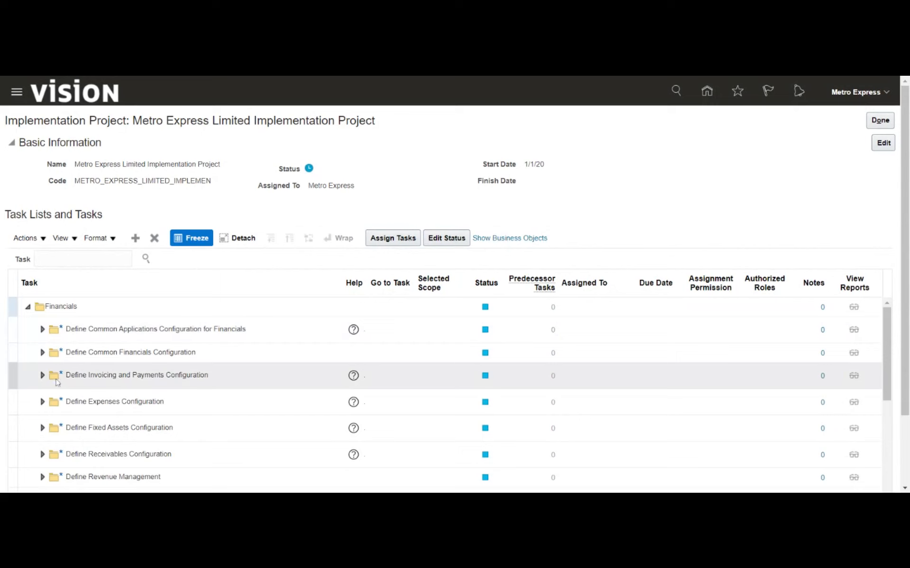
Expand Define Receivables Configuration and its Define Customer Billing Configuration folder, and open the Manage Transaction Types task
{"action": "left_click", "coordinate": [42, 455]}
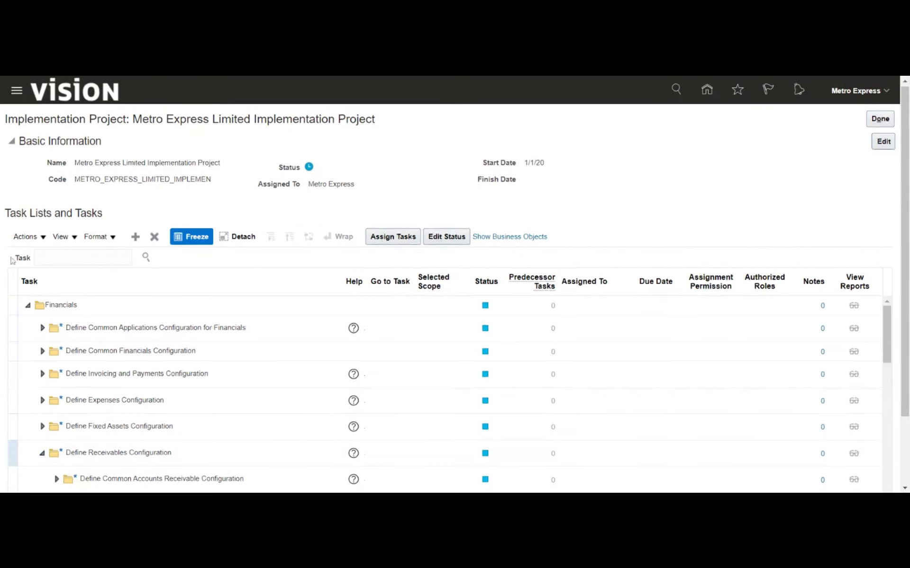
{"action": "scroll", "coordinate": [2, 276], "scroll_direction": "down", "scroll_amount": 2}
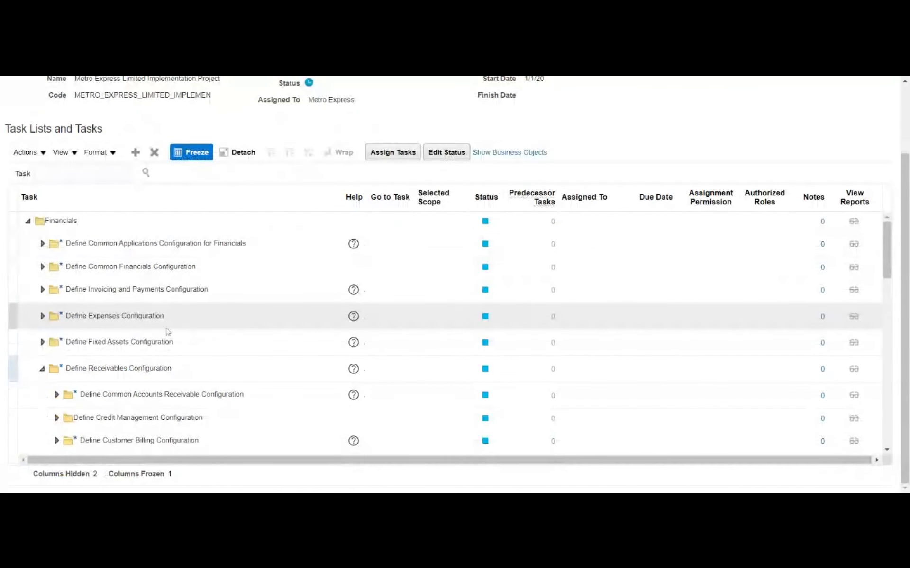
{"action": "scroll", "coordinate": [167, 332], "scroll_direction": "down", "scroll_amount": 3}
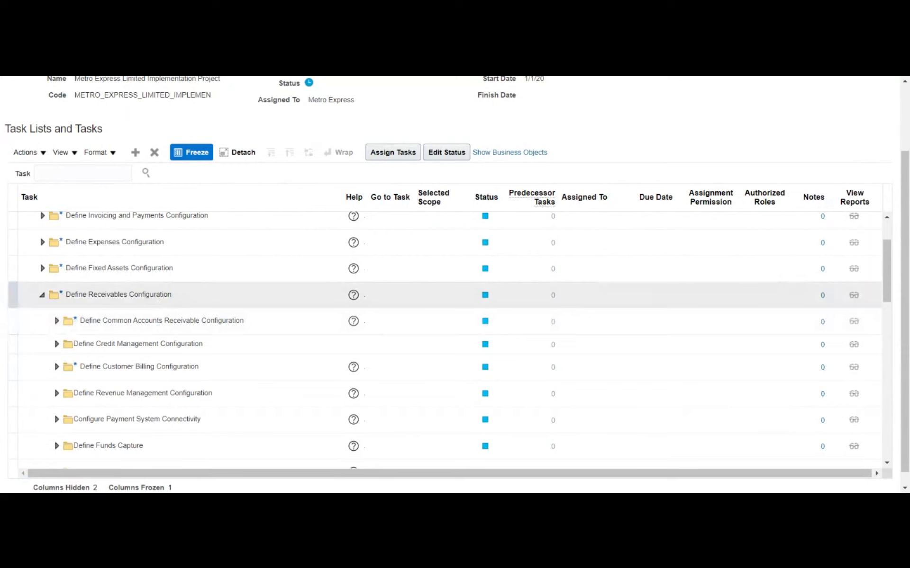
{"action": "left_click", "coordinate": [56, 366]}
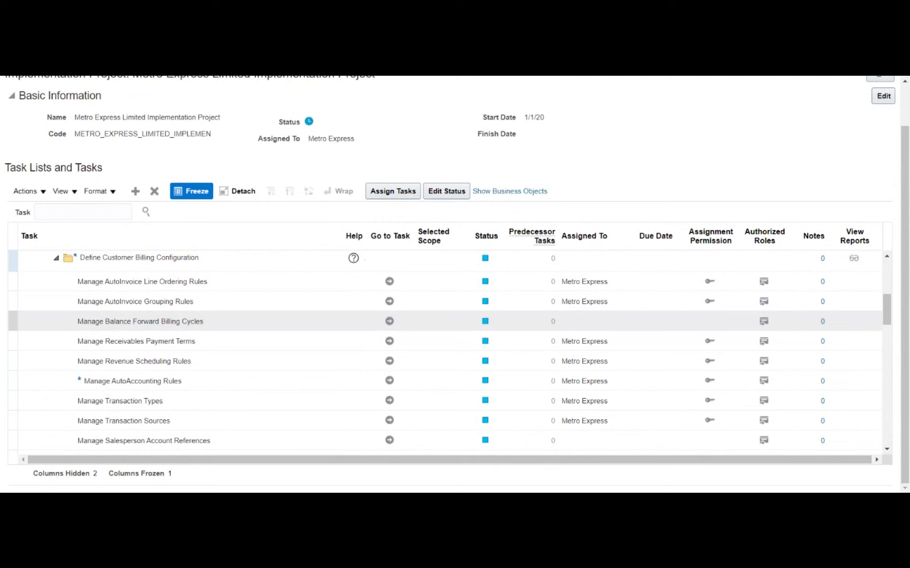
{"action": "left_click", "coordinate": [196, 382]}
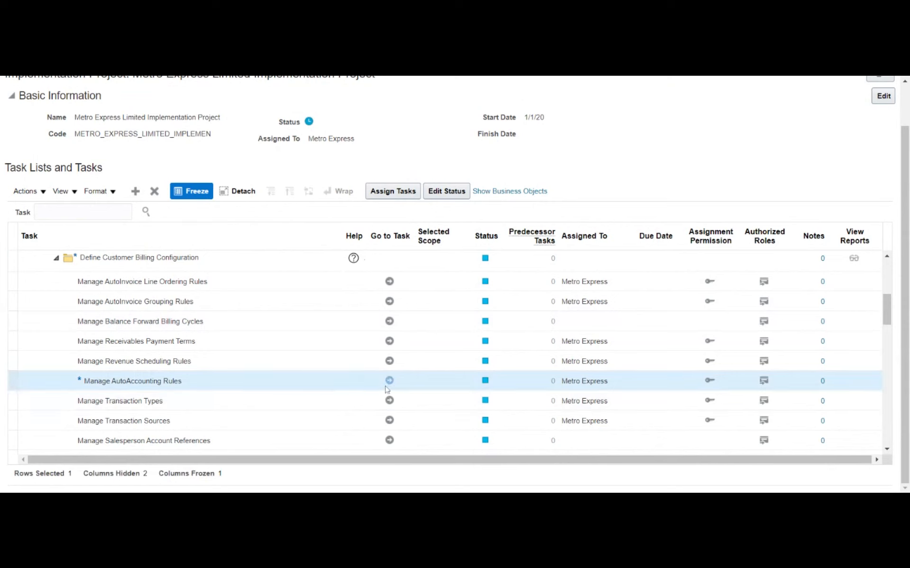
{"action": "left_click", "coordinate": [251, 400]}
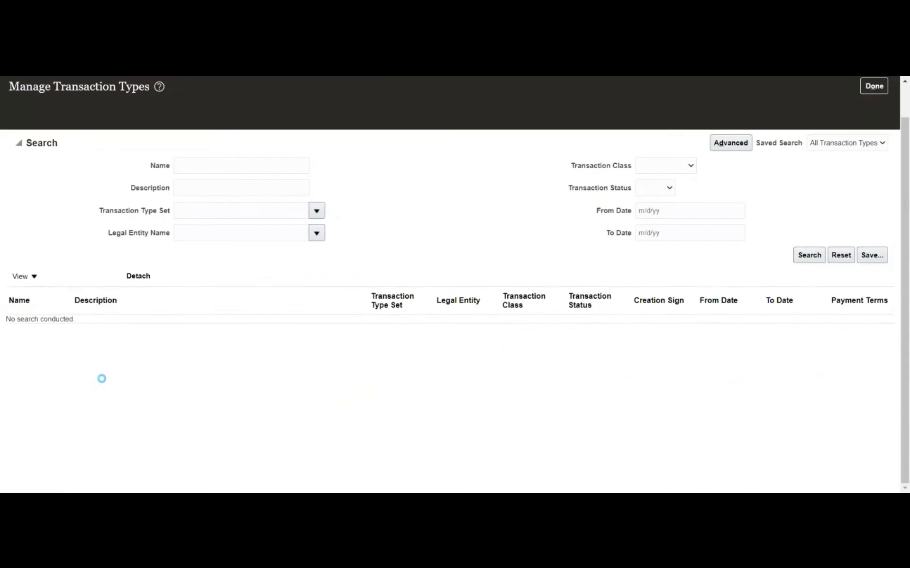
Search the transaction types by the name MRDS and open the MRDS_Invoice transaction type
{"action": "left_click", "coordinate": [56, 256]}
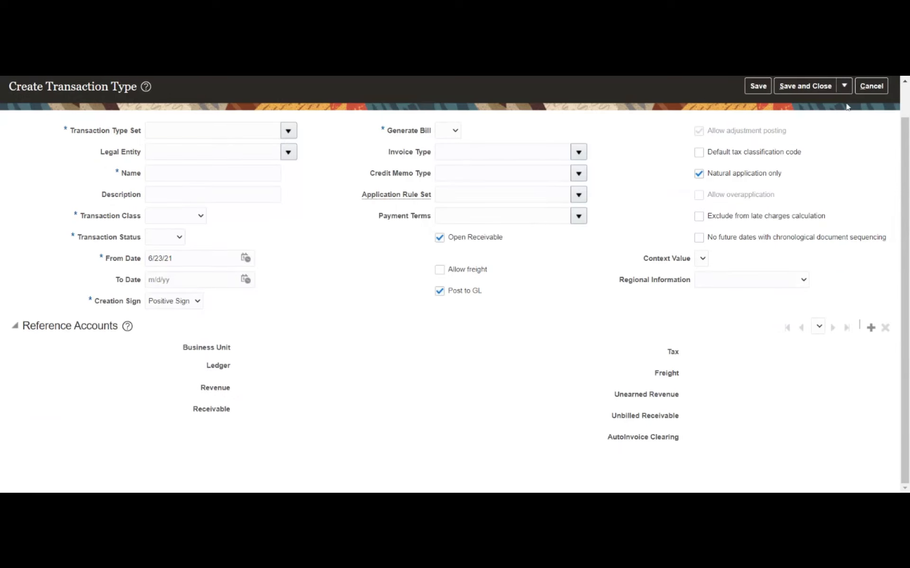
{"action": "left_click", "coordinate": [870, 86]}
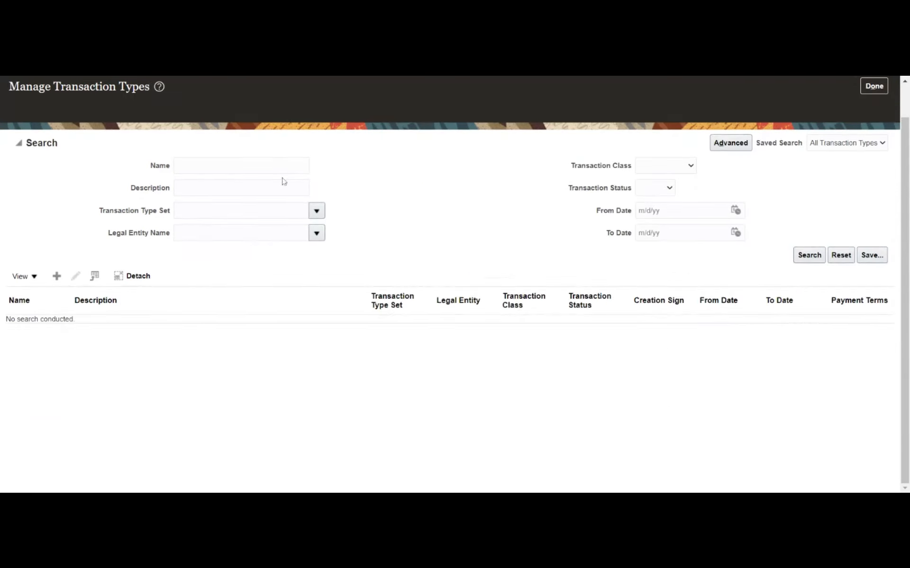
{"action": "type", "text": "MR"}
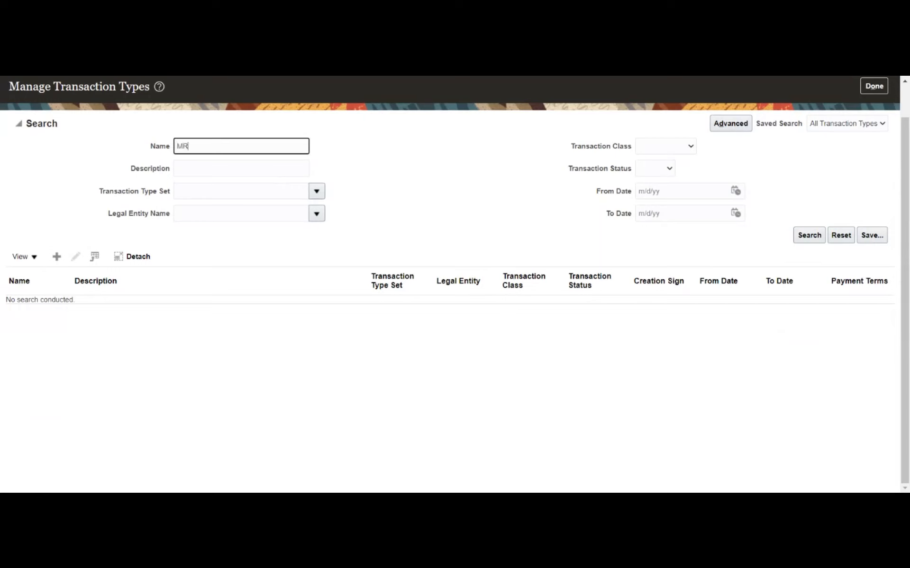
{"action": "type", "text": "DS"}
{"action": "key", "text": "Return"}
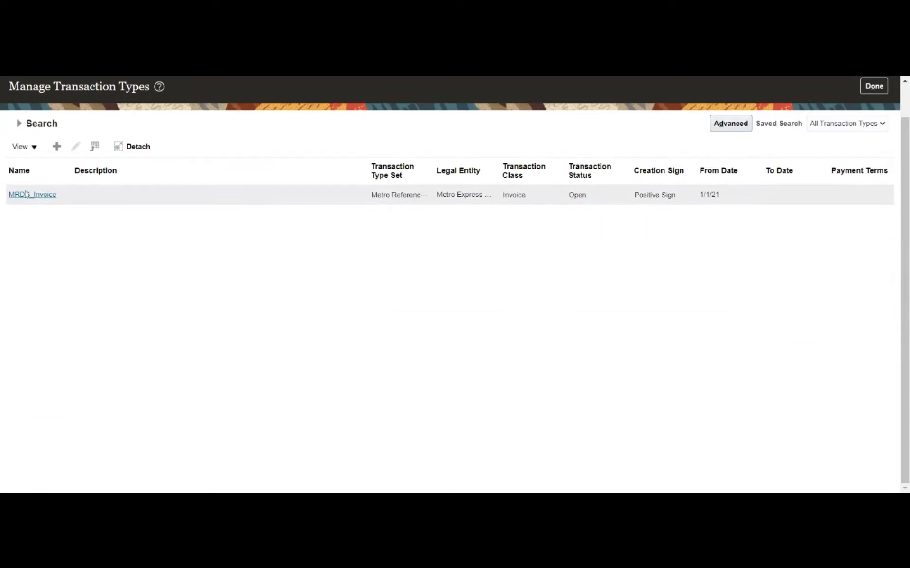
{"action": "left_click", "coordinate": [26, 194]}
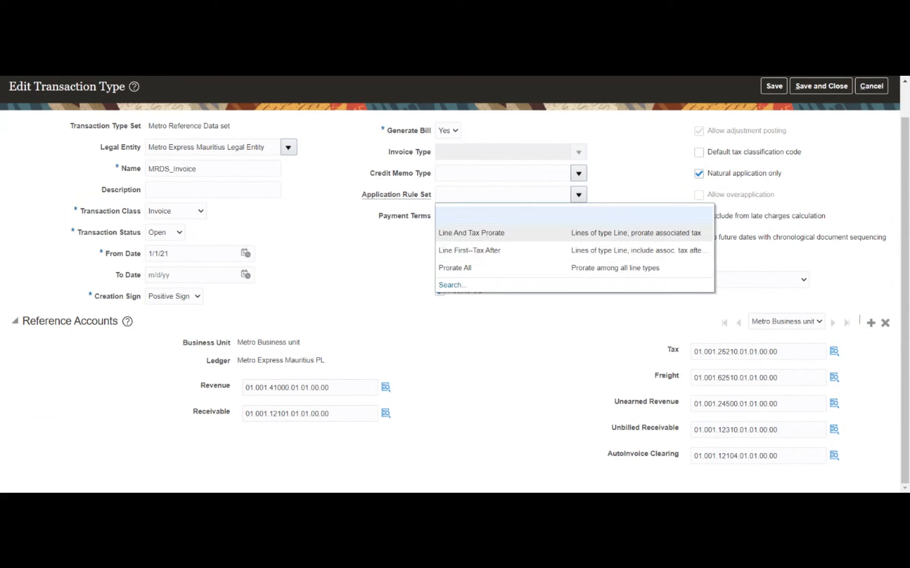
Review the application rule set and payment terms choices of the MRDS_Invoice transaction type, and save and close it
{"action": "left_click", "coordinate": [365, 252]}
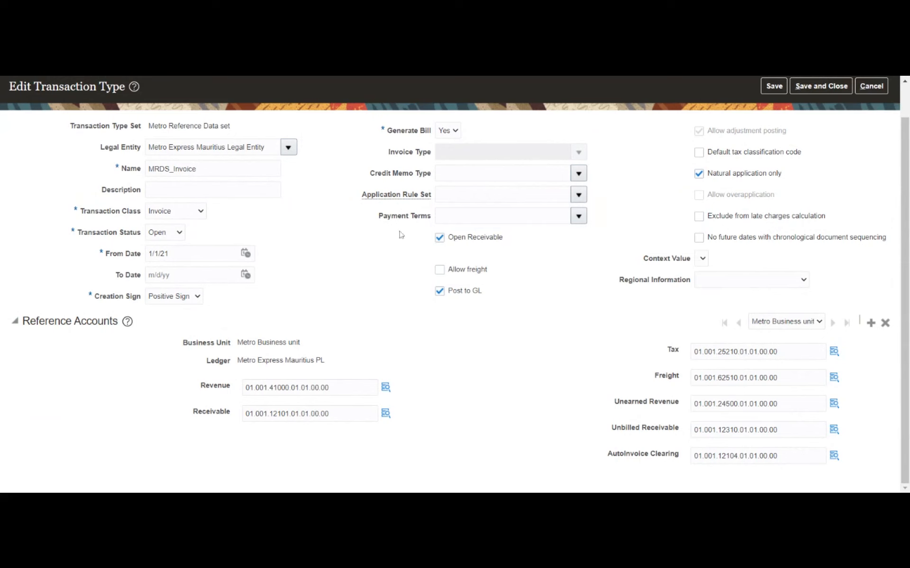
{"action": "double_click", "coordinate": [385, 132]}
{"action": "left_click", "coordinate": [374, 152]}
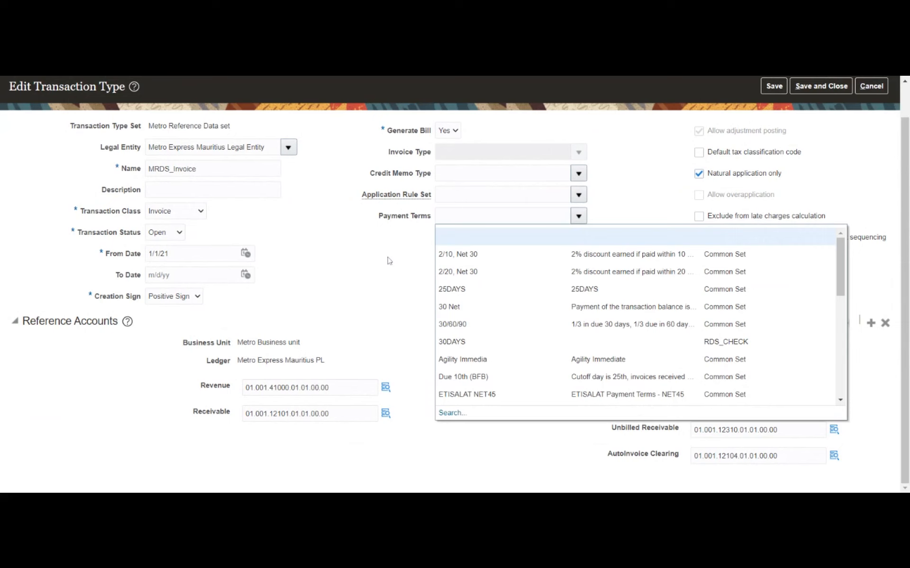
{"action": "key", "text": "Escape"}
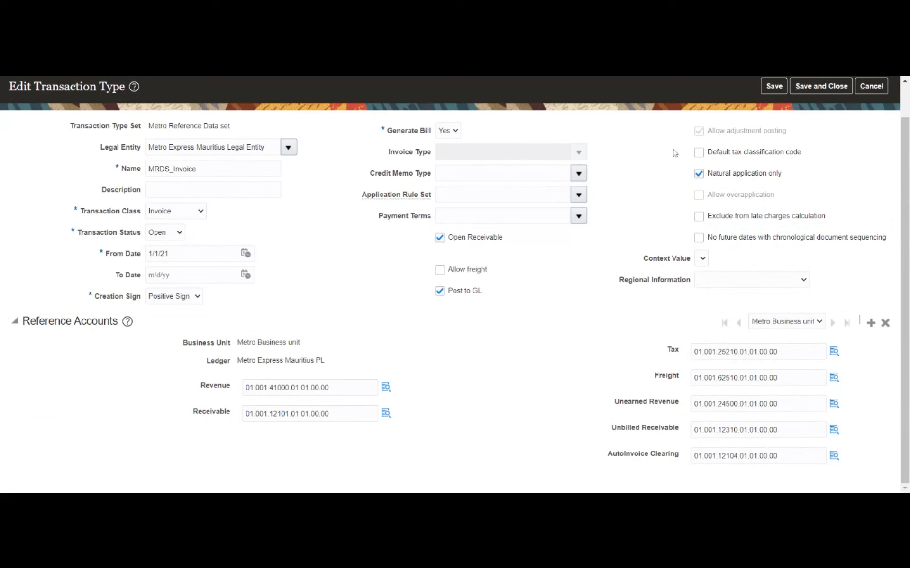
{"action": "left_click", "coordinate": [808, 88]}
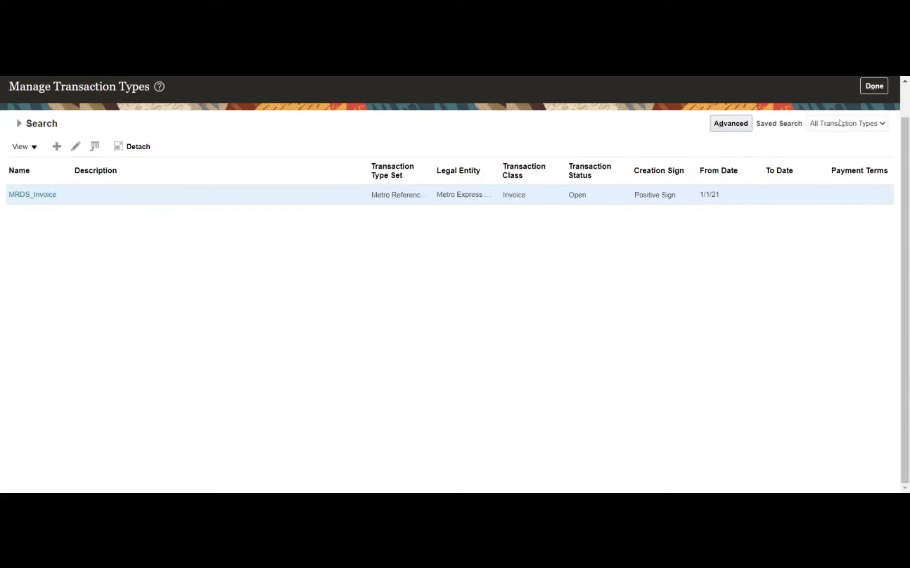
Return to the implementation project's task list and open the Manage AutoAccounting Rules task
{"action": "left_click", "coordinate": [874, 123]}
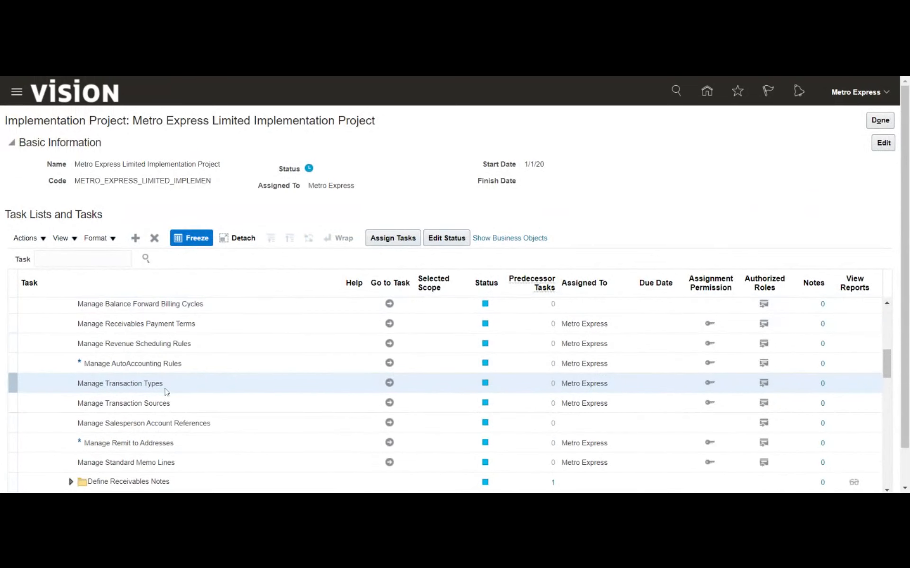
{"action": "left_click", "coordinate": [240, 368]}
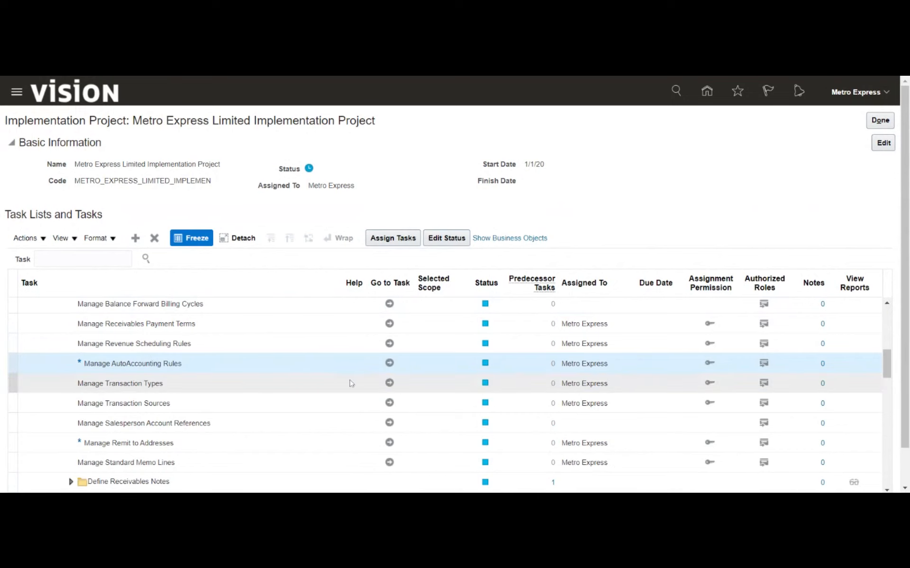
{"action": "left_click", "coordinate": [387, 366]}
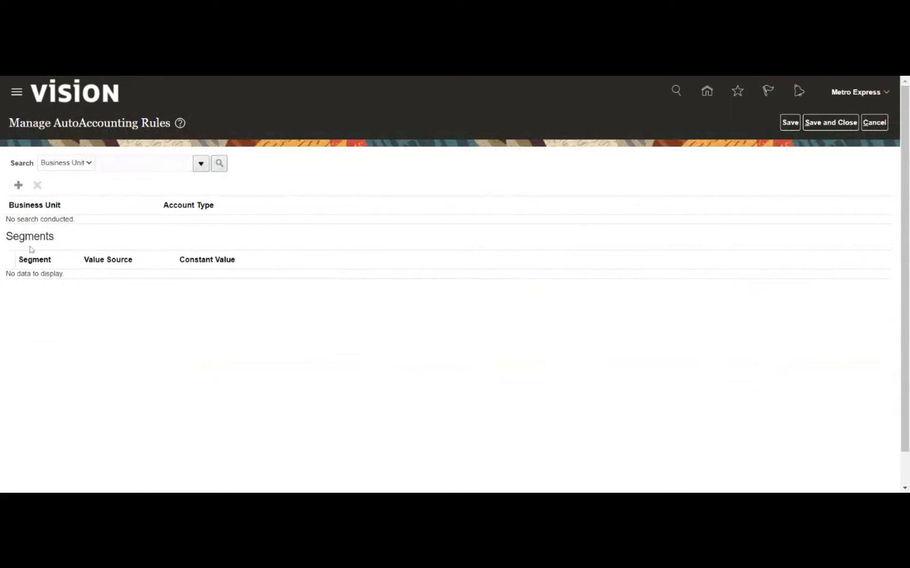
Start a new AutoAccounting rule for Metro Business unit with the account type Tax
{"action": "left_click", "coordinate": [19, 183]}
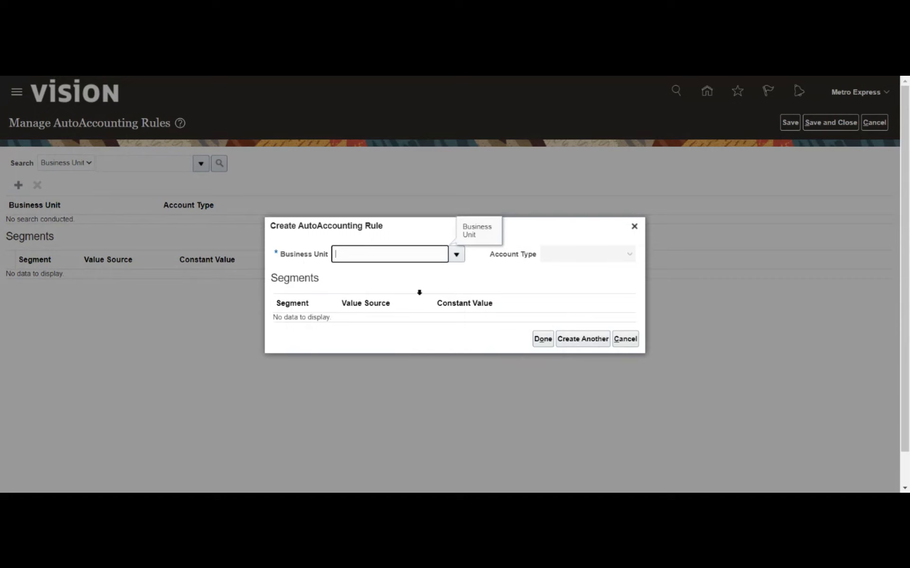
{"action": "left_click", "coordinate": [457, 261]}
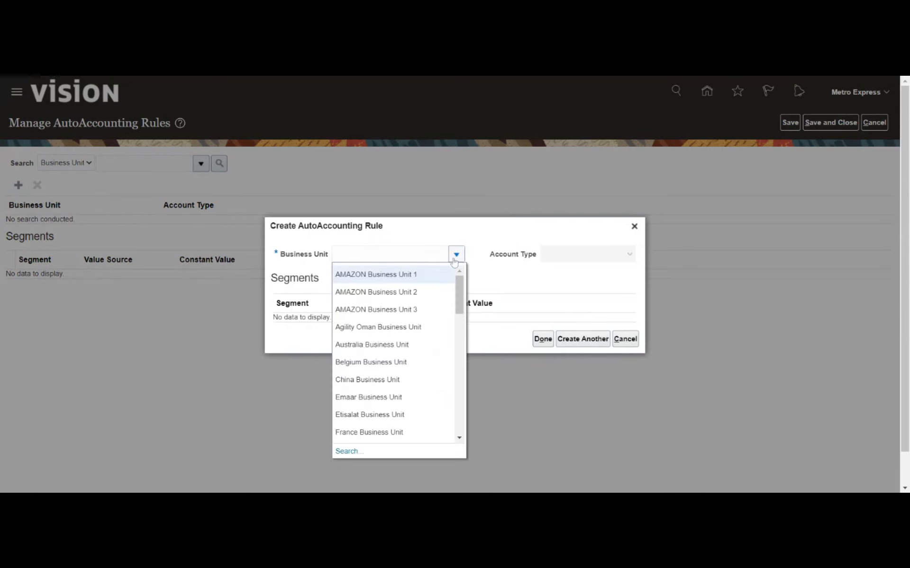
{"action": "scroll", "coordinate": [430, 318], "scroll_direction": "down", "scroll_amount": 5}
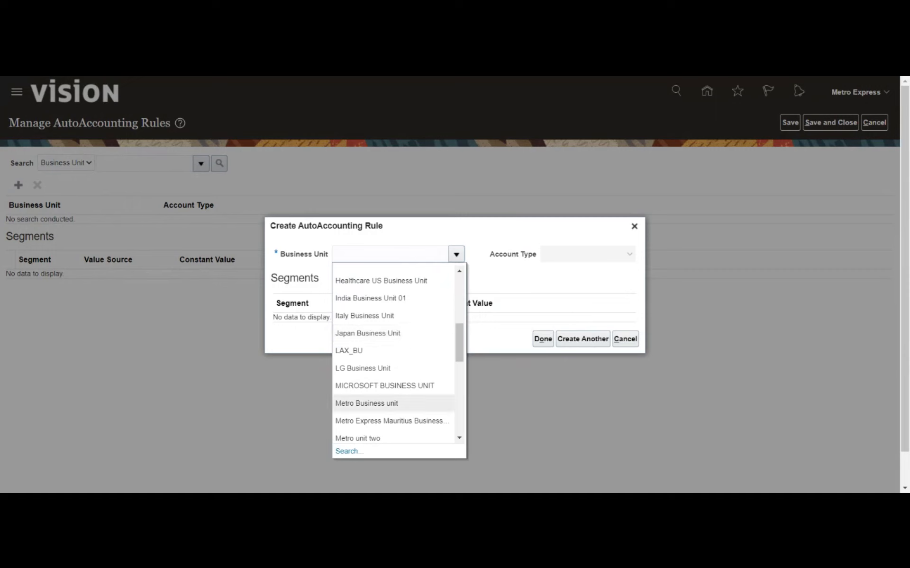
{"action": "left_click", "coordinate": [393, 404]}
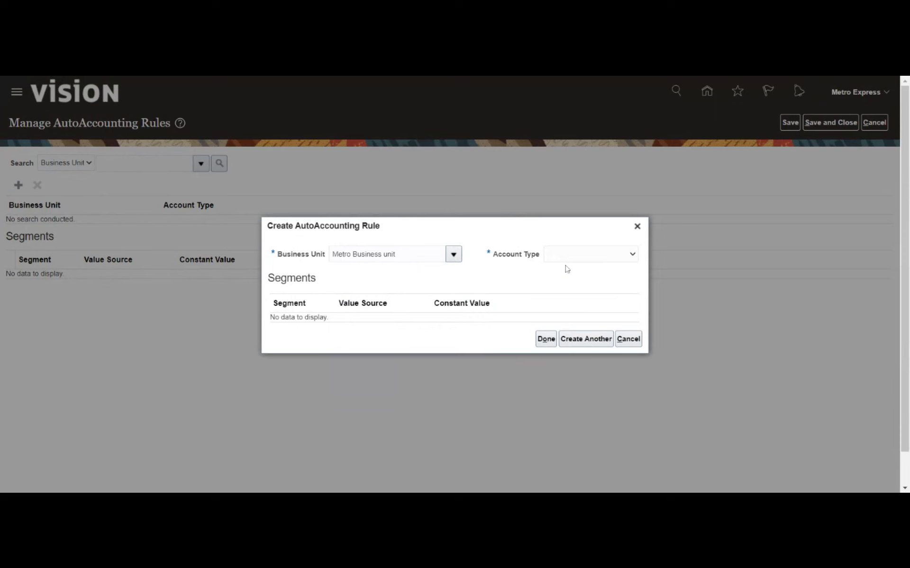
{"action": "left_click", "coordinate": [549, 326]}
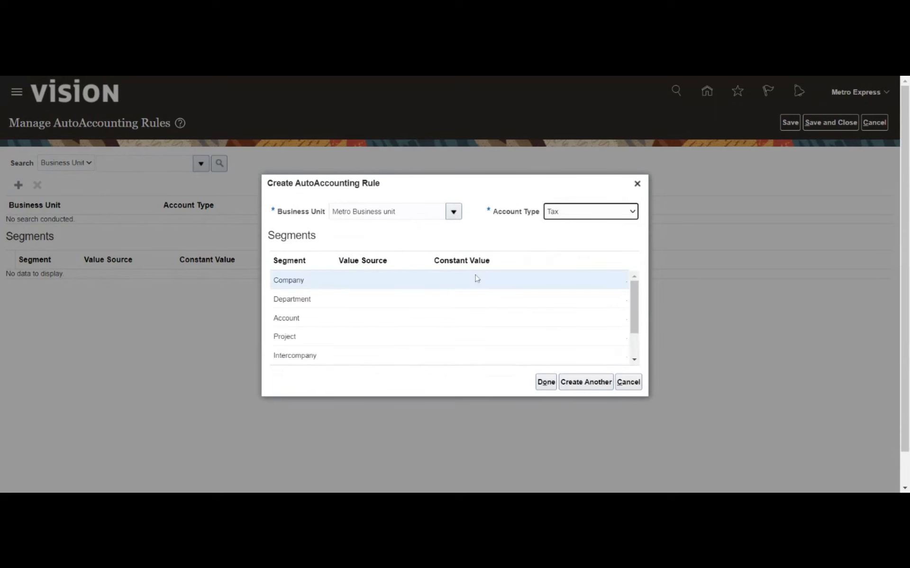
Set the value source of the Company and Account segments to Transaction Types, and give Department the constant value 001
{"action": "left_click", "coordinate": [354, 280]}
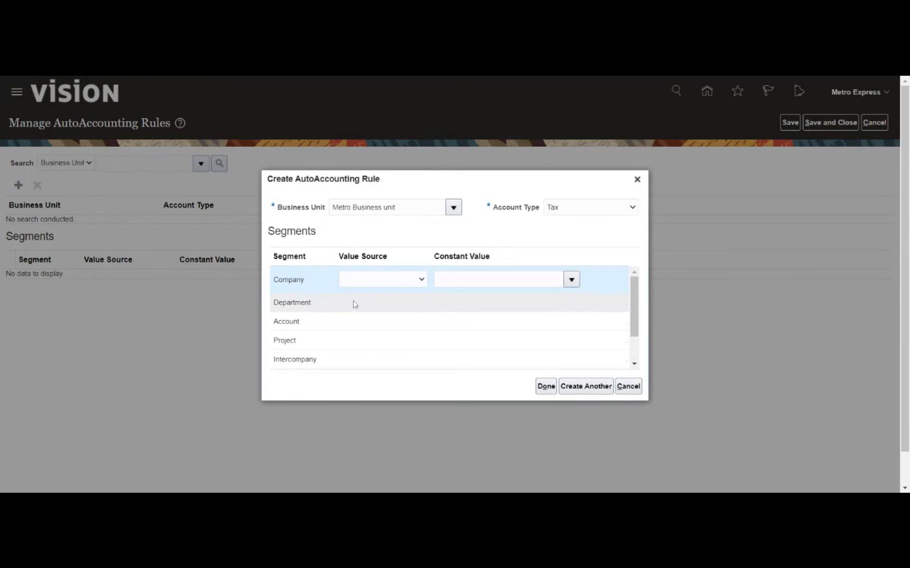
{"action": "left_click", "coordinate": [384, 301]}
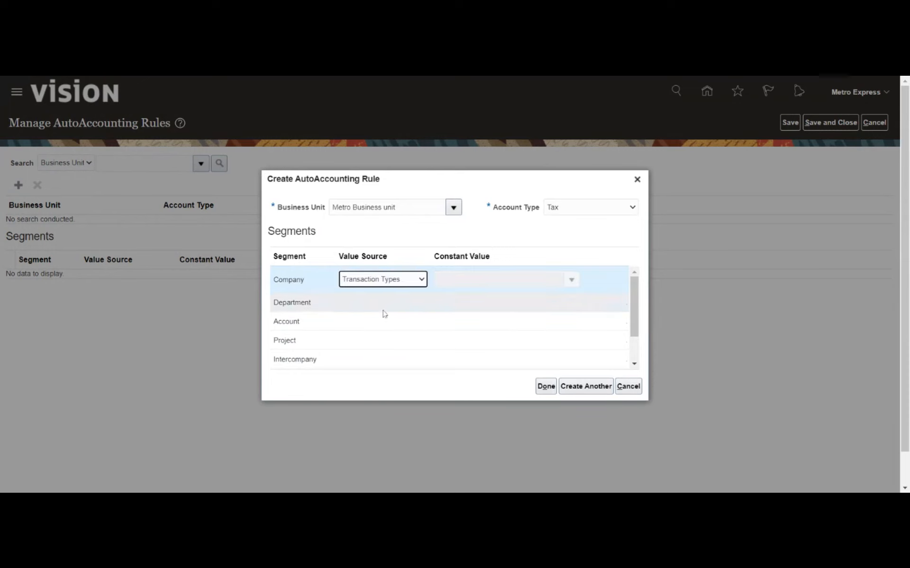
{"action": "left_click", "coordinate": [378, 302]}
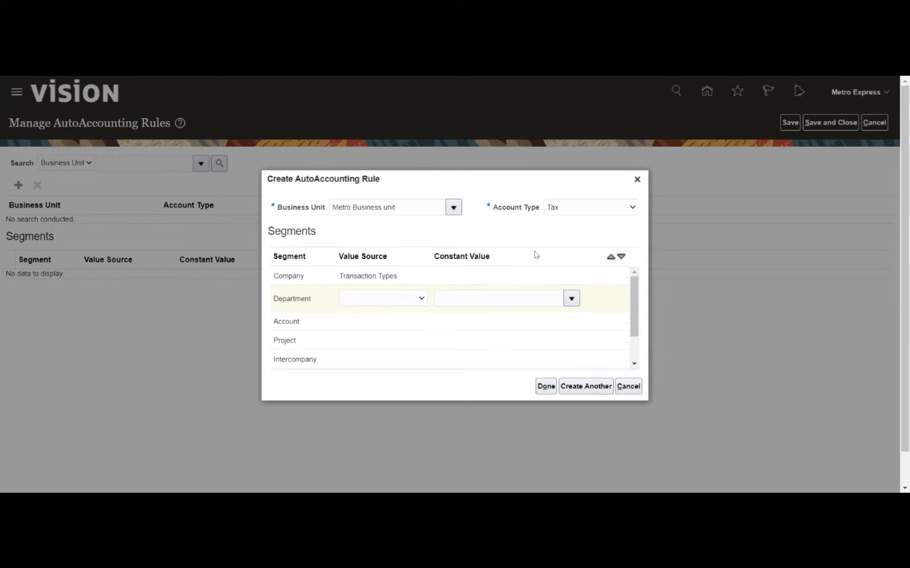
{"action": "left_click", "coordinate": [571, 299]}
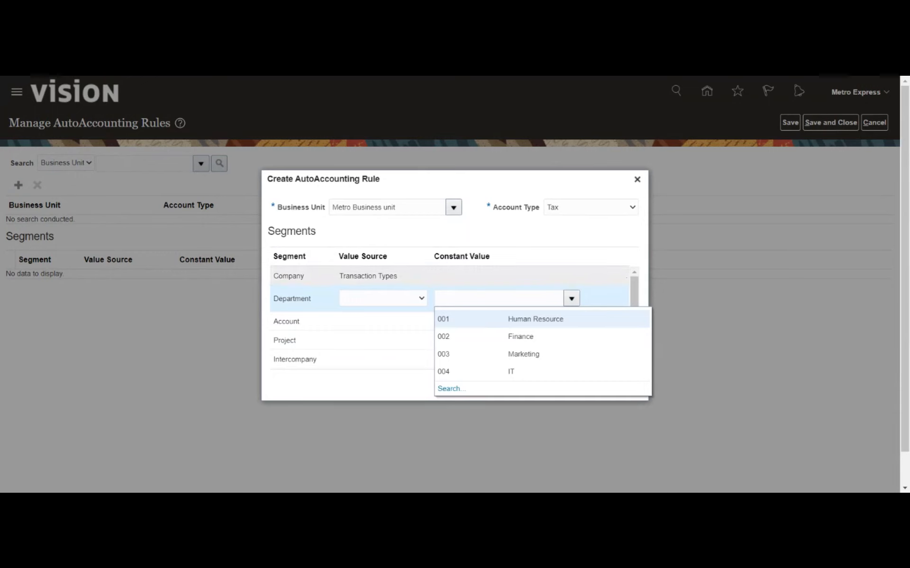
{"action": "left_click", "coordinate": [473, 320]}
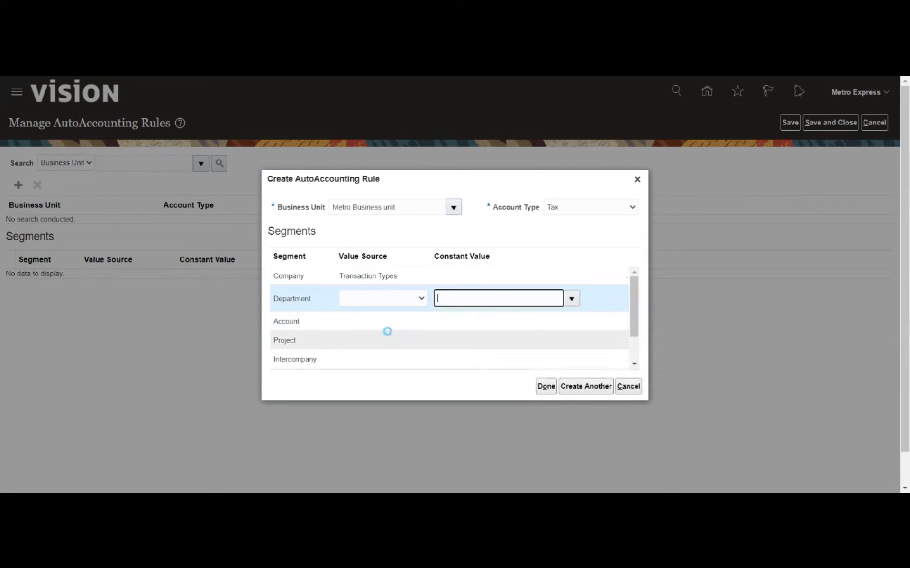
{"action": "left_click", "coordinate": [362, 328]}
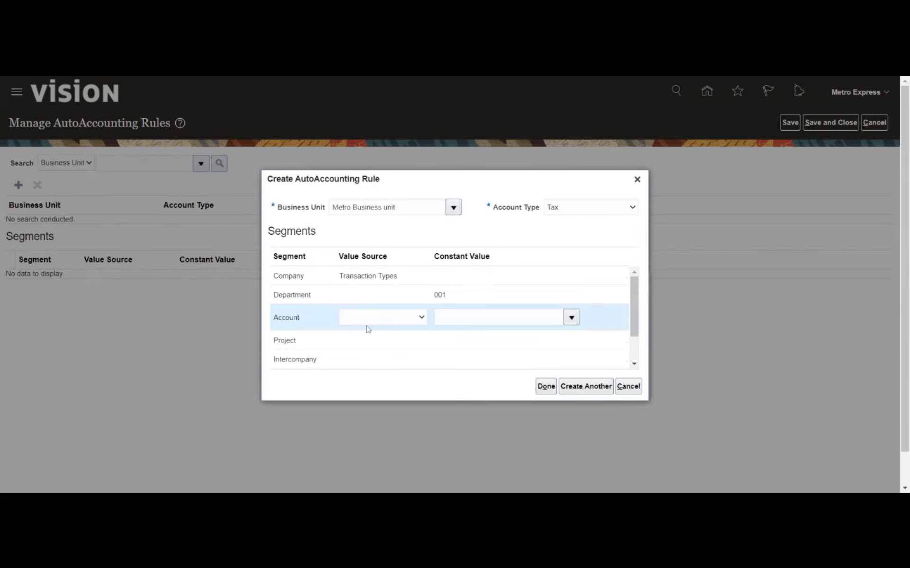
{"action": "left_click", "coordinate": [396, 337]}
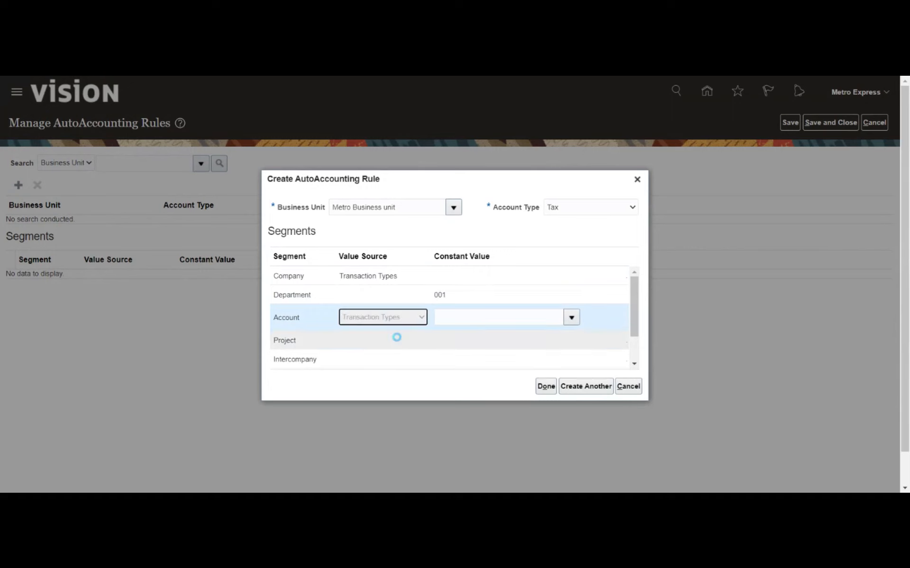
Set the Project segment's value source to Site and Intercompany's to Transaction Types, and complete the new Tax rule
{"action": "left_click", "coordinate": [360, 345]}
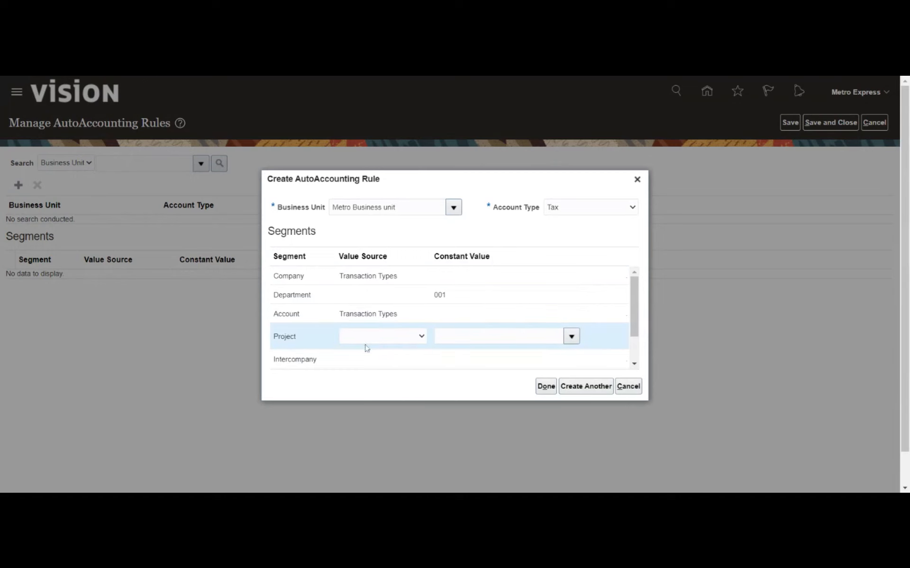
{"action": "left_click", "coordinate": [367, 338]}
{"action": "left_click", "coordinate": [385, 364]}
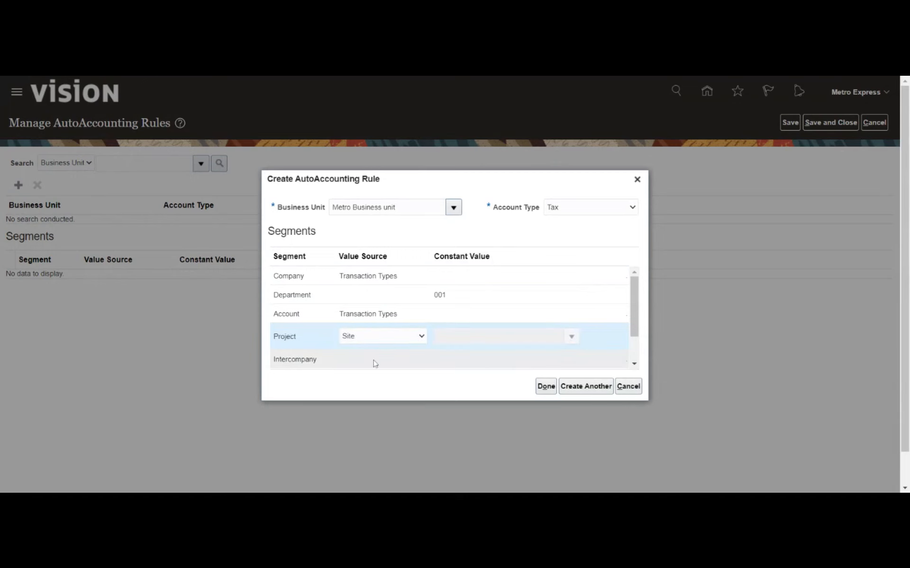
{"action": "left_click", "coordinate": [375, 363]}
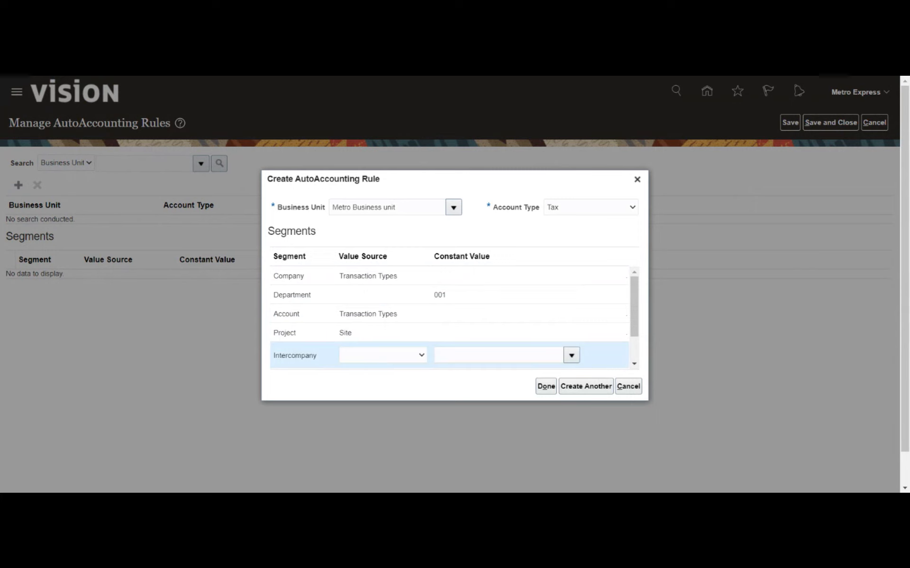
{"action": "left_click", "coordinate": [467, 385]}
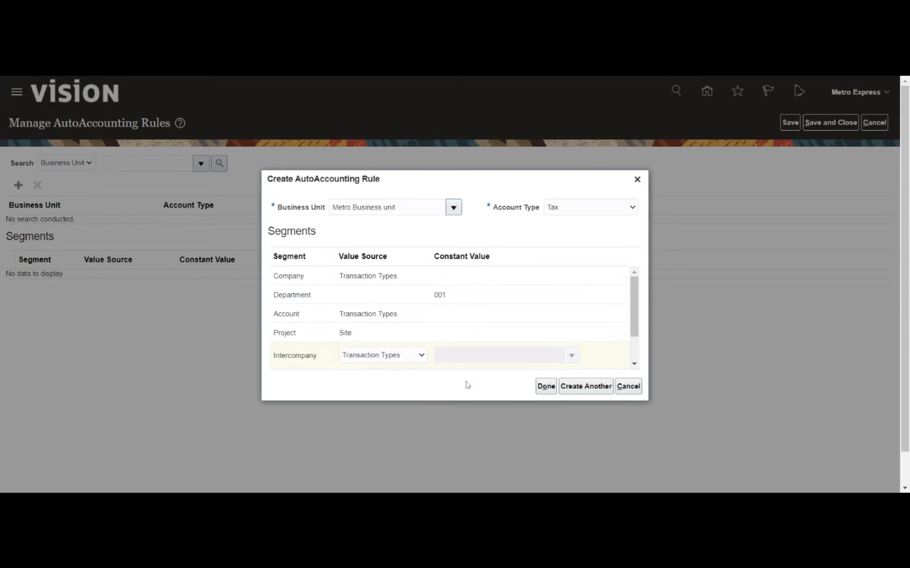
{"action": "left_click", "coordinate": [536, 387]}
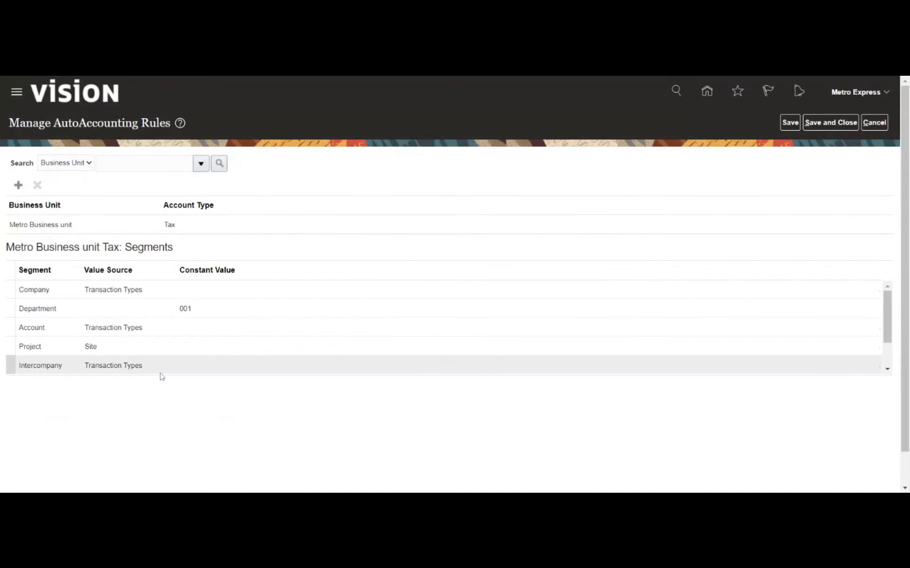
Review the value sources of the Company and Department segments in Metro Business unit's Tax rule
{"action": "left_click", "coordinate": [152, 292]}
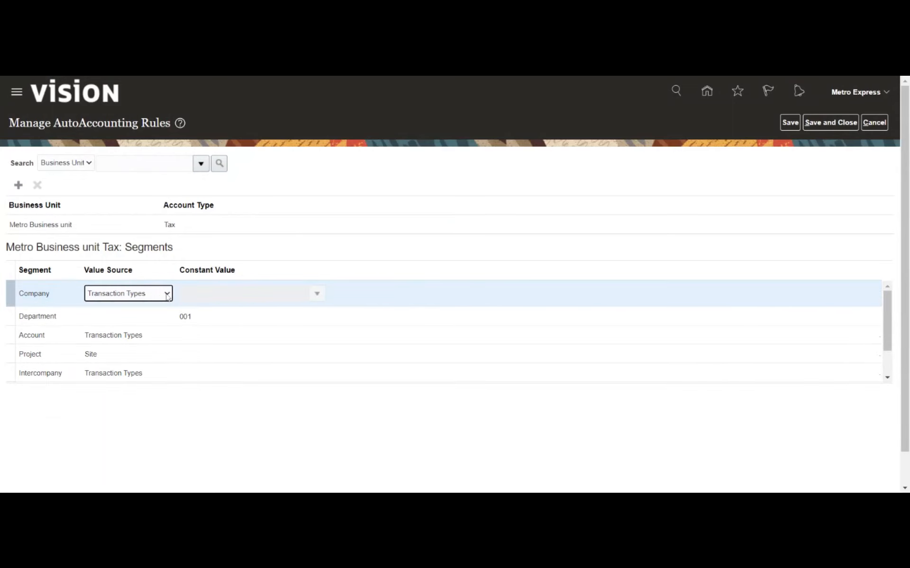
{"action": "left_click", "coordinate": [169, 297]}
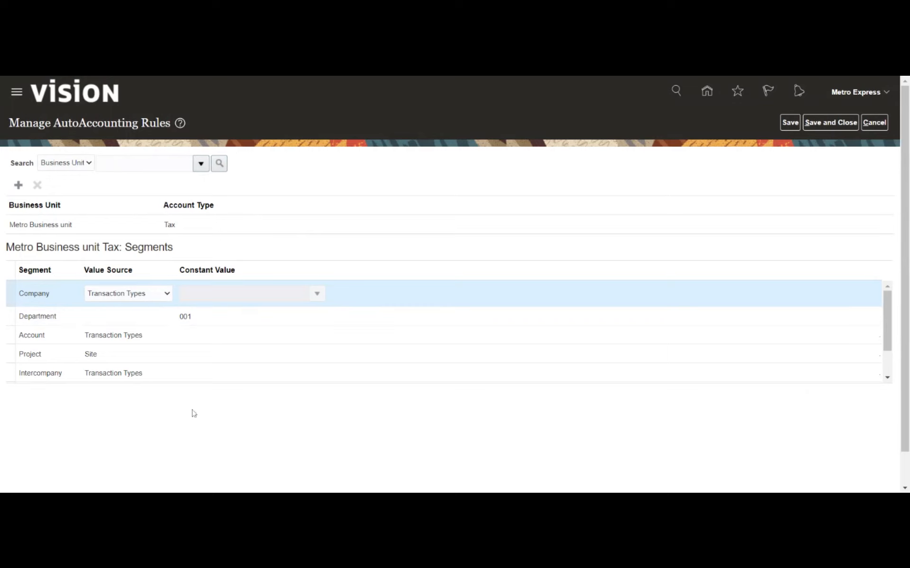
{"action": "left_click", "coordinate": [123, 313]}
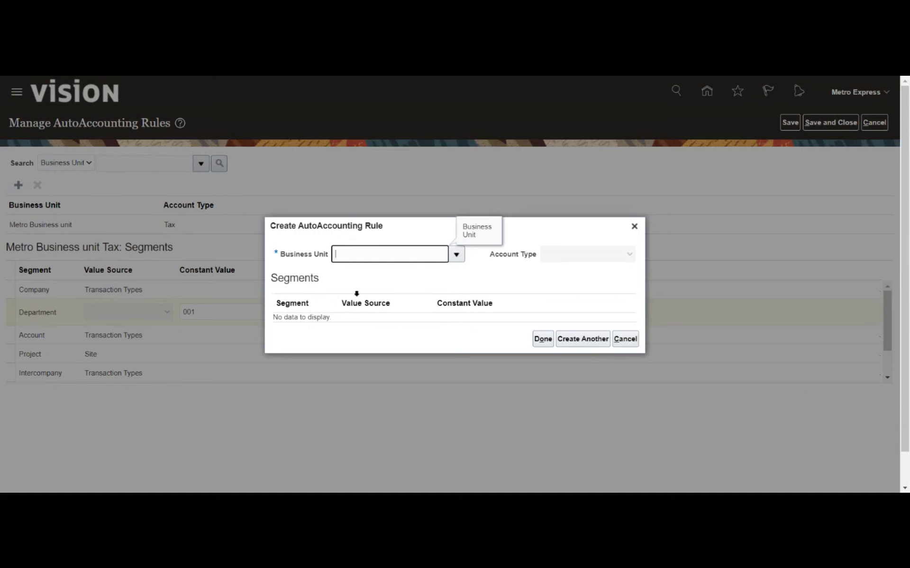
{"action": "left_click", "coordinate": [457, 254]}
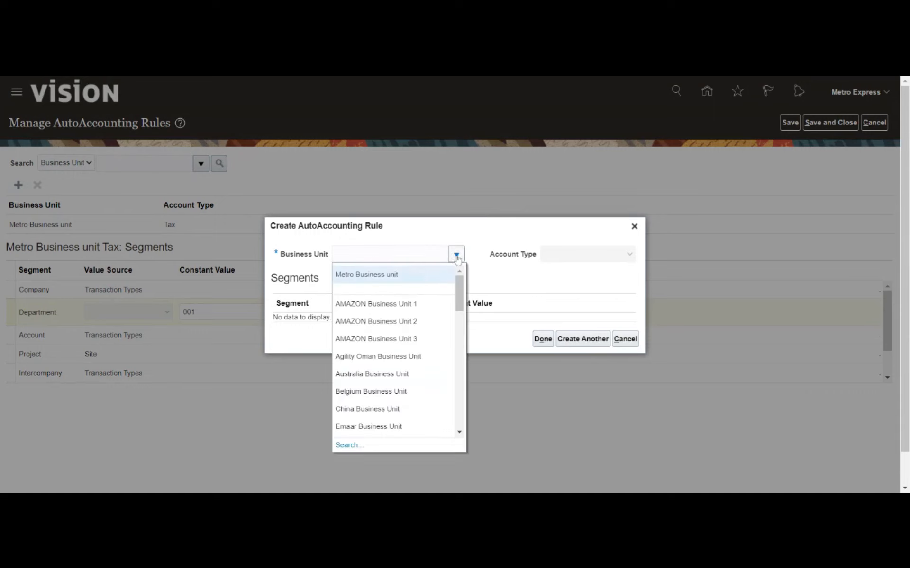
{"action": "left_click", "coordinate": [429, 279]}
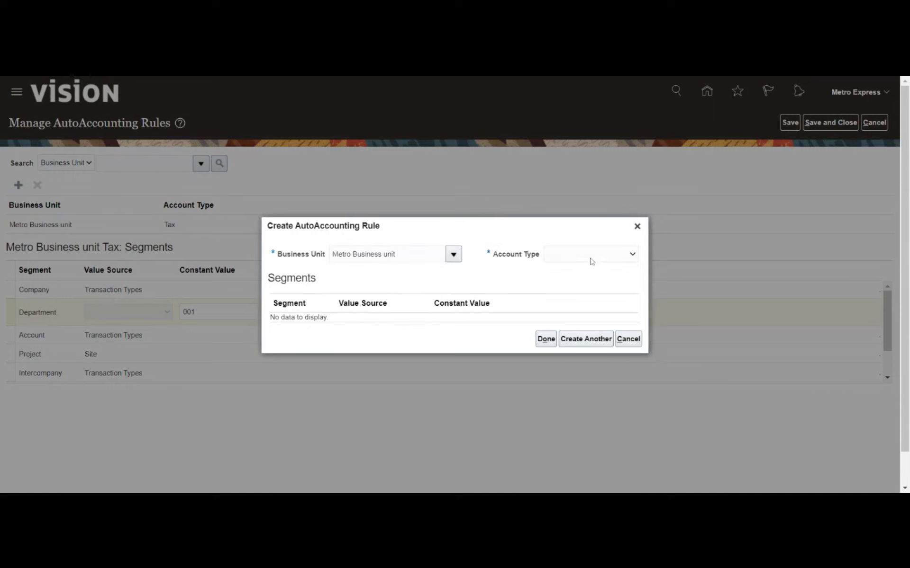
{"action": "left_click", "coordinate": [577, 317]}
{"action": "left_click", "coordinate": [363, 282]}
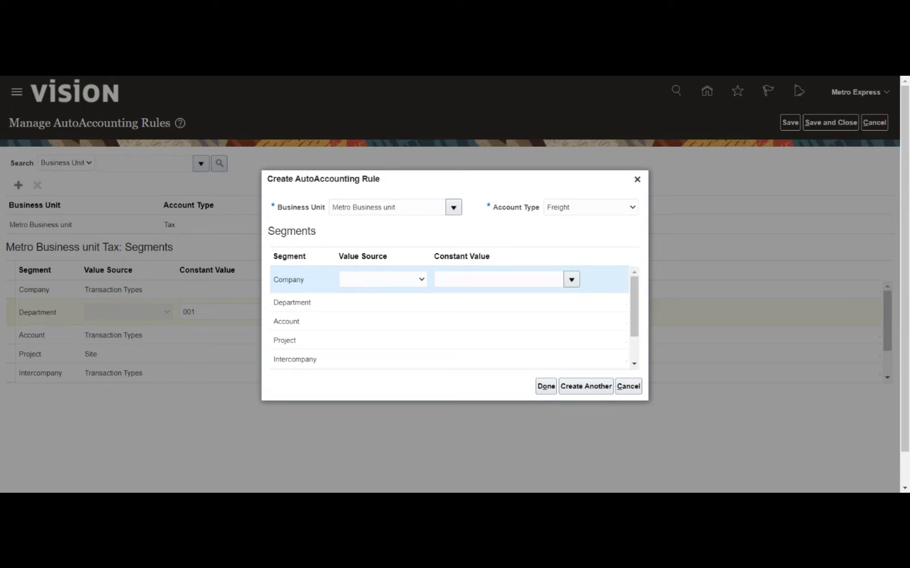
{"action": "left_click", "coordinate": [590, 217]}
{"action": "left_click", "coordinate": [625, 391]}
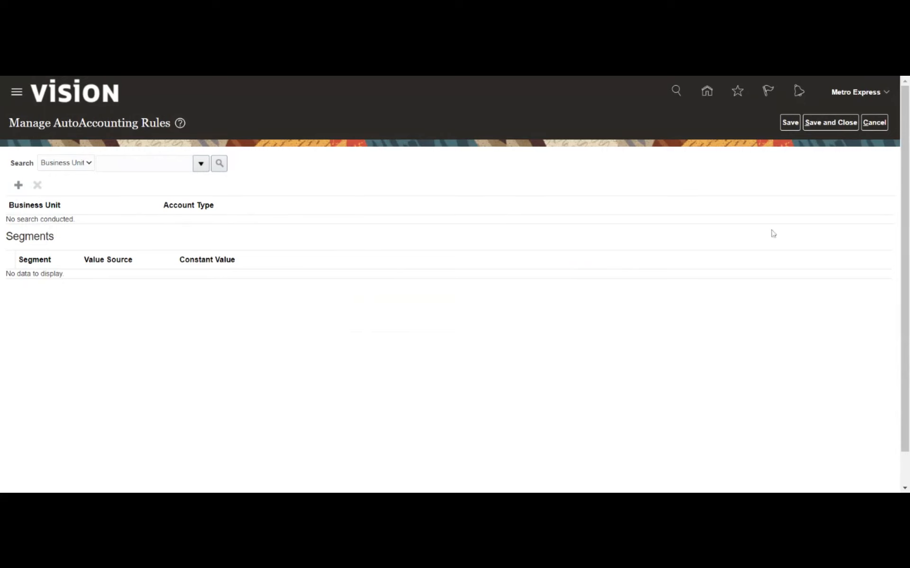
Return to the implementation project's task list and open the Manage Receivables Activities task under Define Common Accounts Receivable Configuration
{"action": "left_click", "coordinate": [874, 122]}
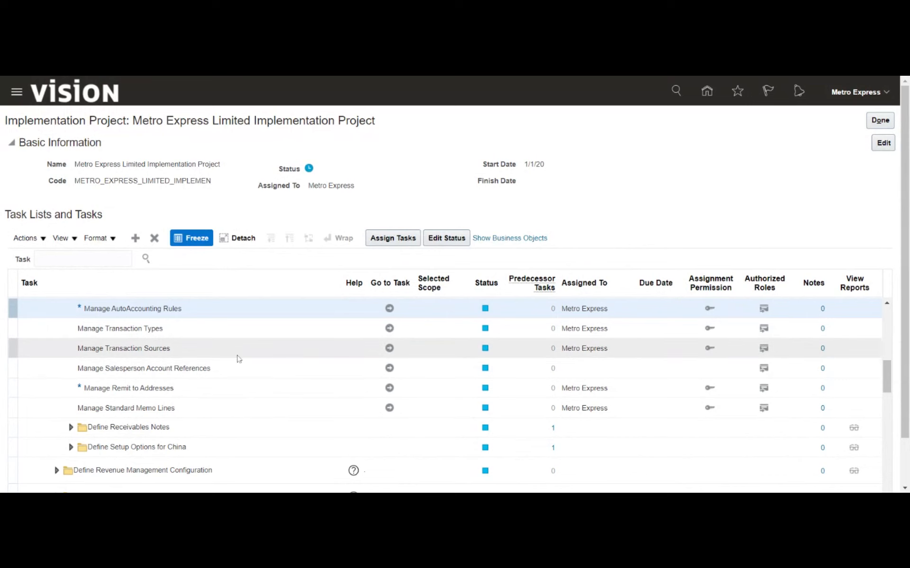
{"action": "scroll", "coordinate": [239, 360], "scroll_direction": "up", "scroll_amount": 3}
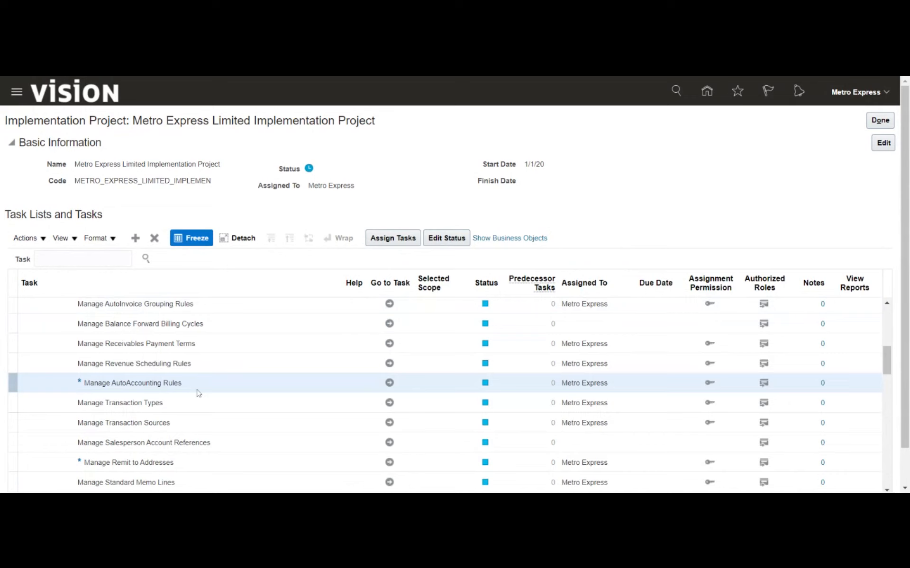
{"action": "scroll", "coordinate": [199, 393], "scroll_direction": "up", "scroll_amount": 5}
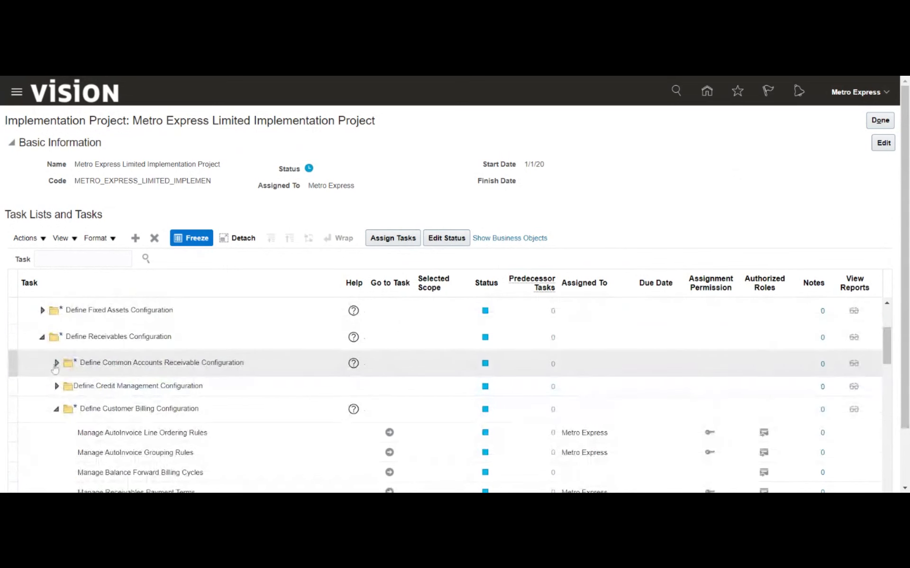
{"action": "left_click", "coordinate": [55, 364]}
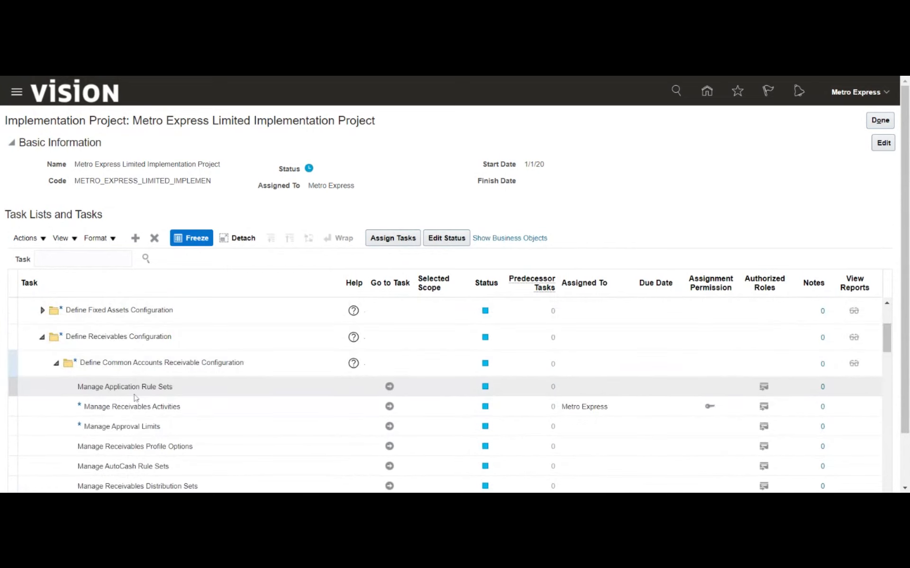
{"action": "scroll", "coordinate": [180, 351], "scroll_direction": "down", "scroll_amount": 3}
{"action": "left_click", "coordinate": [204, 336]}
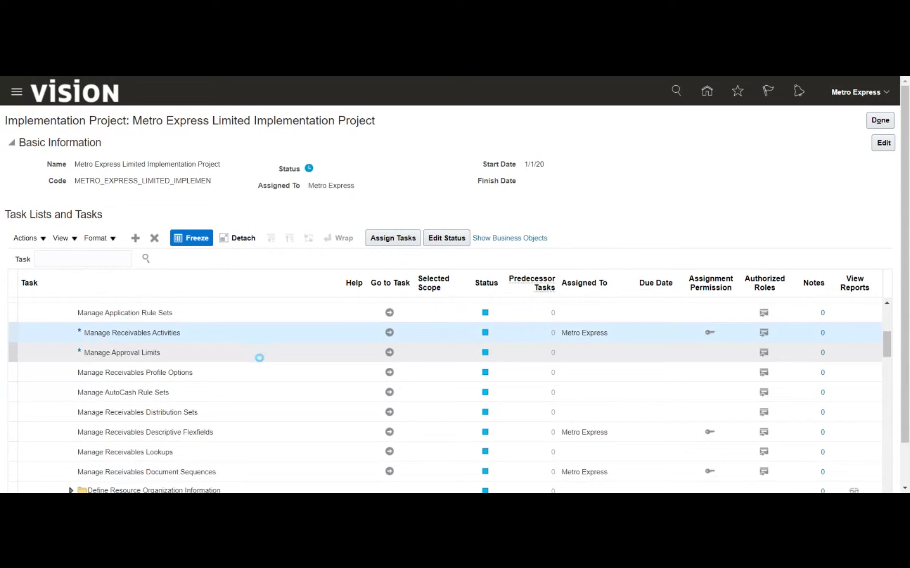
{"action": "left_click", "coordinate": [389, 333]}
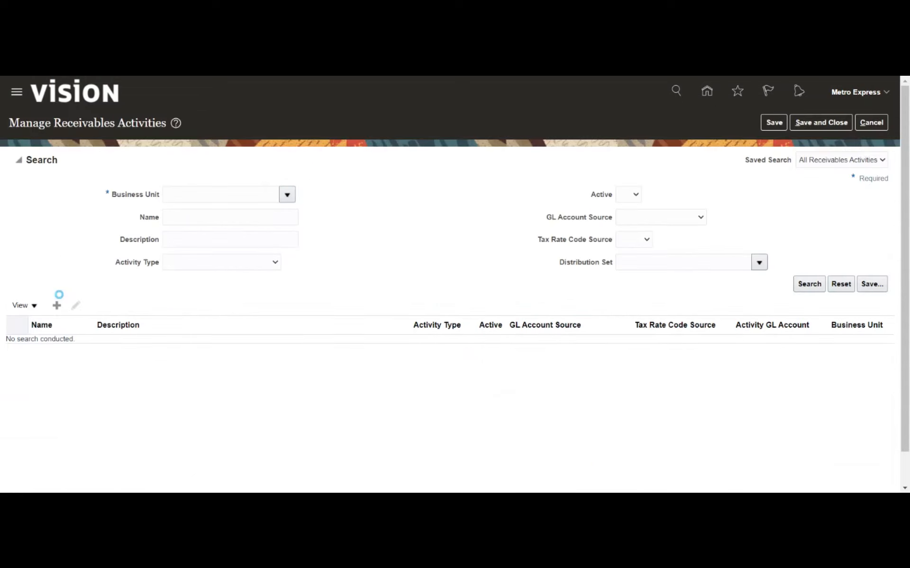
Start a new receivables activity for Metro Business unit
{"action": "left_click", "coordinate": [56, 303]}
{"action": "left_click", "coordinate": [359, 168]}
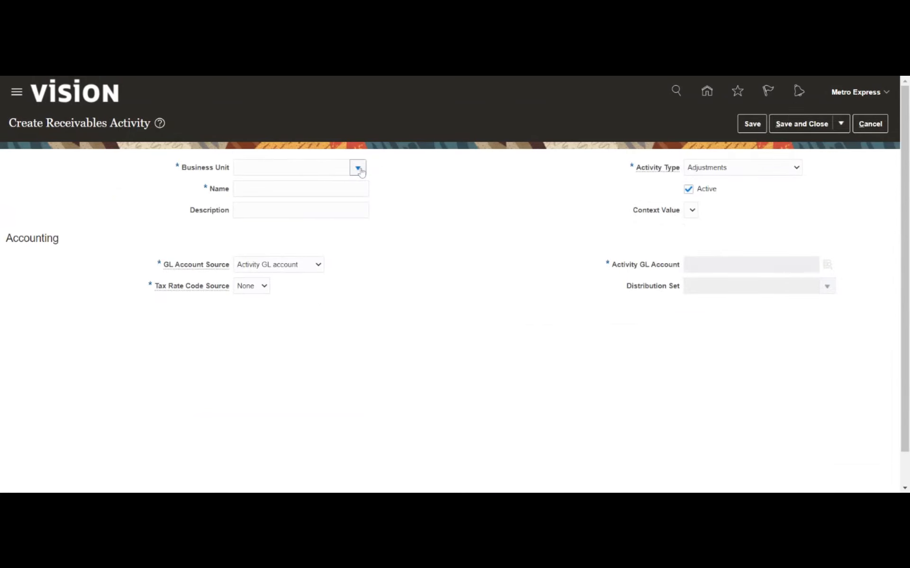
{"action": "scroll", "coordinate": [321, 279], "scroll_direction": "down", "scroll_amount": 2}
{"action": "scroll", "coordinate": [320, 272], "scroll_direction": "down", "scroll_amount": 4}
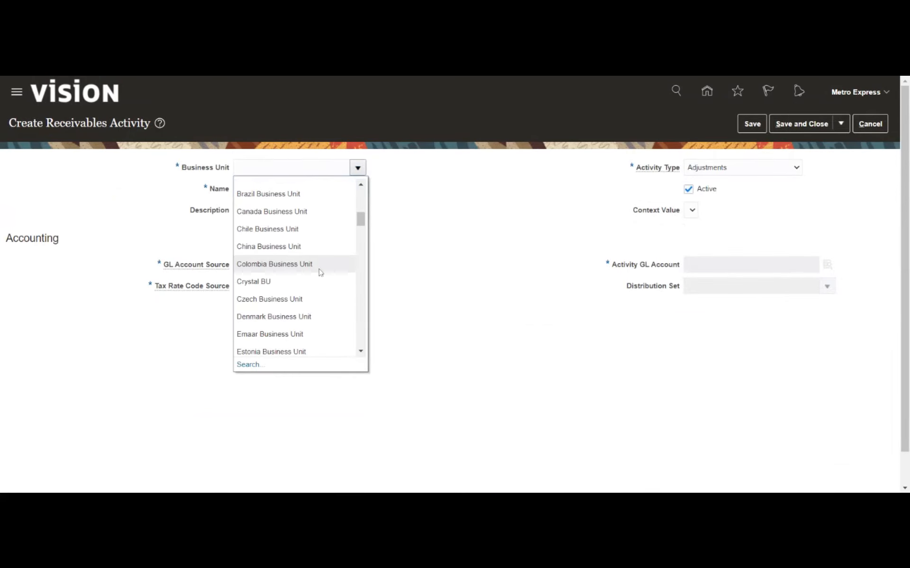
{"action": "scroll", "coordinate": [321, 272], "scroll_direction": "down", "scroll_amount": 2}
{"action": "scroll", "coordinate": [321, 273], "scroll_direction": "down", "scroll_amount": 5}
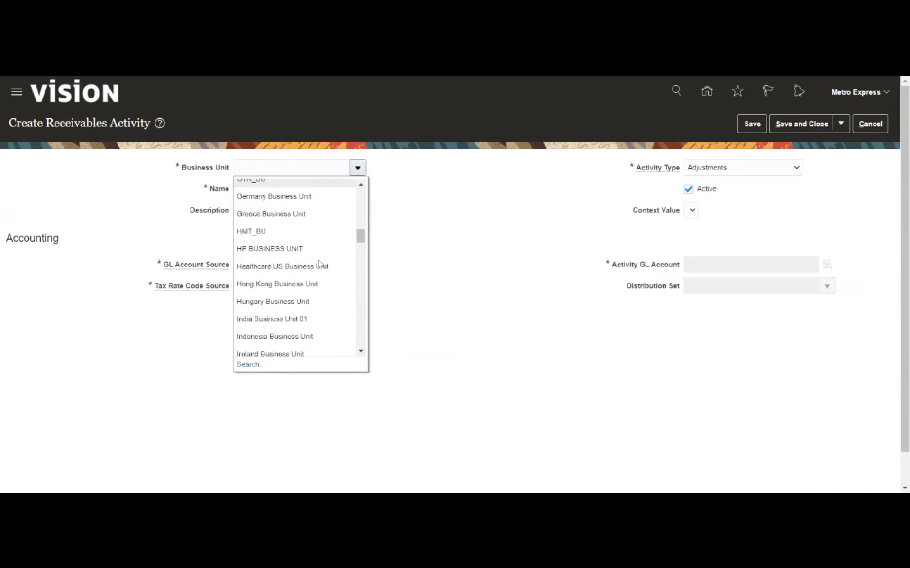
{"action": "scroll", "coordinate": [321, 263], "scroll_direction": "down", "scroll_amount": 4}
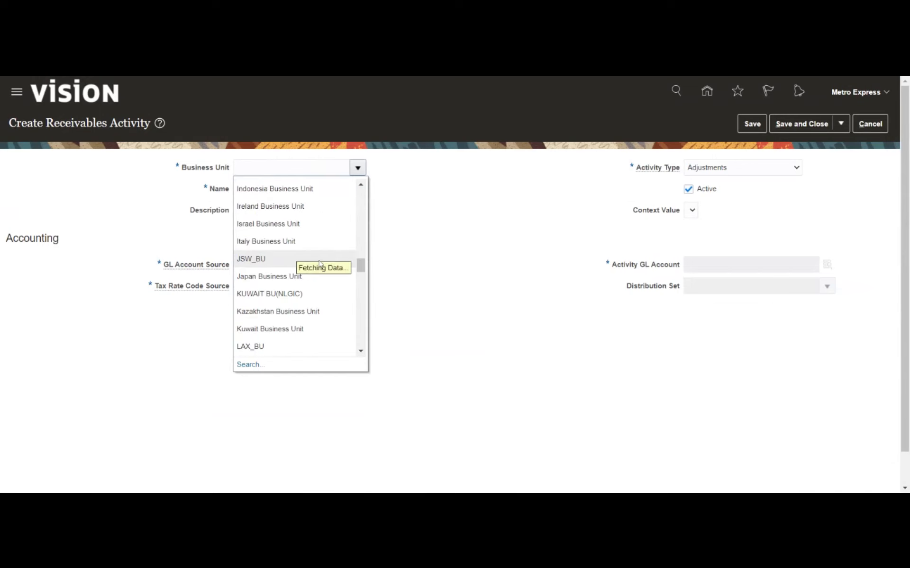
{"action": "scroll", "coordinate": [319, 263], "scroll_direction": "down", "scroll_amount": 5}
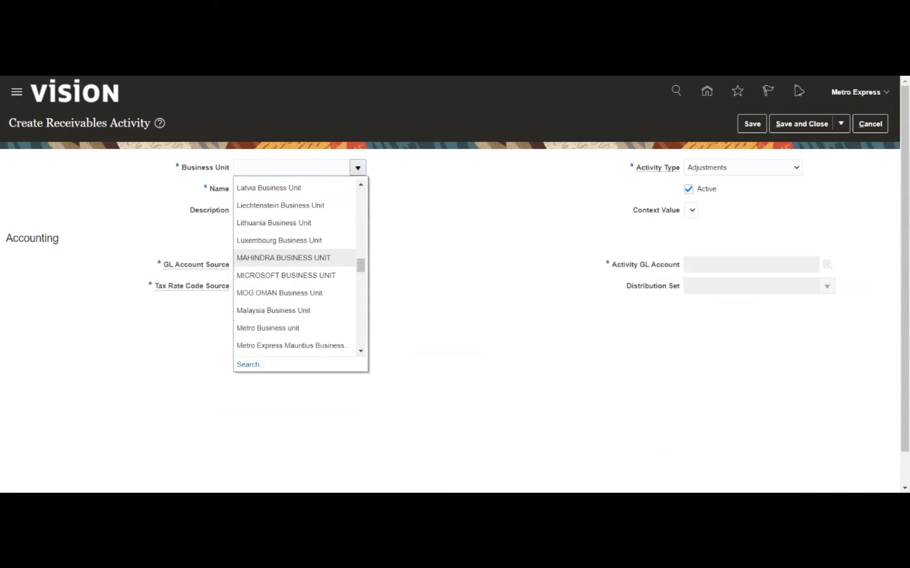
{"action": "left_click", "coordinate": [299, 327]}
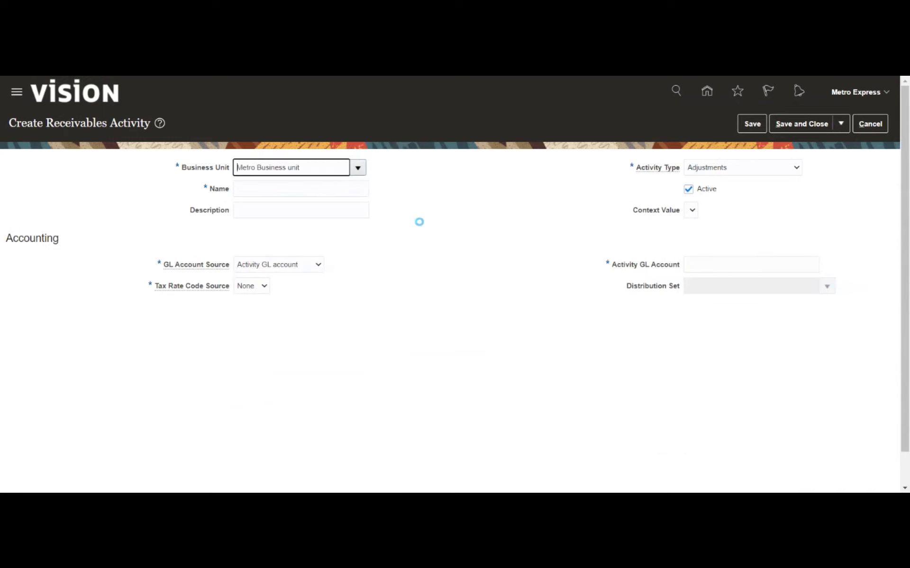
Name the activity MRDS_Unearned and set its activity type to Unearned discount
{"action": "left_click", "coordinate": [301, 189]}
{"action": "type", "text": "MRDS_Unea"}
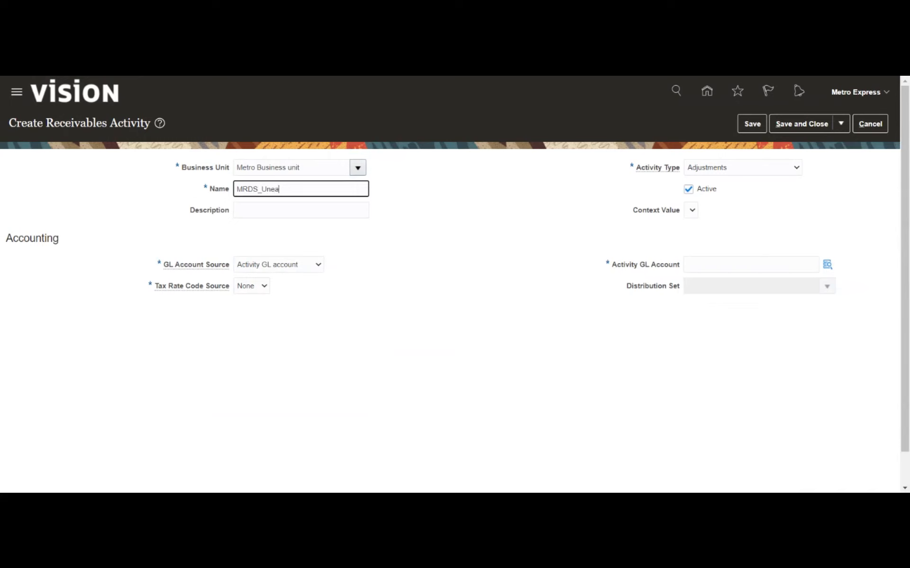
{"action": "type", "text": "rned"}
{"action": "left_click", "coordinate": [309, 204]}
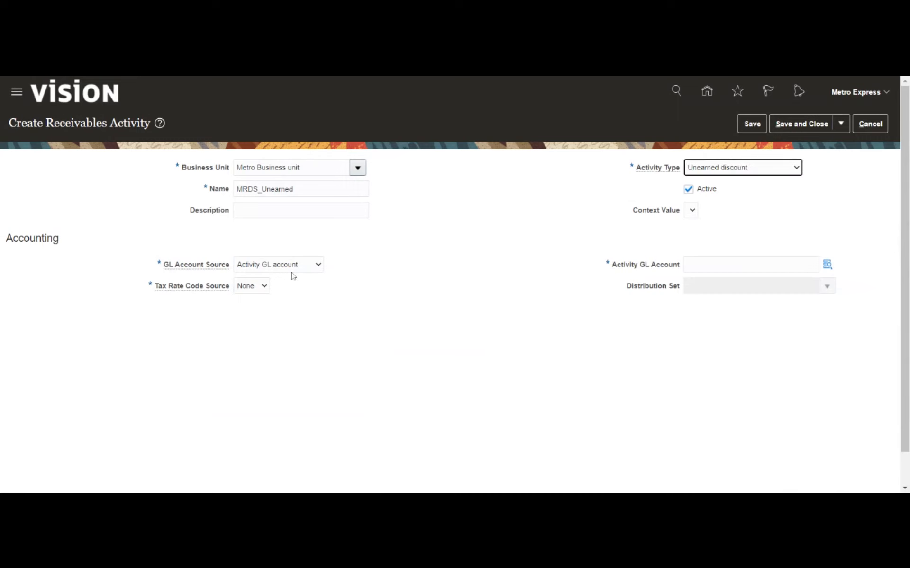
For the Activity GL Account, set Company to 01 Metro Express Mauritius and Department to 001 Human Resource
{"action": "left_click", "coordinate": [826, 268]}
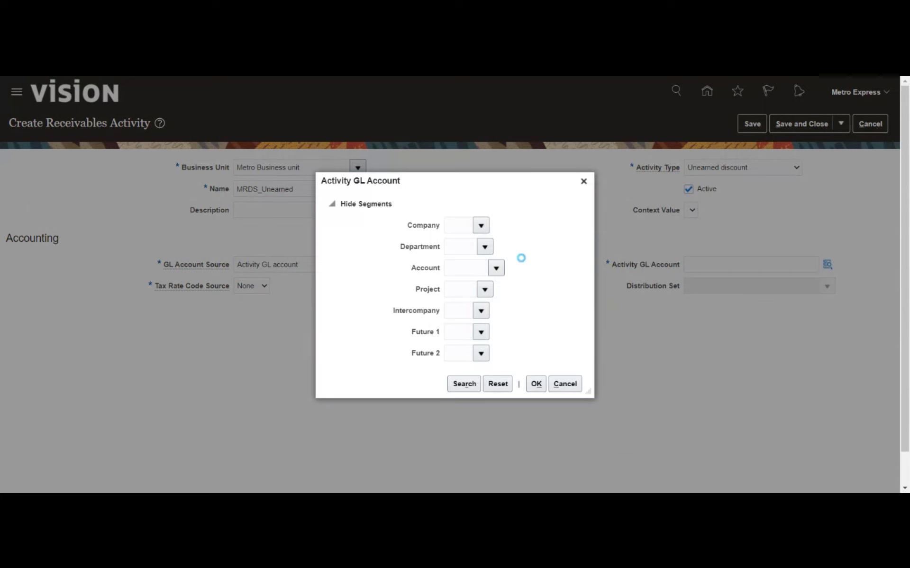
{"action": "left_click", "coordinate": [480, 226]}
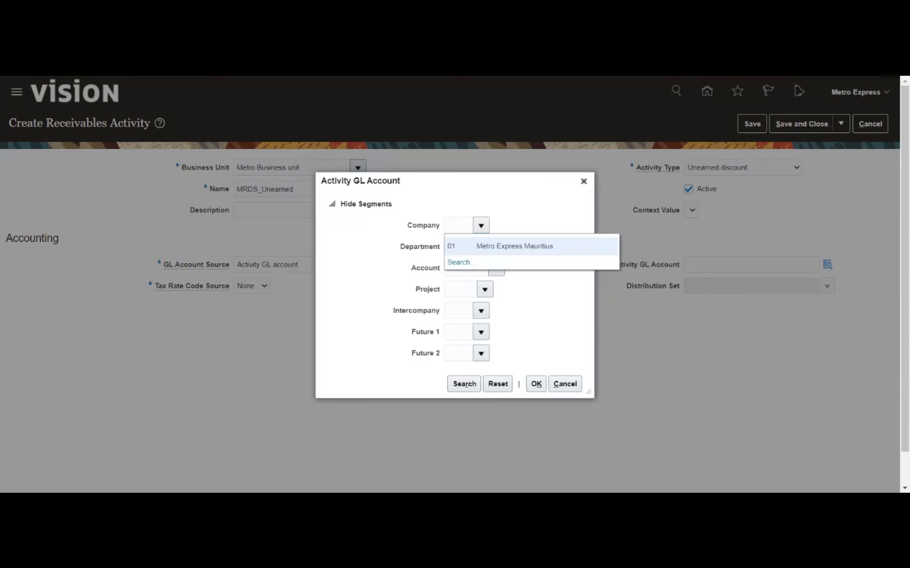
{"action": "left_click", "coordinate": [516, 245]}
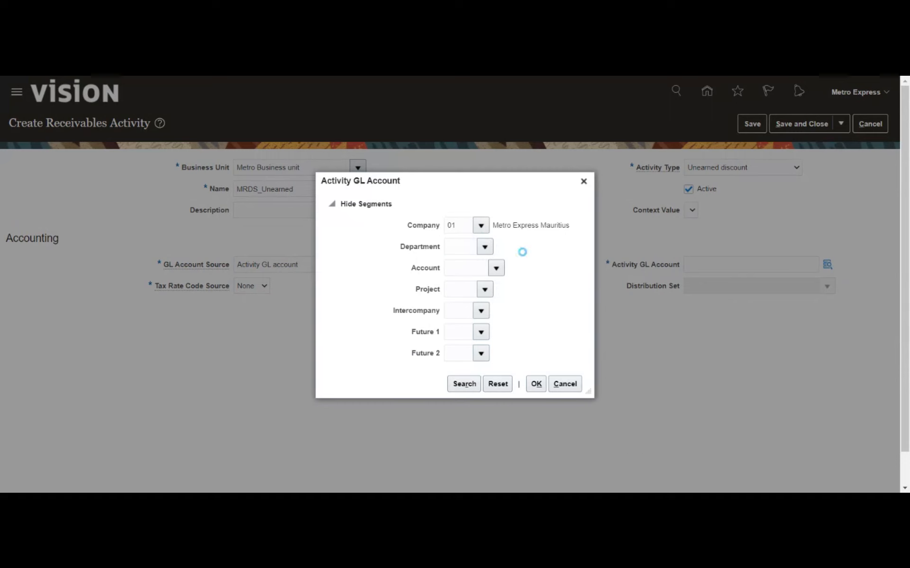
{"action": "left_click", "coordinate": [528, 272]}
Search the account values for the description %unearn% and set the Account segment to 24500 Unearned Revenue
{"action": "left_click", "coordinate": [496, 269]}
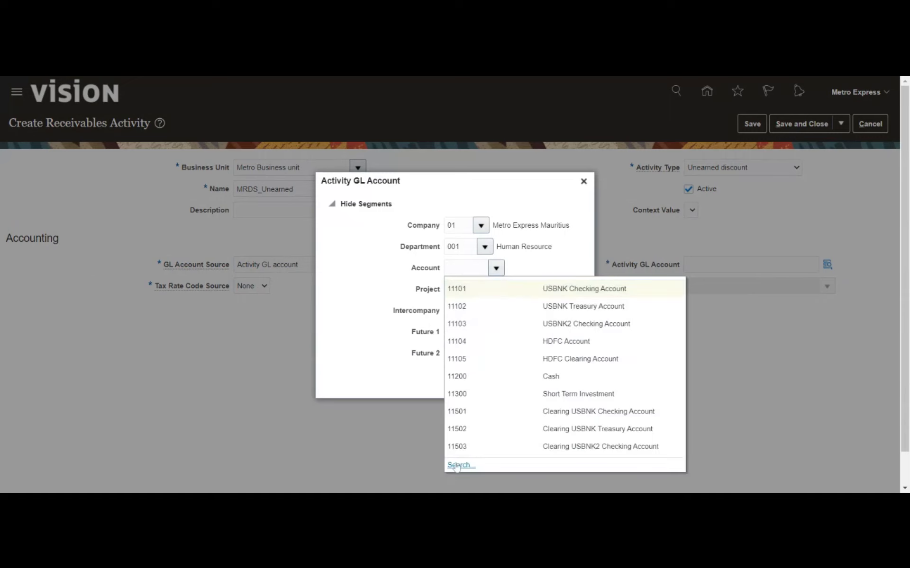
{"action": "left_click", "coordinate": [453, 380]}
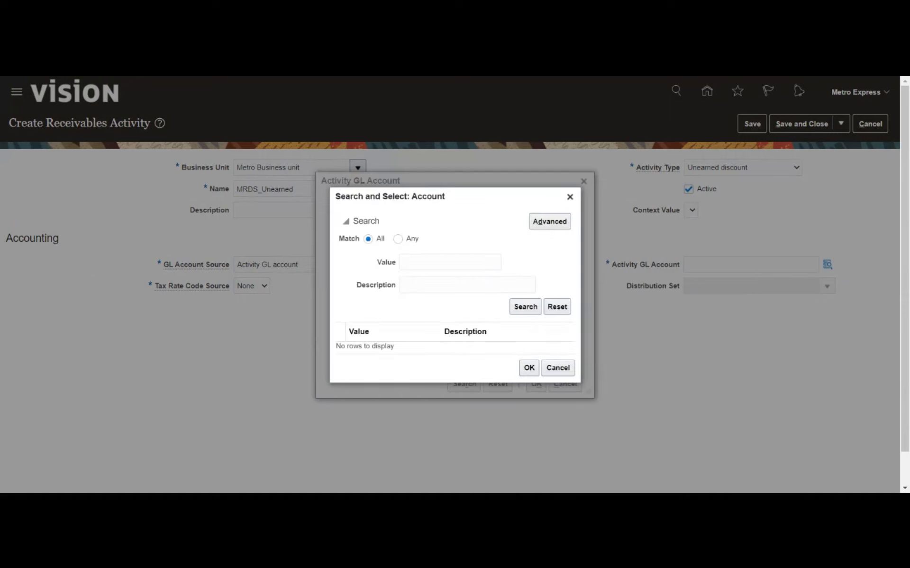
{"action": "type", "text": "%"}
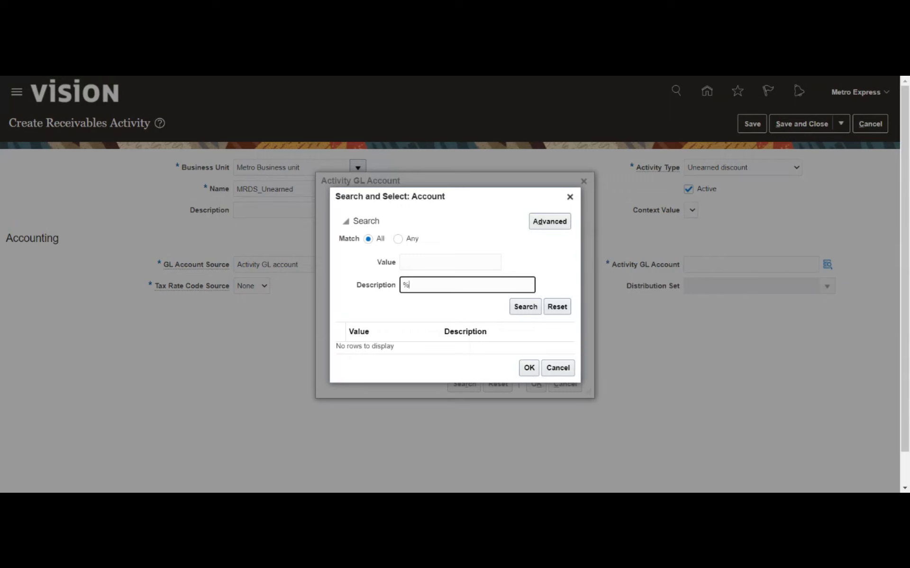
{"action": "type", "text": "unearn%"}
{"action": "left_click", "coordinate": [513, 305]}
{"action": "left_click", "coordinate": [467, 330]}
{"action": "left_click", "coordinate": [531, 393]}
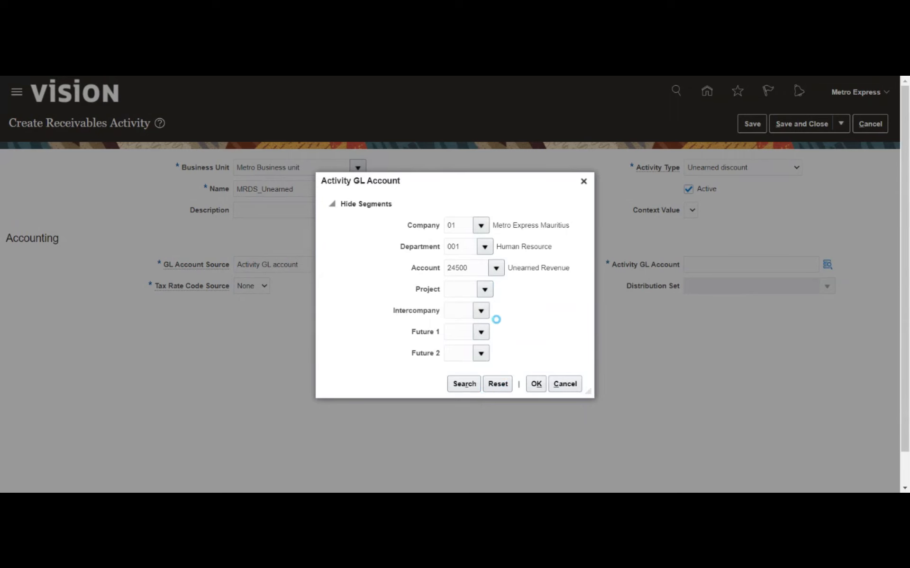
Set Project to 01 Rose-Hill to Curepipe, Intercompany to 01, and Future 1 and Future 2 to 00, and confirm the account combination
{"action": "left_click", "coordinate": [487, 312]}
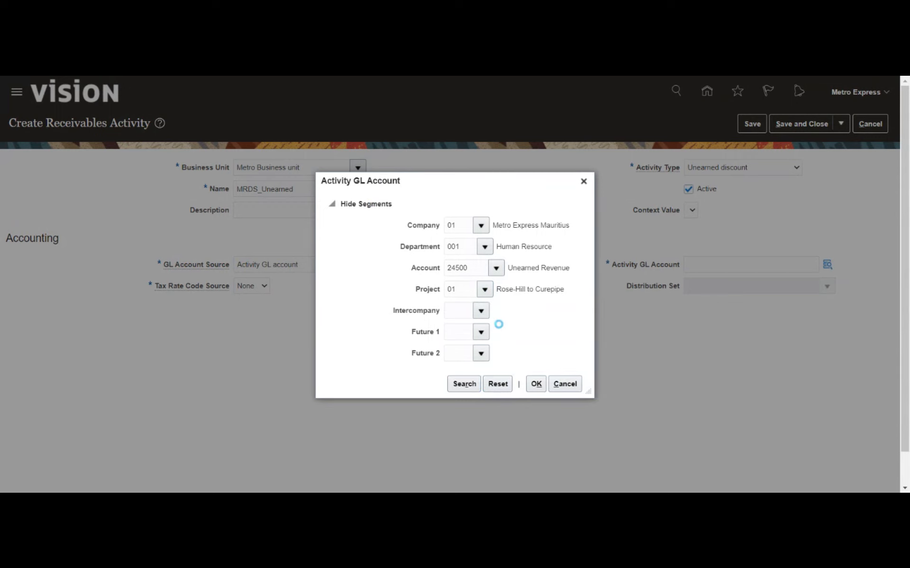
{"action": "left_click", "coordinate": [500, 330]}
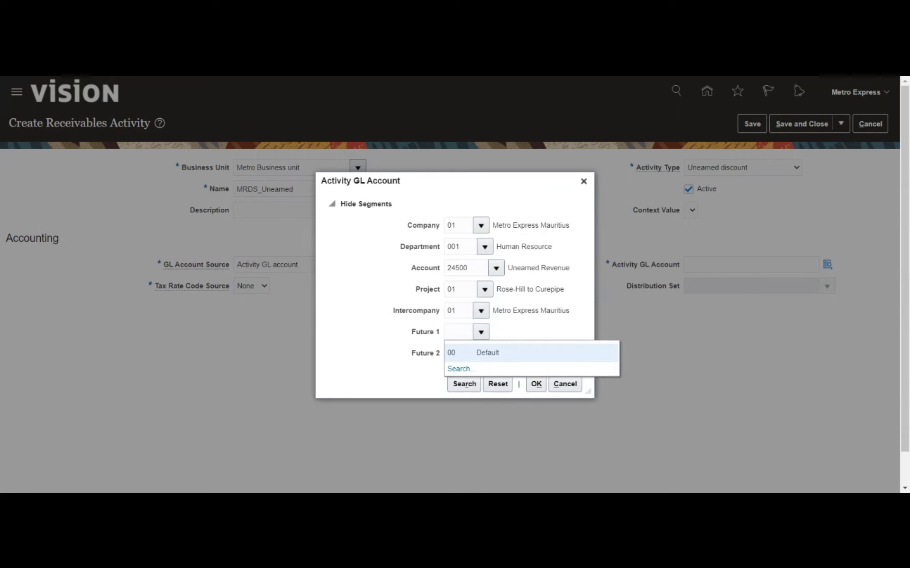
{"action": "left_click", "coordinate": [504, 352]}
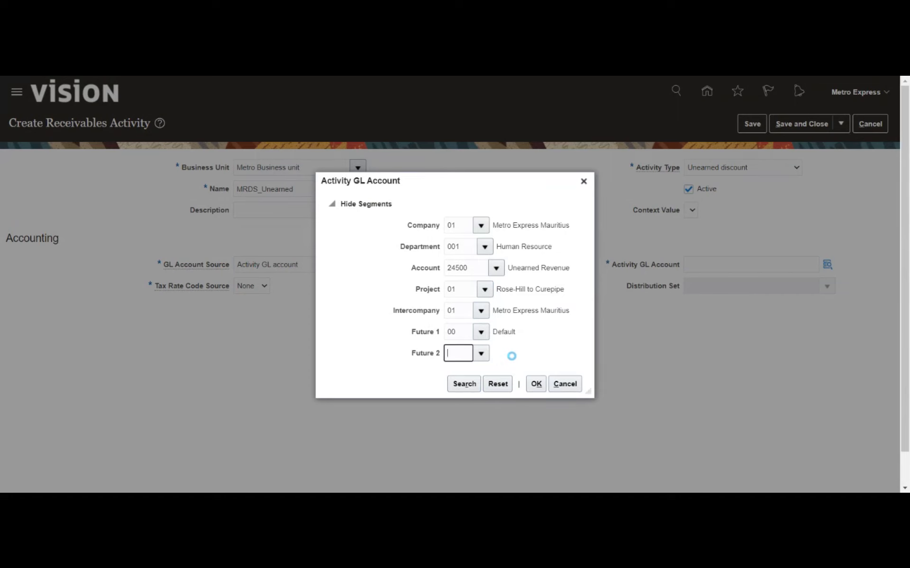
{"action": "left_click", "coordinate": [534, 383]}
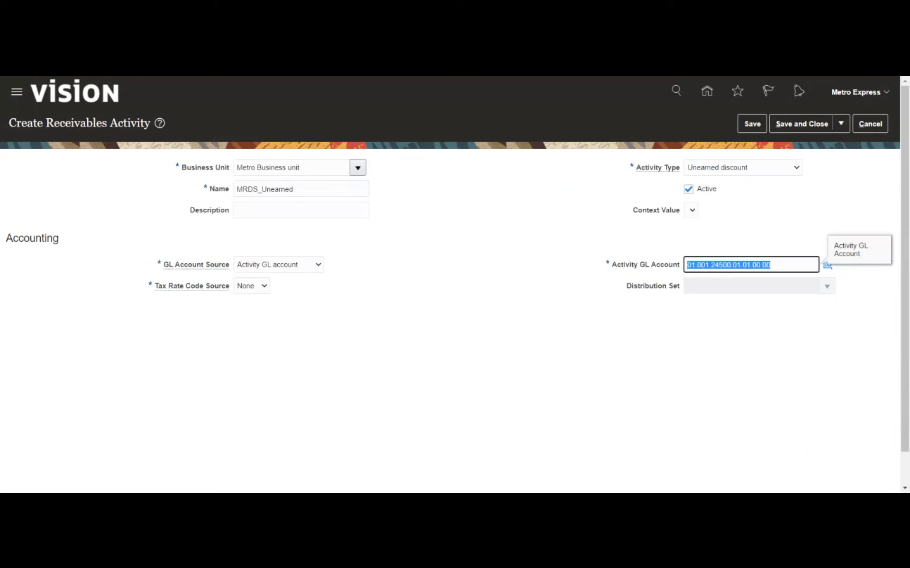
{"action": "left_click", "coordinate": [532, 286]}
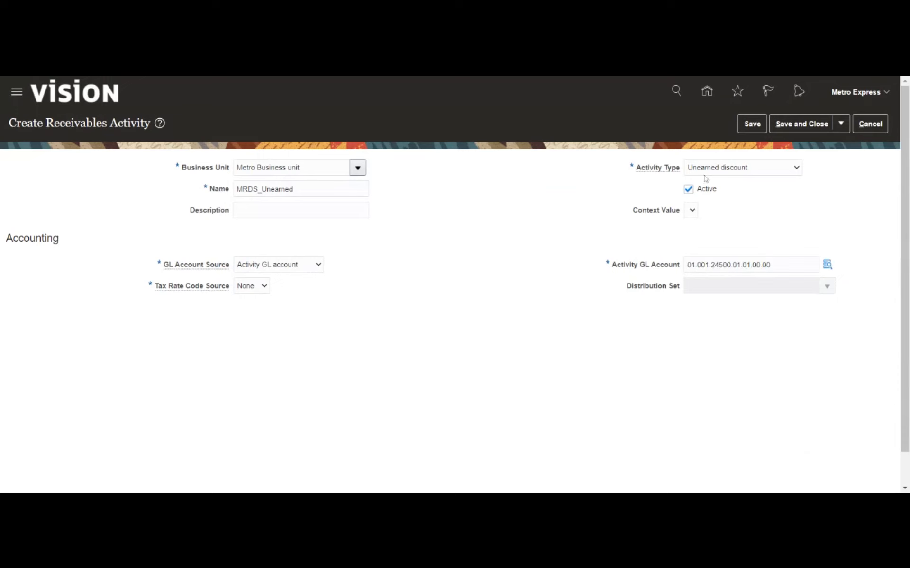
Save the MRDS_Unearned activity and start another receivables activity for Metro Business unit
{"action": "left_click", "coordinate": [752, 126]}
{"action": "left_click", "coordinate": [782, 125]}
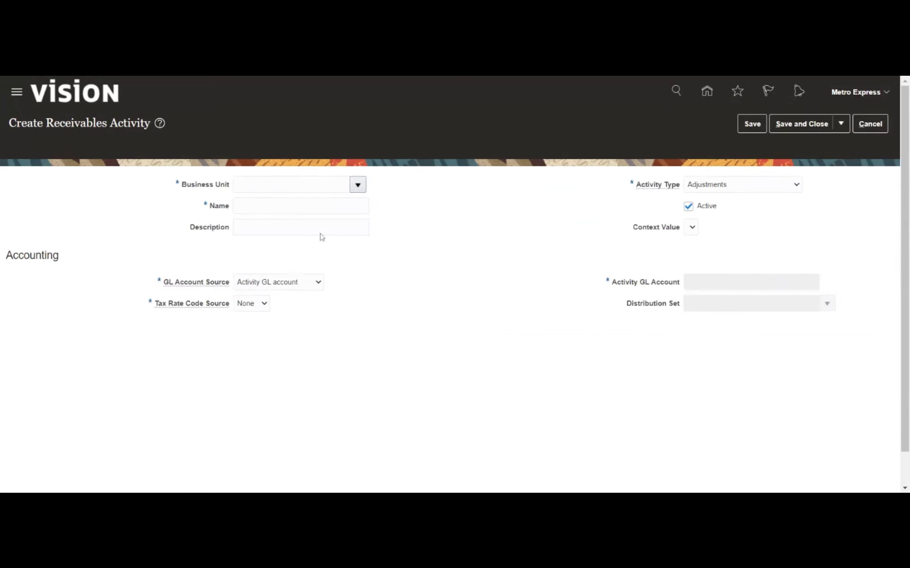
{"action": "left_click", "coordinate": [359, 172]}
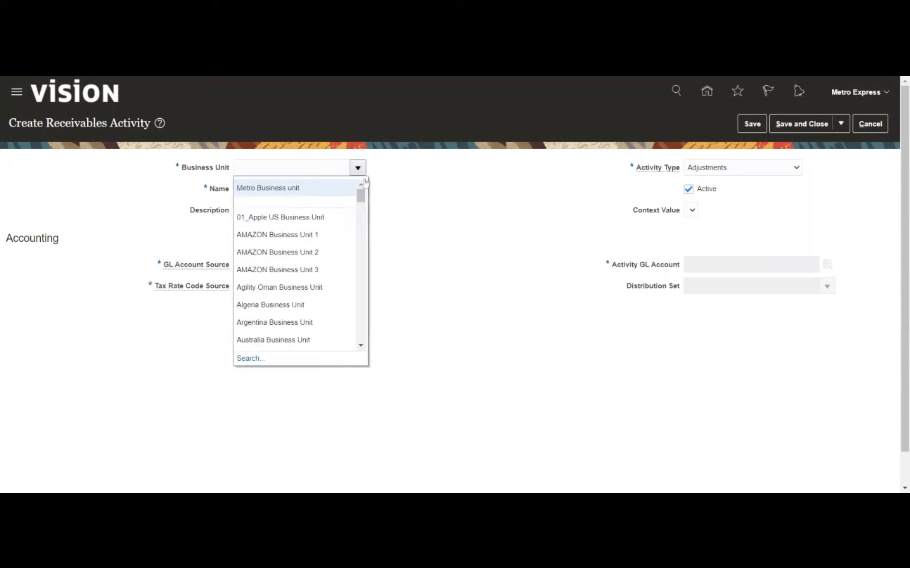
{"action": "left_click", "coordinate": [375, 190]}
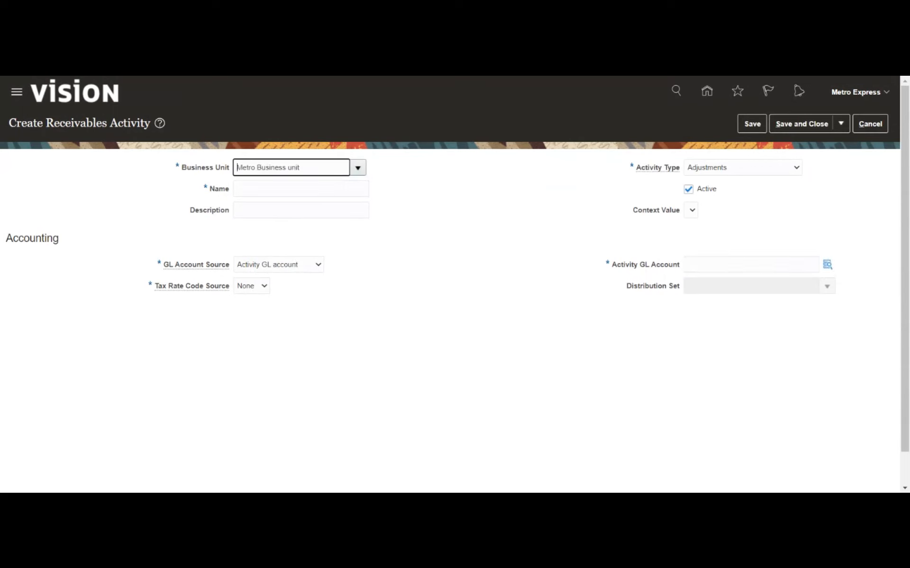
Name the activity MRDS_Earned and set its activity type to Earned discount
{"action": "left_click", "coordinate": [337, 190]}
{"action": "type", "text": "MRD"}
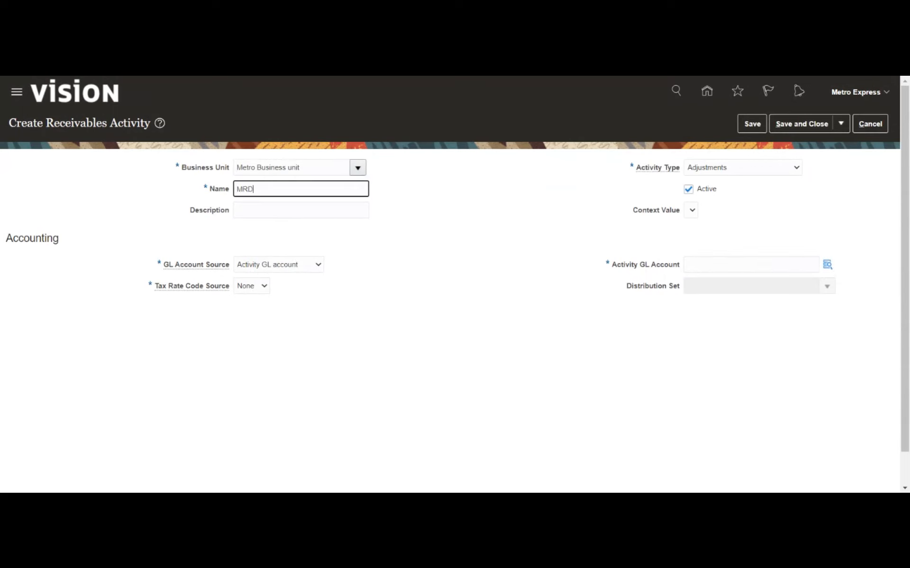
{"action": "type", "text": "S_Earned"}
{"action": "key", "text": "Tab"}
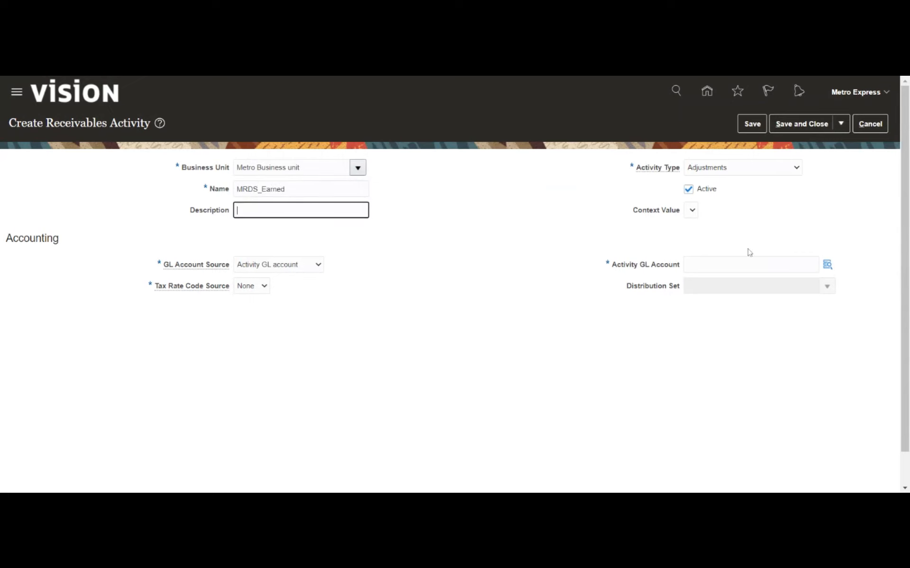
{"action": "left_click", "coordinate": [742, 165]}
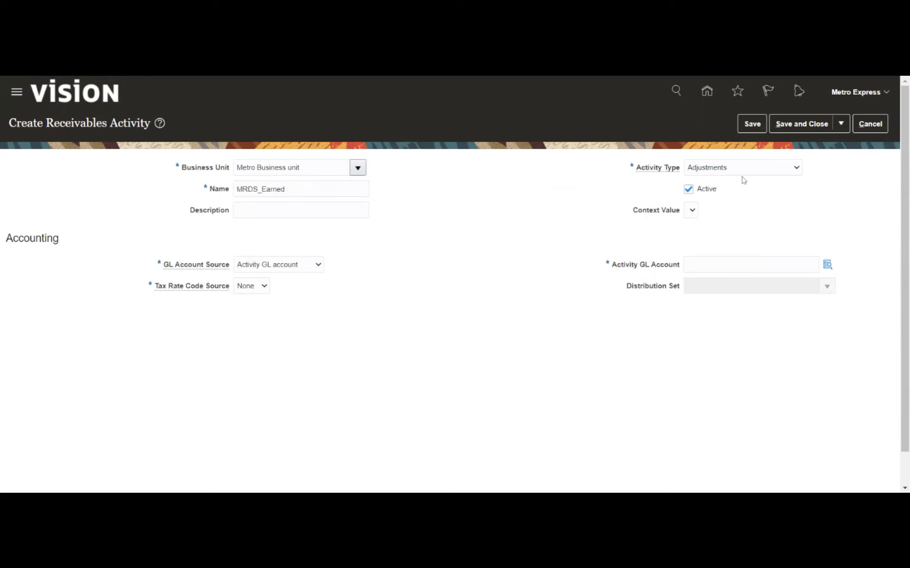
{"action": "left_click", "coordinate": [743, 178]}
Enter 01.001.24500.01.01.00.00 as the Activity GL Account and show its segments for editing
{"action": "left_click", "coordinate": [750, 265]}
{"action": "type", "text": "01.001.24500.01.01.00.00"}
{"action": "key", "text": "Tab"}
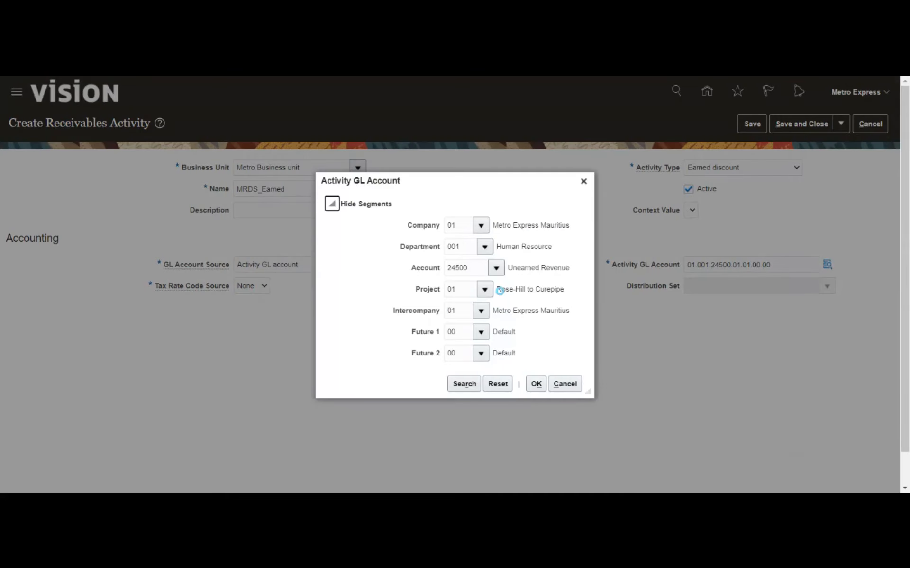
Search the account values for the description %earn%, set the Account segment to 77700 Discounts earned, and confirm the combination
{"action": "key", "text": "ctrl+a"}
{"action": "key", "text": "BackSpace"}
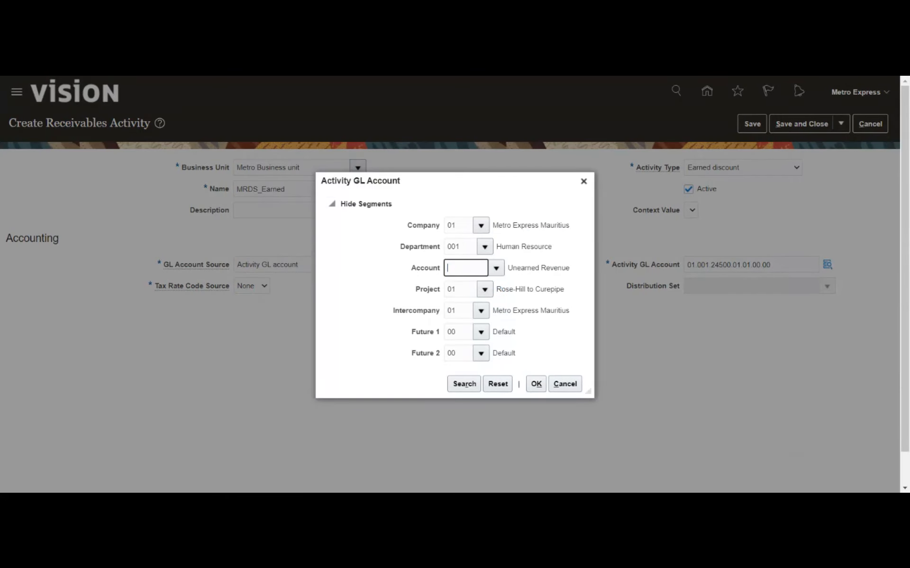
{"action": "key", "text": "Tab"}
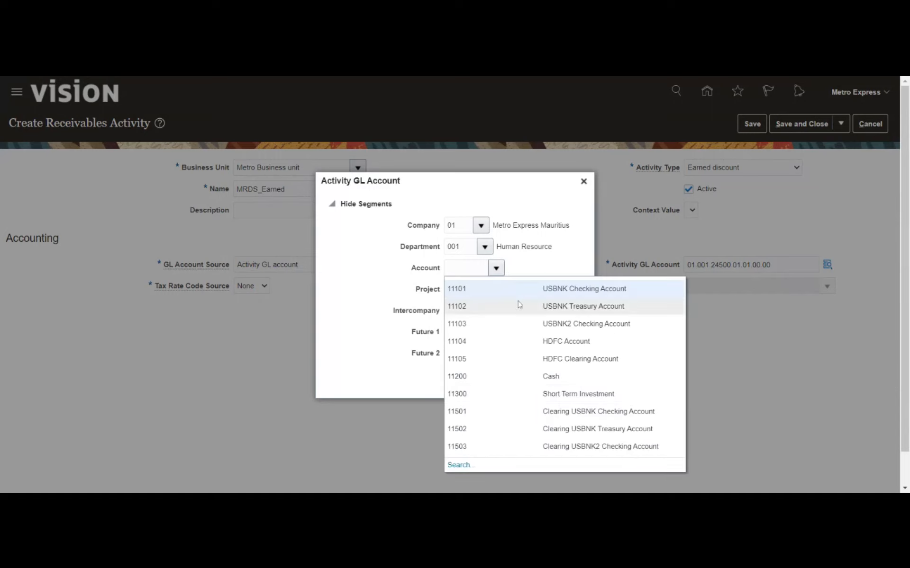
{"action": "left_click", "coordinate": [461, 466]}
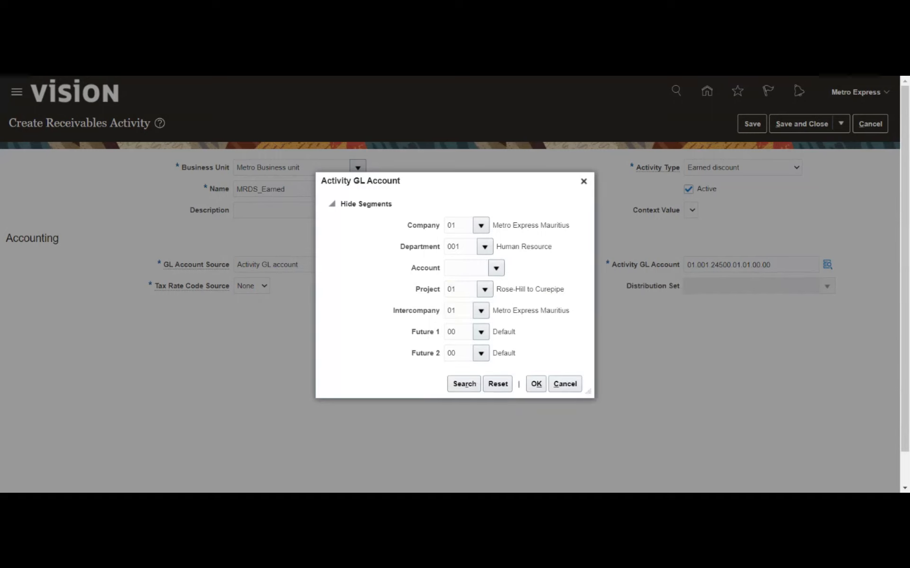
{"action": "type", "text": "%earn%"}
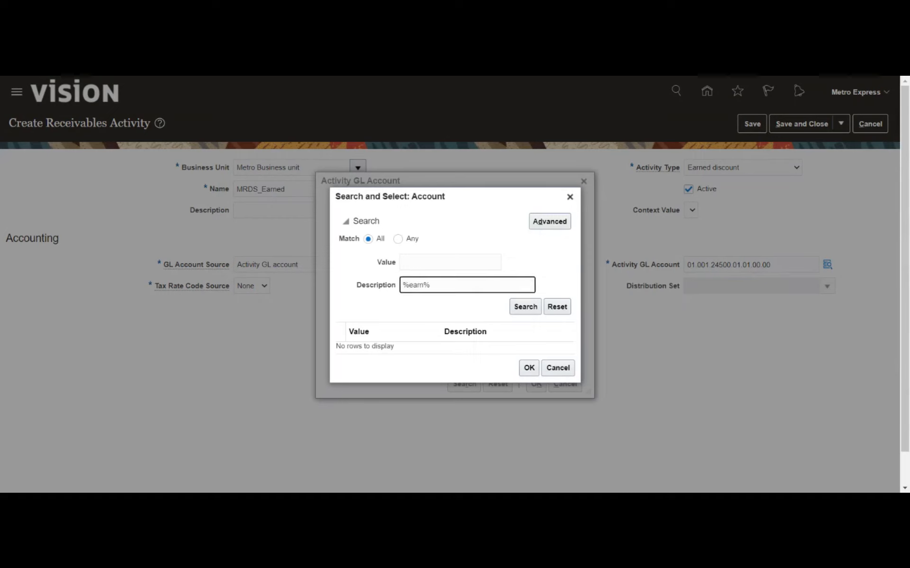
{"action": "key", "text": "Return"}
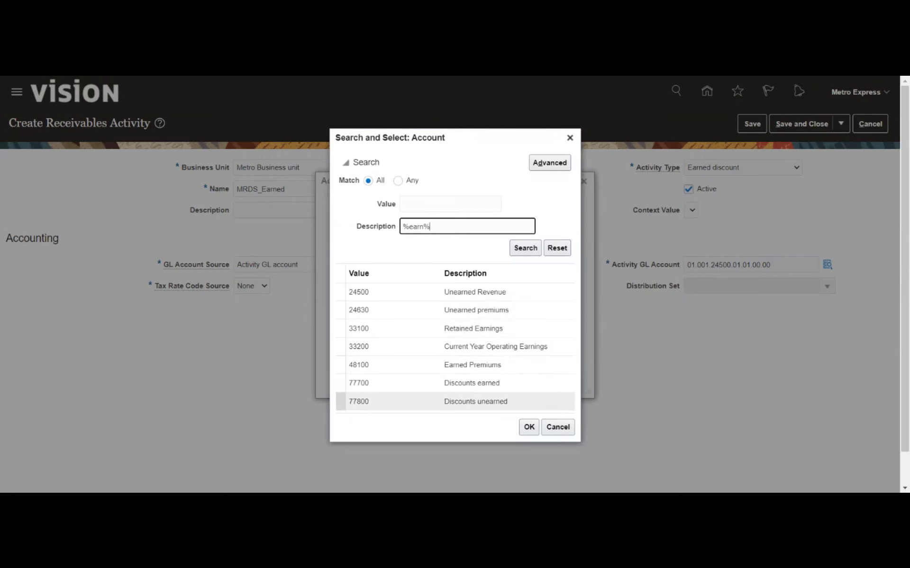
{"action": "left_click", "coordinate": [472, 382]}
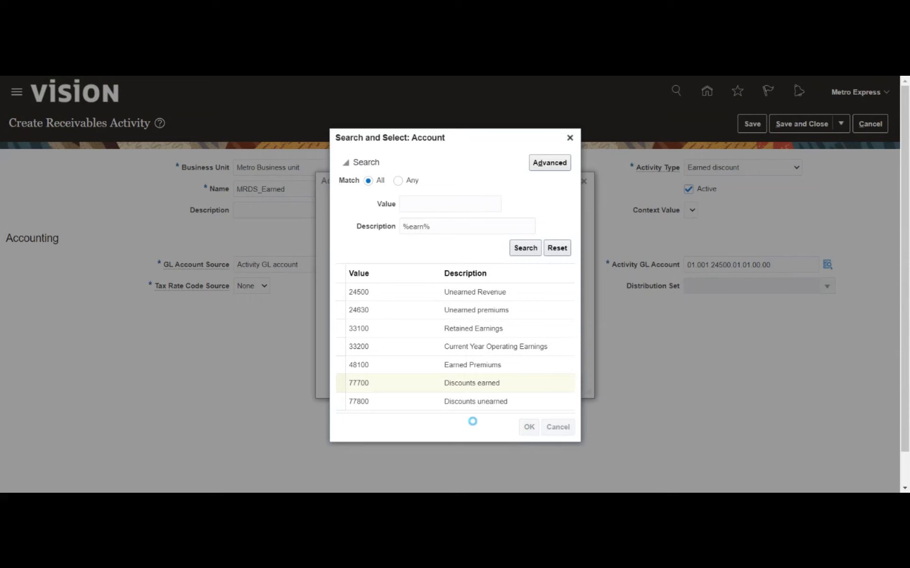
{"action": "left_click", "coordinate": [529, 386]}
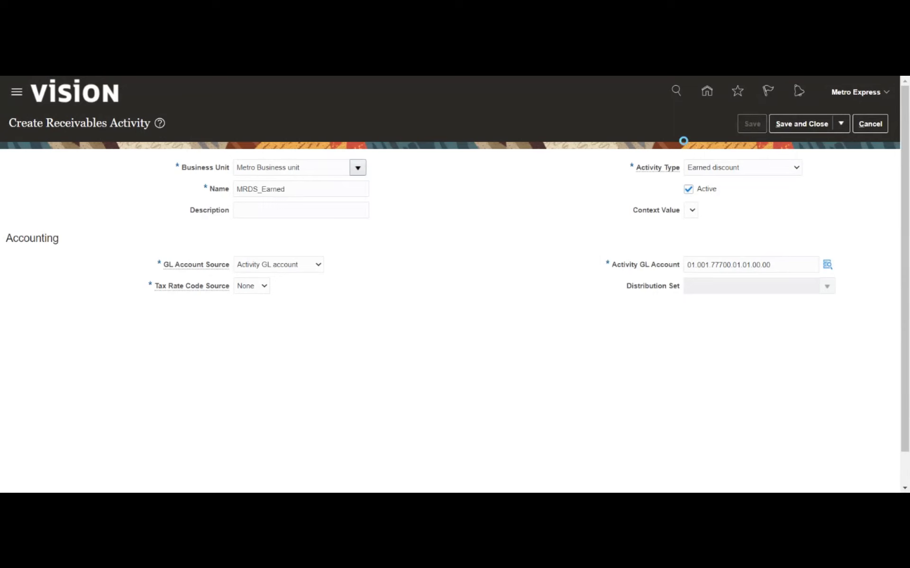
Save the MRDS_Earned activity and close Manage Receivables Activities to return to the implementation project
{"action": "left_click", "coordinate": [810, 125]}
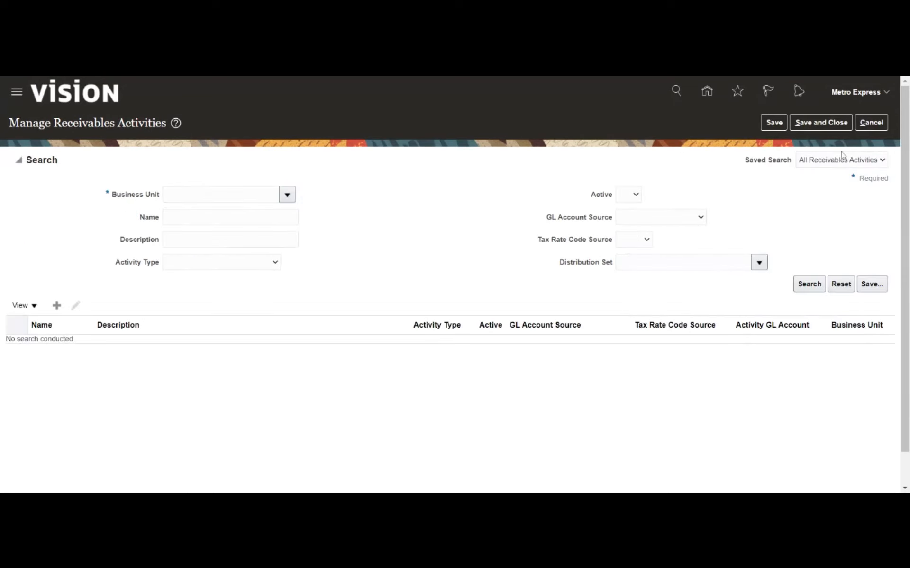
{"action": "left_click", "coordinate": [815, 123]}
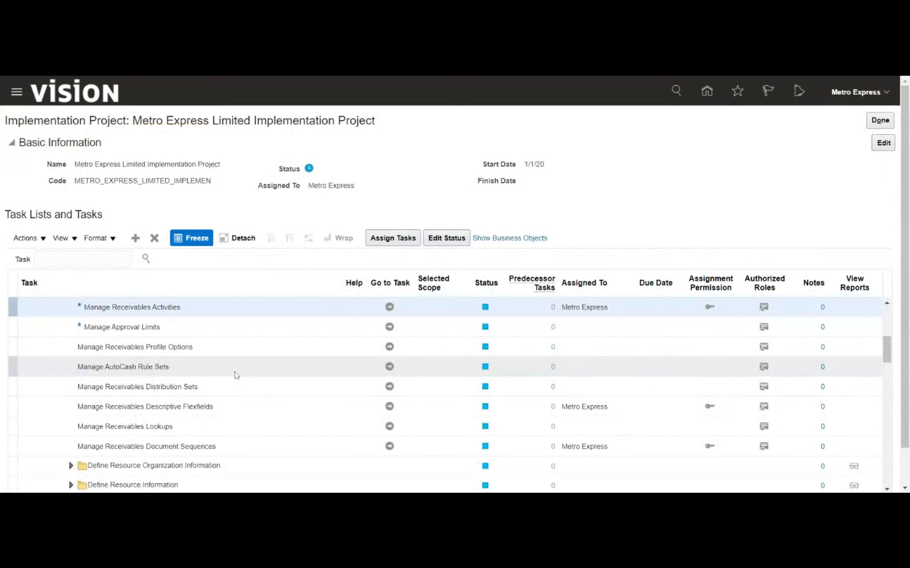
Look through the tasks under Define Receivables Configuration and search the task list for %recei%
{"action": "scroll", "coordinate": [236, 375], "scroll_direction": "up", "scroll_amount": 2}
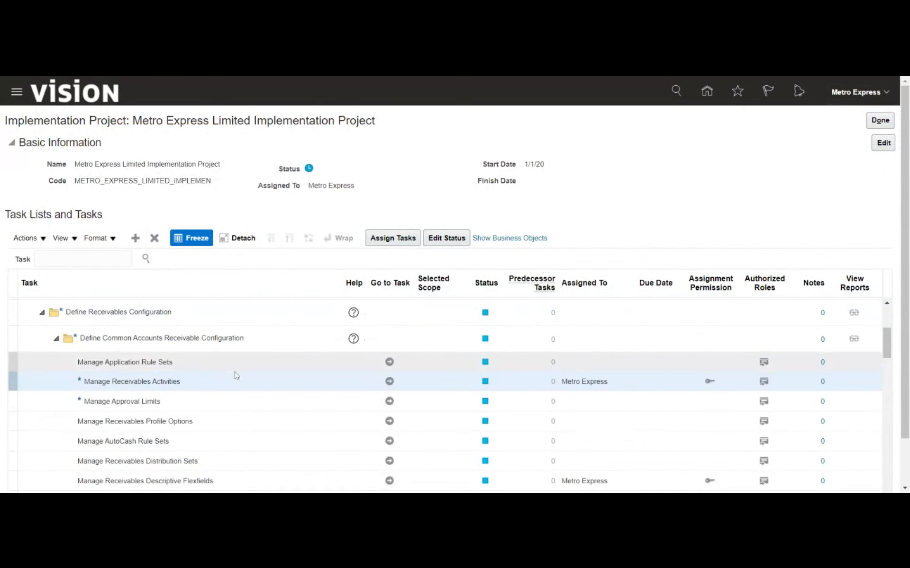
{"action": "scroll", "coordinate": [236, 375], "scroll_direction": "down", "scroll_amount": 5}
{"action": "left_click", "coordinate": [236, 375]}
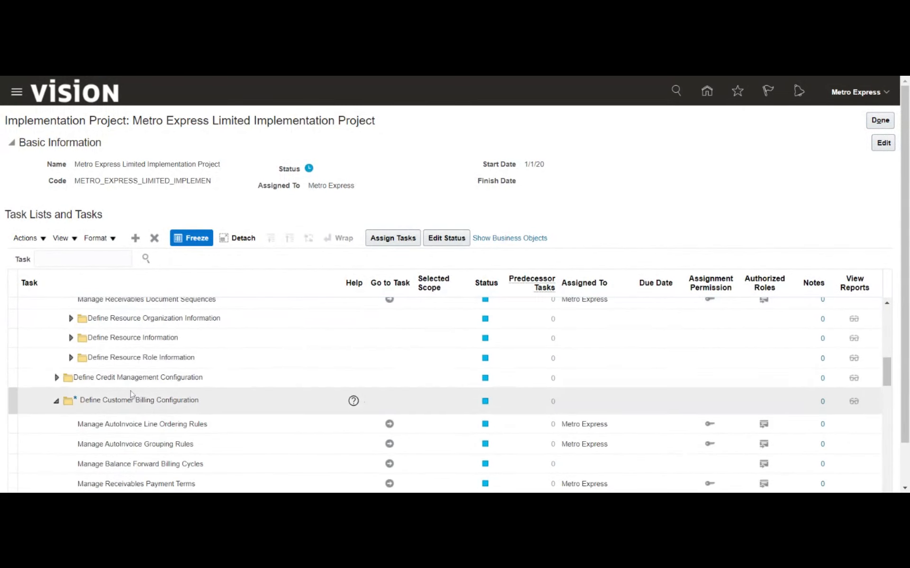
{"action": "scroll", "coordinate": [142, 375], "scroll_direction": "down", "scroll_amount": 4}
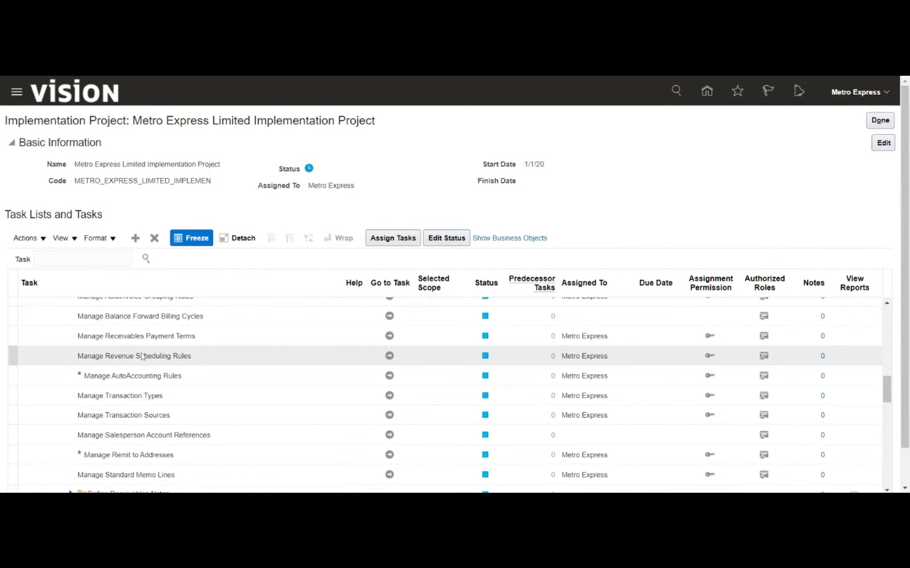
{"action": "scroll", "coordinate": [142, 356], "scroll_direction": "down", "scroll_amount": 5}
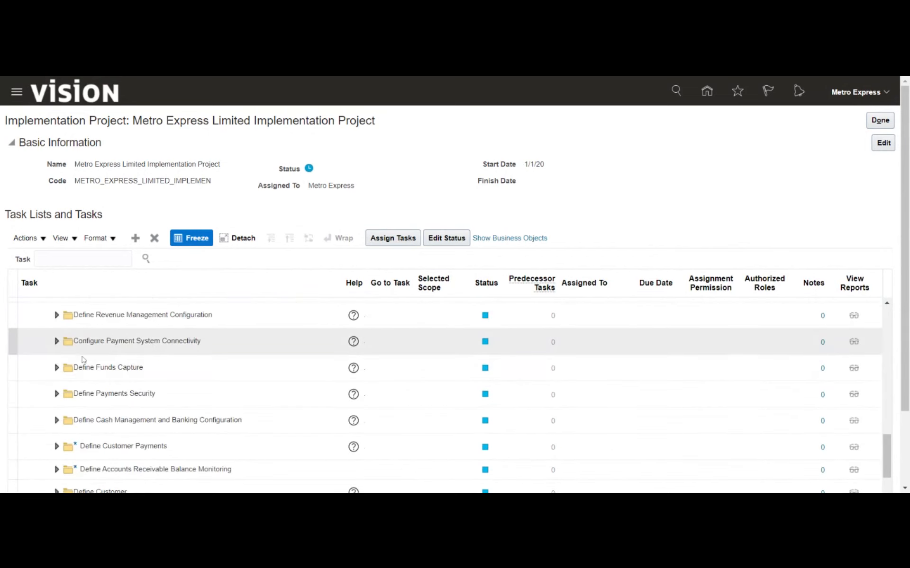
{"action": "scroll", "coordinate": [161, 369], "scroll_direction": "down", "scroll_amount": 3}
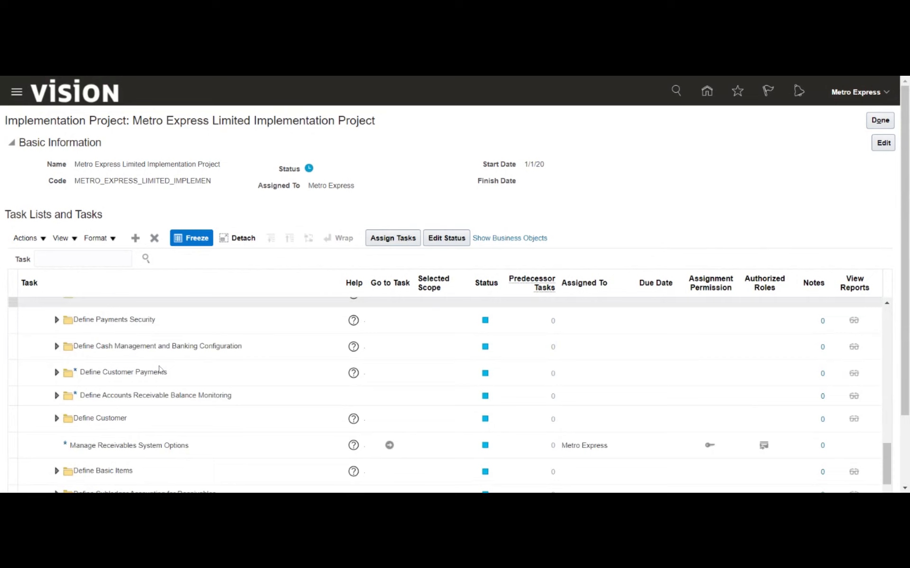
{"action": "scroll", "coordinate": [162, 356], "scroll_direction": "down", "scroll_amount": 3}
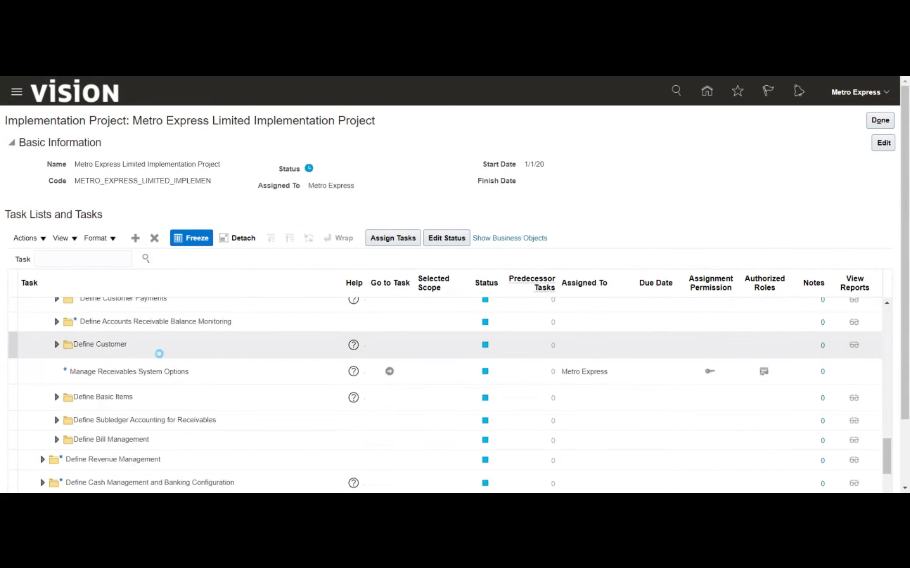
{"action": "scroll", "coordinate": [161, 357], "scroll_direction": "up", "scroll_amount": 3}
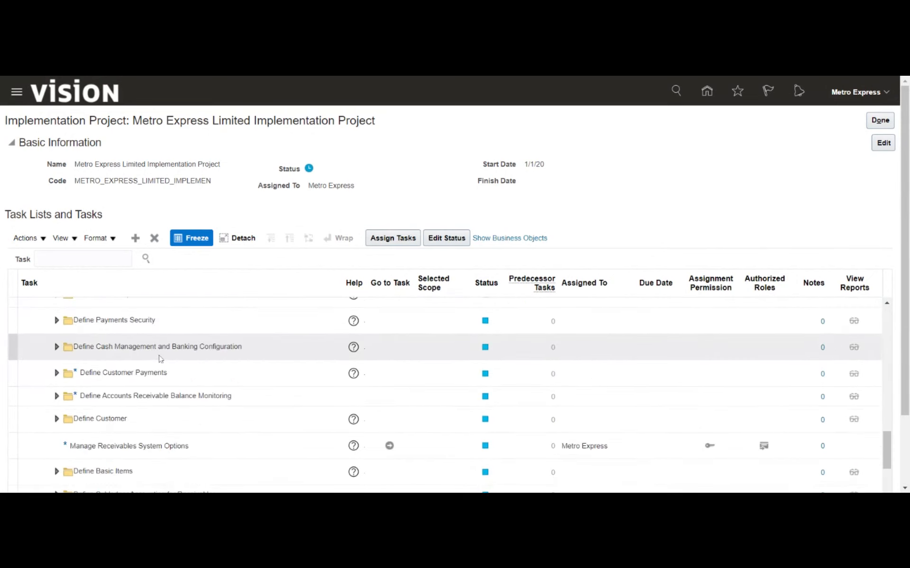
{"action": "left_click", "coordinate": [83, 259]}
{"action": "type", "text": "%recei%"}
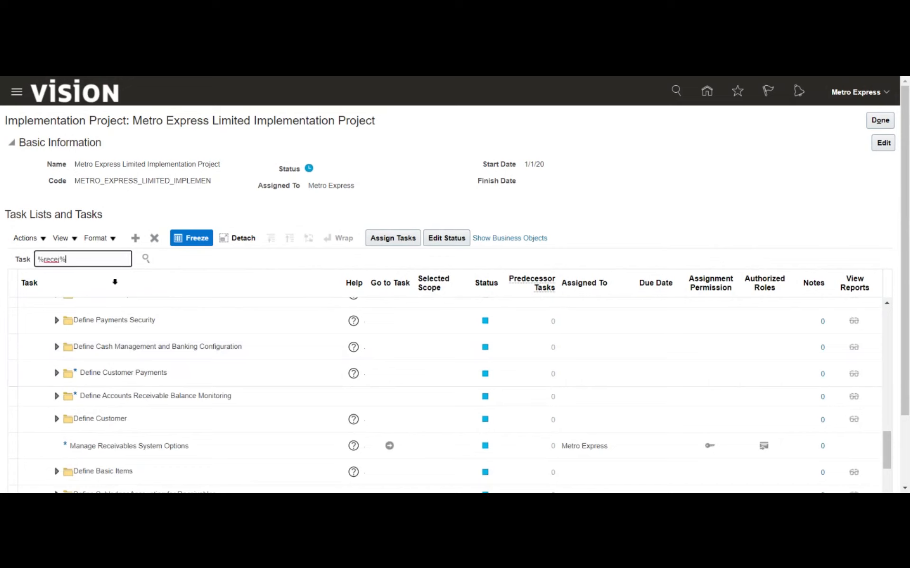
{"action": "key", "text": "Return"}
{"action": "left_click", "coordinate": [56, 374]}
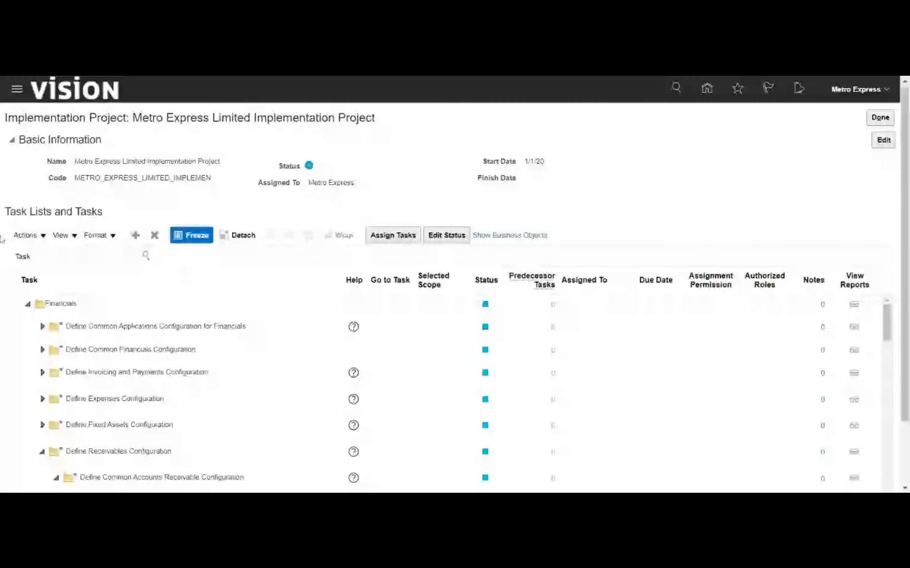
Expand Define Customer Payments under Define Receivables Configuration and open the Manage Receipt Classes and Methods task
{"action": "scroll", "coordinate": [17, 282], "scroll_direction": "down", "scroll_amount": 2}
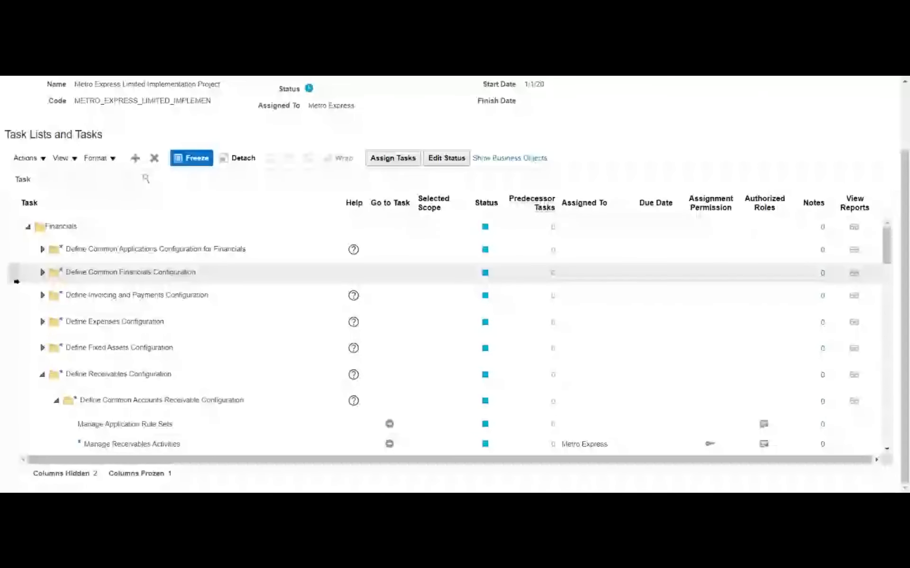
{"action": "scroll", "coordinate": [16, 282], "scroll_direction": "down", "scroll_amount": 2}
{"action": "scroll", "coordinate": [84, 294], "scroll_direction": "down", "scroll_amount": 4}
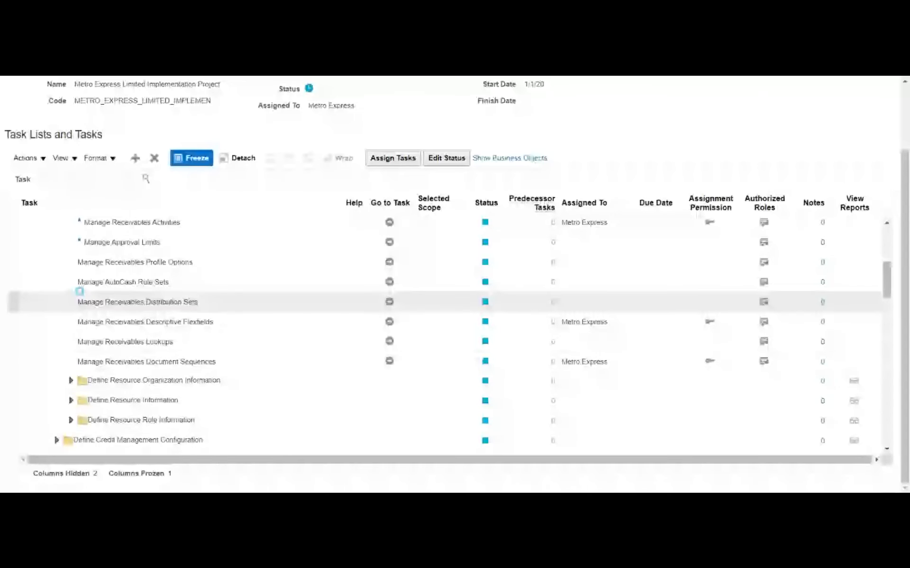
{"action": "scroll", "coordinate": [79, 291], "scroll_direction": "down", "scroll_amount": 6}
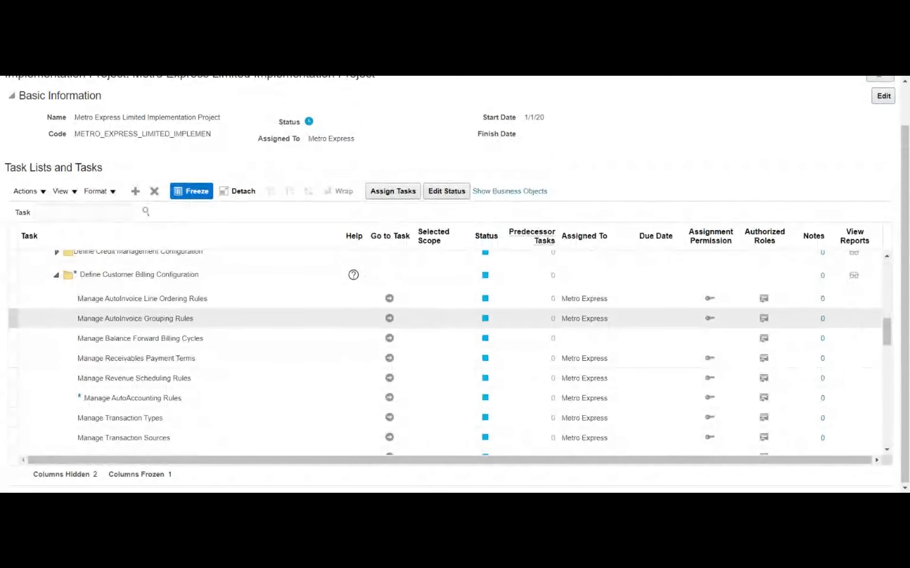
{"action": "scroll", "coordinate": [77, 313], "scroll_direction": "down", "scroll_amount": 4}
{"action": "scroll", "coordinate": [77, 314], "scroll_direction": "down", "scroll_amount": 2}
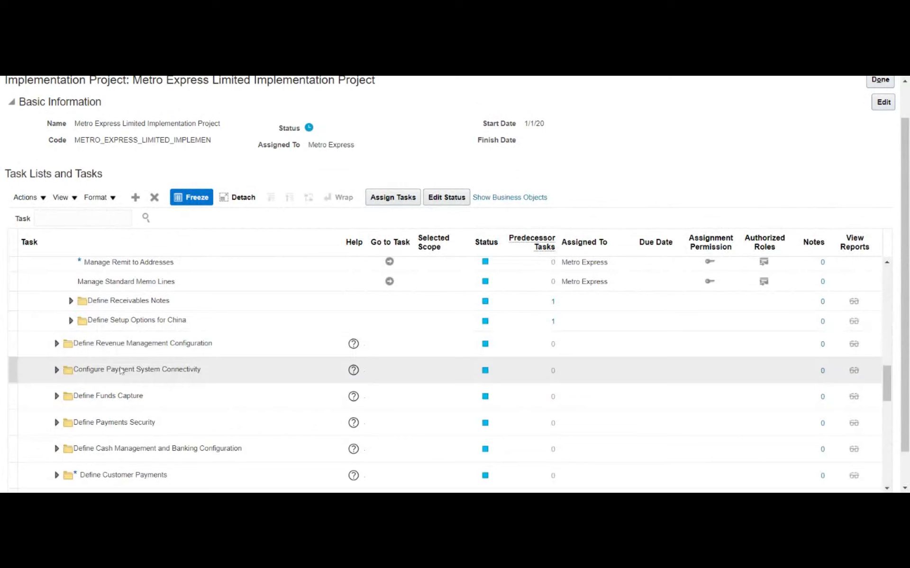
{"action": "scroll", "coordinate": [121, 371], "scroll_direction": "down", "scroll_amount": 2}
{"action": "left_click", "coordinate": [57, 402]}
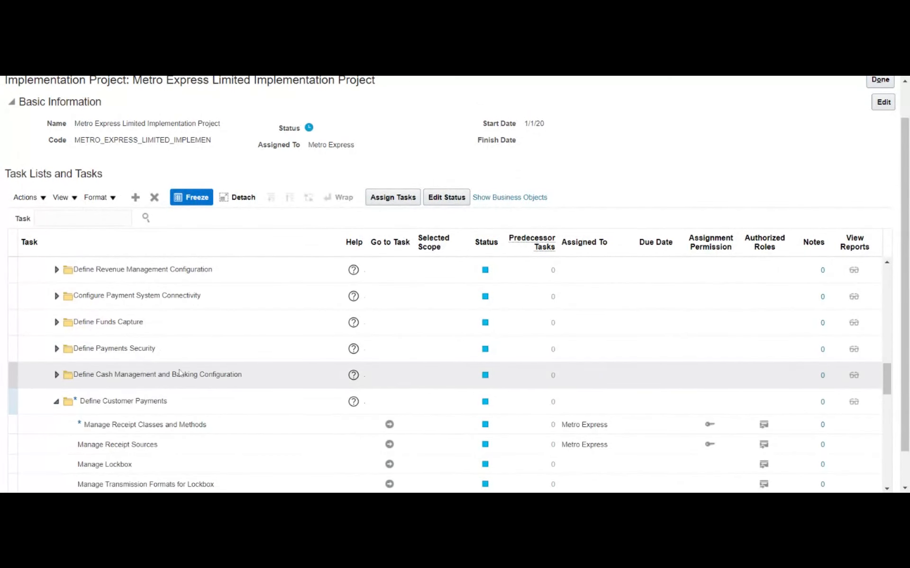
{"action": "scroll", "coordinate": [261, 362], "scroll_direction": "down", "scroll_amount": 2}
{"action": "left_click", "coordinate": [218, 351]}
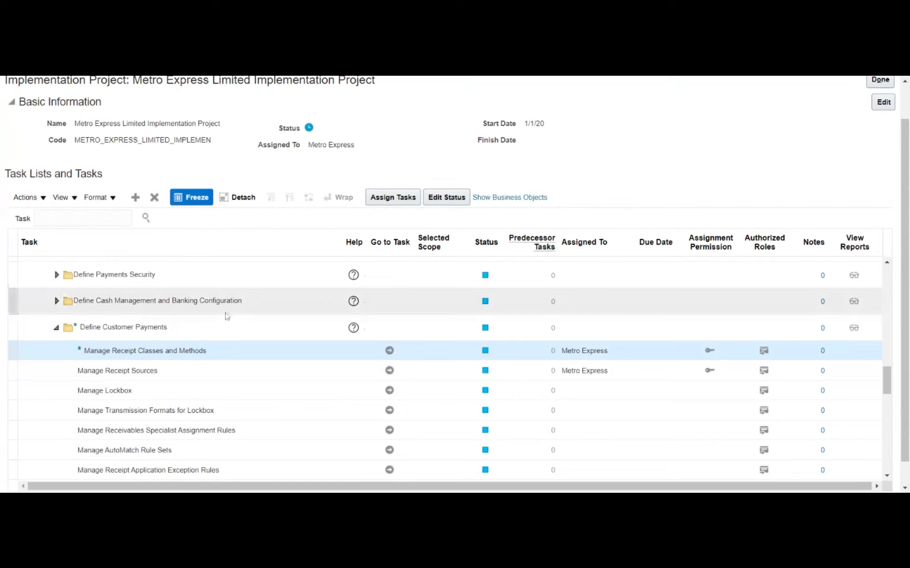
{"action": "left_click", "coordinate": [389, 351]}
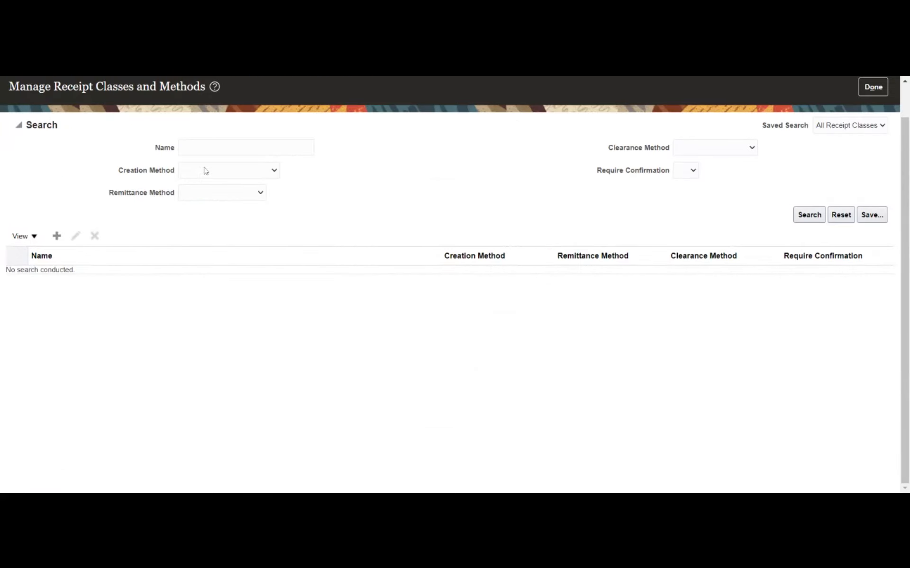
Create a receipt class named MRDS_Manual_Rec with the Manual creation method
{"action": "left_click", "coordinate": [58, 236]}
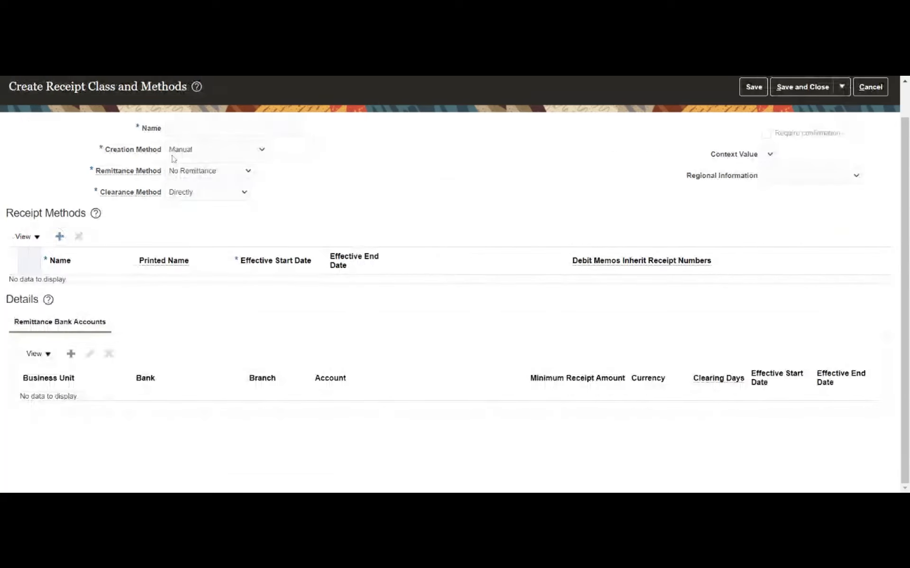
{"action": "left_click", "coordinate": [187, 128]}
{"action": "type", "text": "MRDS"}
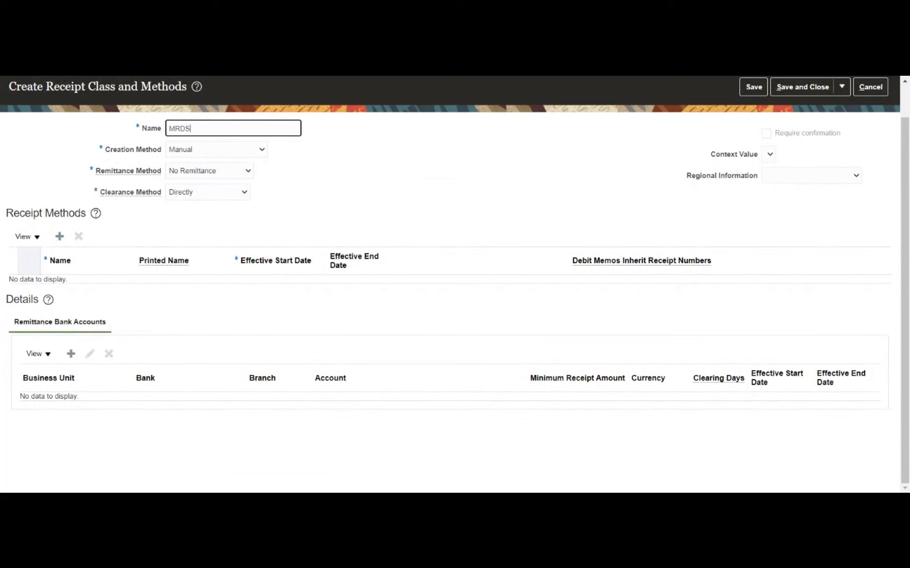
{"action": "type", "text": "_Manual_Rec"}
{"action": "left_click", "coordinate": [219, 154]}
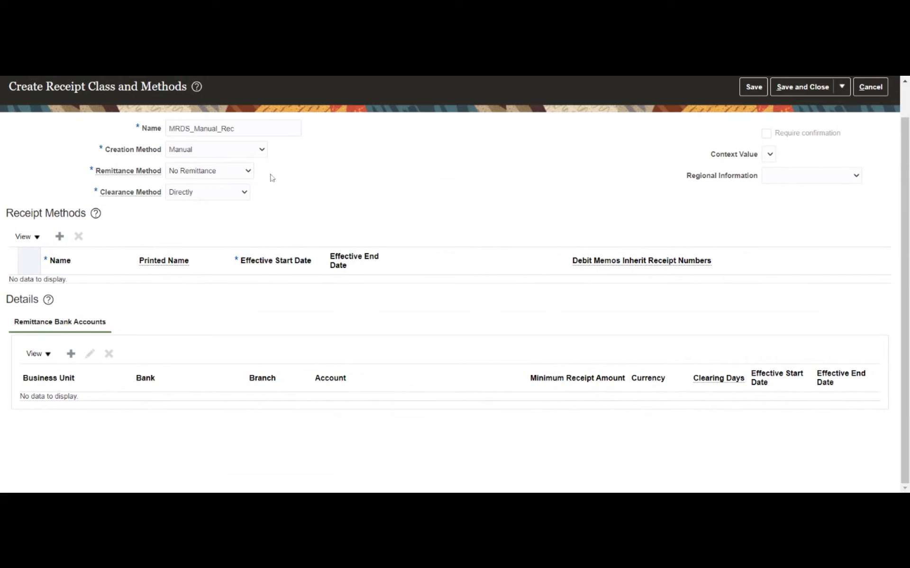
Set the receipt class to Manual creation with the Standard remittance method and By Matching clearance method
{"action": "left_click", "coordinate": [236, 152]}
{"action": "left_click", "coordinate": [225, 164]}
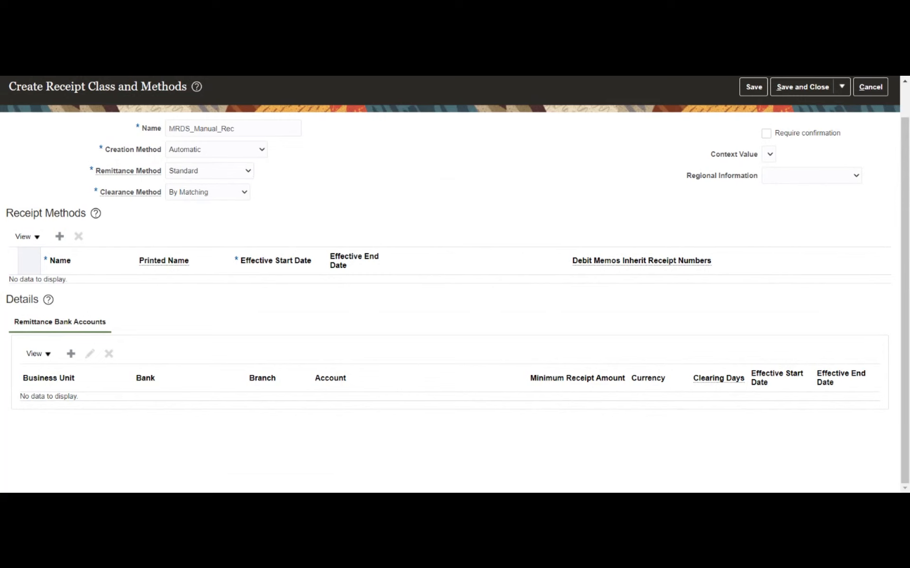
{"action": "left_click", "coordinate": [226, 156]}
{"action": "left_click", "coordinate": [227, 192]}
{"action": "left_click", "coordinate": [239, 153]}
{"action": "left_click", "coordinate": [239, 164]}
{"action": "left_click", "coordinate": [236, 151]}
{"action": "left_click", "coordinate": [222, 187]}
Add a receipt method named MRDS_Receipt with the same printed name and an effective start date of 1/1/21
{"action": "left_click", "coordinate": [54, 239]}
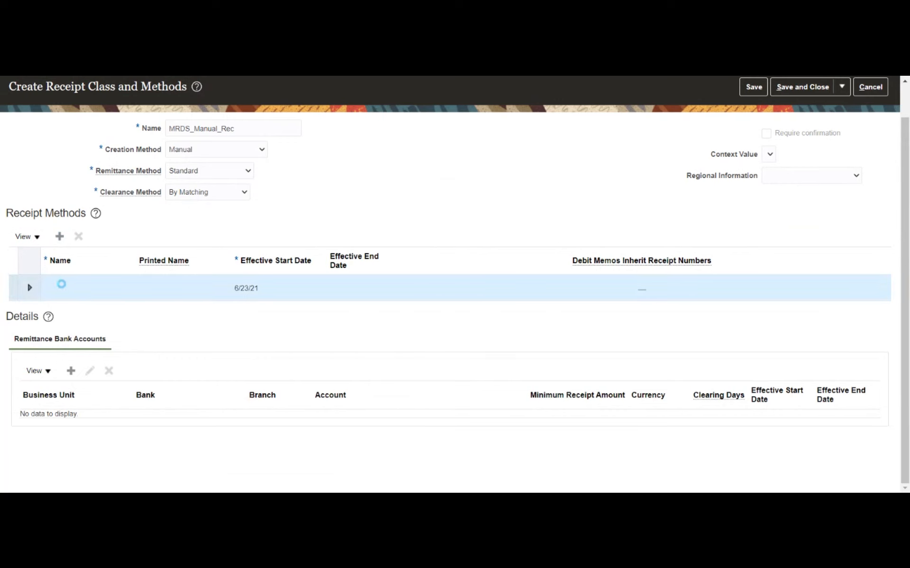
{"action": "type", "text": "R"}
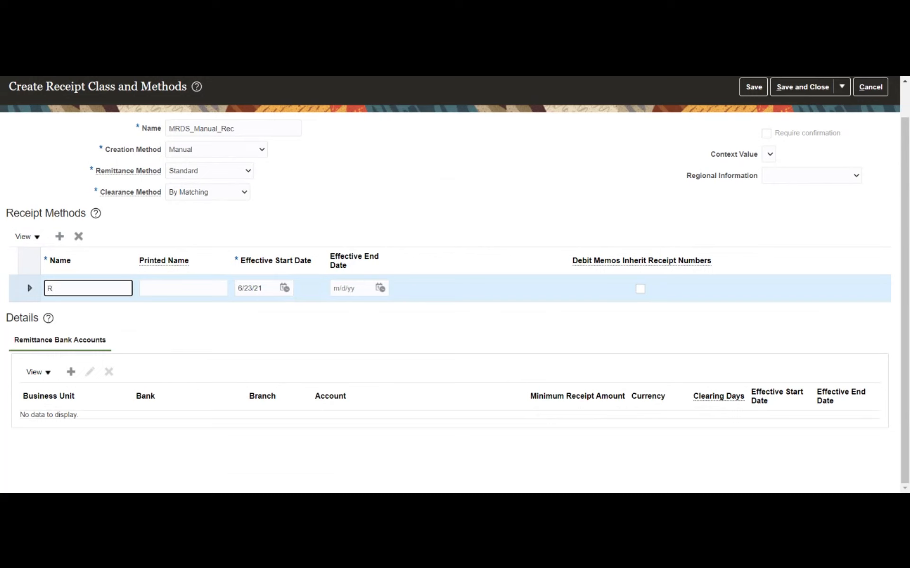
{"action": "key", "text": "BackSpace"}
{"action": "type", "text": "MRDS_Receipt"}
{"action": "key", "text": "Tab"}
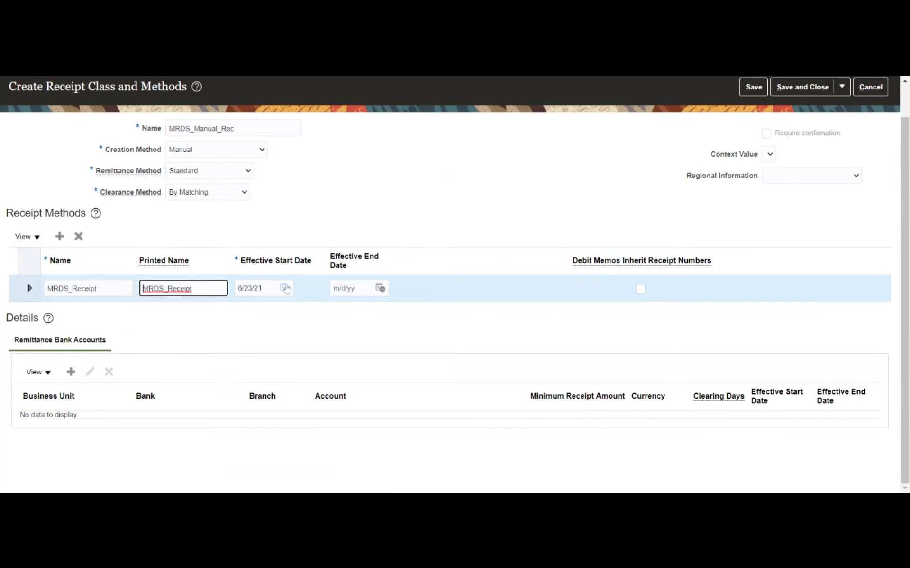
{"action": "left_click", "coordinate": [284, 287]}
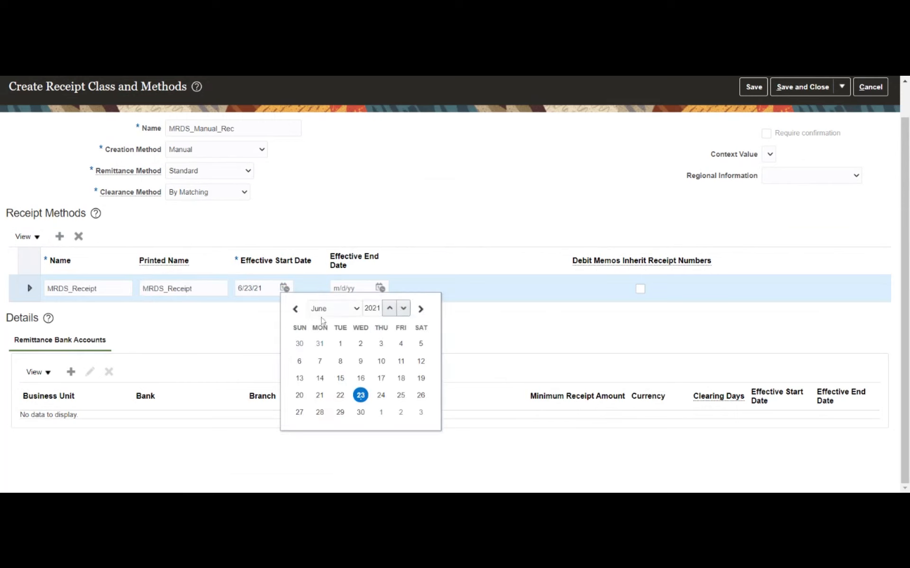
{"action": "left_click", "coordinate": [322, 319]}
{"action": "left_click", "coordinate": [401, 344]}
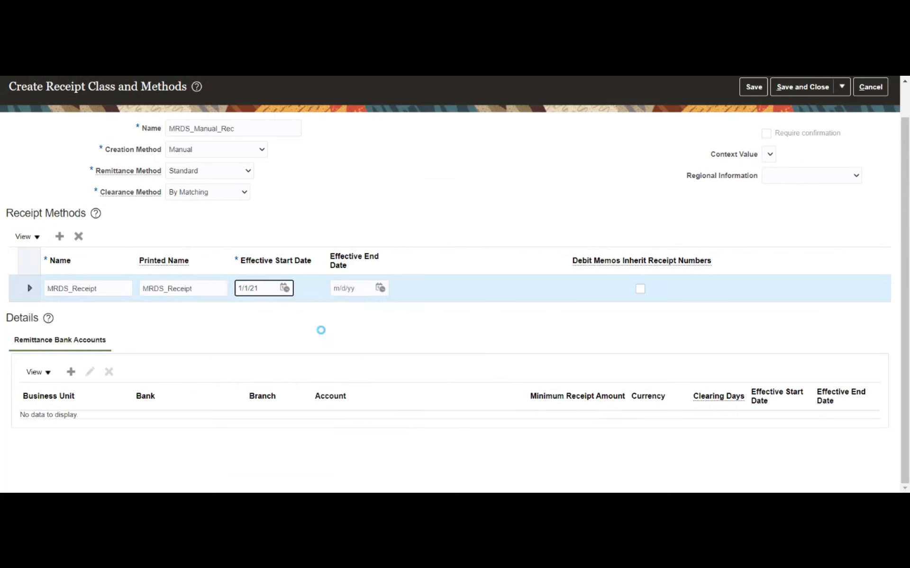
{"action": "left_click", "coordinate": [322, 332]}
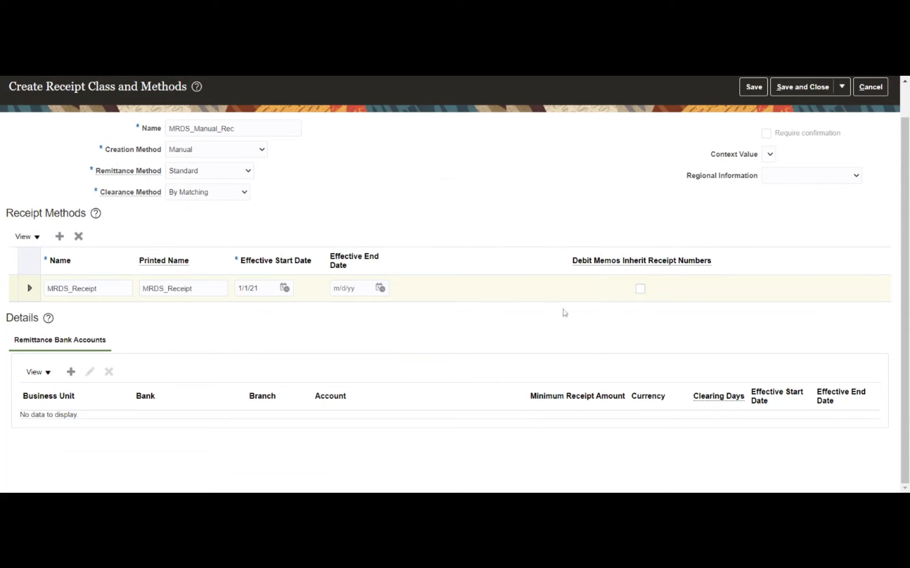
Try to add a remittance bank account for Metro Business unit to the MRDS_Receipt method, looking up its bank
{"action": "left_click", "coordinate": [72, 373]}
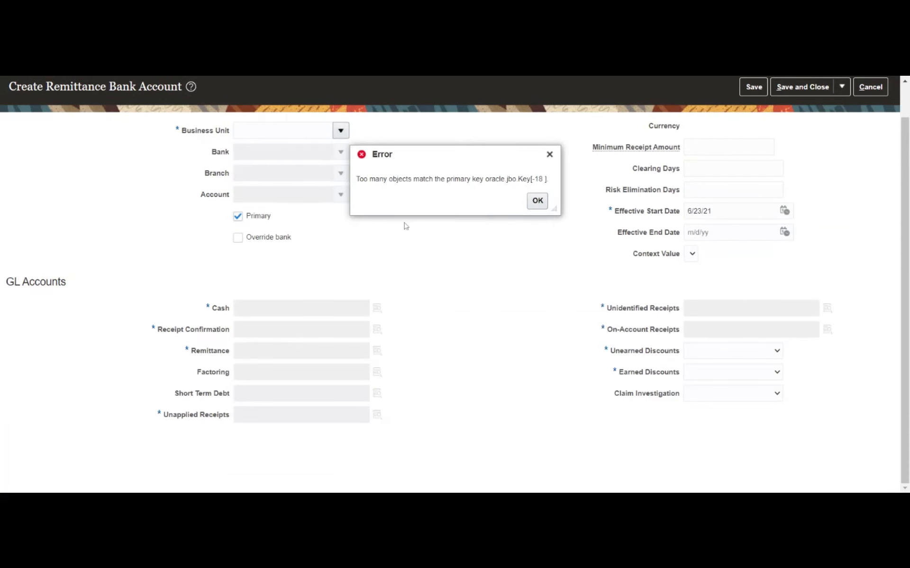
{"action": "left_click", "coordinate": [537, 200]}
{"action": "left_click", "coordinate": [342, 169]}
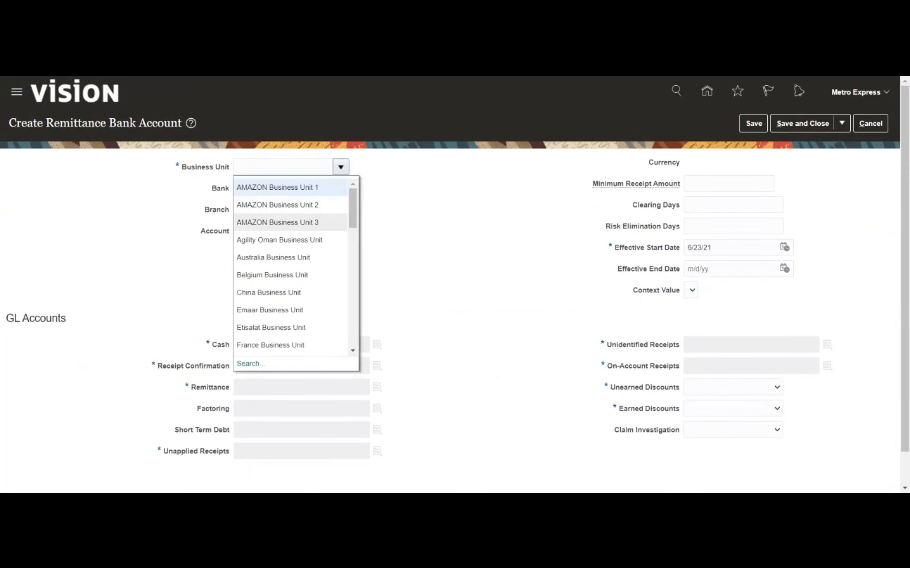
{"action": "scroll", "coordinate": [311, 226], "scroll_direction": "down", "scroll_amount": 3}
{"action": "left_click", "coordinate": [297, 315]}
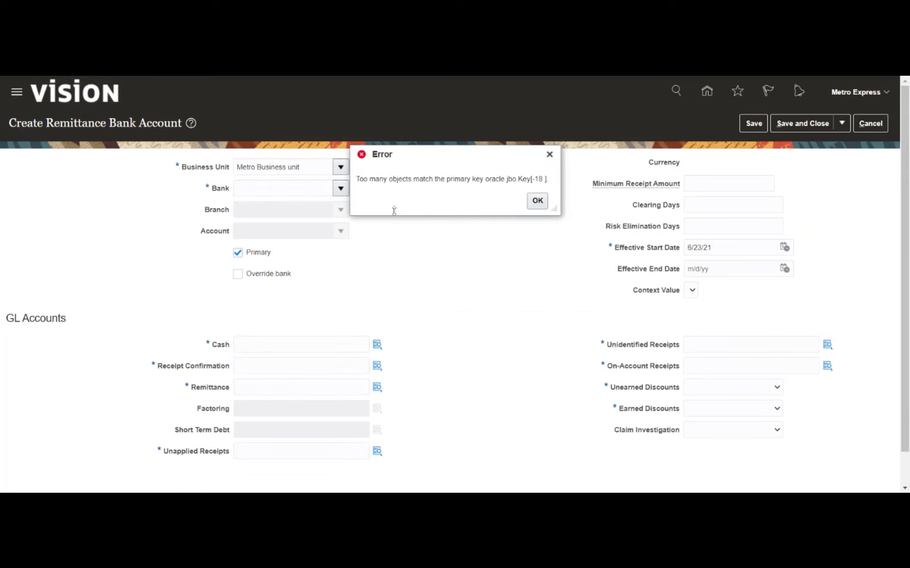
{"action": "left_click", "coordinate": [537, 201]}
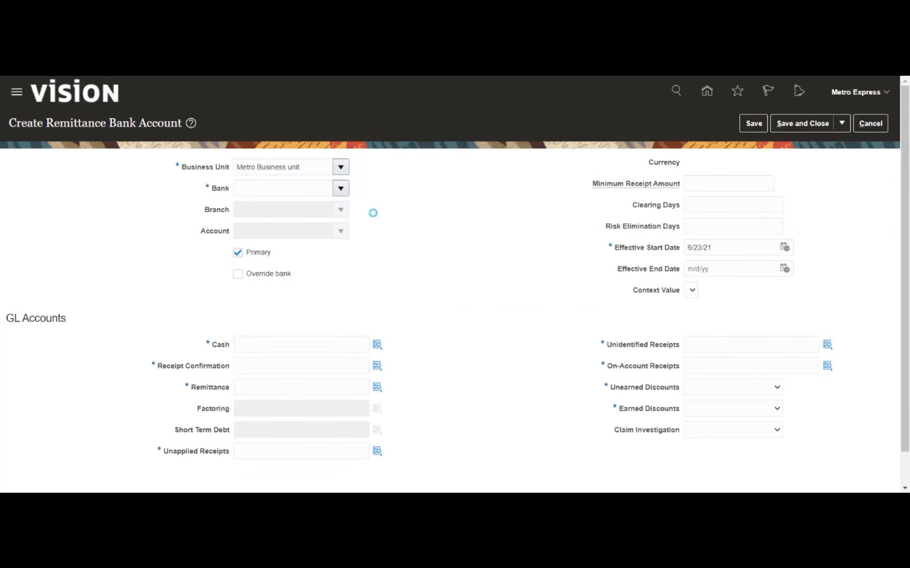
{"action": "left_click", "coordinate": [341, 189]}
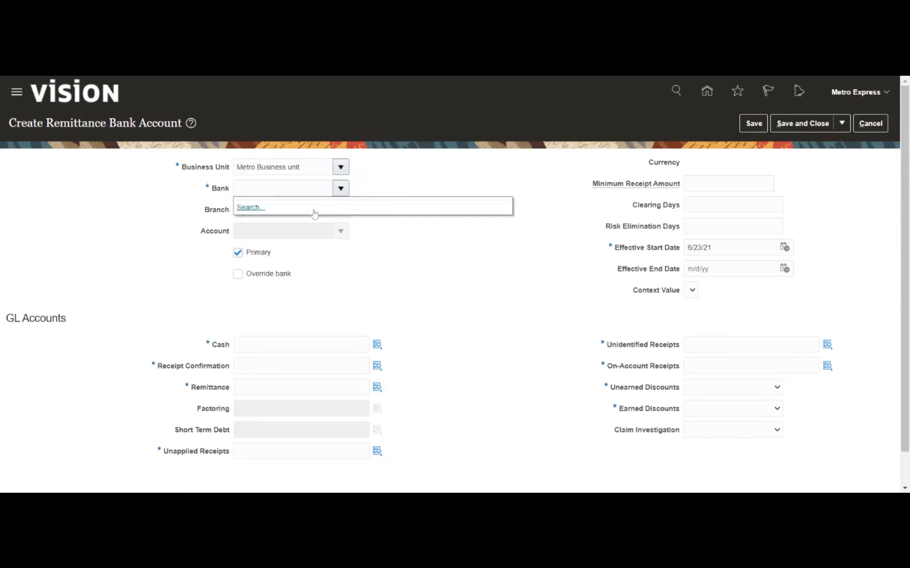
{"action": "left_click", "coordinate": [417, 260]}
{"action": "left_click", "coordinate": [857, 129]}
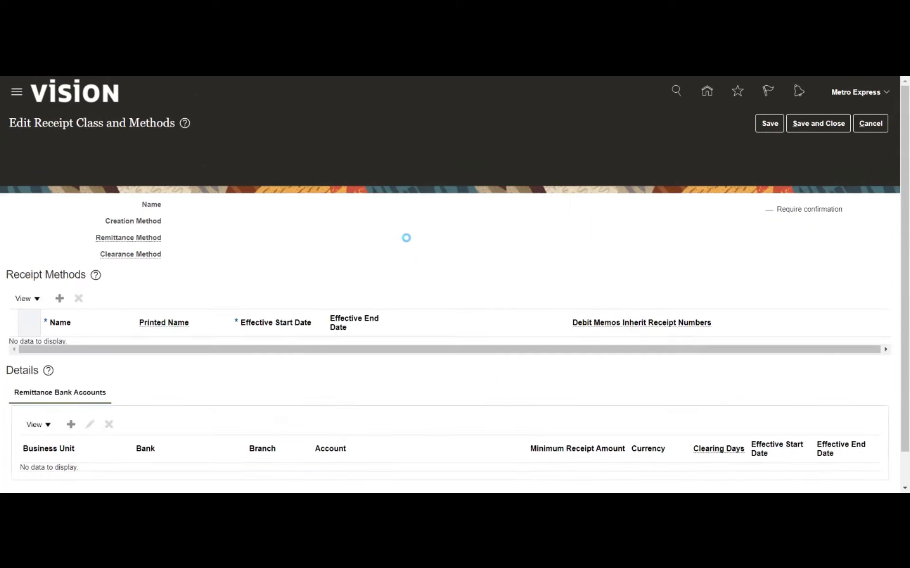
{"action": "left_click", "coordinate": [867, 125]}
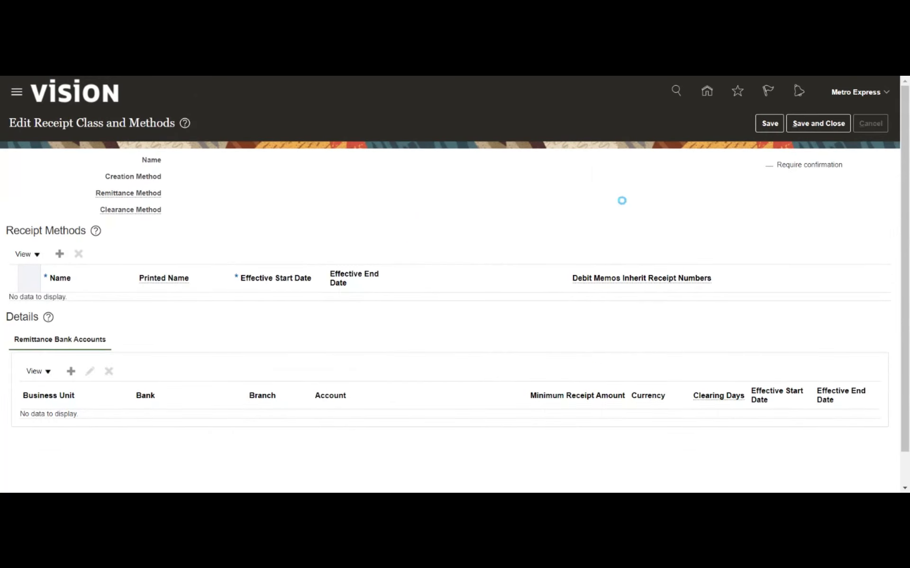
{"action": "left_click", "coordinate": [872, 124]}
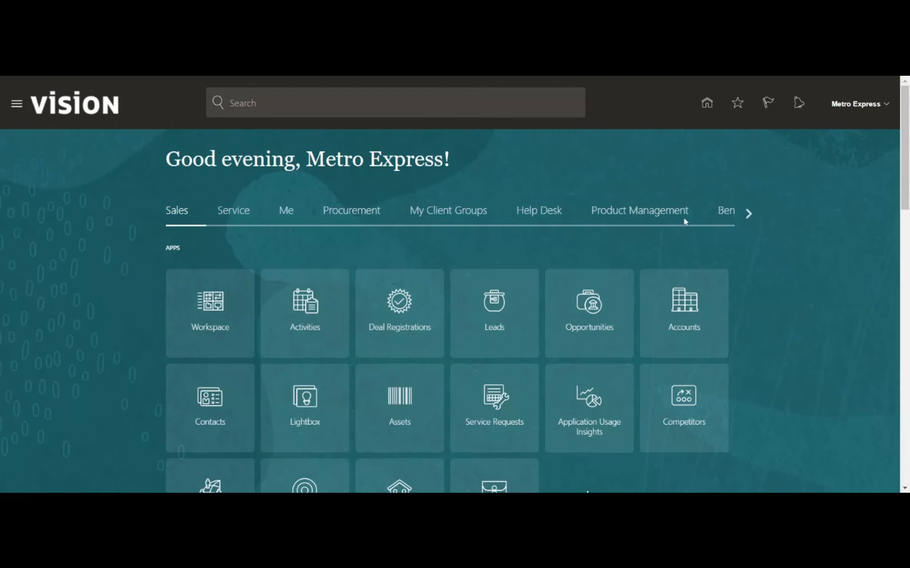
Open the Cash Management overview from the home page and check its tasks for bank setup
{"action": "left_click", "coordinate": [750, 214]}
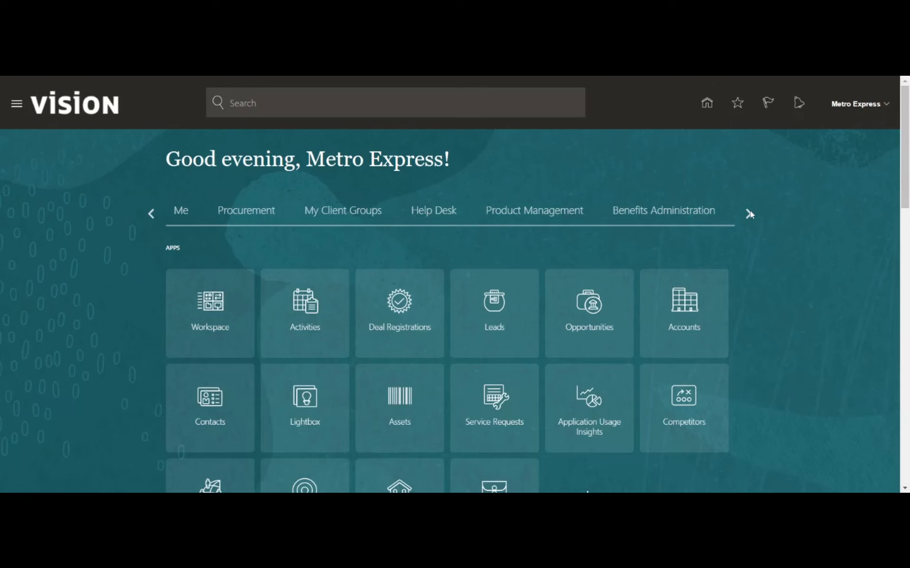
{"action": "left_click", "coordinate": [750, 214]}
{"action": "left_click", "coordinate": [750, 214]}
{"action": "left_click", "coordinate": [750, 214]}
{"action": "left_click", "coordinate": [750, 215]}
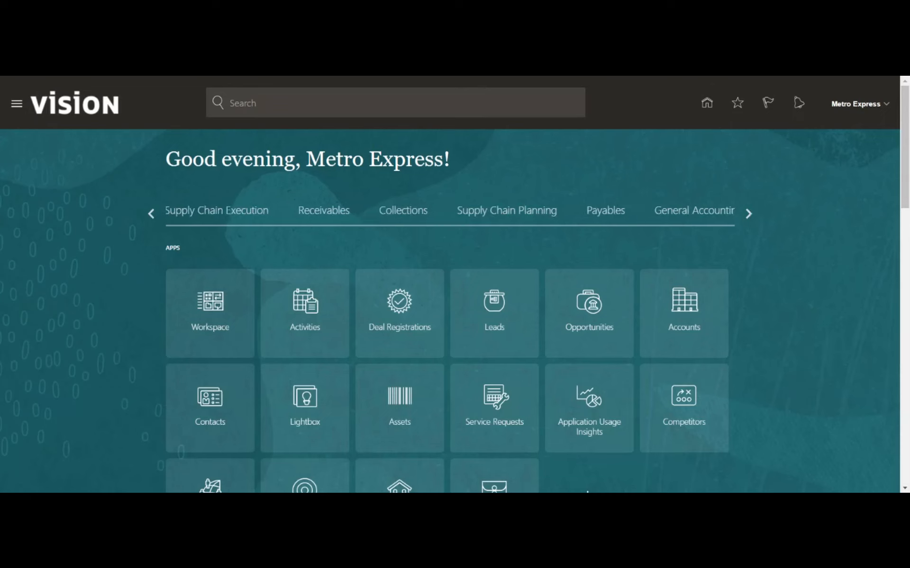
{"action": "left_click", "coordinate": [750, 214]}
{"action": "left_click", "coordinate": [750, 214]}
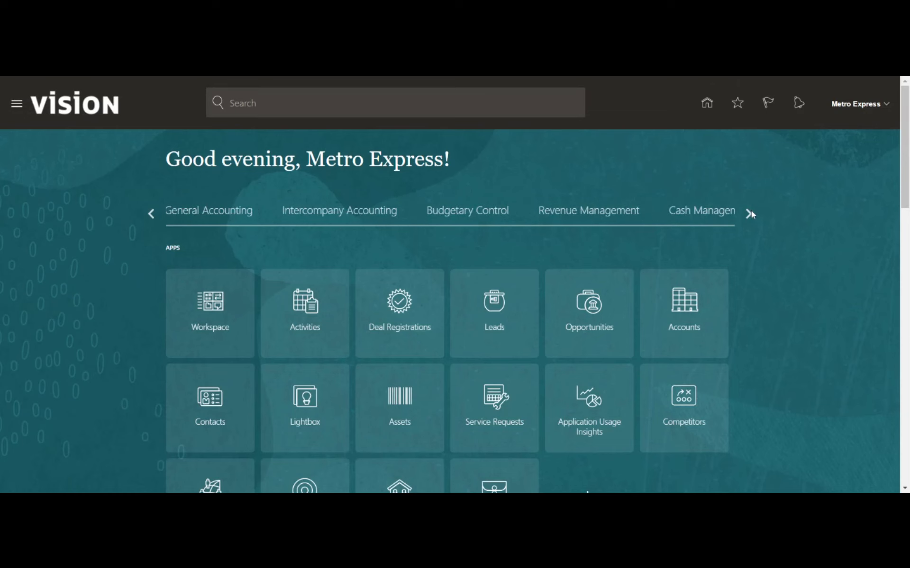
{"action": "left_click", "coordinate": [712, 213]}
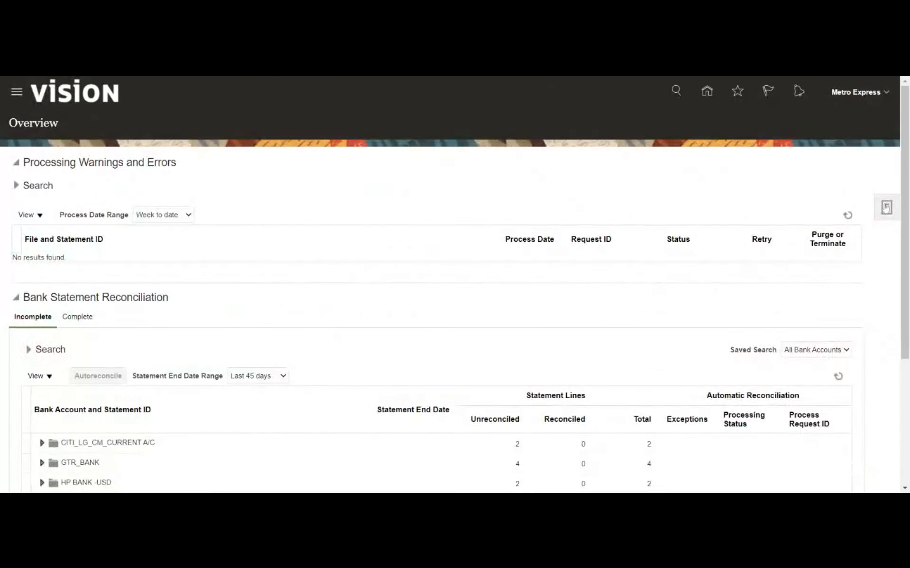
{"action": "left_click", "coordinate": [885, 208]}
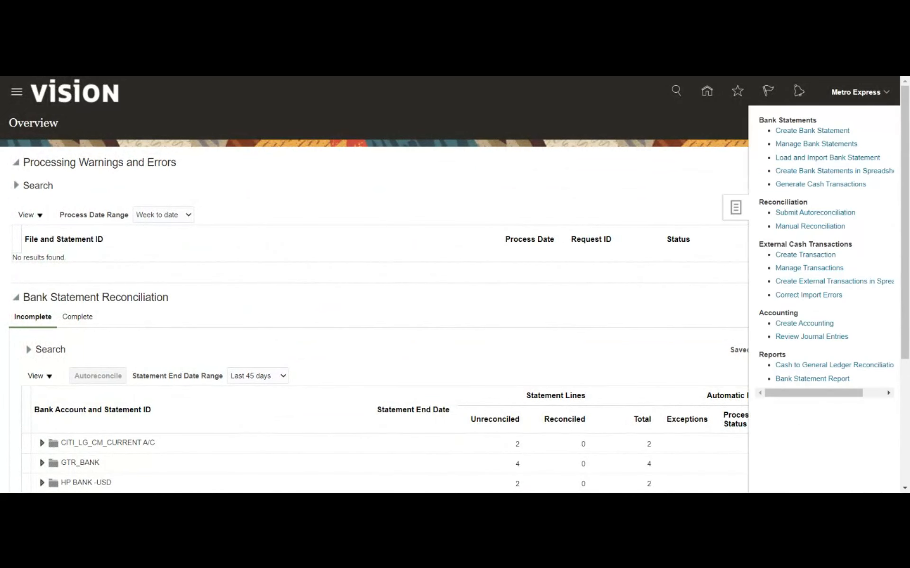
{"action": "left_click", "coordinate": [702, 163]}
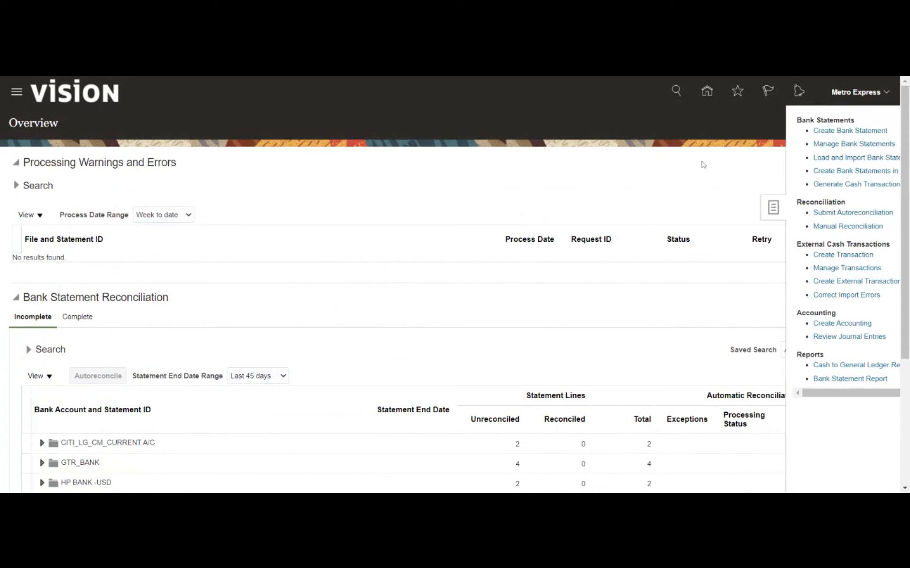
Go to Setup and Maintenance, search implementation projects for Metro, and open Metro Express Limited Implementation Project
{"action": "left_click", "coordinate": [883, 95]}
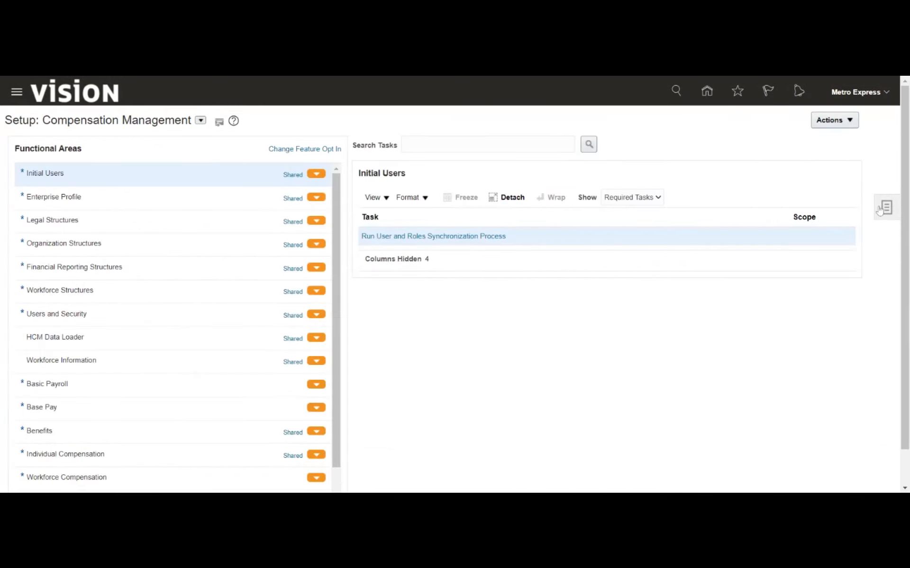
{"action": "left_click", "coordinate": [879, 210]}
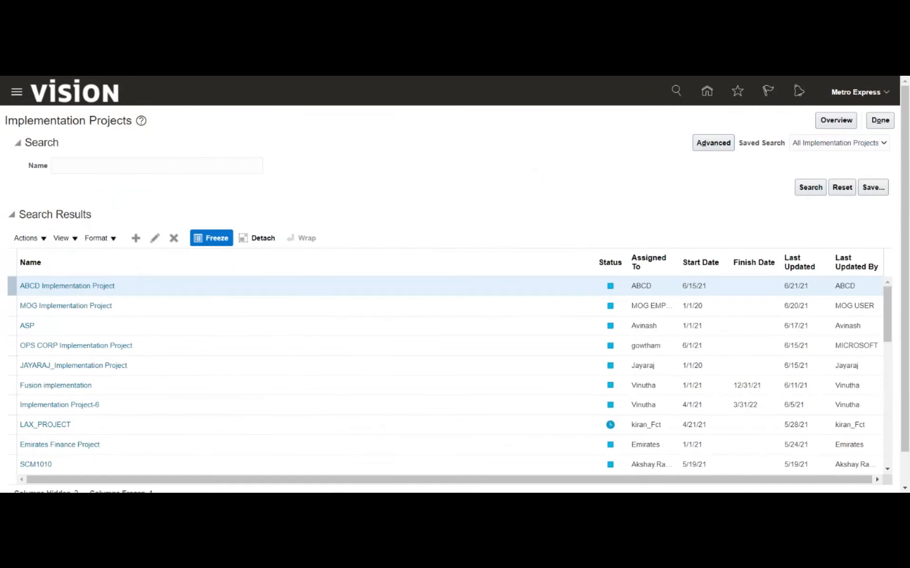
{"action": "type", "text": "Metro"}
{"action": "key", "text": "Return"}
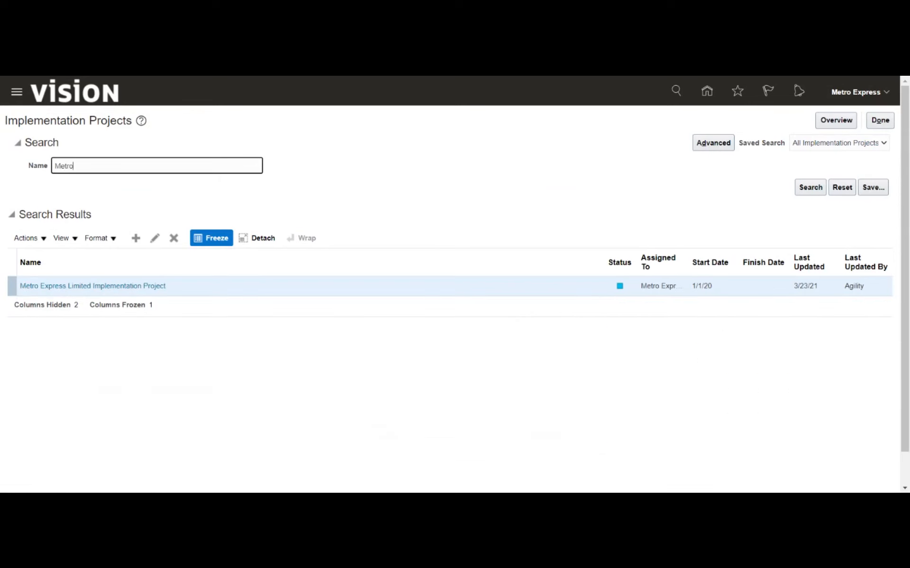
{"action": "left_click", "coordinate": [93, 286]}
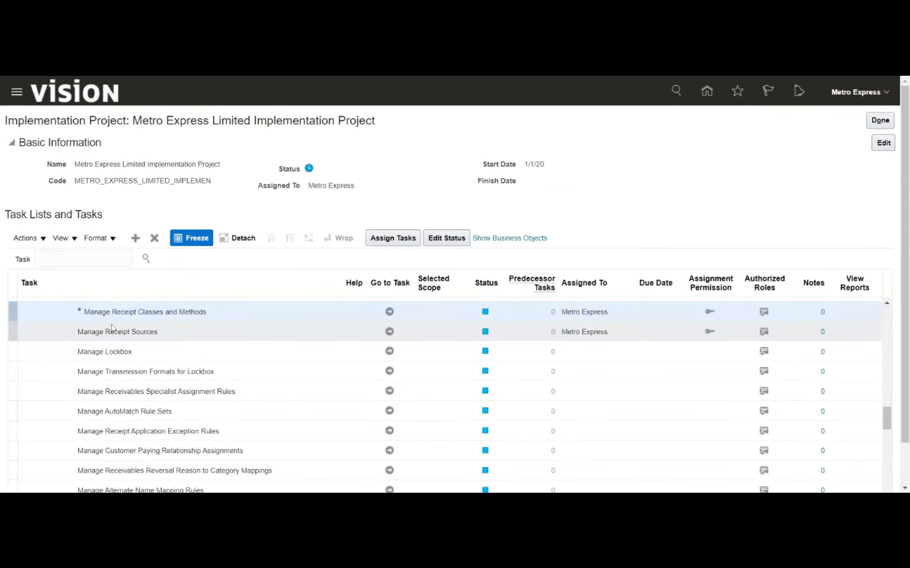
Open the Manage Banks task in Set Up Banks, Branches, and Accounts under Define Cash Management and Banking Configuration
{"action": "scroll", "coordinate": [161, 378], "scroll_direction": "down", "scroll_amount": 3}
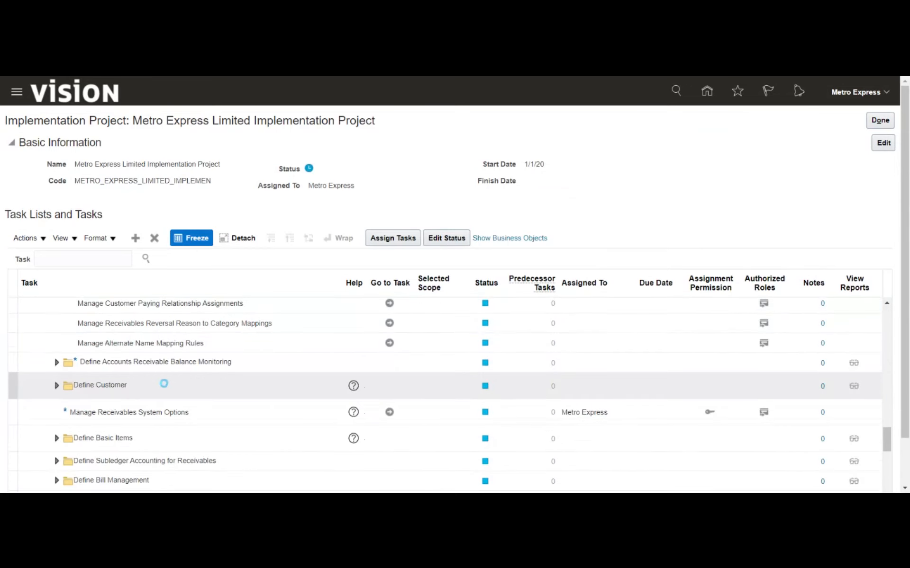
{"action": "scroll", "coordinate": [159, 379], "scroll_direction": "down", "scroll_amount": 3}
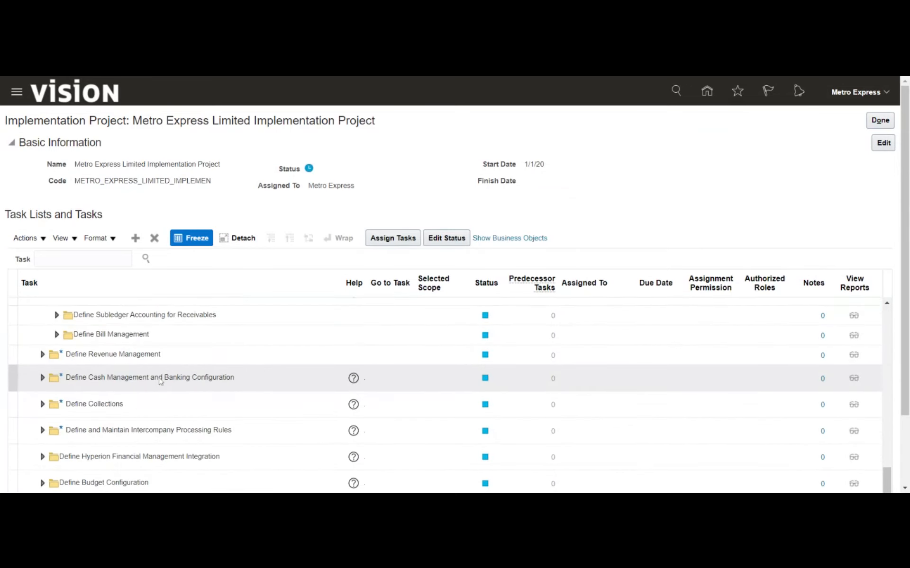
{"action": "left_click", "coordinate": [44, 382]}
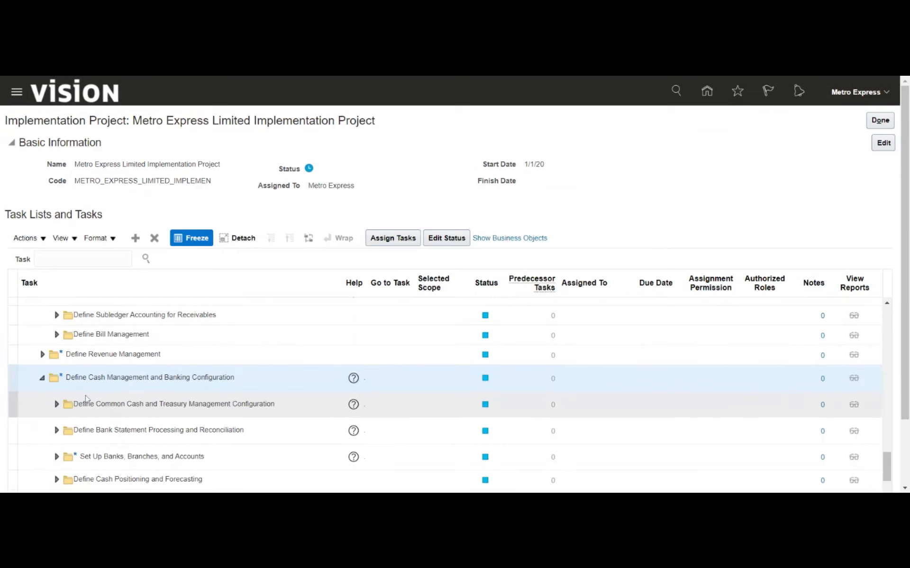
{"action": "left_click", "coordinate": [56, 382]}
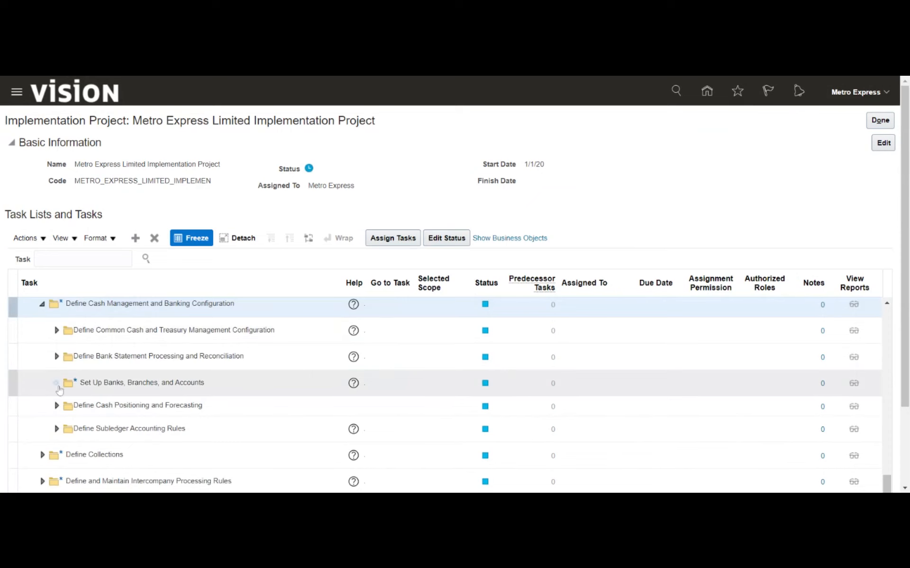
{"action": "left_click", "coordinate": [389, 405]}
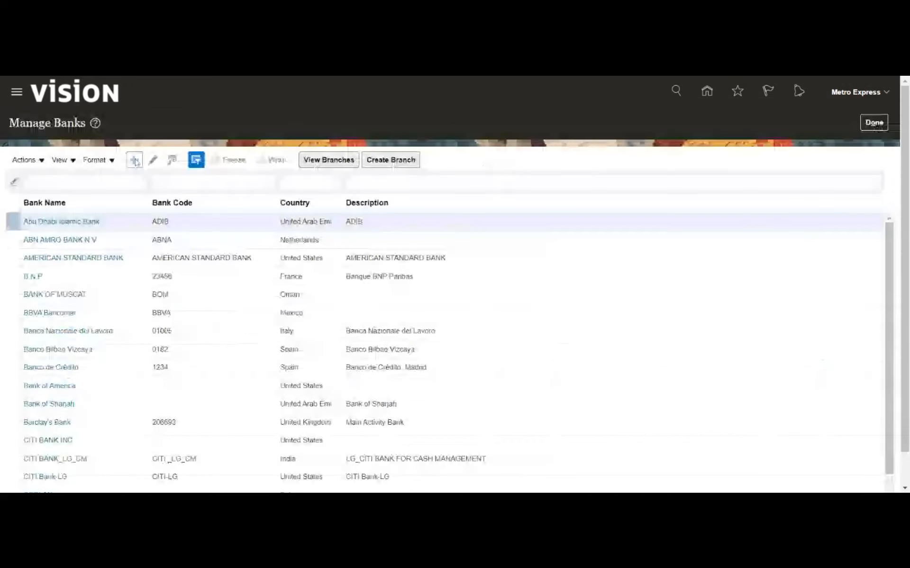
Start creating a new bank and set its country to Mauritius
{"action": "left_click", "coordinate": [135, 160]}
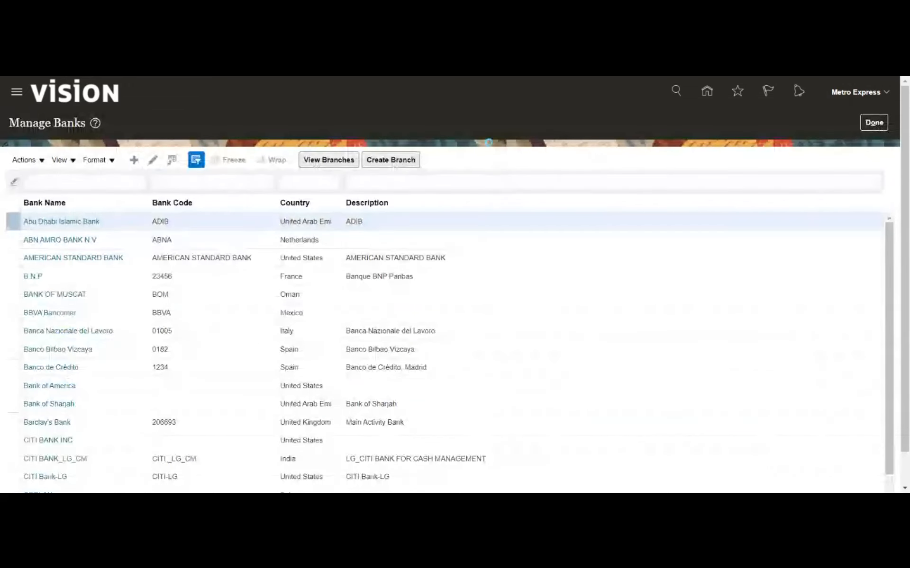
{"action": "left_click", "coordinate": [332, 166]}
{"action": "type", "text": "Maur"}
{"action": "key", "text": "Tab"}
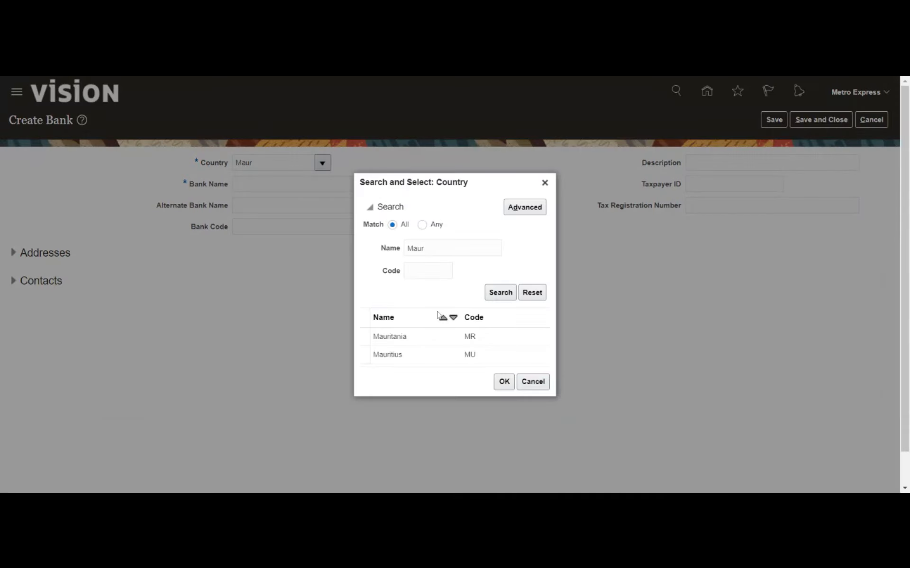
{"action": "left_click", "coordinate": [405, 361]}
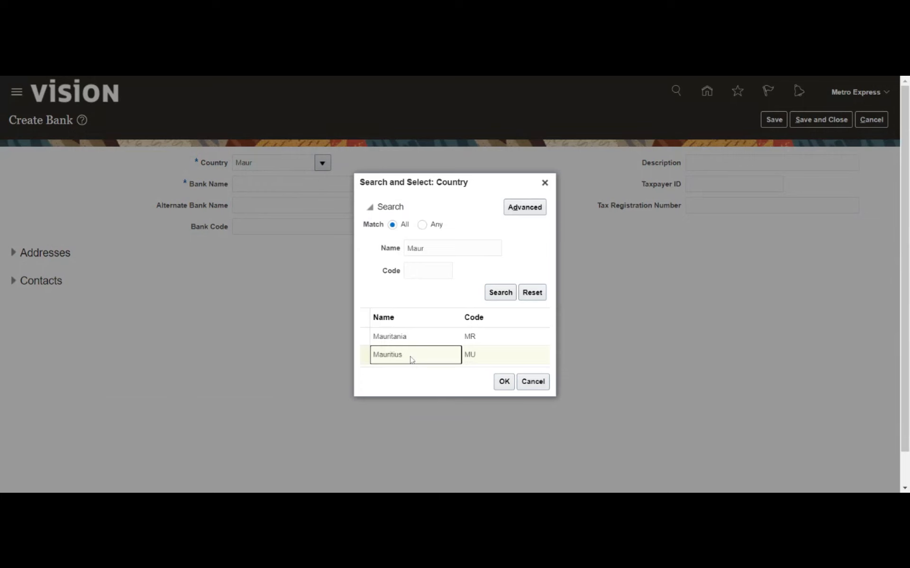
{"action": "left_click", "coordinate": [503, 382]}
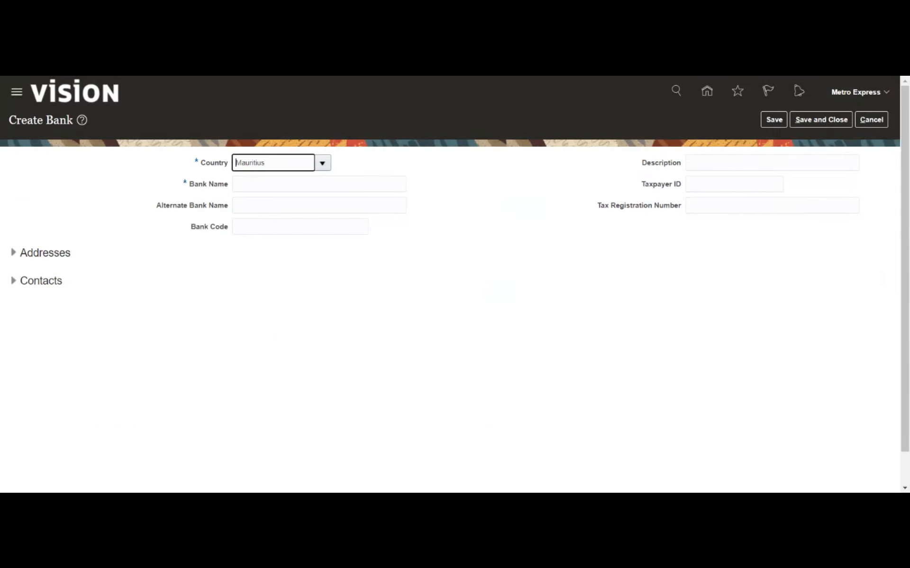
Name the new bank Maurititus Bank, then save it and return to the bank list
{"action": "left_click", "coordinate": [260, 184]}
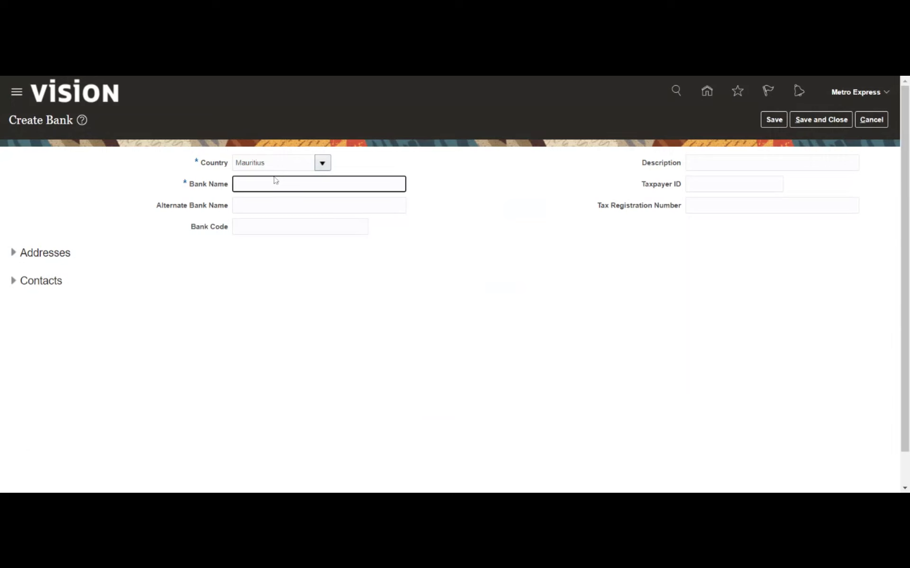
{"action": "type", "text": "Maurititus Bank"}
{"action": "key", "text": "Tab"}
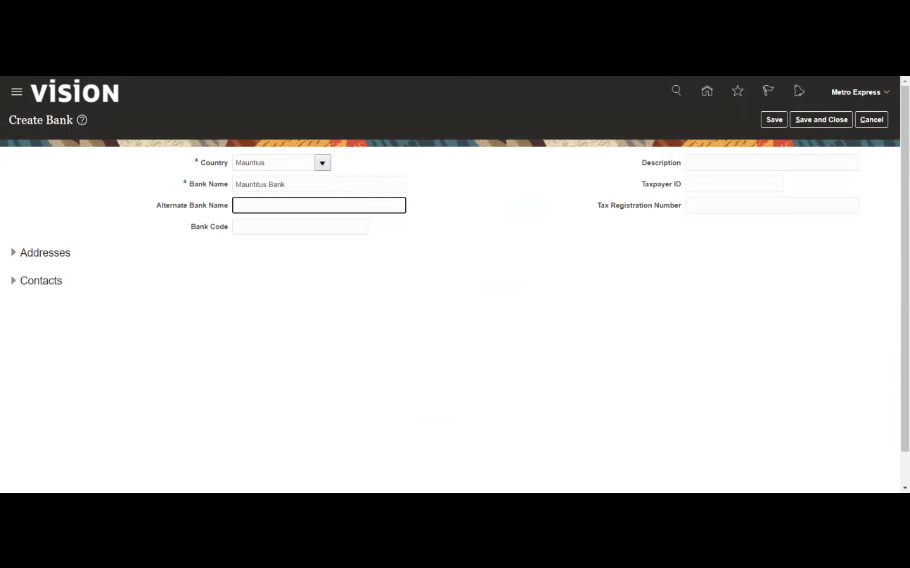
{"action": "left_click", "coordinate": [769, 122]}
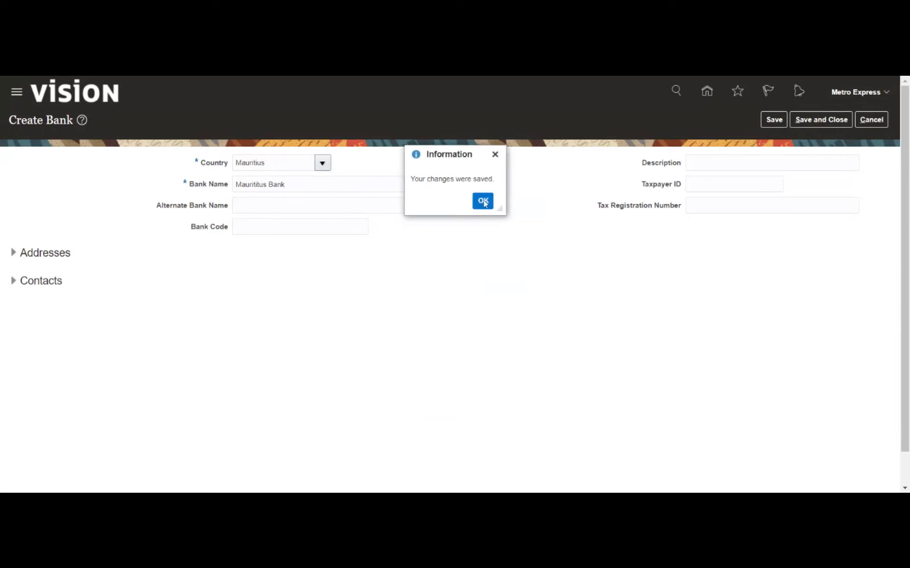
{"action": "left_click", "coordinate": [483, 201]}
{"action": "left_click", "coordinate": [809, 124]}
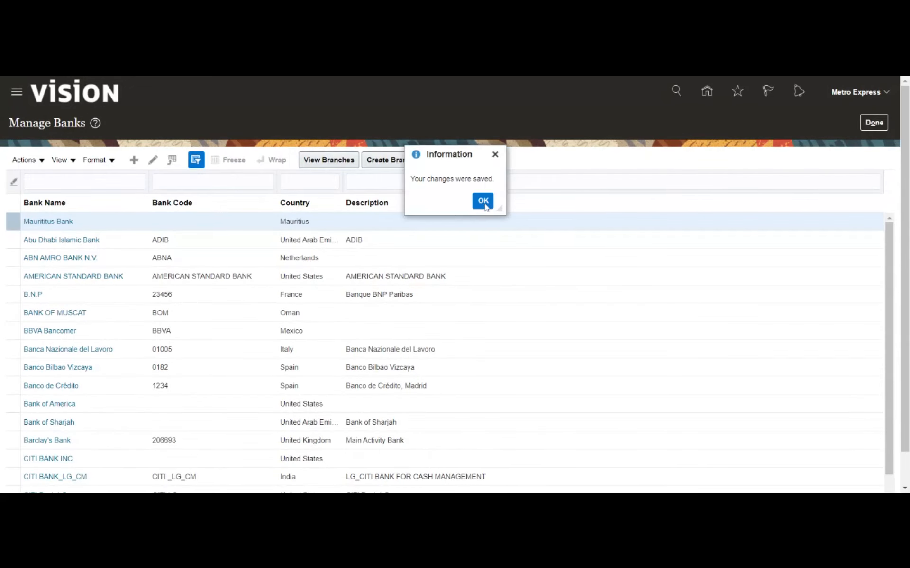
{"action": "left_click", "coordinate": [482, 201]}
Create a branch named Maur - HQ for Maurititus Bank, then save and close it
{"action": "left_click", "coordinate": [396, 160]}
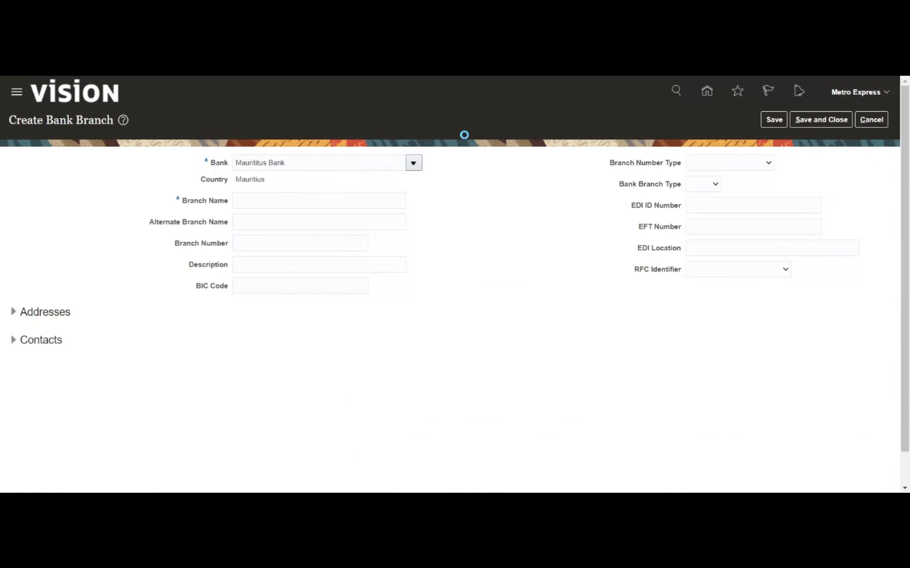
{"action": "left_click", "coordinate": [319, 201]}
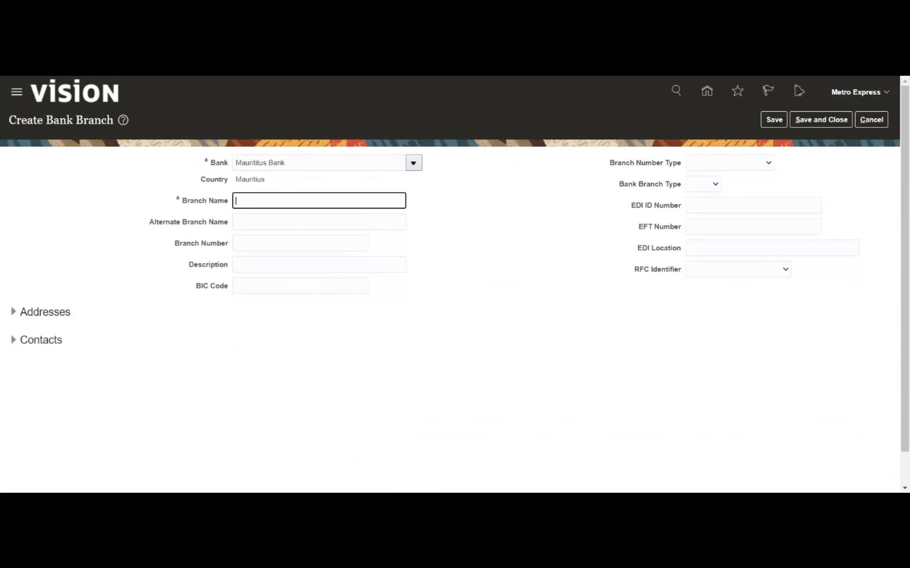
{"action": "type", "text": "Maur - HQ"}
{"action": "left_click", "coordinate": [492, 256]}
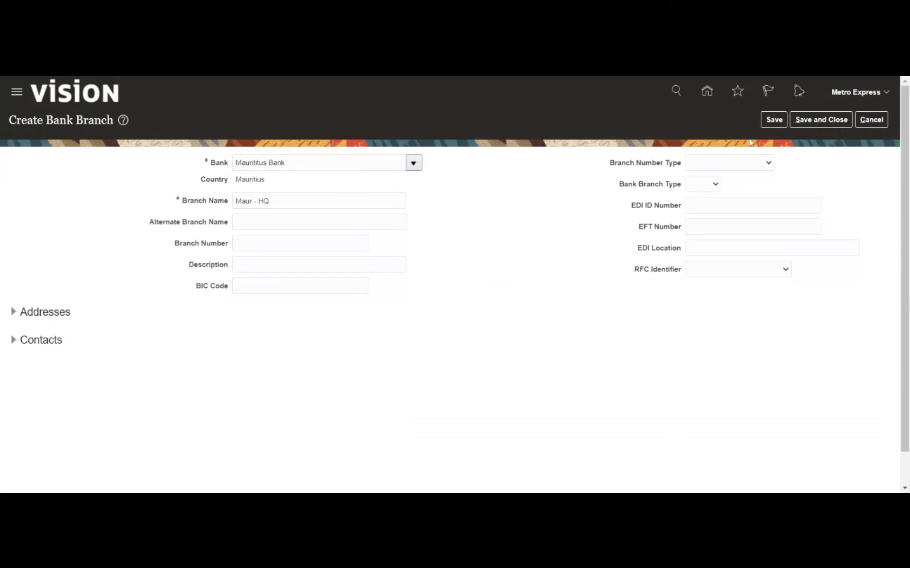
{"action": "left_click", "coordinate": [769, 122]}
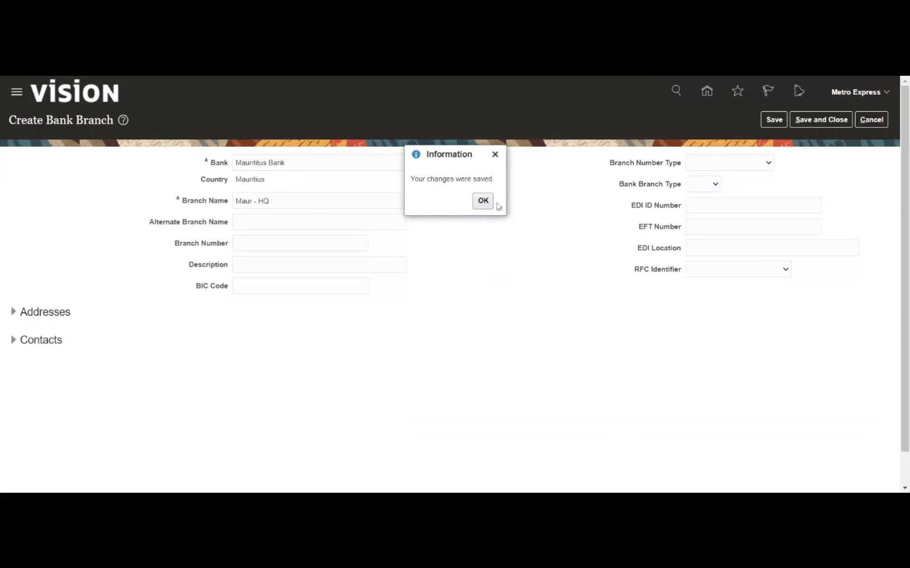
{"action": "left_click", "coordinate": [483, 203]}
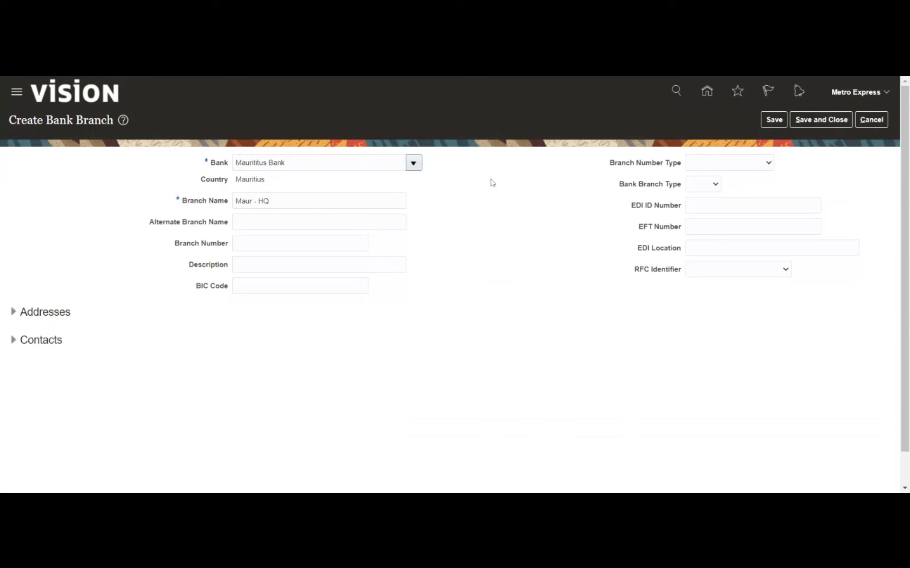
{"action": "left_click", "coordinate": [815, 127]}
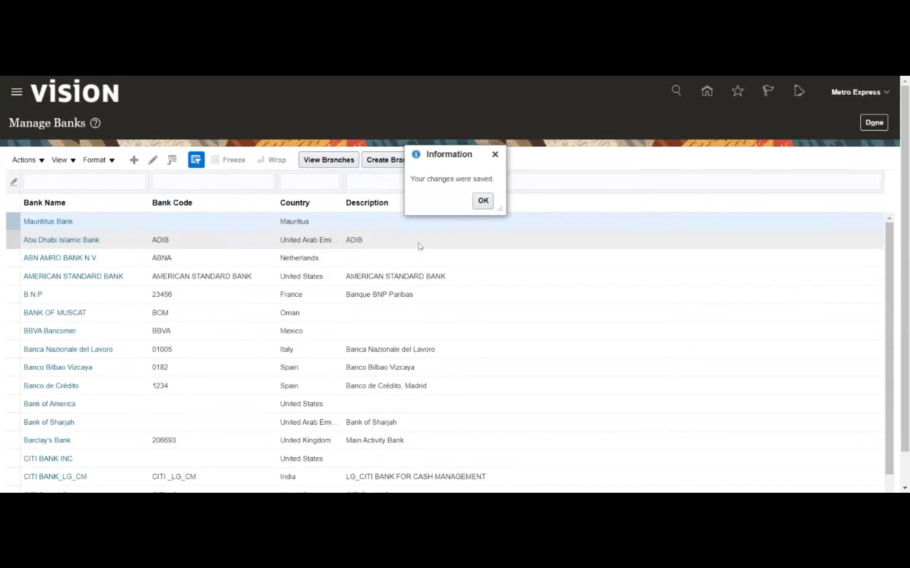
{"action": "left_click", "coordinate": [482, 201]}
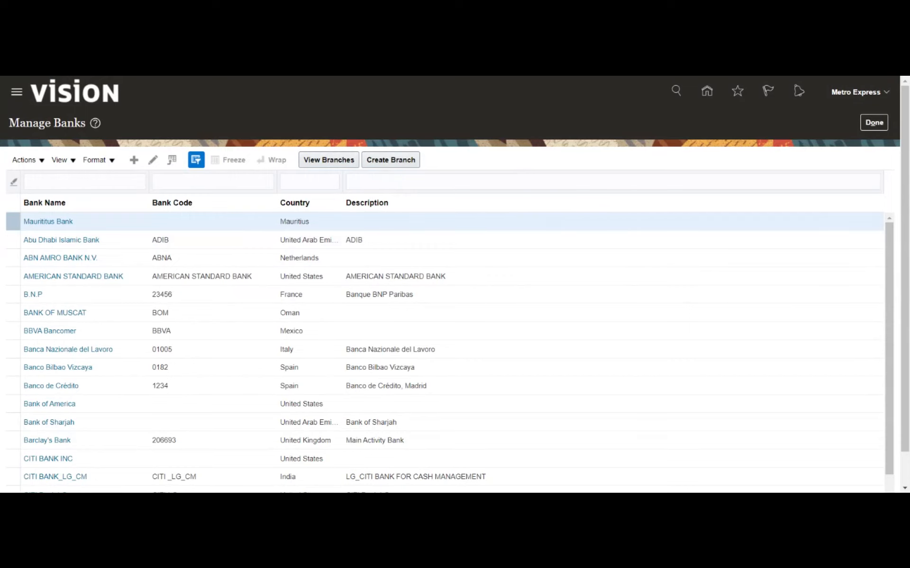
Finish managing banks, start a new bank account through Manage Bank Accounts, and select Maur - HQ as its bank branch
{"action": "left_click", "coordinate": [873, 126]}
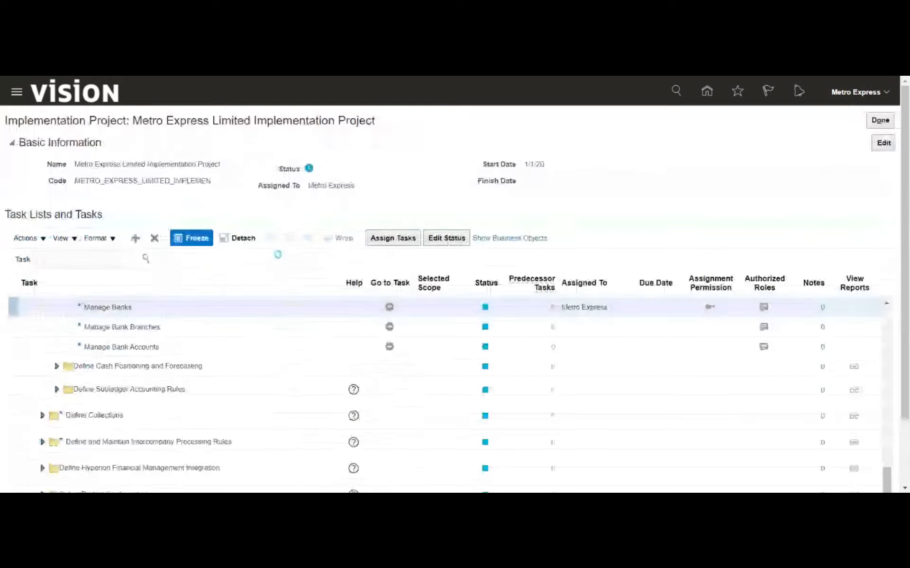
{"action": "left_click", "coordinate": [177, 354]}
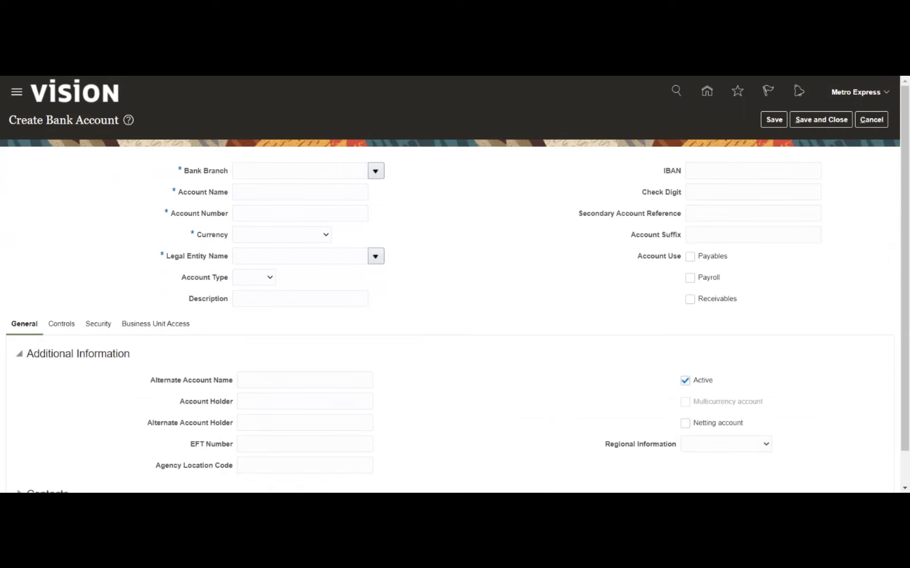
{"action": "type", "text": "M"}
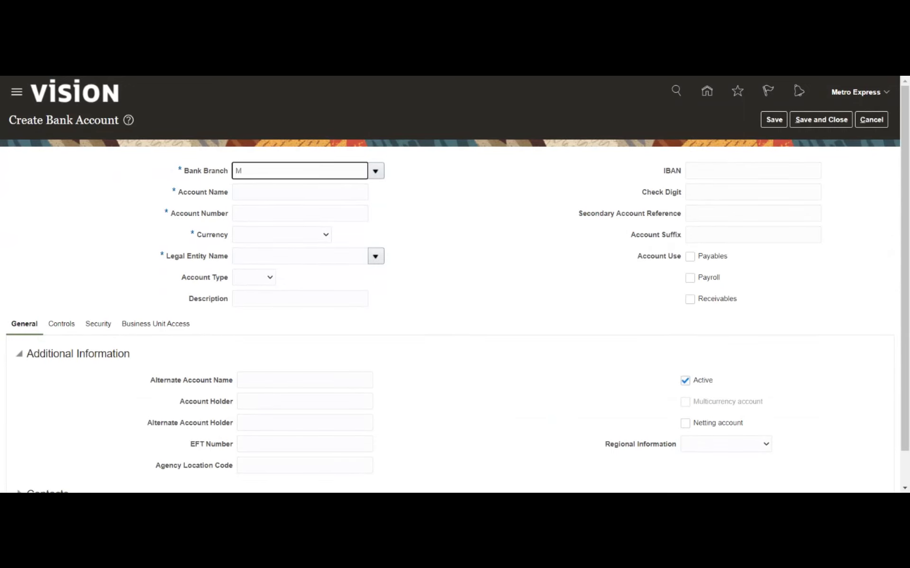
{"action": "type", "text": "au"}
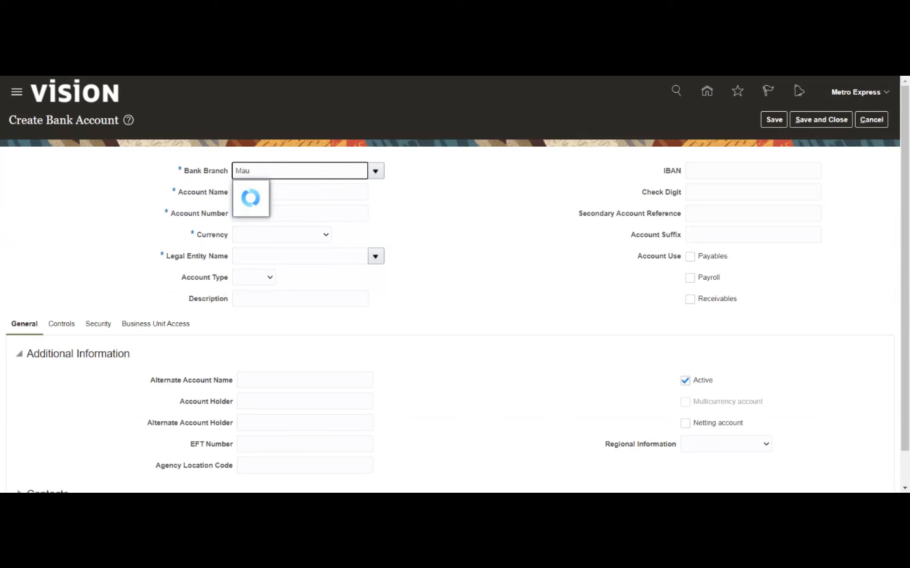
{"action": "left_click", "coordinate": [287, 191]}
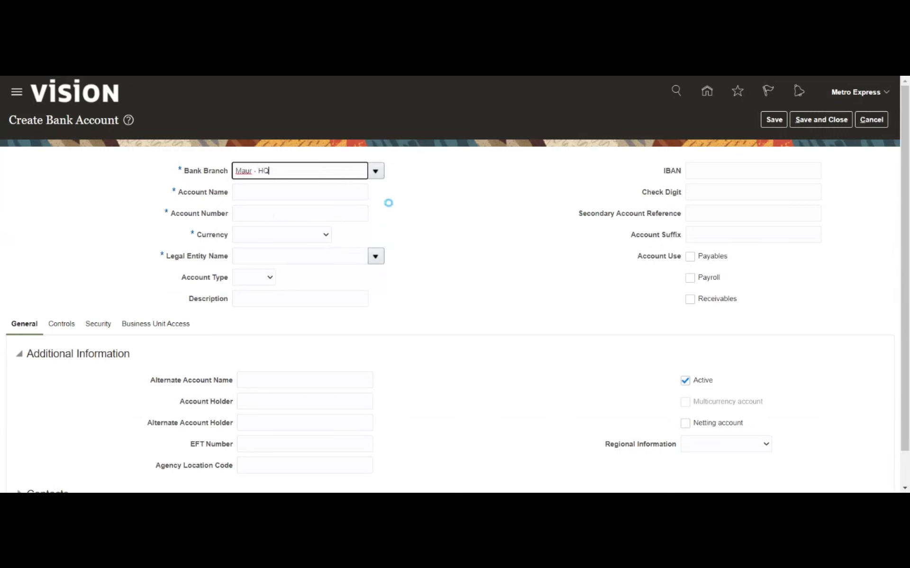
{"action": "key", "text": "Tab"}
Fill in the bank account's number and set its account name to Maur - Main Account
{"action": "type", "text": "56"}
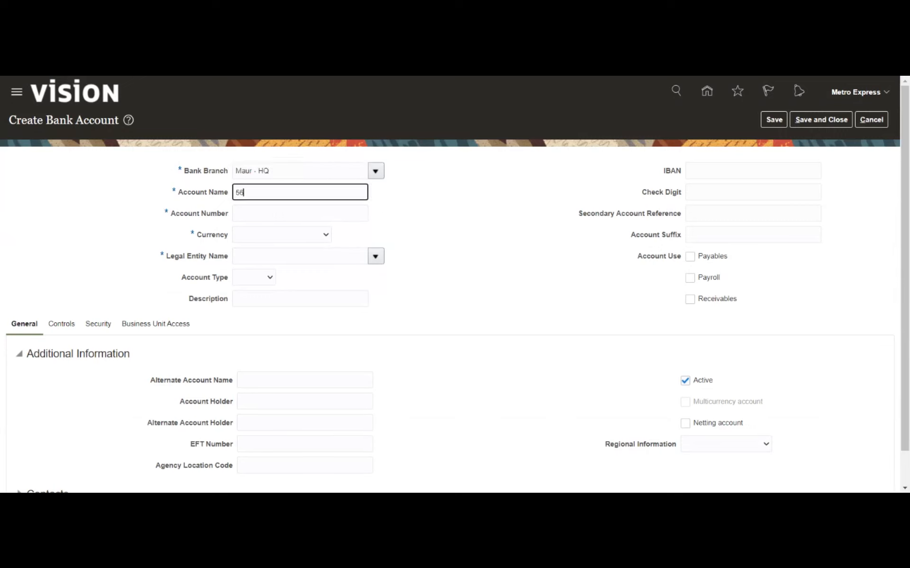
{"action": "type", "text": "134666235"}
{"action": "key", "text": "ctrl+a"}
{"action": "key", "text": "ctrl+c"}
{"action": "key", "text": "BackSpace"}
{"action": "key", "text": "Tab"}
{"action": "key", "text": "ctrl+v"}
{"action": "key", "text": "shift+Tab"}
{"action": "type", "text": "Maur - Main Account"}
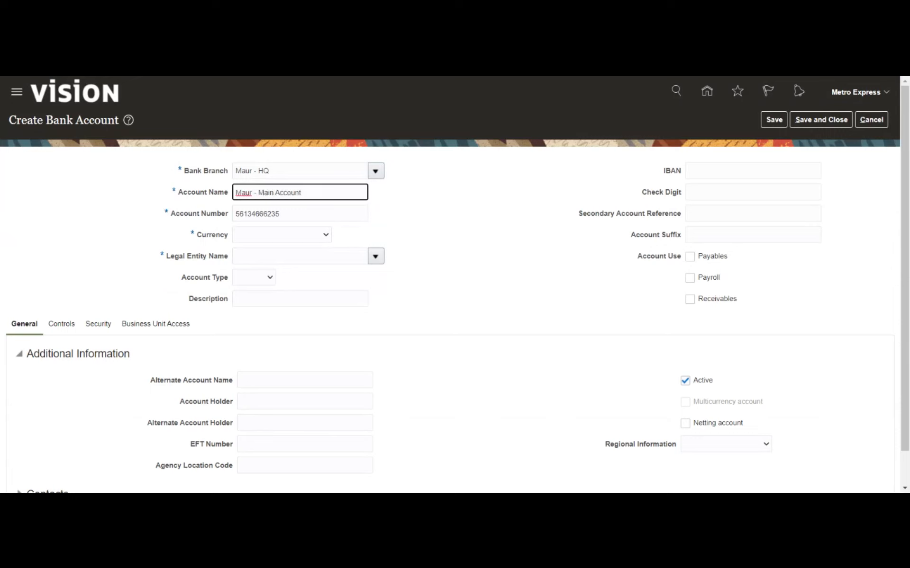
Set the bank account's currency to MUR - Mauritius Rupee
{"action": "left_click", "coordinate": [275, 236]}
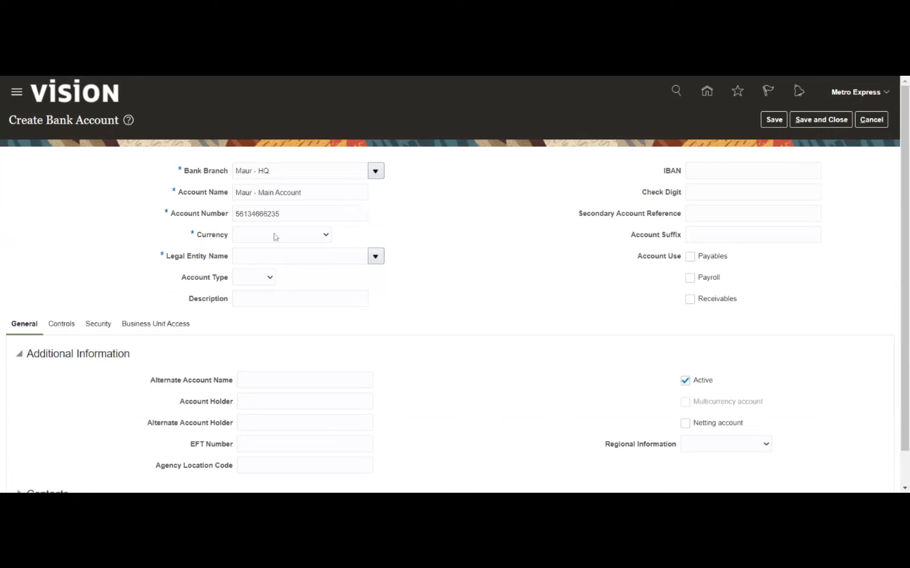
{"action": "key", "text": "m"}
{"action": "key", "text": "m"}
{"action": "key", "text": "m"}
{"action": "key", "text": "m"}
{"action": "key", "text": "m"}
{"action": "key", "text": "m"}
{"action": "key", "text": "m"}
{"action": "key", "text": "m"}
{"action": "key", "text": "m"}
{"action": "key", "text": "m"}
{"action": "key", "text": "m"}
Look up the legal entities and assign Metro Express Mauritius Legal Entity to the bank account
{"action": "left_click", "coordinate": [376, 258]}
{"action": "left_click", "coordinate": [284, 256]}
{"action": "type", "text": "Mau"}
{"action": "key", "text": "Tab"}
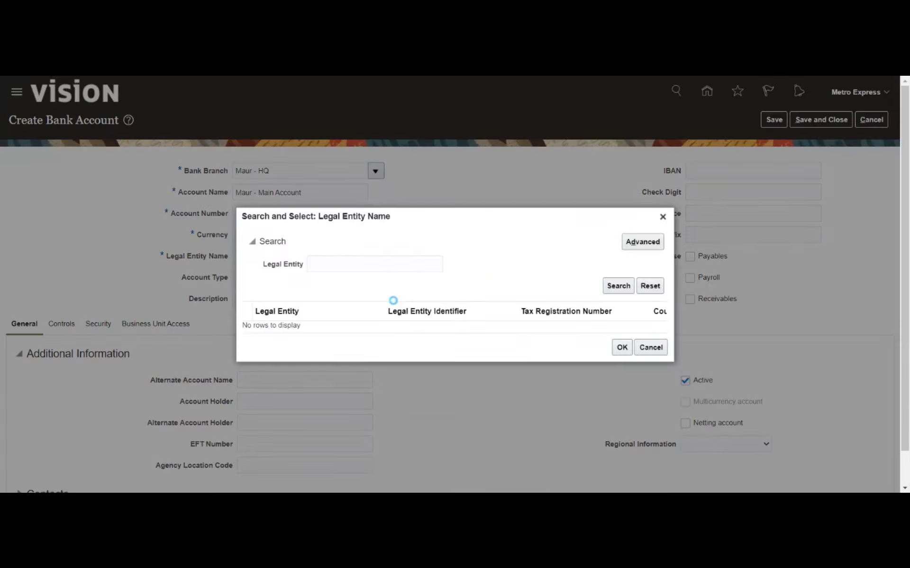
{"action": "left_click", "coordinate": [618, 287]}
{"action": "scroll", "coordinate": [349, 300], "scroll_direction": "down", "scroll_amount": 5}
{"action": "scroll", "coordinate": [350, 299], "scroll_direction": "down", "scroll_amount": 5}
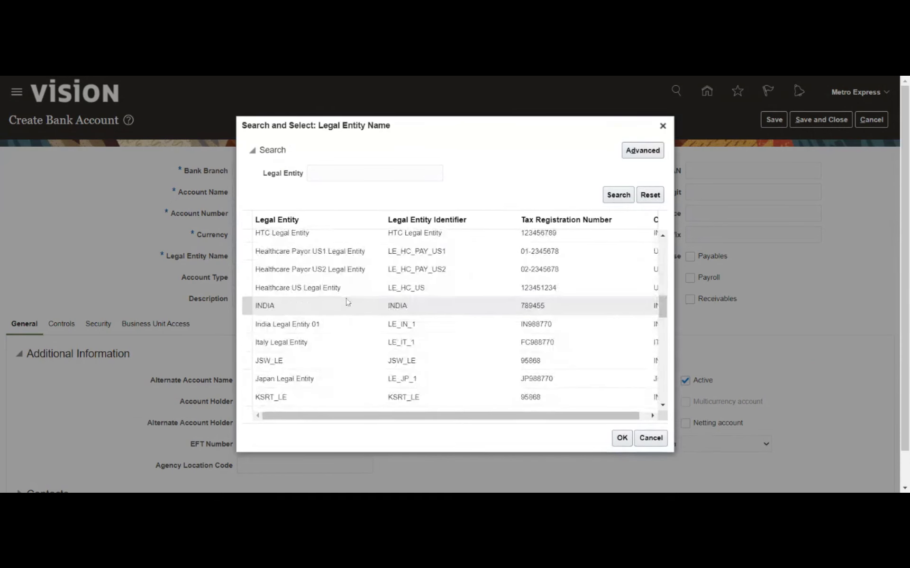
{"action": "scroll", "coordinate": [349, 302], "scroll_direction": "down", "scroll_amount": 3}
{"action": "left_click", "coordinate": [347, 303]}
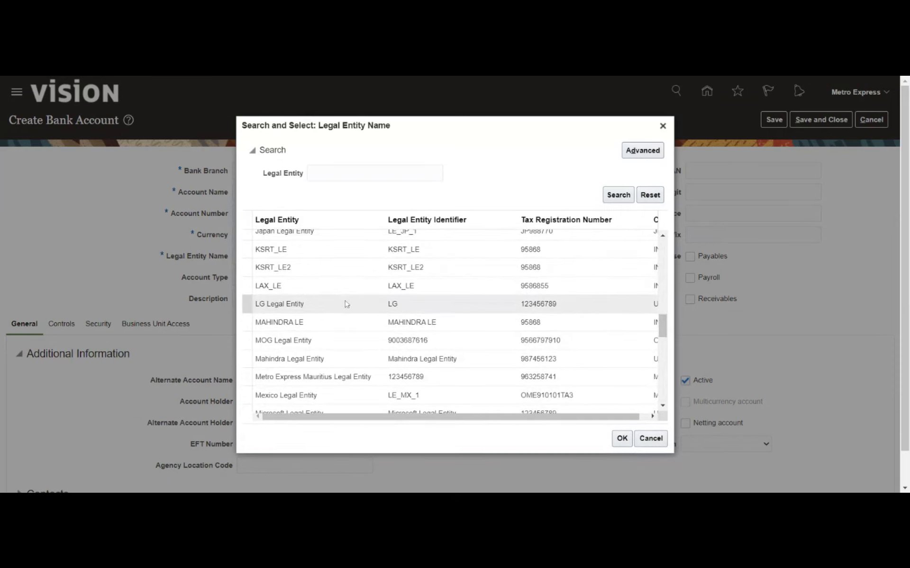
{"action": "scroll", "coordinate": [346, 303], "scroll_direction": "down", "scroll_amount": 2}
{"action": "left_click", "coordinate": [348, 302]}
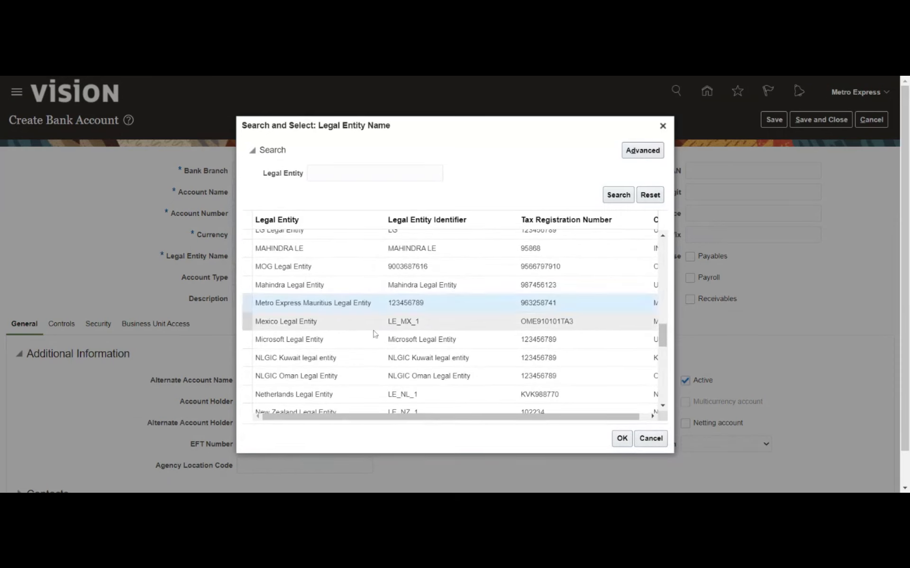
{"action": "left_click", "coordinate": [625, 440]}
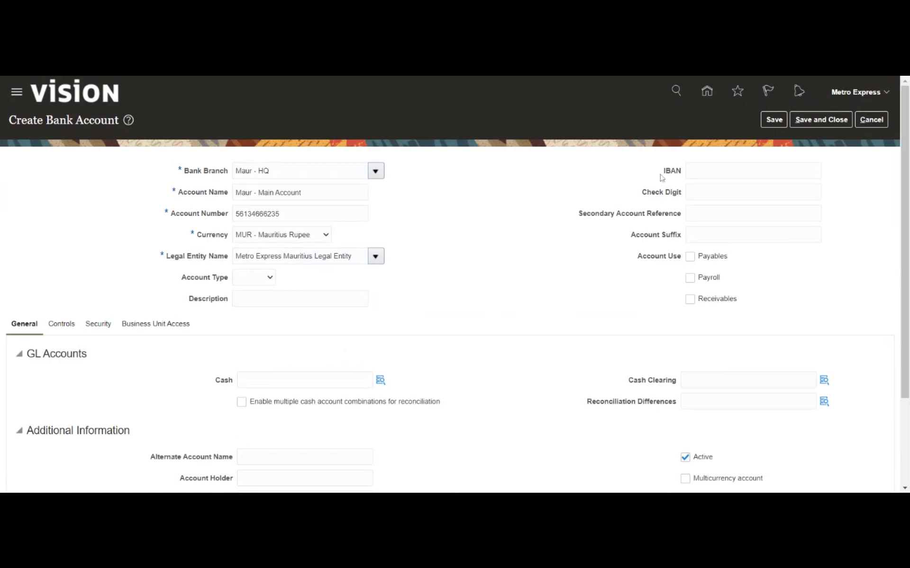
Enable the bank account for use in Payables and Receivables
{"action": "left_click_drag", "start_coordinate": [662, 176], "coordinate": [680, 173]}
{"action": "left_click", "coordinate": [625, 174]}
{"action": "left_click", "coordinate": [689, 257]}
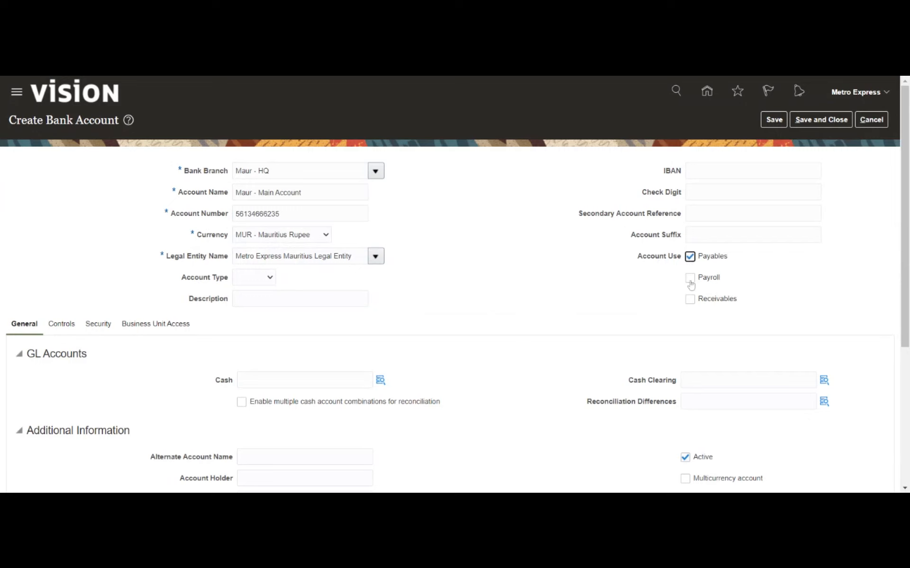
{"action": "left_click", "coordinate": [690, 299]}
{"action": "scroll", "coordinate": [75, 273], "scroll_direction": "down", "scroll_amount": 4}
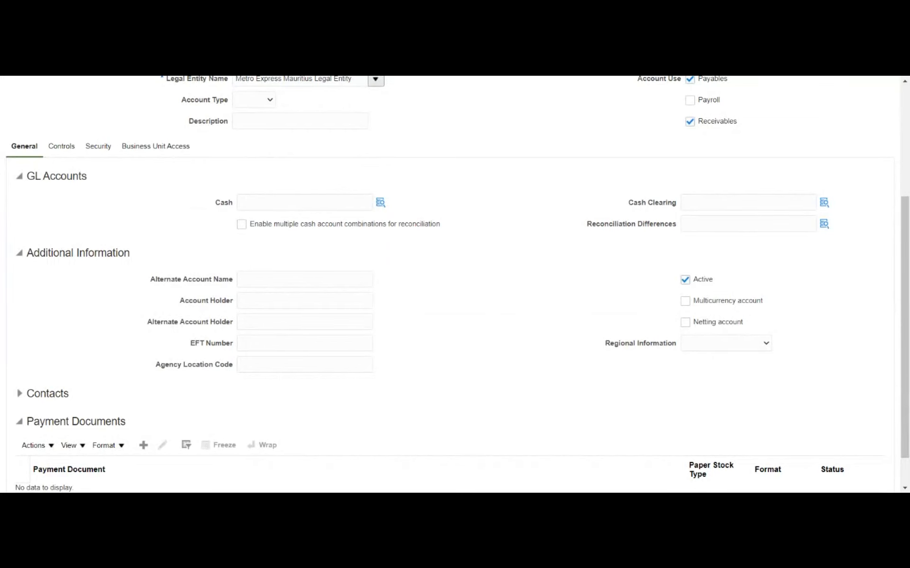
{"action": "left_click", "coordinate": [304, 203]}
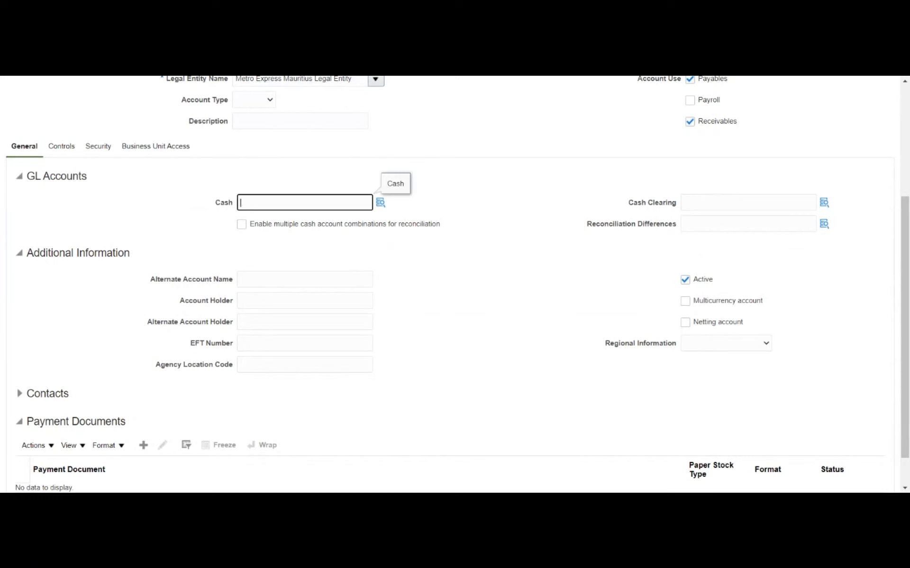
{"action": "key", "text": "alt+Tab"}
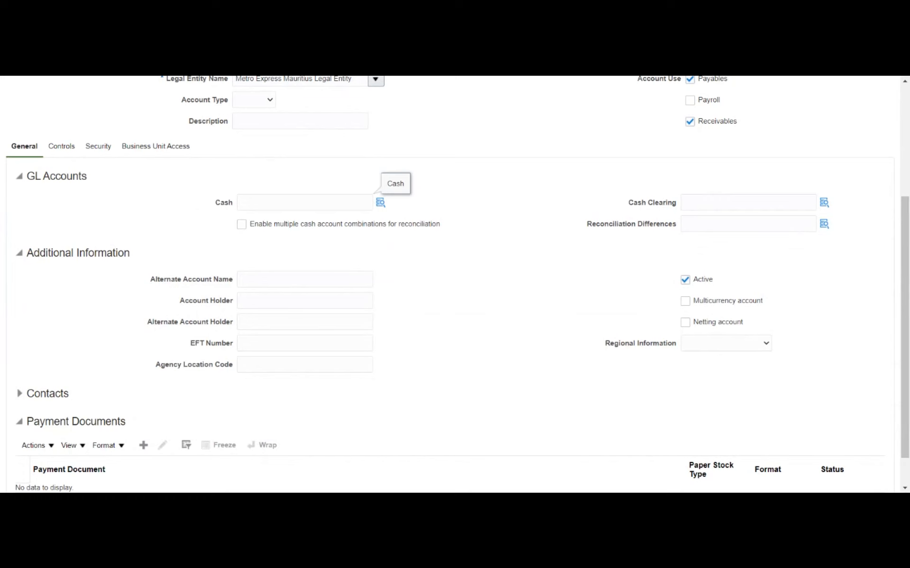
{"action": "key", "text": "alt+Tab"}
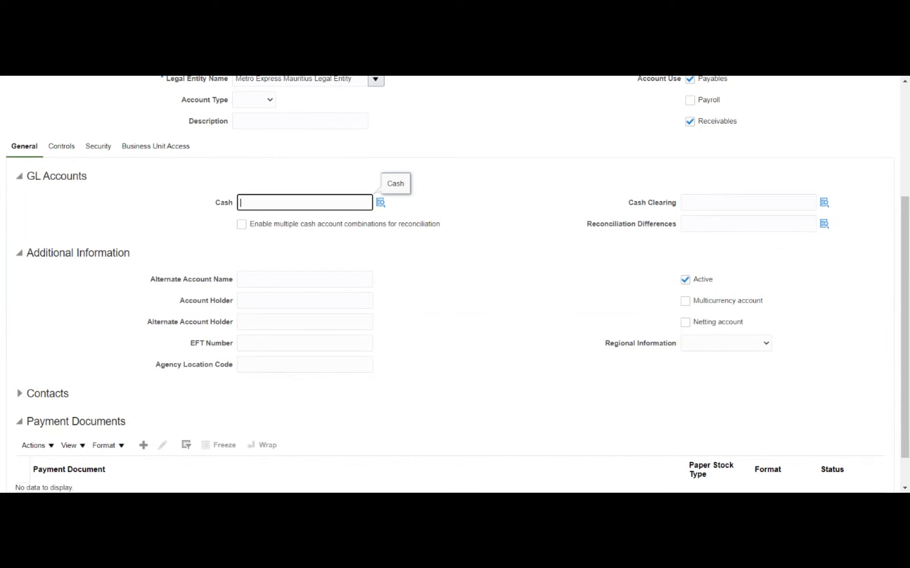
{"action": "type", "text": "https://ucf1-zvob-fa-ext.oracledemos.com/"}
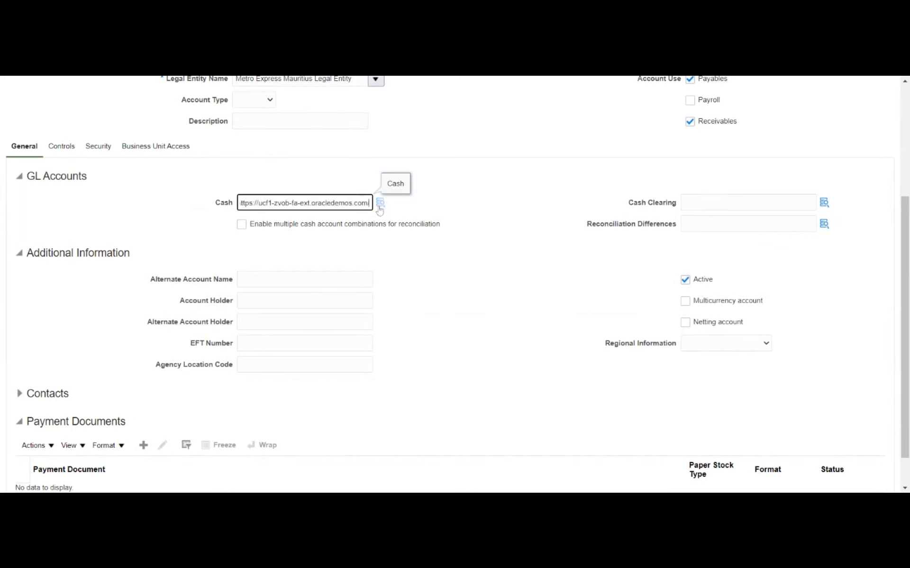
{"action": "left_click", "coordinate": [380, 209]}
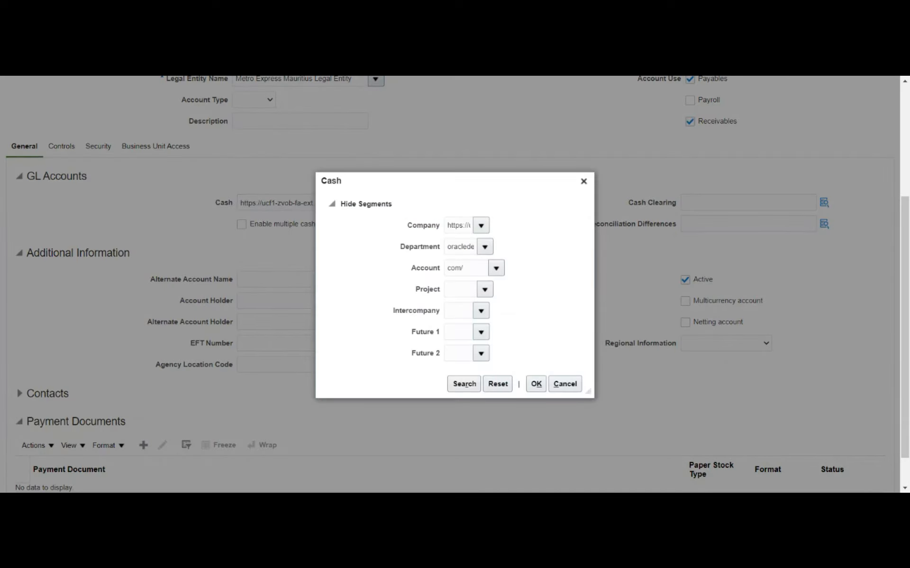
{"action": "left_click", "coordinate": [550, 382]}
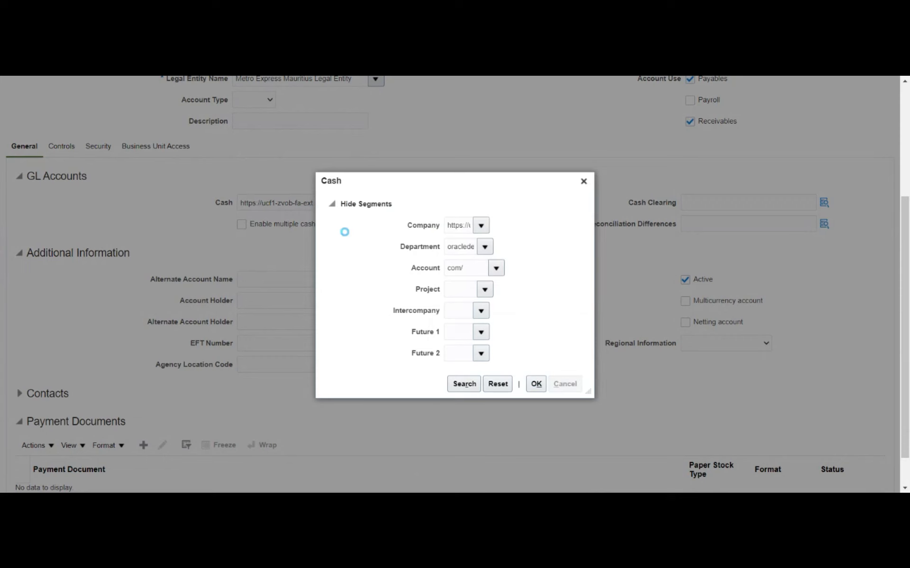
{"action": "triple_click", "coordinate": [305, 203]}
{"action": "key", "text": "BackSpace"}
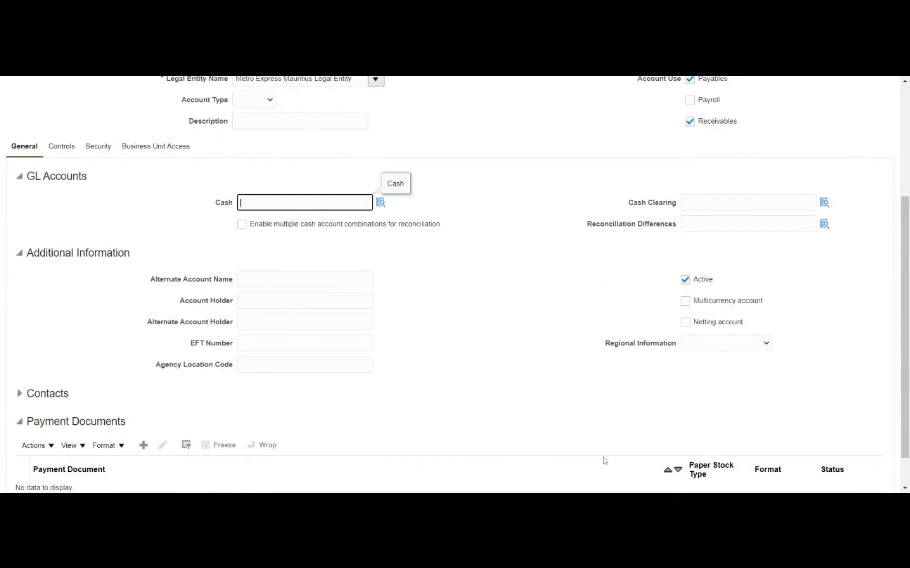
Set the Cash GL account to 01.001.12145.01.01.00.00, finding the account segment by searching descriptions for %cash%clea%
{"action": "left_click", "coordinate": [641, 495]}
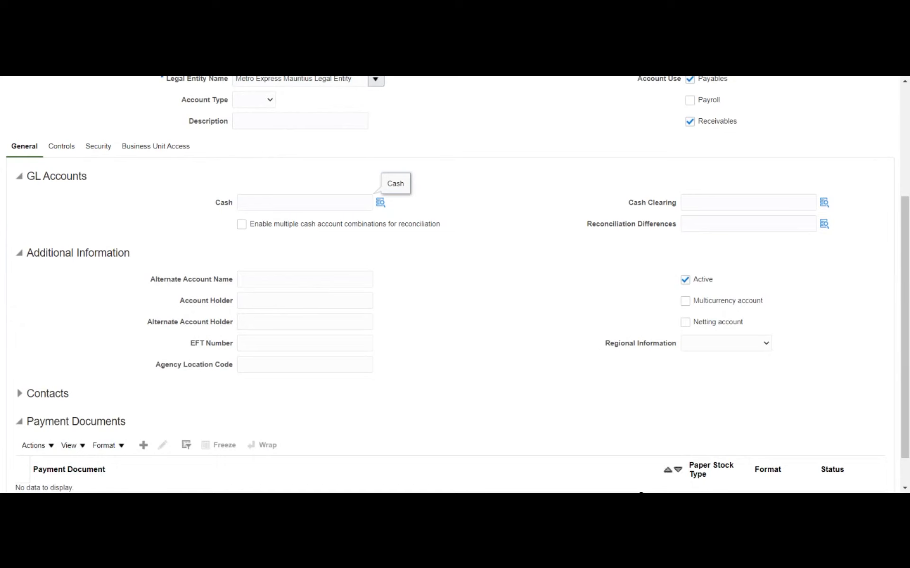
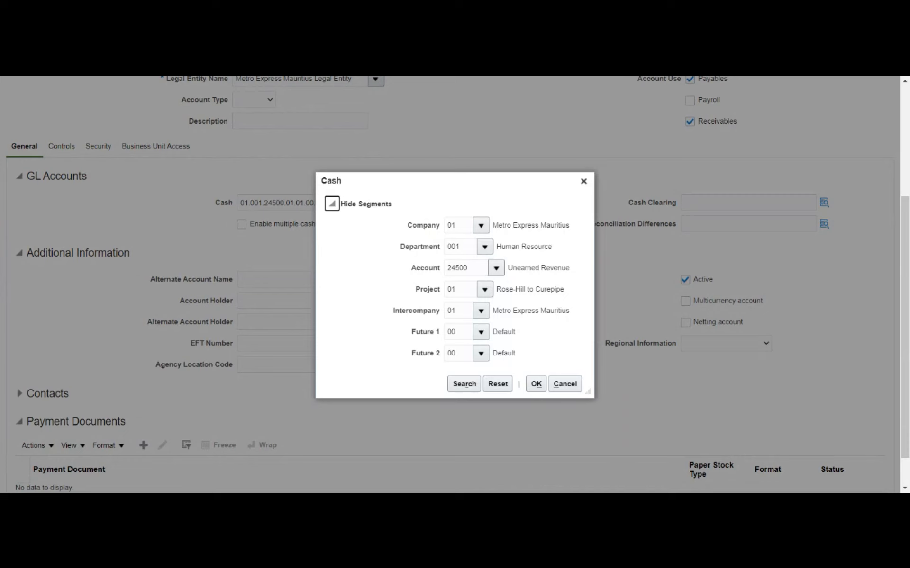
{"action": "left_click", "coordinate": [496, 269]}
{"action": "left_click", "coordinate": [458, 465]}
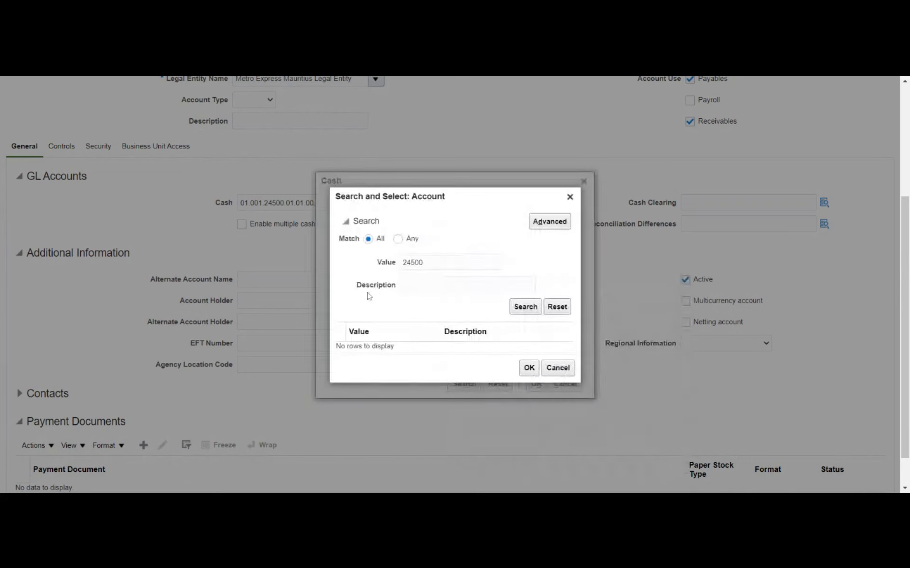
{"action": "left_click_drag", "start_coordinate": [436, 262], "coordinate": [400, 262]}
{"action": "key", "text": "BackSpace"}
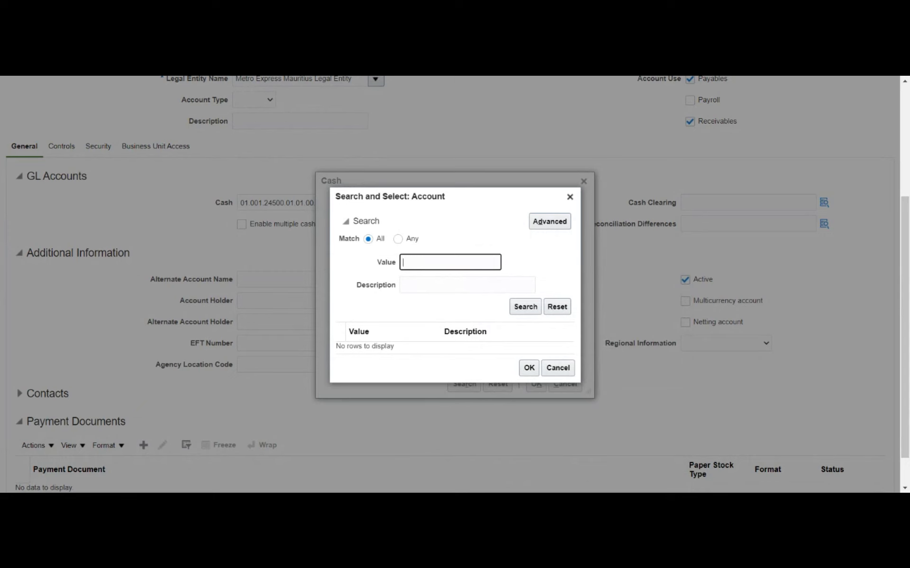
{"action": "key", "text": "Tab"}
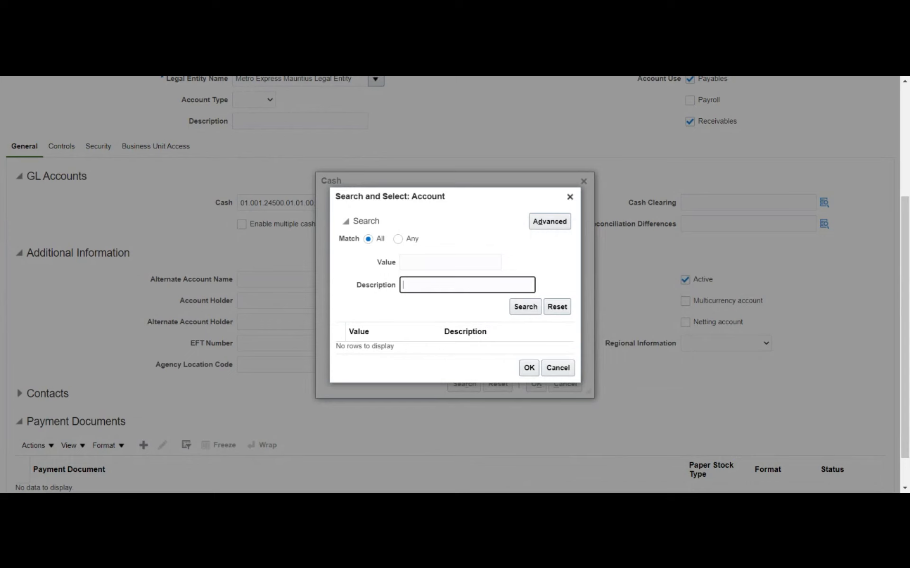
{"action": "type", "text": "%cash%clea%"}
{"action": "key", "text": "Return"}
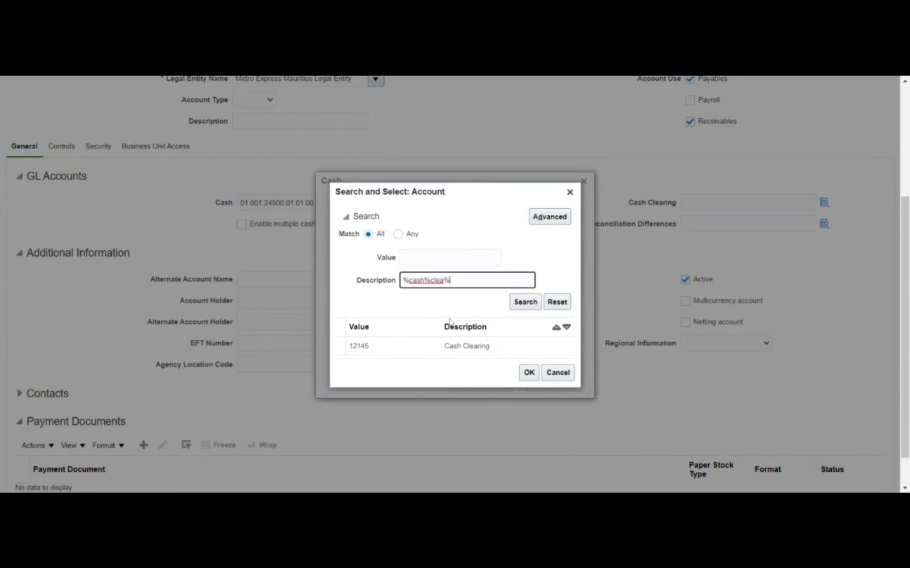
{"action": "left_click", "coordinate": [428, 347]}
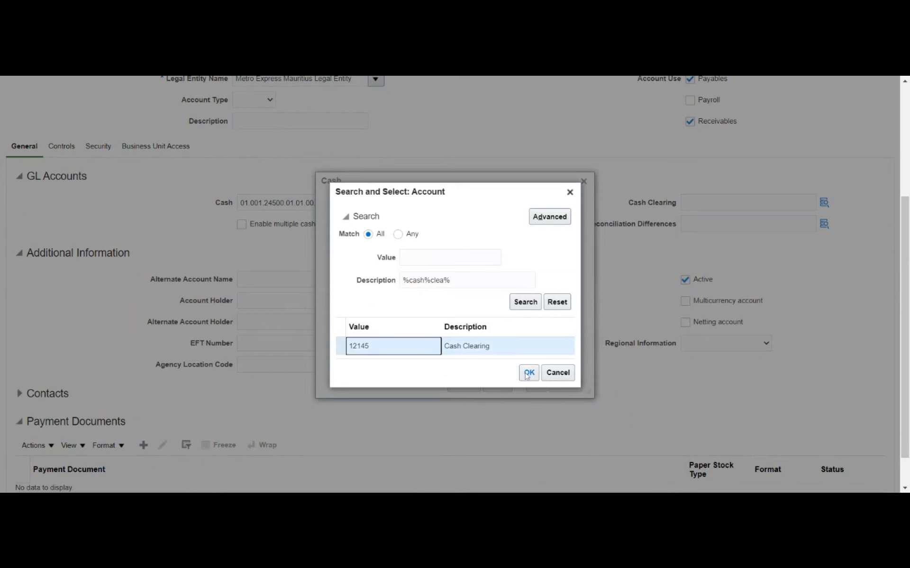
{"action": "left_click", "coordinate": [527, 373]}
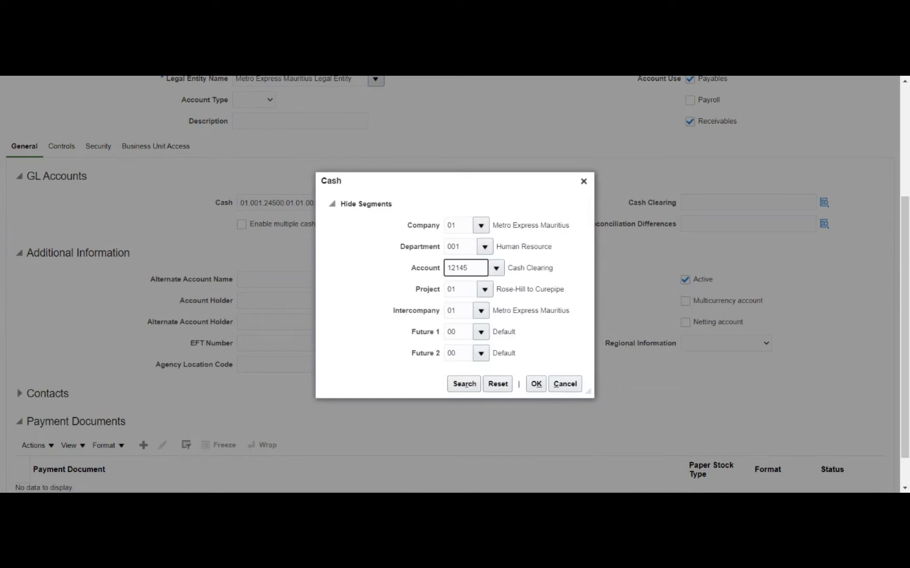
{"action": "left_click", "coordinate": [535, 383]}
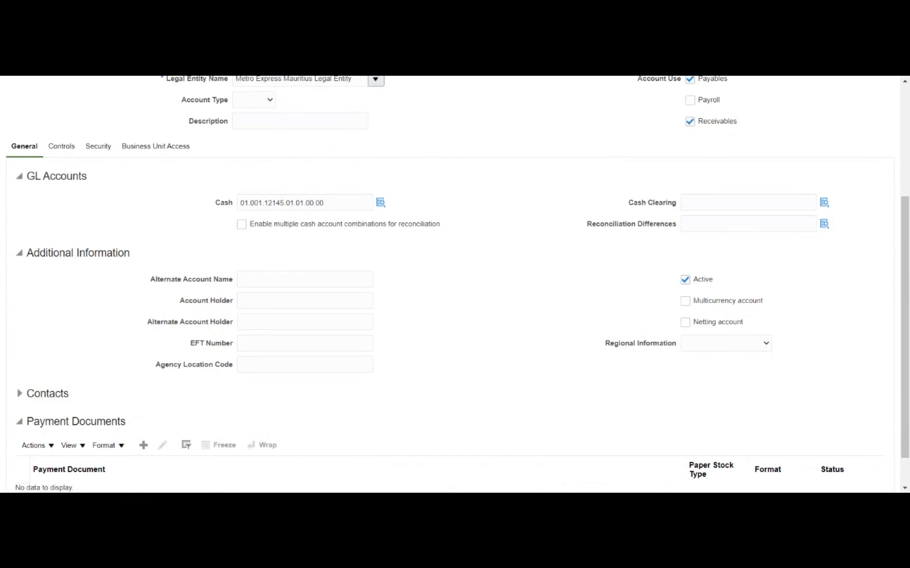
Check the Cash account's segments and copy the combination 01.001.12145.01.01.00.00 into Cash Clearing
{"action": "left_click", "coordinate": [381, 204]}
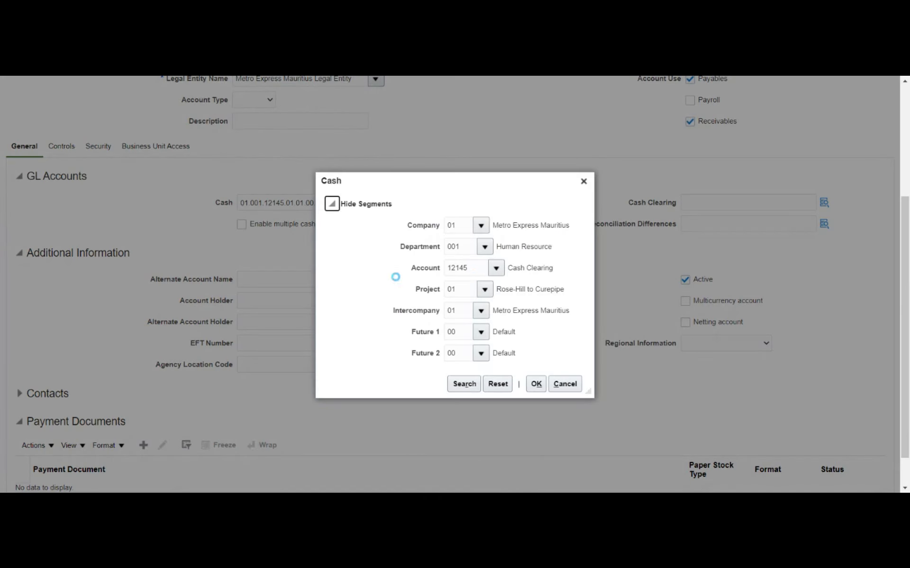
{"action": "left_click", "coordinate": [574, 387]}
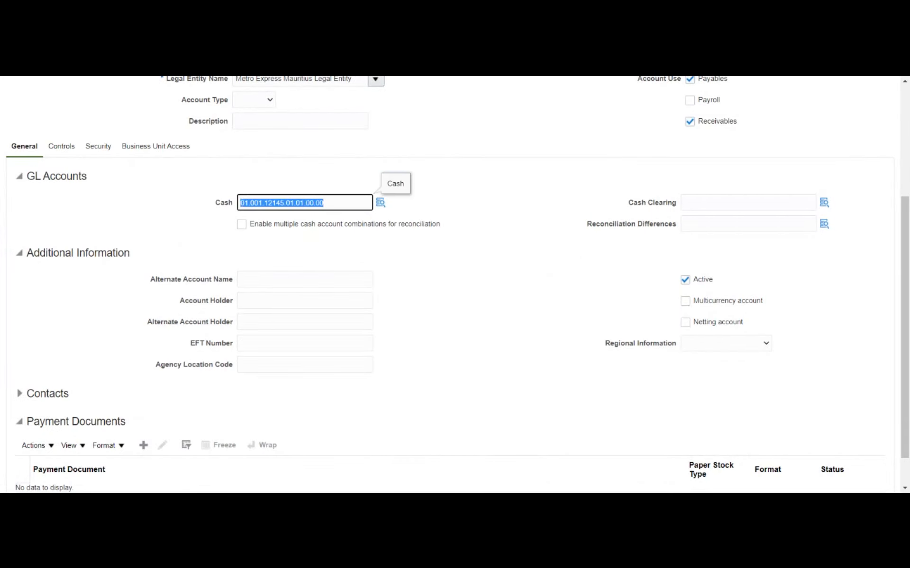
{"action": "left_click", "coordinate": [758, 203]}
{"action": "type", "text": "01.001.12145.01.01.00.00"}
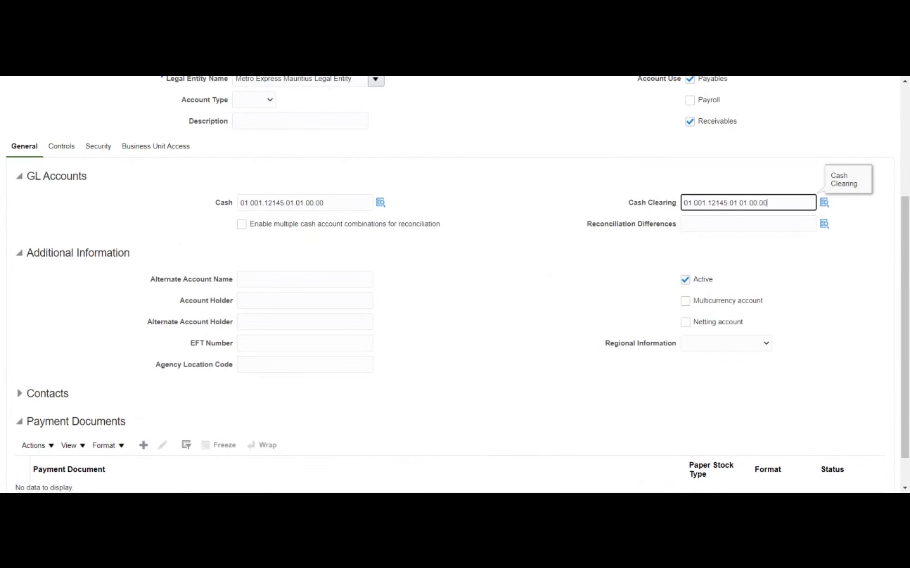
Change the account segment of the Cash GL account to 11200, Cash
{"action": "left_click", "coordinate": [459, 209]}
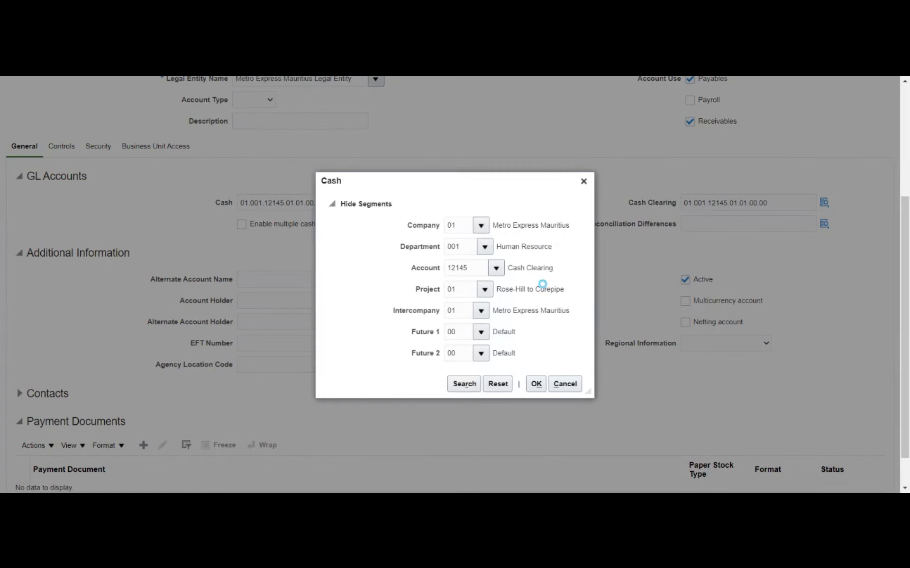
{"action": "left_click", "coordinate": [496, 267]}
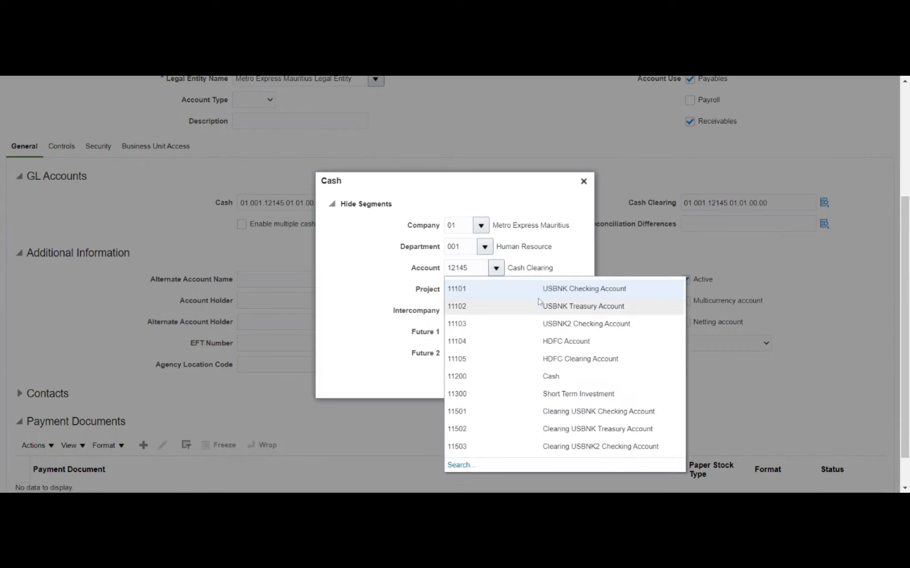
{"action": "left_click", "coordinate": [524, 377]}
{"action": "left_click", "coordinate": [536, 384]}
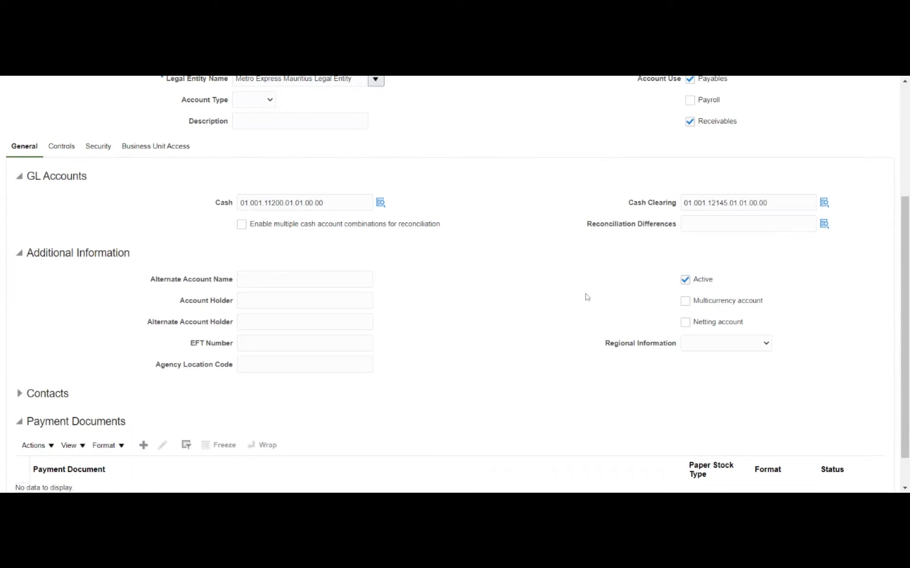
Review the bank account's general details and its reconciliation, statement processing, Payables and Receivables controls
{"action": "scroll", "coordinate": [563, 279], "scroll_direction": "down", "scroll_amount": 1}
{"action": "scroll", "coordinate": [562, 278], "scroll_direction": "down", "scroll_amount": 1}
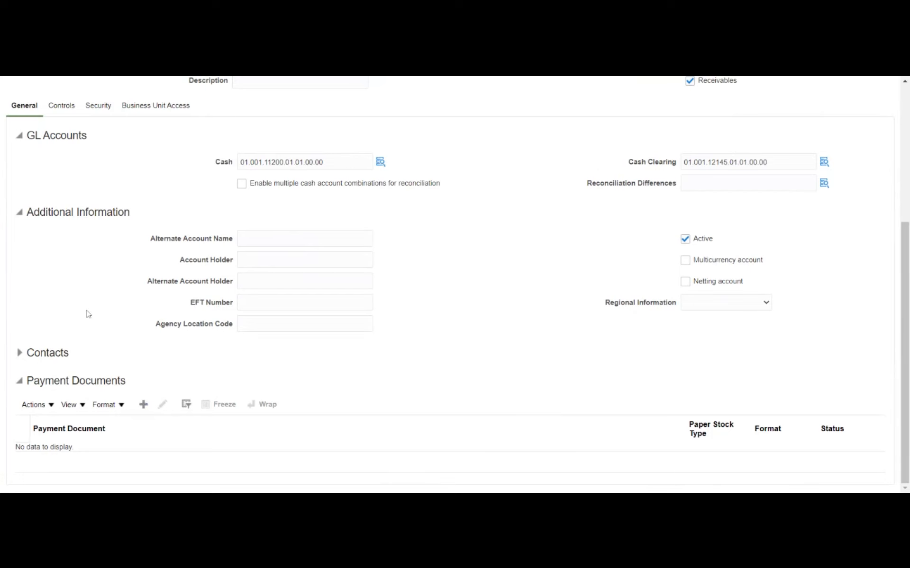
{"action": "scroll", "coordinate": [87, 314], "scroll_direction": "up", "scroll_amount": 3}
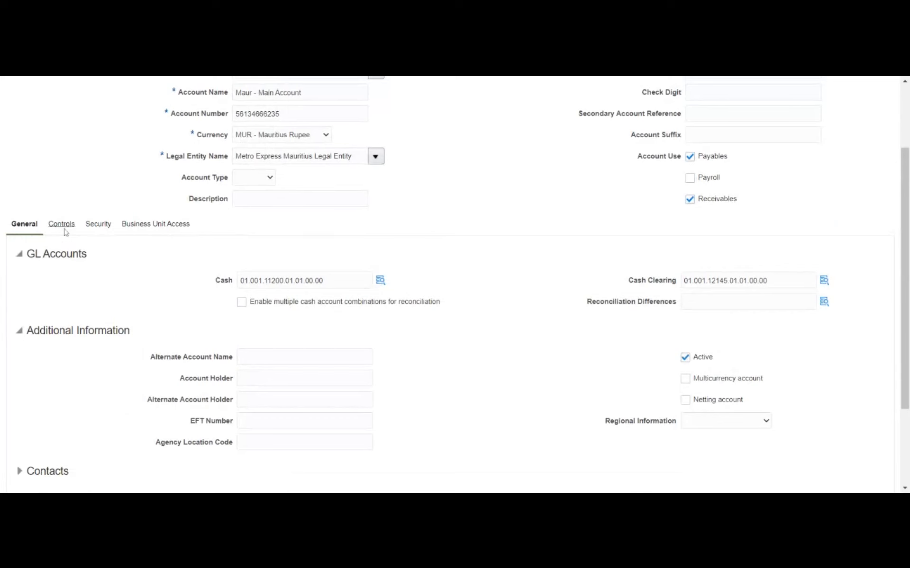
{"action": "left_click", "coordinate": [65, 228]}
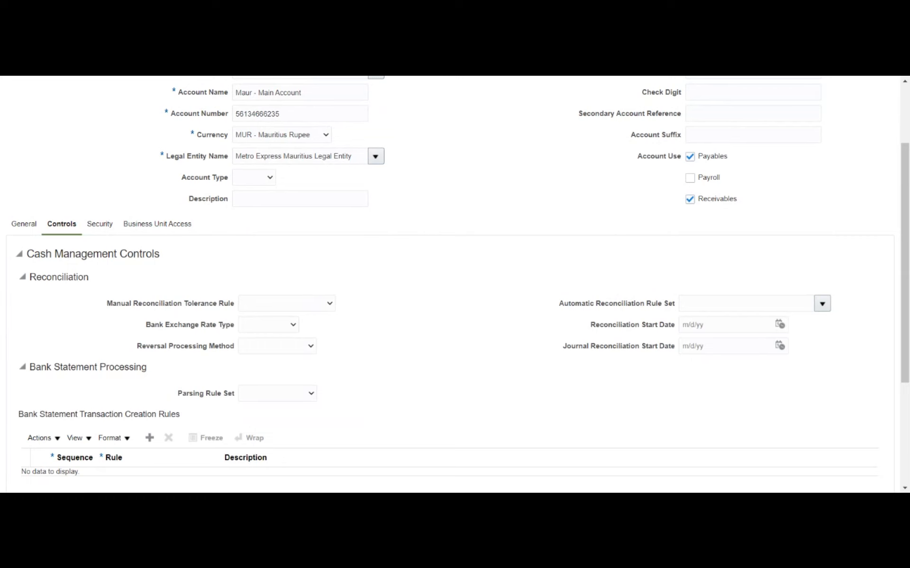
{"action": "scroll", "coordinate": [412, 293], "scroll_direction": "down", "scroll_amount": 3}
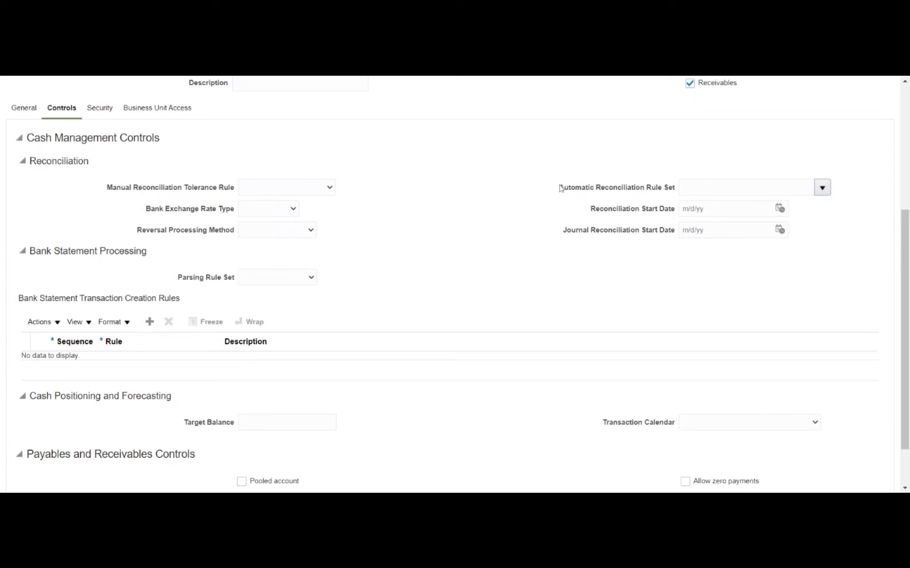
{"action": "left_click_drag", "start_coordinate": [559, 188], "coordinate": [674, 194]}
{"action": "left_click", "coordinate": [548, 219]}
{"action": "scroll", "coordinate": [387, 232], "scroll_direction": "down", "scroll_amount": 2}
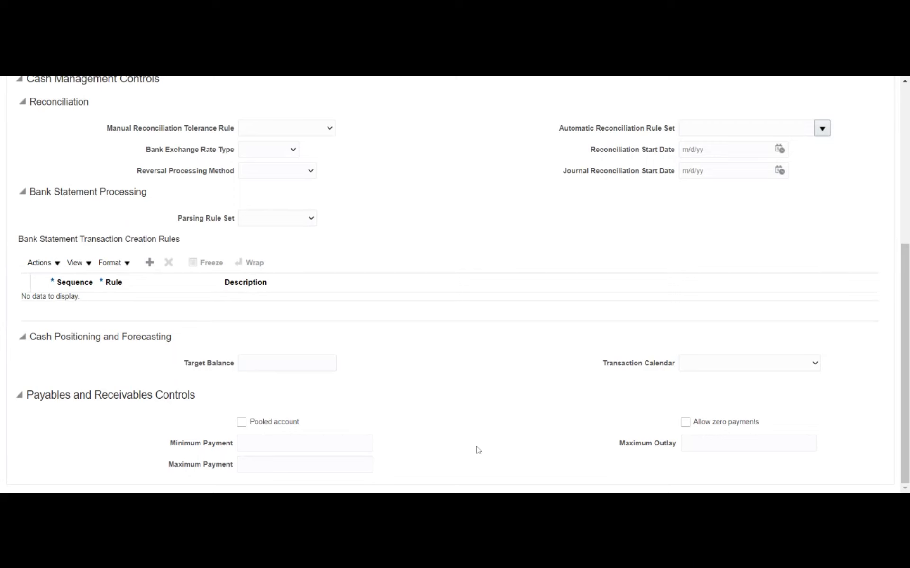
{"action": "scroll", "coordinate": [396, 374], "scroll_direction": "up", "scroll_amount": 6}
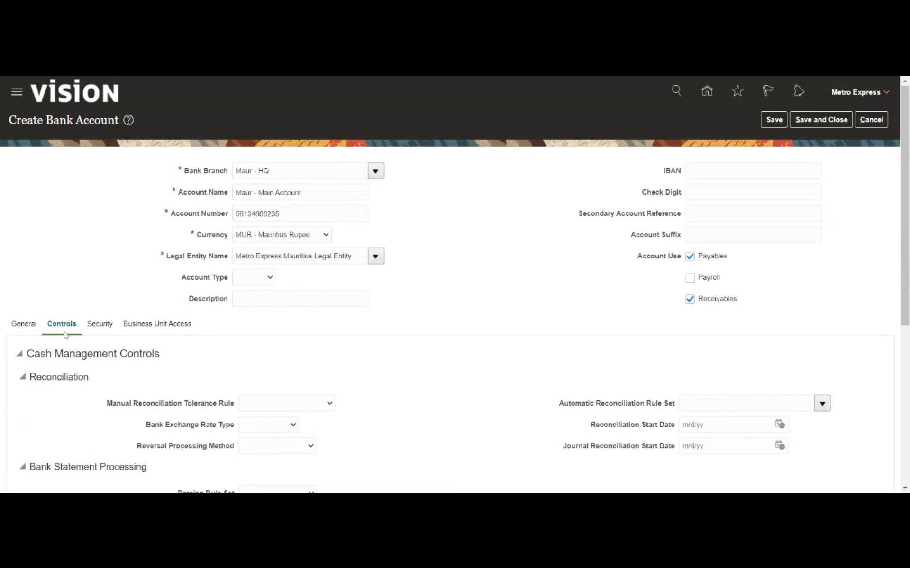
Enable securing the bank account by users and roles in its security settings
{"action": "left_click", "coordinate": [91, 325]}
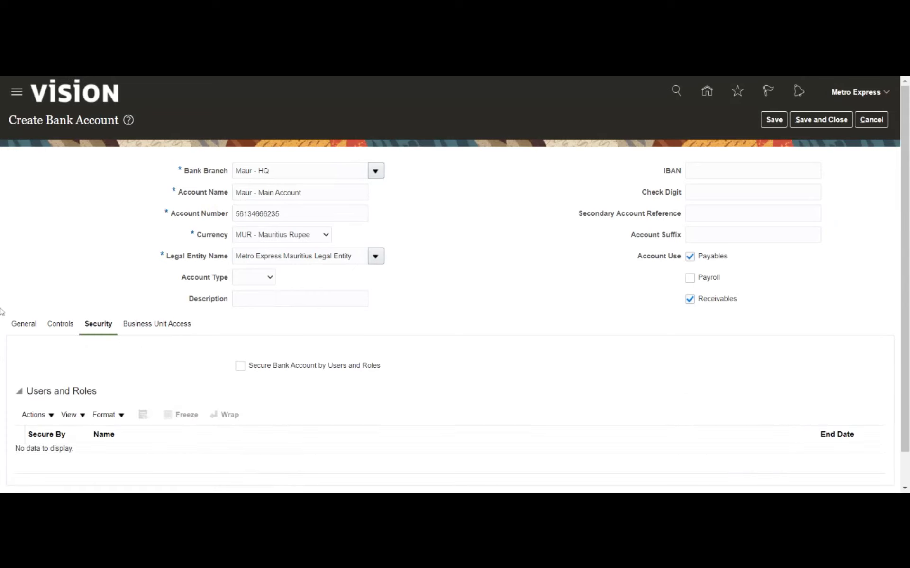
{"action": "scroll", "coordinate": [1, 322], "scroll_direction": "down", "scroll_amount": 2}
{"action": "scroll", "coordinate": [4, 325], "scroll_direction": "down", "scroll_amount": 1}
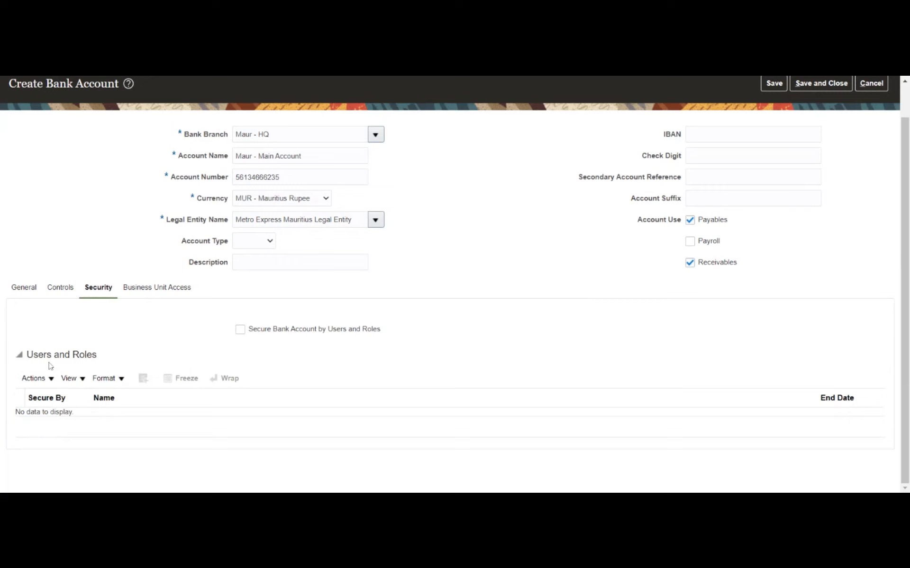
{"action": "left_click", "coordinate": [240, 330]}
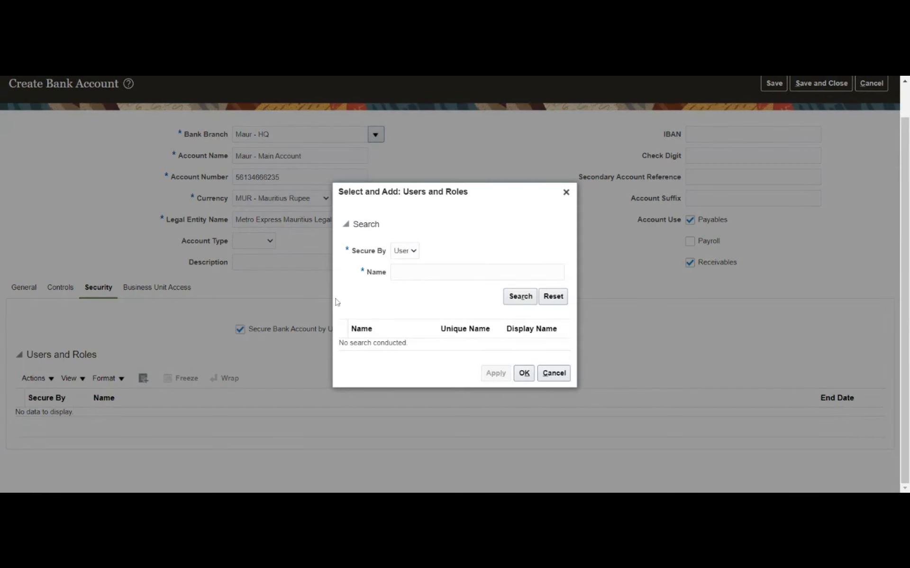
Set the users and roles search to secure by Role and enter Receiv% as the name
{"action": "left_click", "coordinate": [415, 252]}
{"action": "left_click", "coordinate": [412, 259]}
{"action": "left_click", "coordinate": [443, 273]}
{"action": "left_click", "coordinate": [442, 256]}
{"action": "left_click", "coordinate": [444, 272]}
{"action": "type", "text": "Rec"}
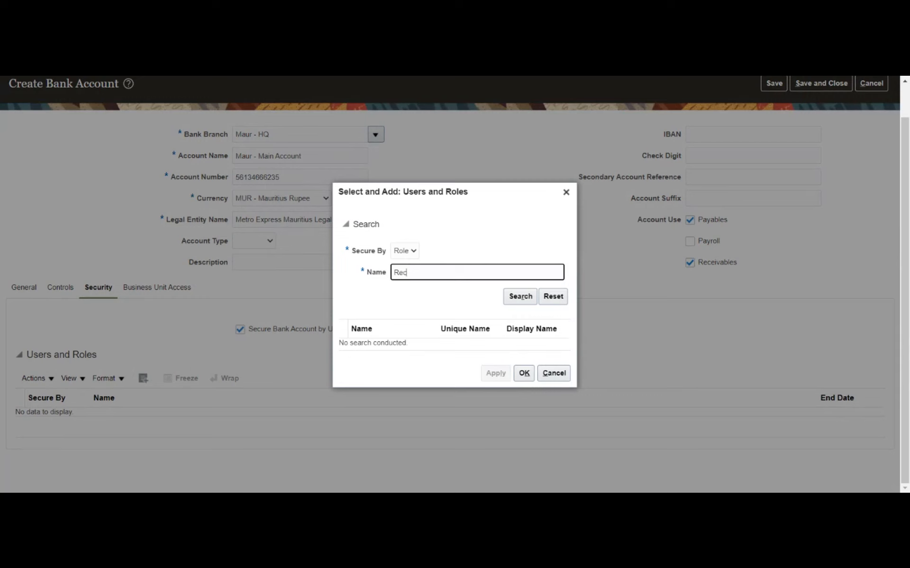
{"action": "type", "text": "eiv%"}
Clear the role name criterion and try to search for roles without a name
{"action": "key", "text": "shift+Left"}
{"action": "key", "text": "shift+Left"}
{"action": "key", "text": "shift+Left"}
{"action": "key", "text": "shift+Left"}
{"action": "key", "text": "shift+Left"}
{"action": "key", "text": "shift+Left"}
{"action": "key", "text": "shift+Left"}
{"action": "key", "text": "BackSpace"}
{"action": "left_click", "coordinate": [518, 298]}
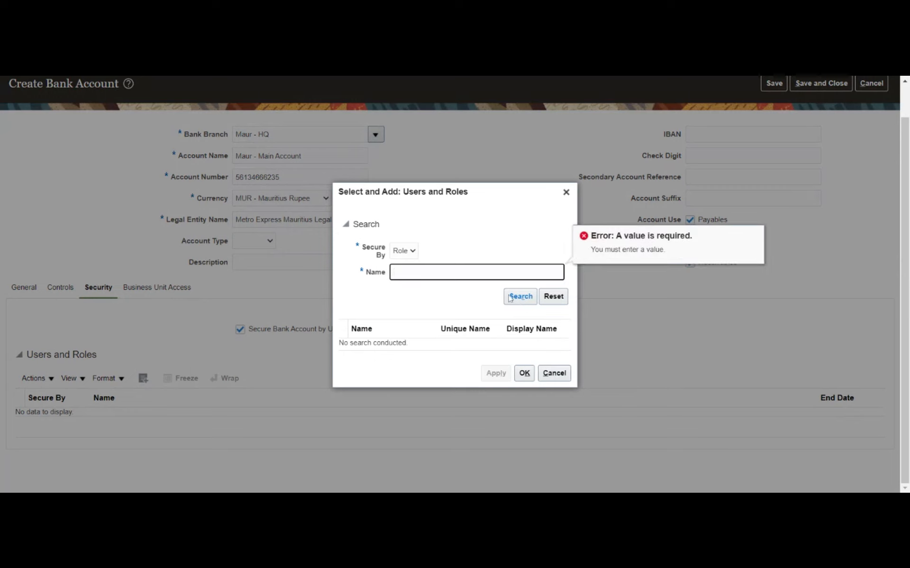
{"action": "left_click", "coordinate": [514, 299]}
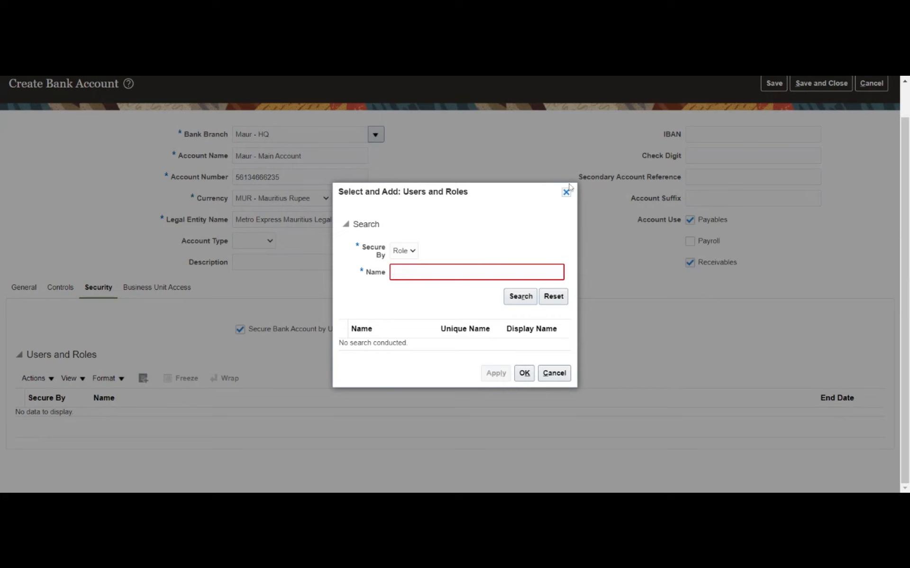
{"action": "left_click", "coordinate": [410, 253]}
{"action": "left_click", "coordinate": [409, 264]}
{"action": "key", "text": "Tab"}
{"action": "type", "text": "M"}
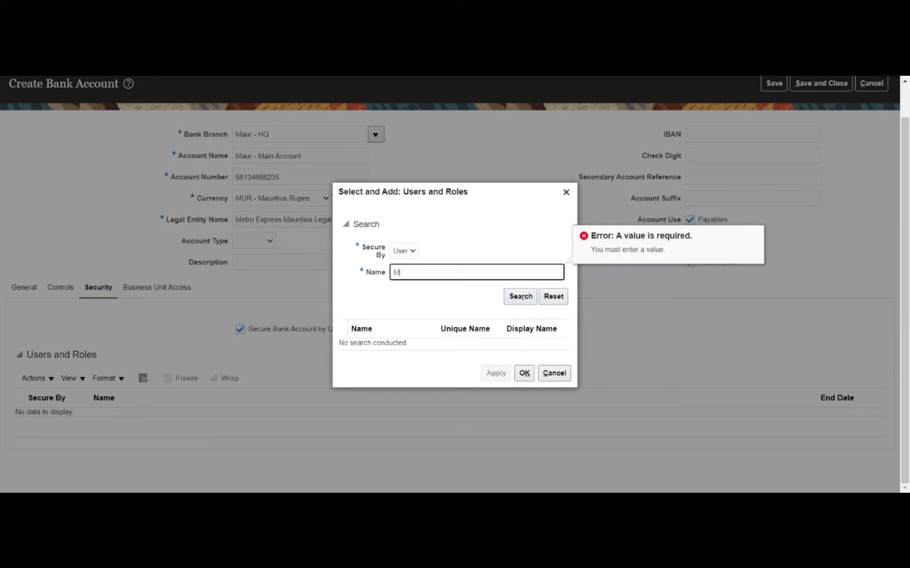
{"action": "type", "text": "etro Expres"}
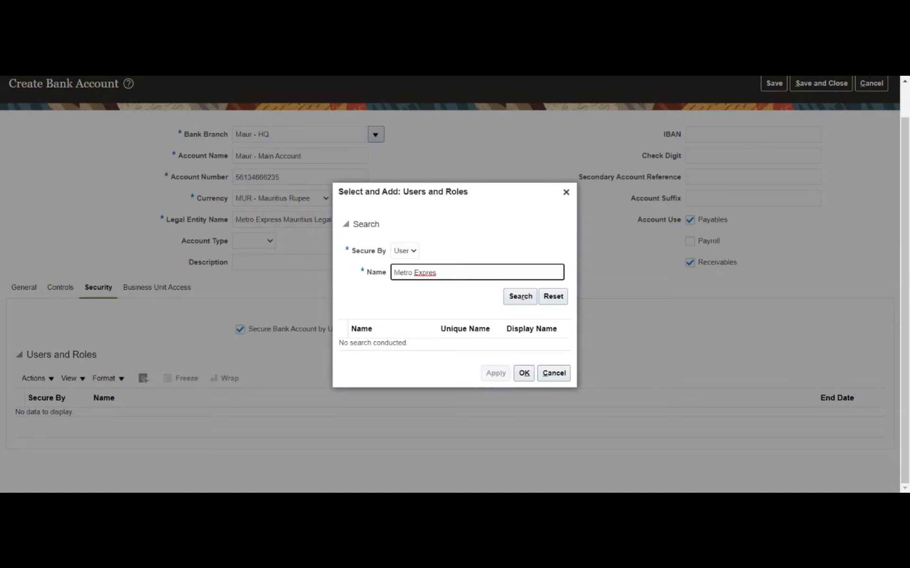
{"action": "left_click", "coordinate": [518, 298]}
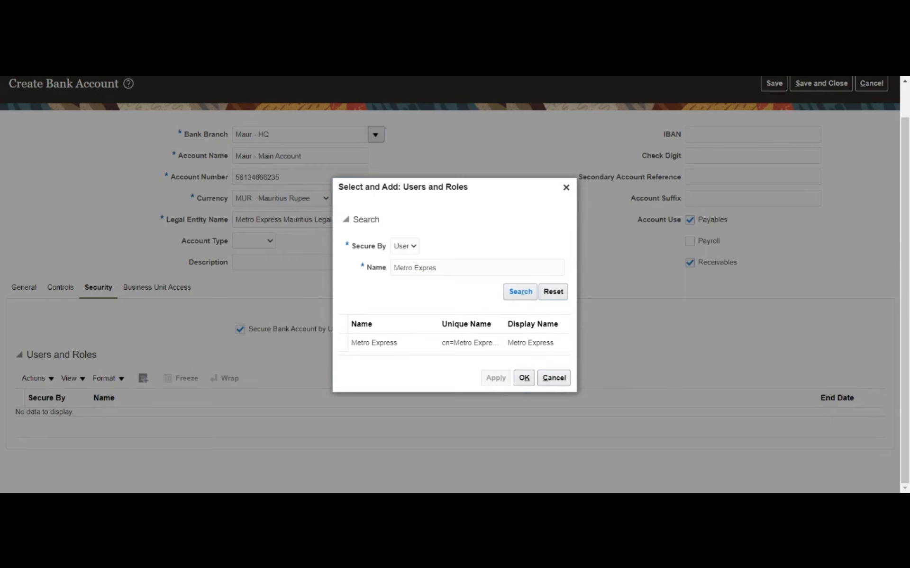
{"action": "left_click", "coordinate": [418, 345]}
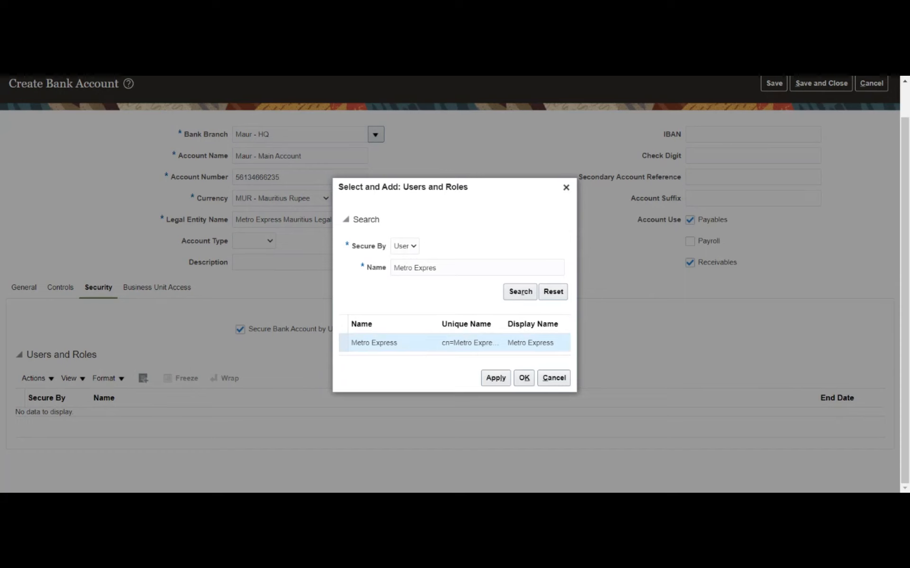
{"action": "left_click", "coordinate": [553, 378]}
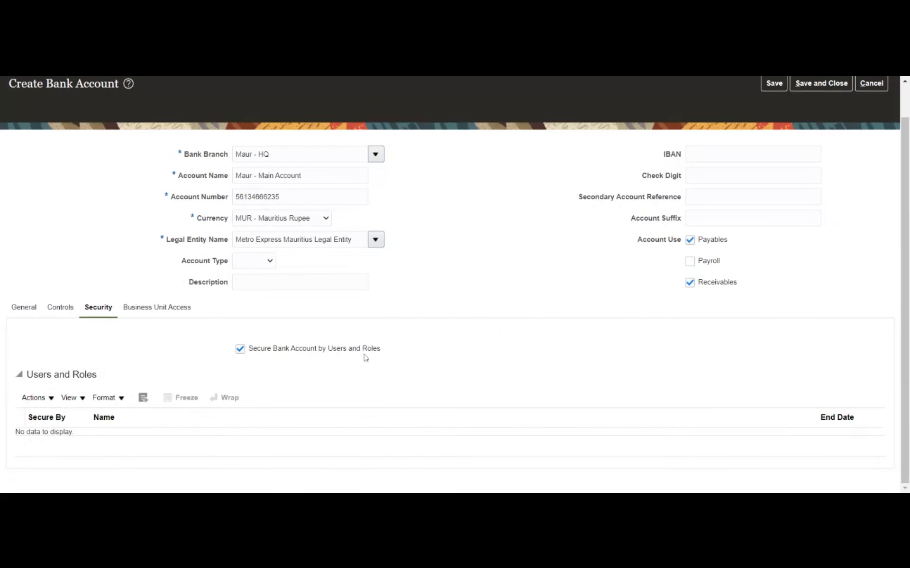
Turn off securing the bank account by users and roles, and grant Metro Business unit access to the account
{"action": "left_click", "coordinate": [240, 329]}
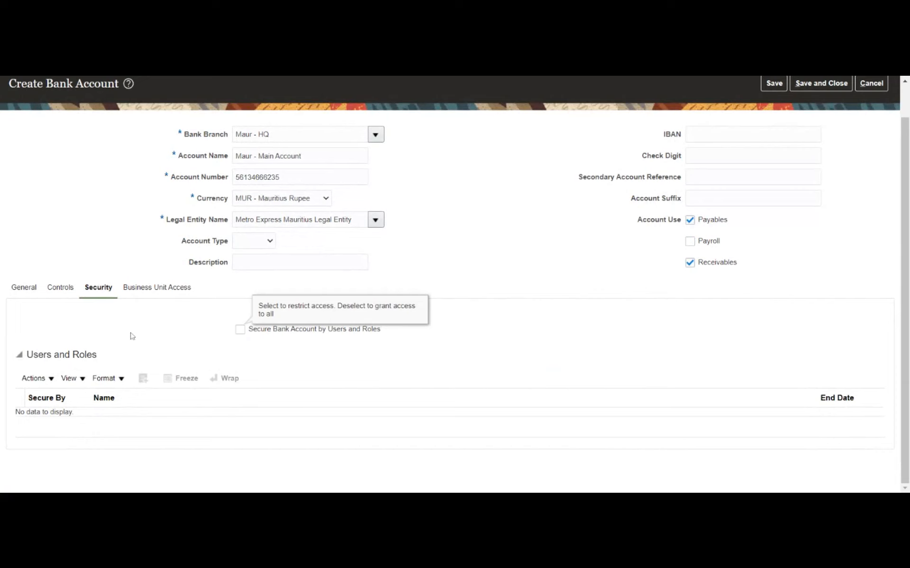
{"action": "left_click", "coordinate": [164, 293]}
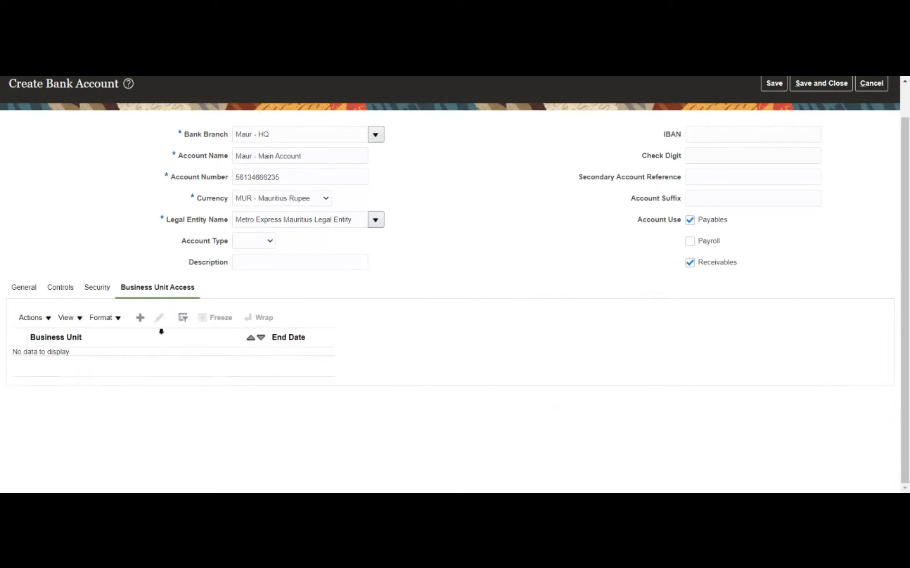
{"action": "left_click", "coordinate": [141, 319]}
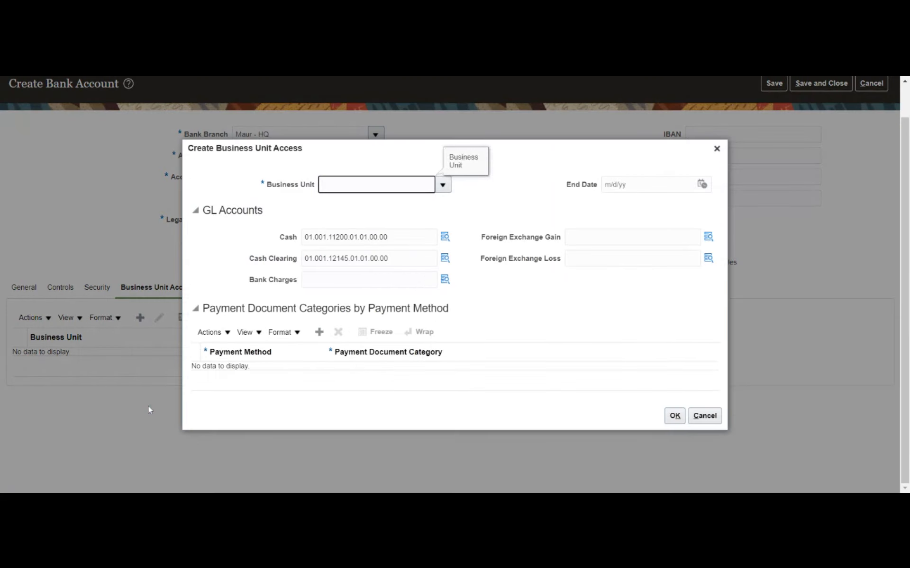
{"action": "left_click", "coordinate": [442, 184]}
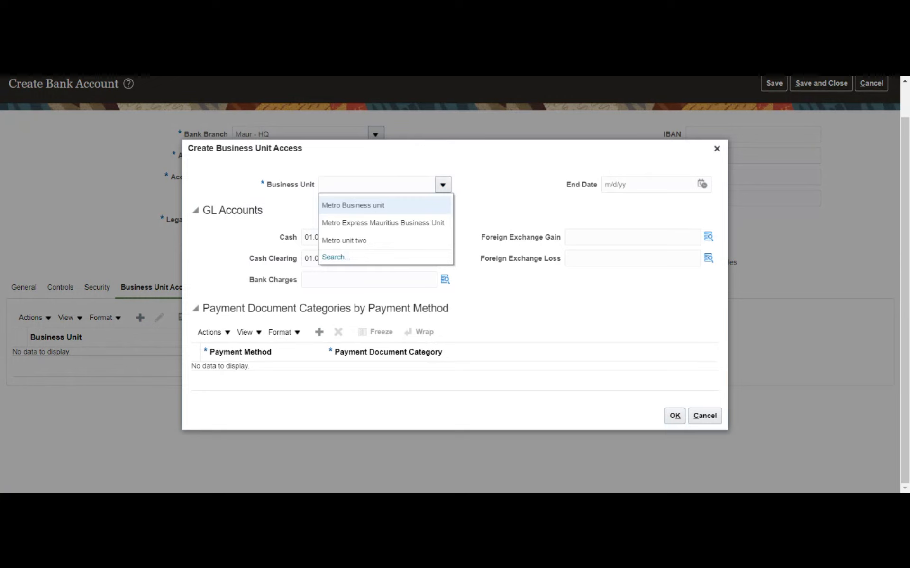
{"action": "left_click", "coordinate": [353, 205]}
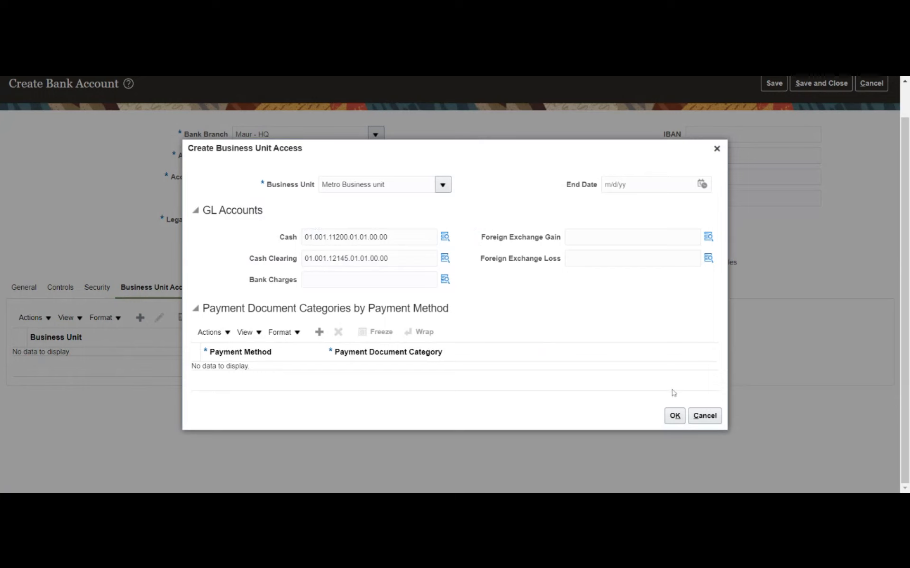
{"action": "left_click", "coordinate": [670, 419]}
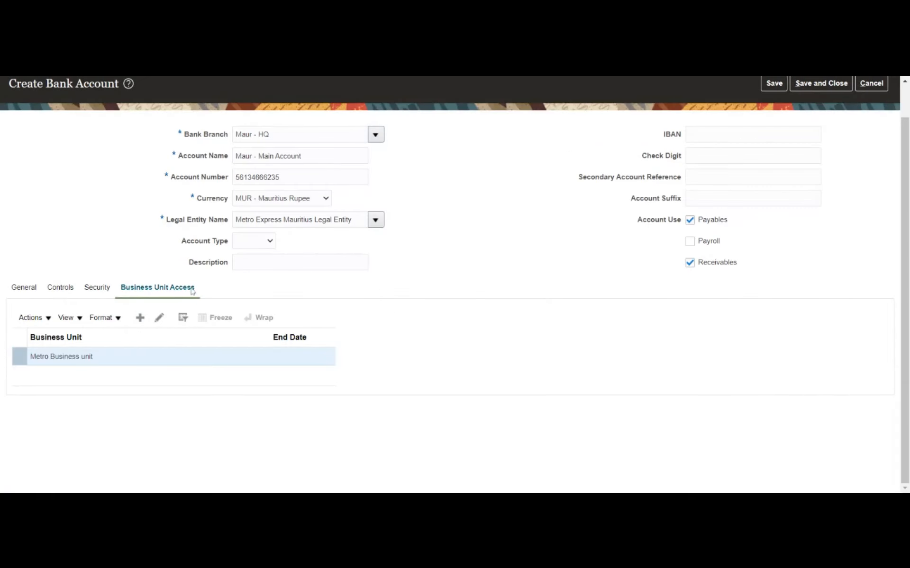
Start a new payment document for the bank account named MRDS_Cheque, using the Standard Check Format
{"action": "left_click", "coordinate": [21, 289]}
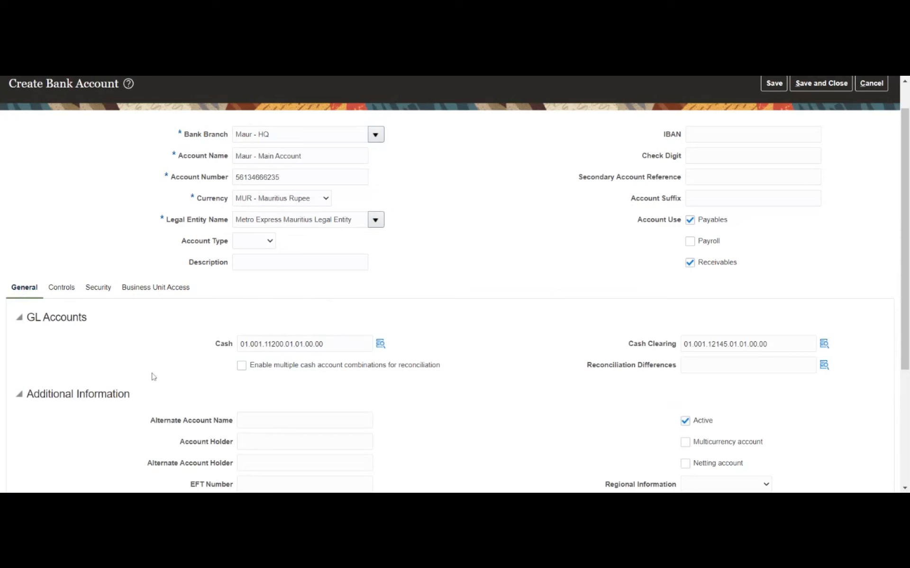
{"action": "scroll", "coordinate": [145, 374], "scroll_direction": "down", "scroll_amount": 4}
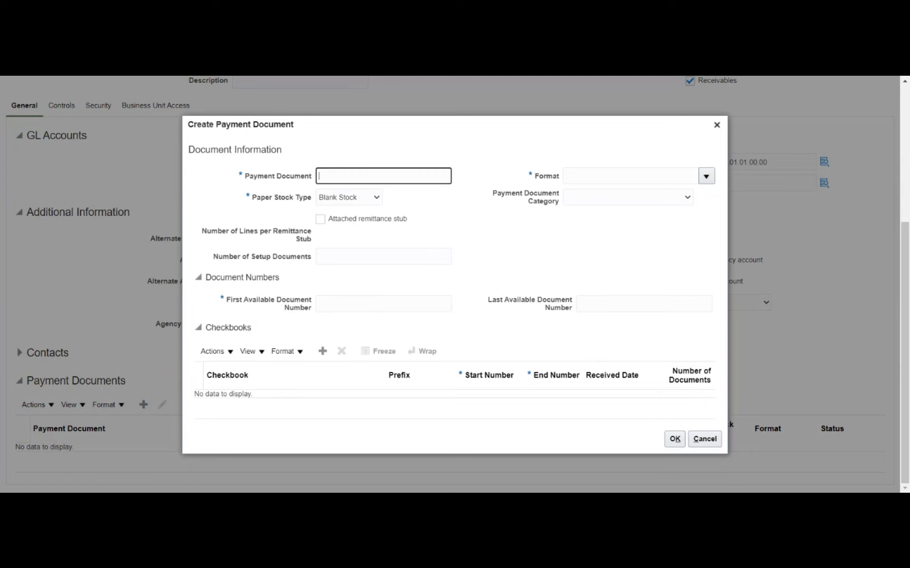
{"action": "type", "text": "RDS"}
{"action": "type", "text": "M"}
{"action": "type", "text": "_"}
{"action": "type", "text": "Che"}
{"action": "type", "text": "que"}
{"action": "key", "text": "Tab"}
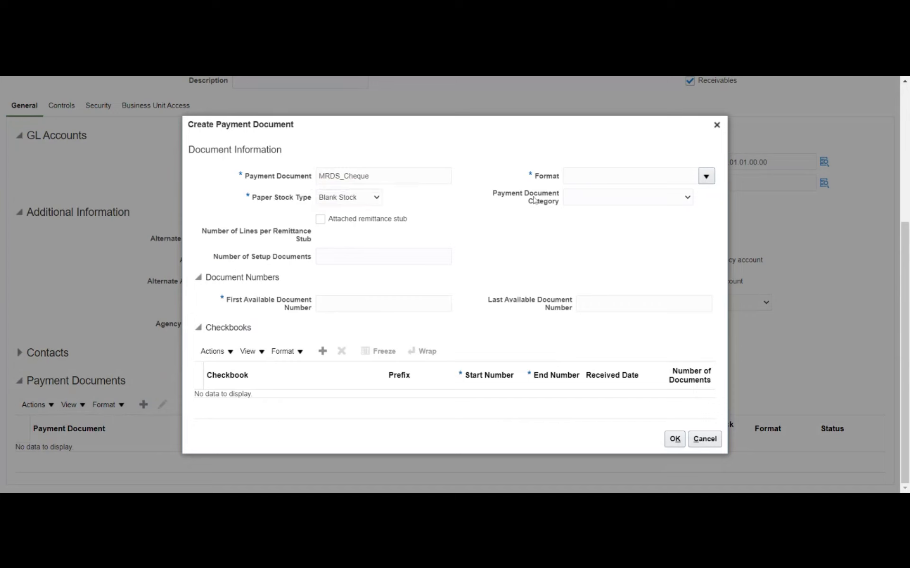
{"action": "left_click", "coordinate": [567, 176]}
{"action": "type", "text": "standard"}
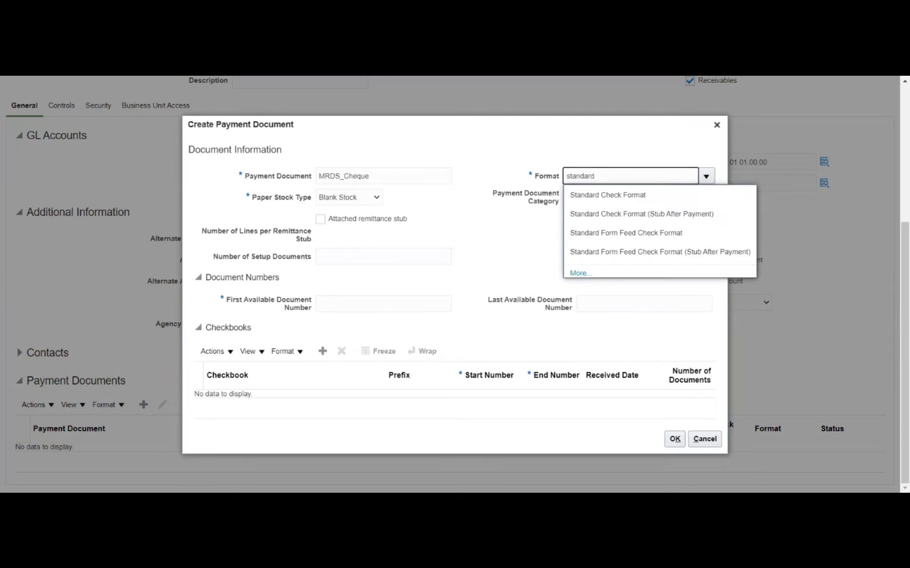
{"action": "left_click", "coordinate": [644, 195]}
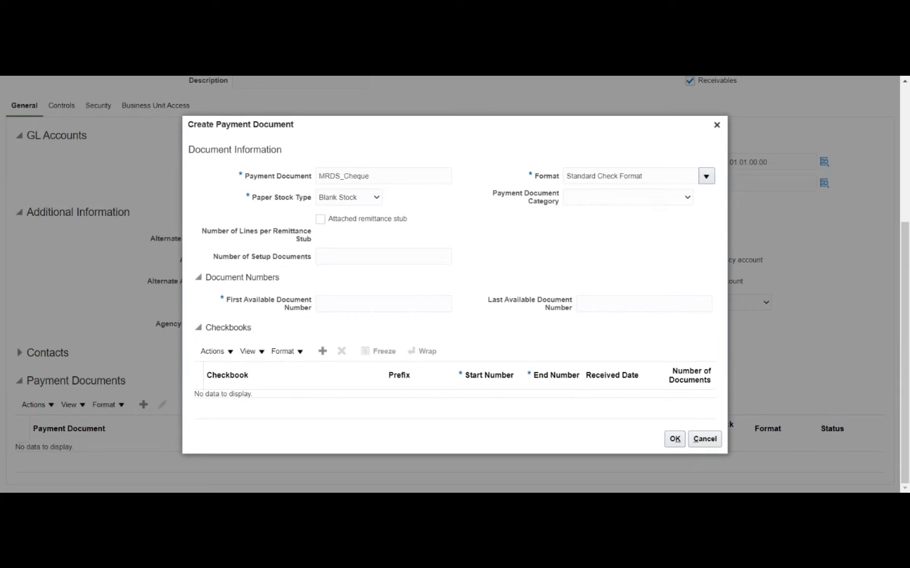
Set the payment document's available numbers from 1 to 999999 and add the document to the bank account
{"action": "left_click", "coordinate": [392, 302]}
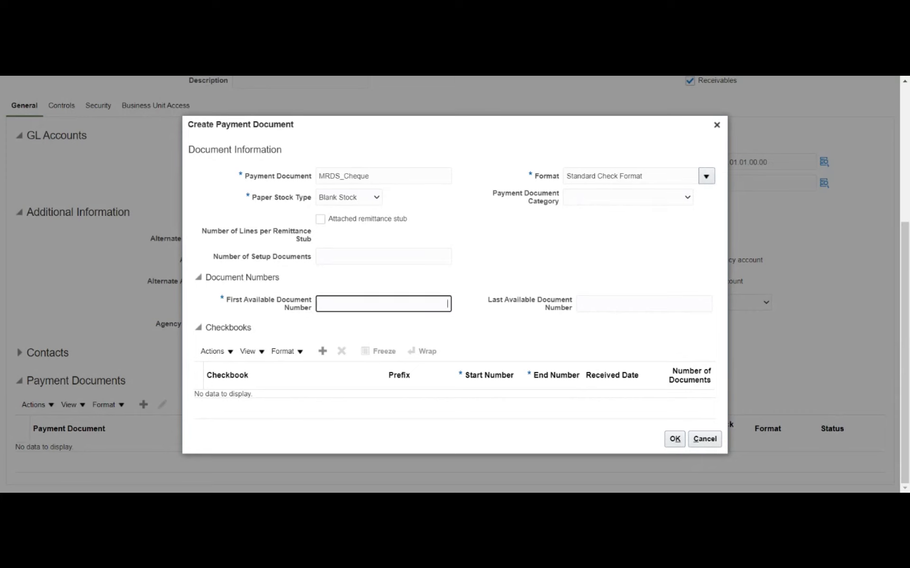
{"action": "type", "text": "1"}
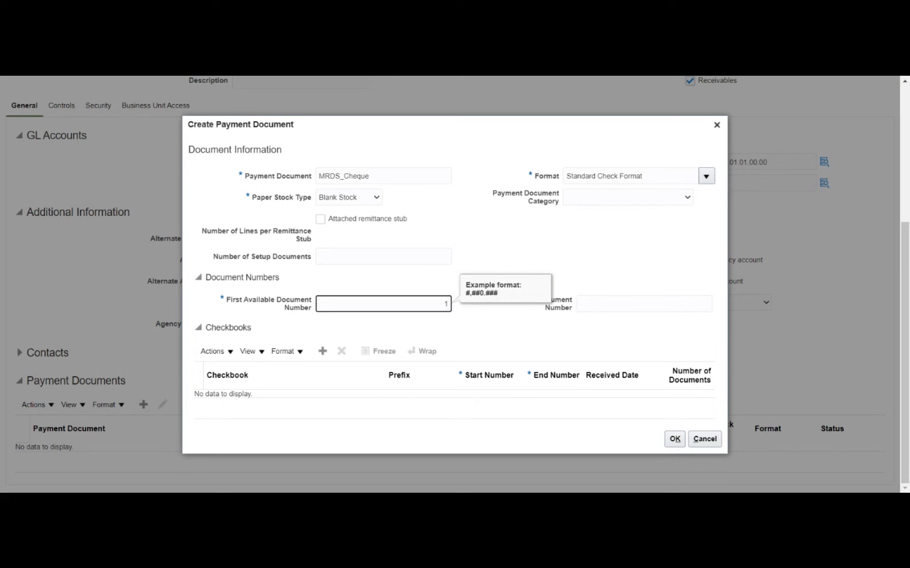
{"action": "key", "text": "Tab"}
{"action": "type", "text": "999999"}
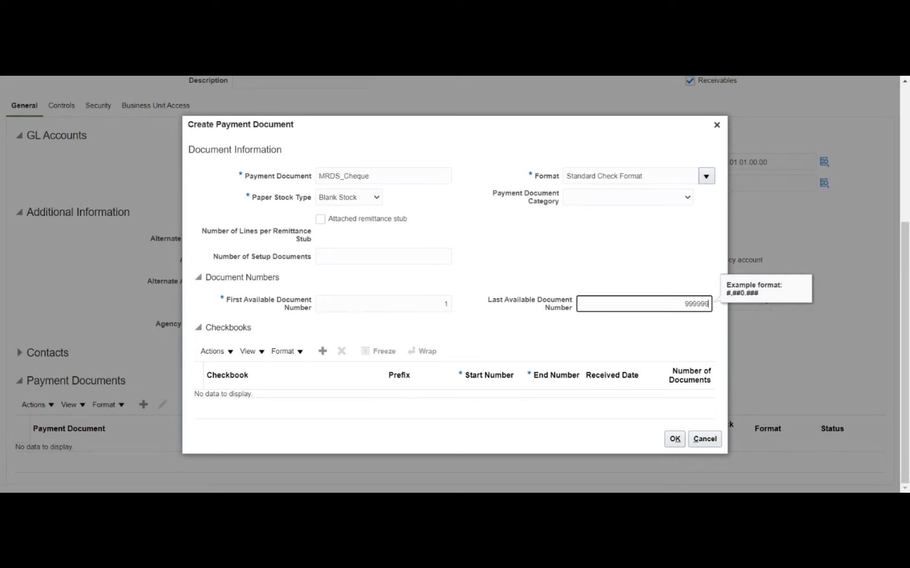
{"action": "left_click", "coordinate": [602, 264]}
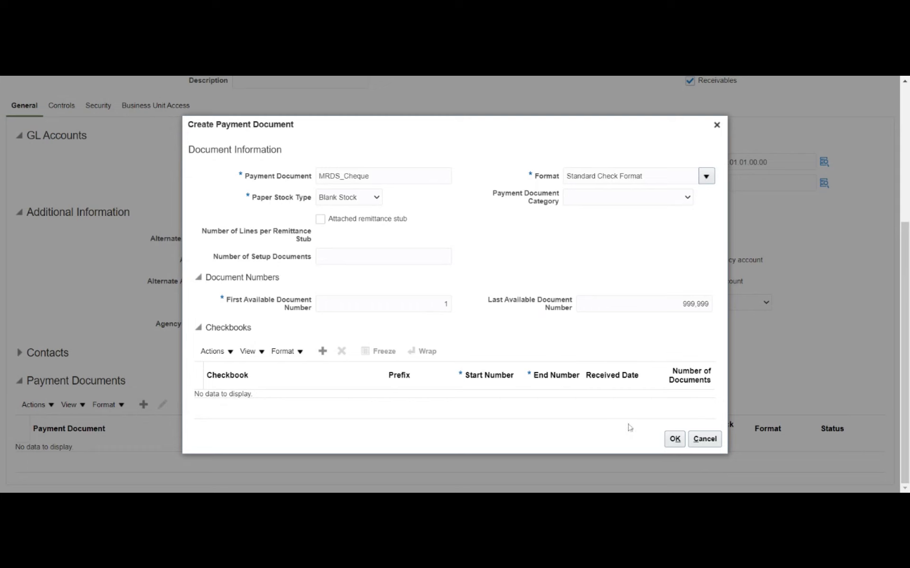
{"action": "left_click", "coordinate": [674, 440]}
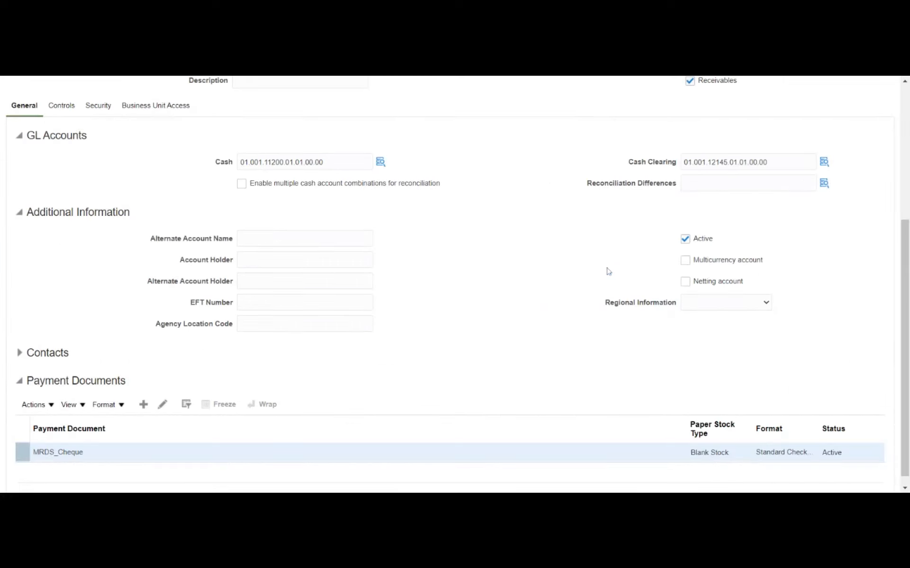
Save and close the bank account, accepting that no IBAN is entered
{"action": "scroll", "coordinate": [520, 302], "scroll_direction": "up", "scroll_amount": 5}
{"action": "left_click", "coordinate": [821, 120]}
{"action": "left_click", "coordinate": [640, 308]}
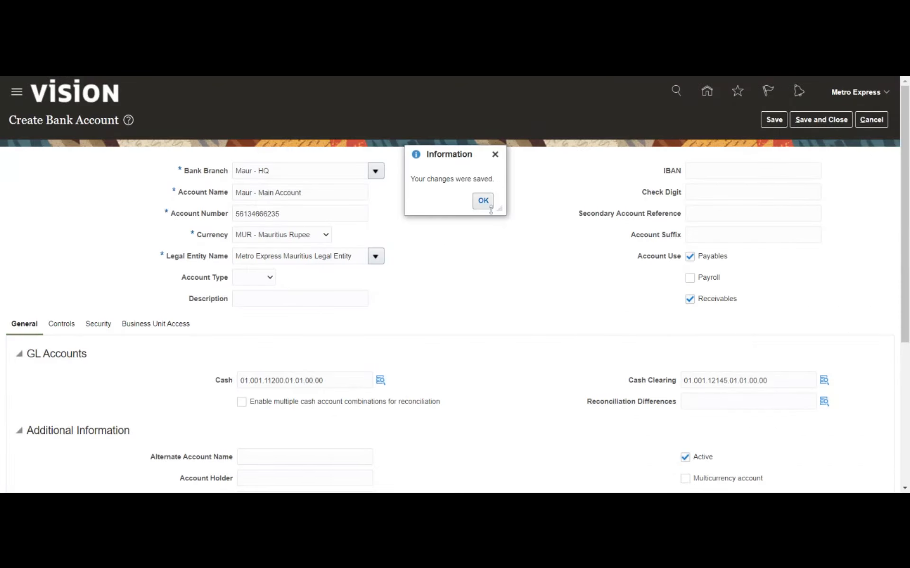
{"action": "left_click", "coordinate": [483, 200]}
{"action": "left_click", "coordinate": [814, 122]}
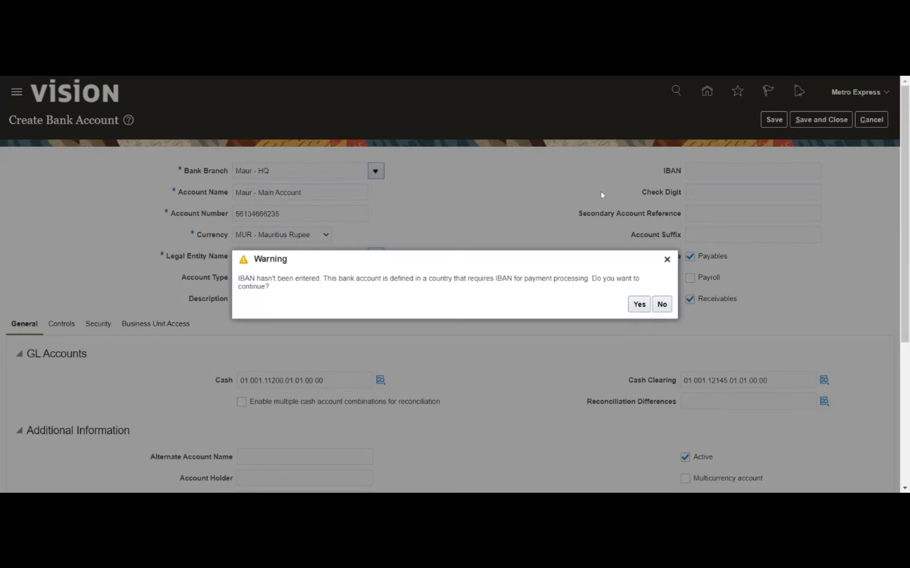
{"action": "left_click", "coordinate": [638, 304]}
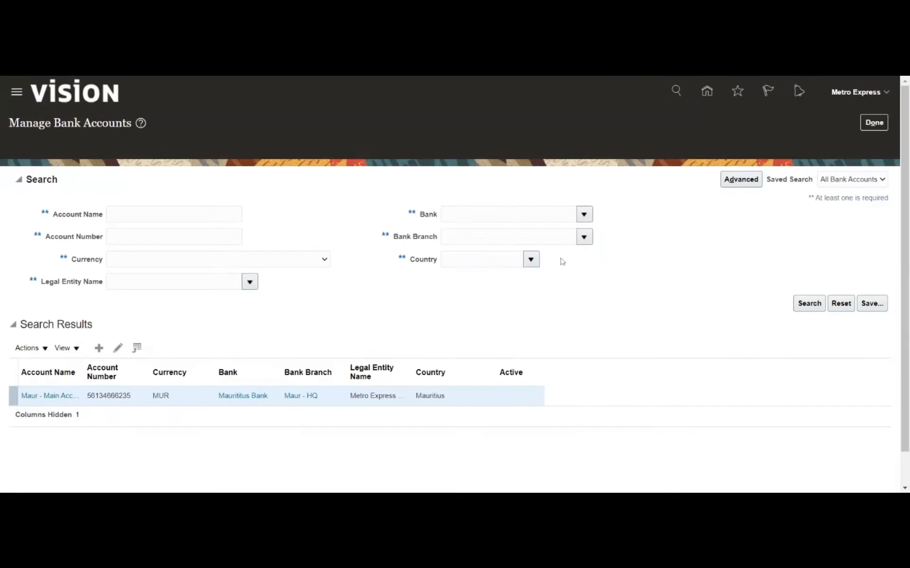
Finish managing bank accounts and open the Manage Receipt Classes and Methods task under Define Customer Payments
{"action": "left_click", "coordinate": [484, 202]}
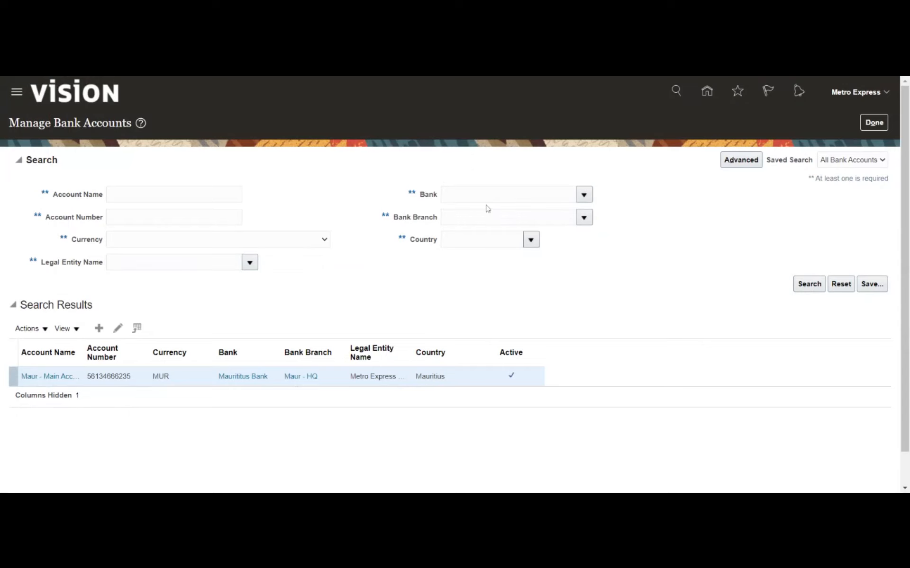
{"action": "double_click", "coordinate": [710, 220]}
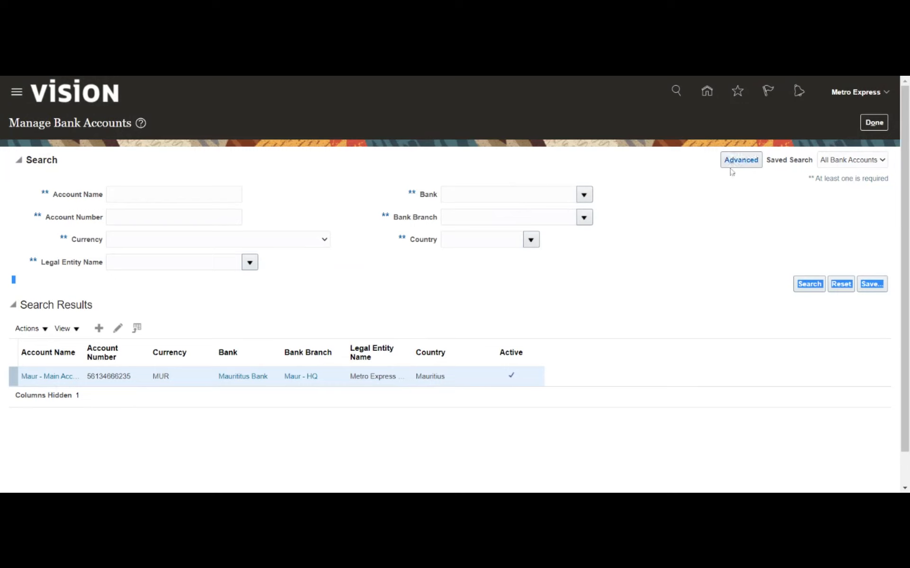
{"action": "left_click", "coordinate": [873, 125]}
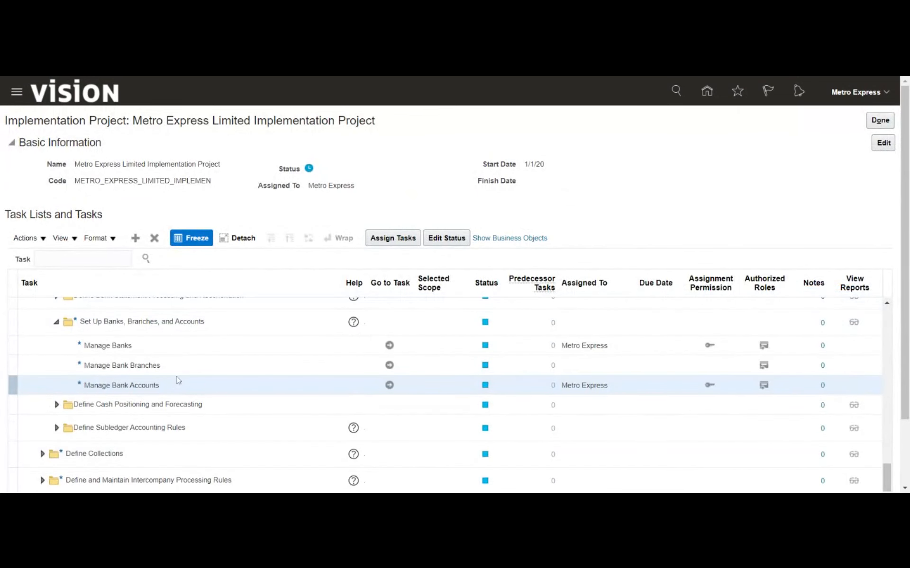
{"action": "scroll", "coordinate": [179, 381], "scroll_direction": "up", "scroll_amount": 3}
{"action": "scroll", "coordinate": [179, 378], "scroll_direction": "up", "scroll_amount": 1}
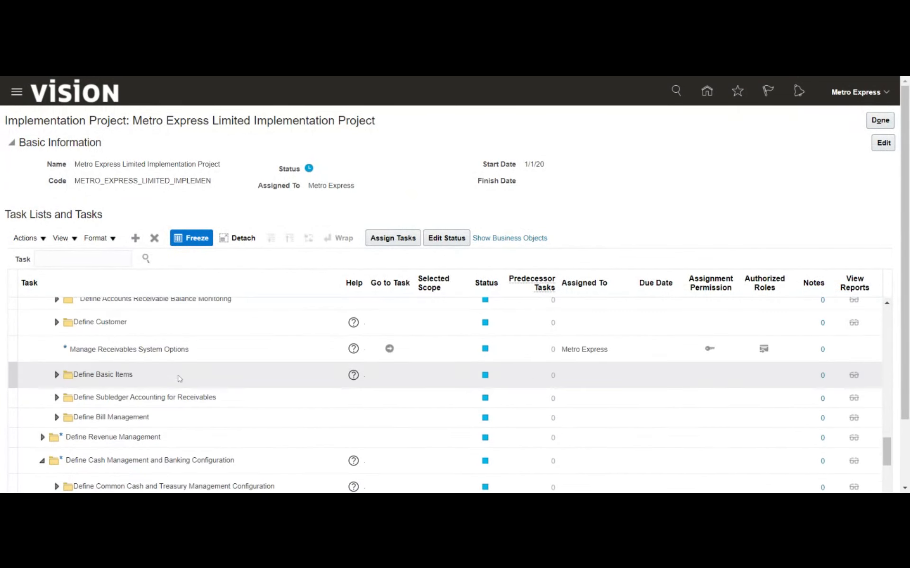
{"action": "scroll", "coordinate": [179, 378], "scroll_direction": "up", "scroll_amount": 1}
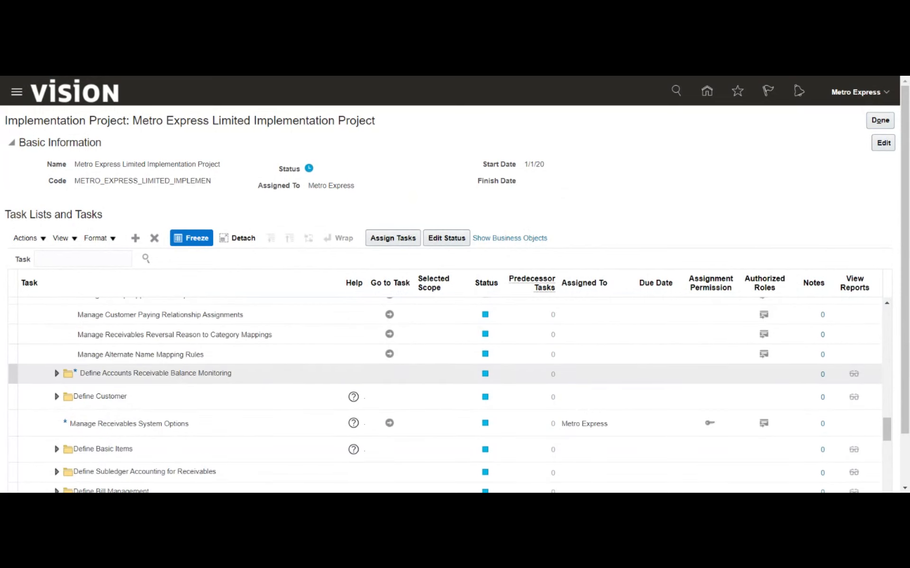
{"action": "scroll", "coordinate": [179, 379], "scroll_direction": "up", "scroll_amount": 2}
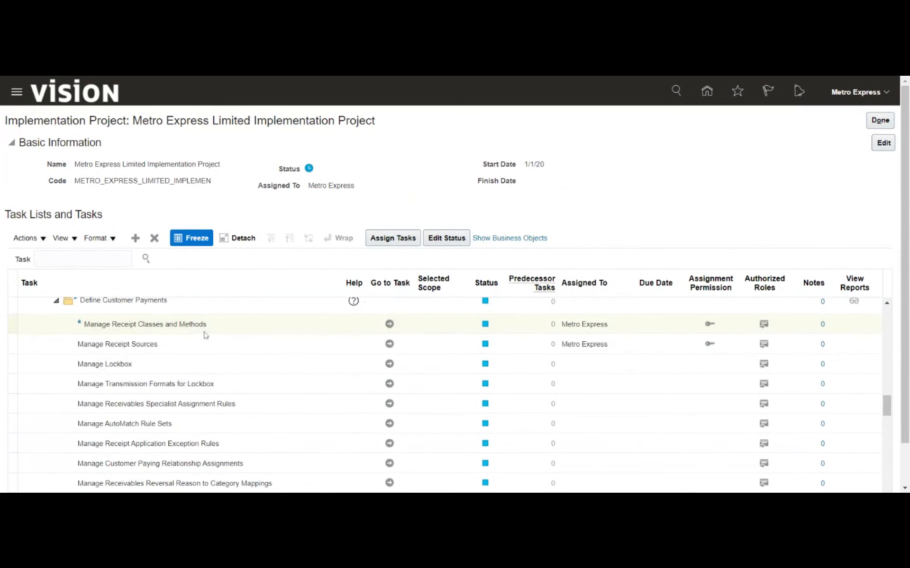
{"action": "left_click", "coordinate": [389, 324]}
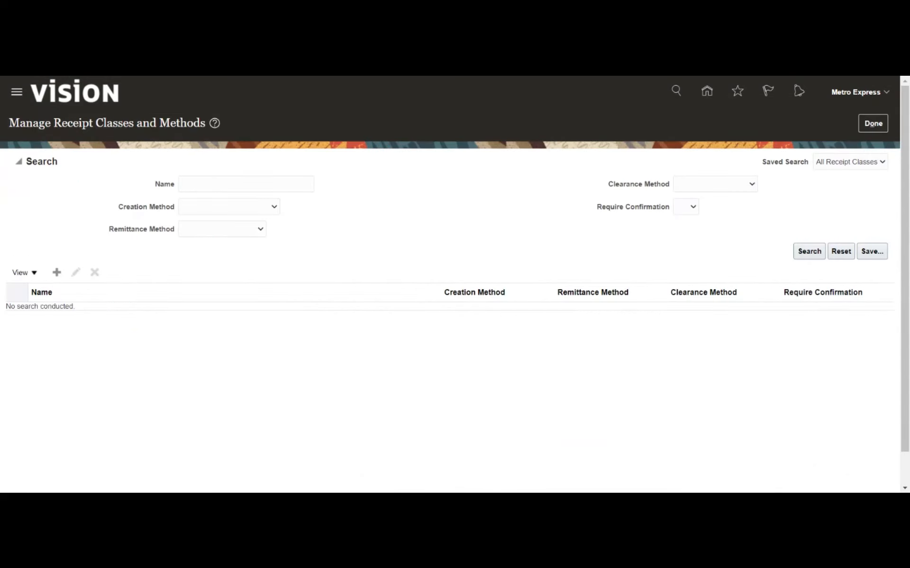
Search the existing receipt classes for the name MRDS
{"action": "left_click", "coordinate": [245, 183]}
{"action": "type", "text": "MRDS"}
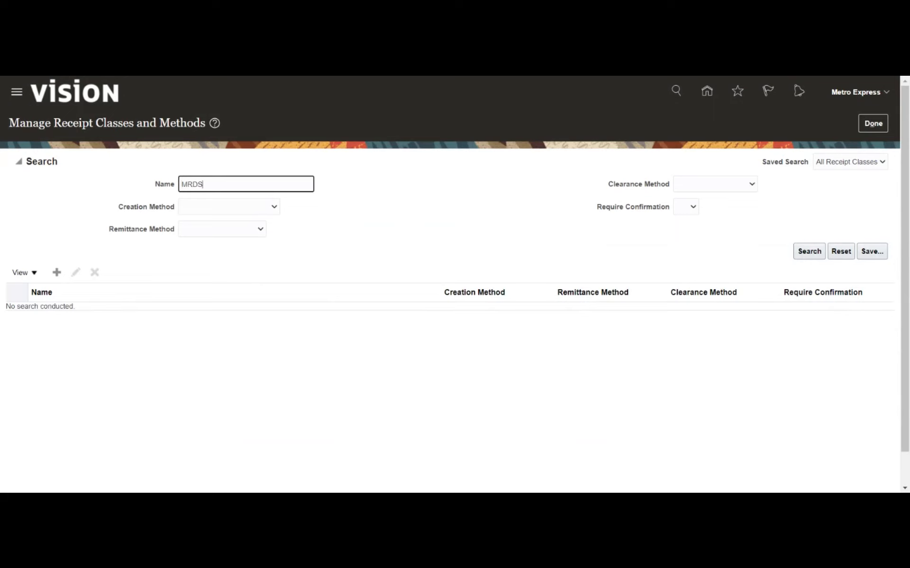
{"action": "left_click", "coordinate": [809, 251]}
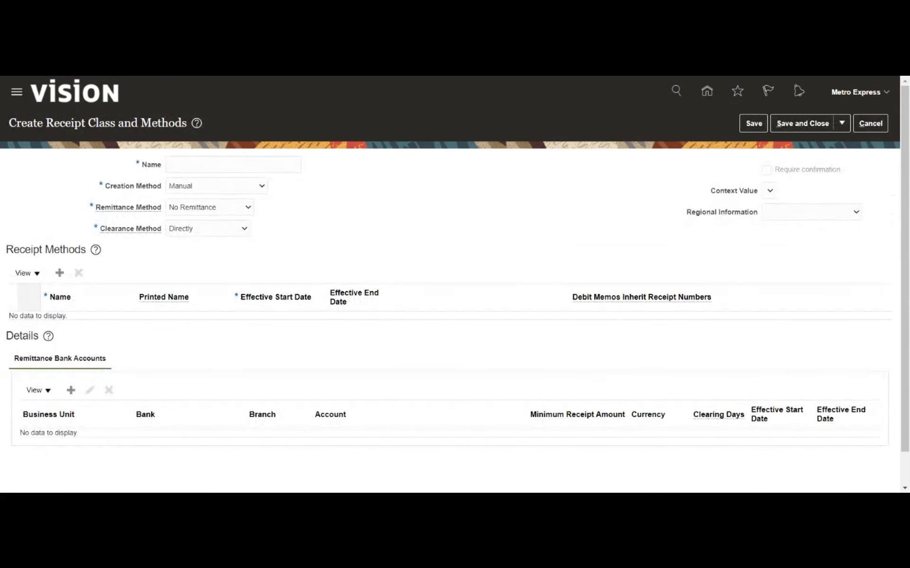
Name the new receipt class MRDS_Manual and set its remittance method to Standard
{"action": "left_click", "coordinate": [232, 165]}
{"action": "type", "text": "MR"}
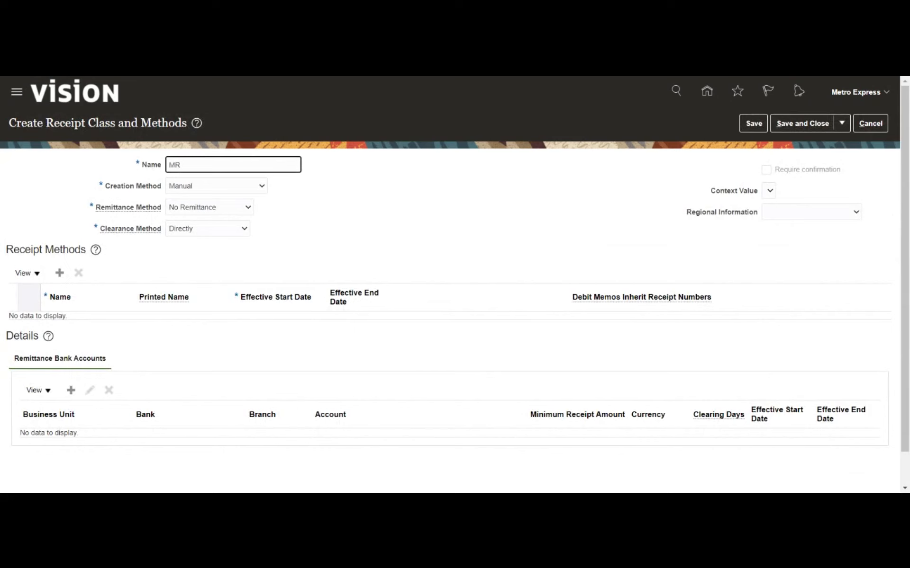
{"action": "type", "text": "DS_Manual"}
{"action": "left_click", "coordinate": [397, 212]}
{"action": "left_click", "coordinate": [219, 210]}
{"action": "left_click", "coordinate": [223, 227]}
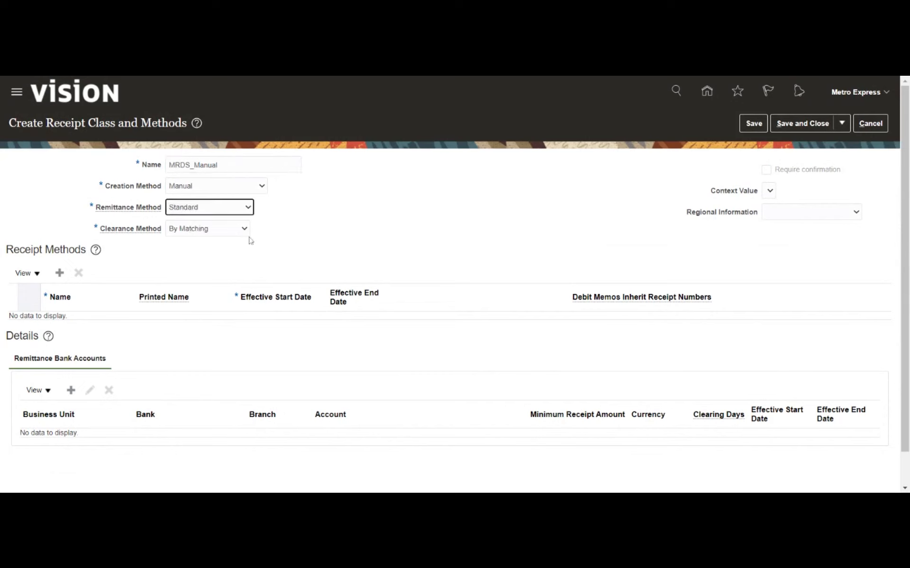
Add a receipt method to the class with MRDS_Receipt as both its name and printed name
{"action": "left_click", "coordinate": [67, 275]}
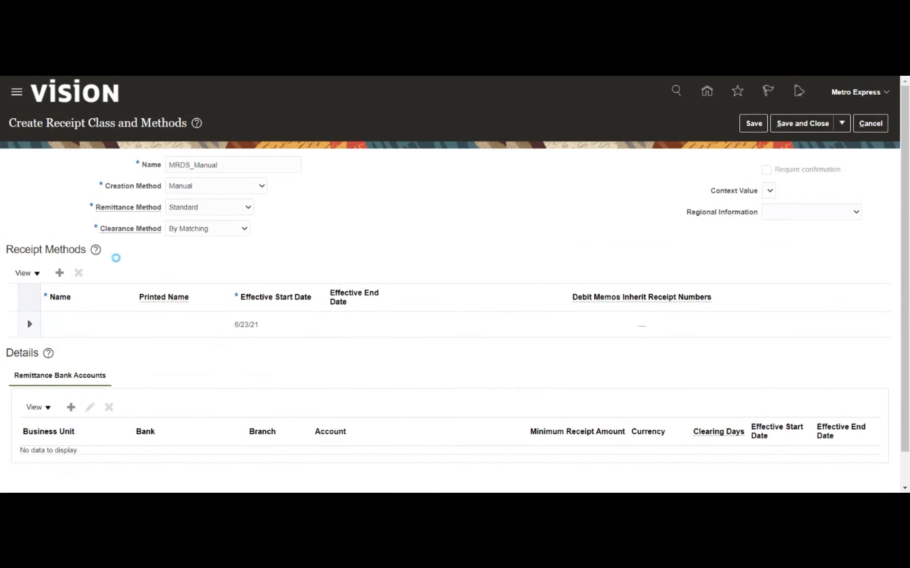
{"action": "left_click", "coordinate": [66, 326]}
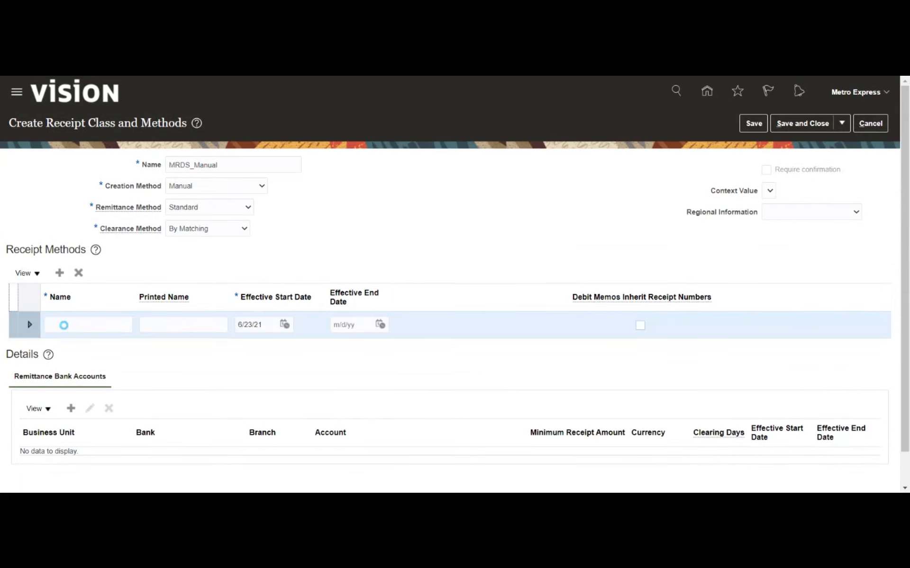
{"action": "type", "text": "MRDS"}
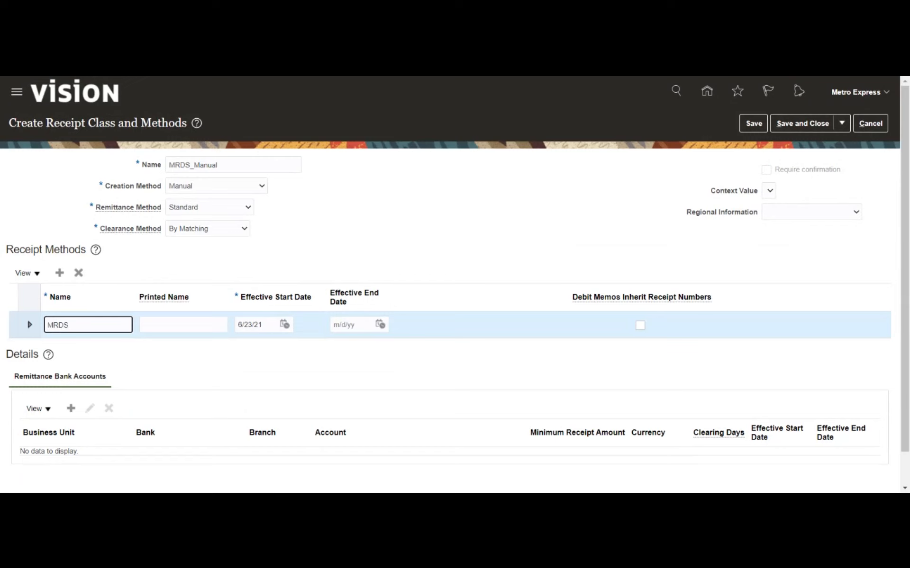
{"action": "type", "text": "_Receipt"}
{"action": "key", "text": "Tab"}
{"action": "type", "text": "MRDS_Receipt"}
Set the receipt method's effective start date to 1/1/21
{"action": "left_click", "coordinate": [284, 324]}
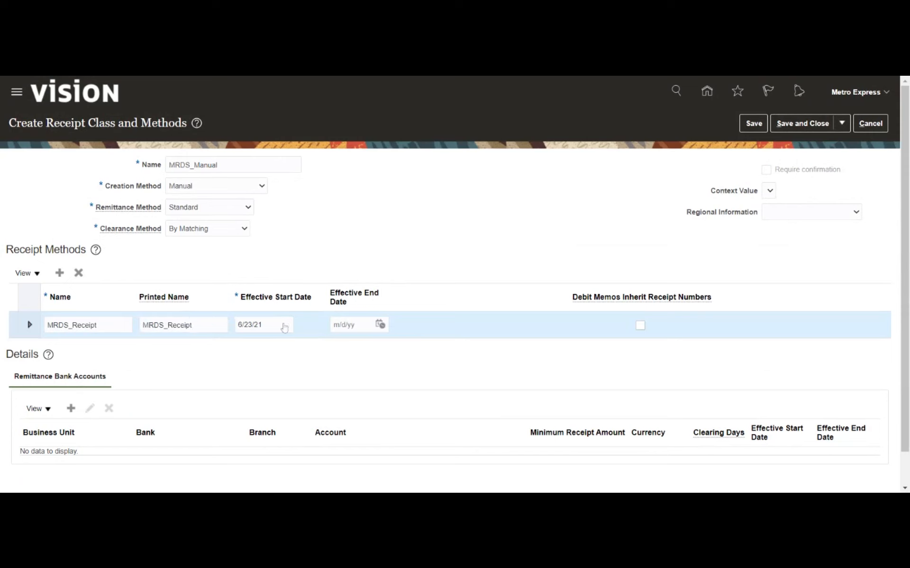
{"action": "left_click", "coordinate": [324, 350]}
{"action": "left_click", "coordinate": [329, 358]}
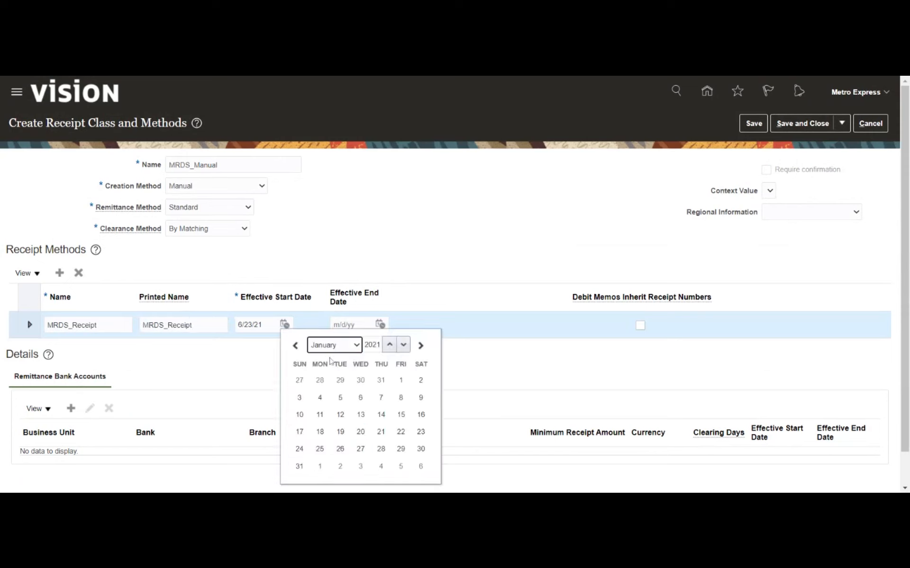
{"action": "left_click", "coordinate": [403, 385]}
{"action": "left_click", "coordinate": [403, 384]}
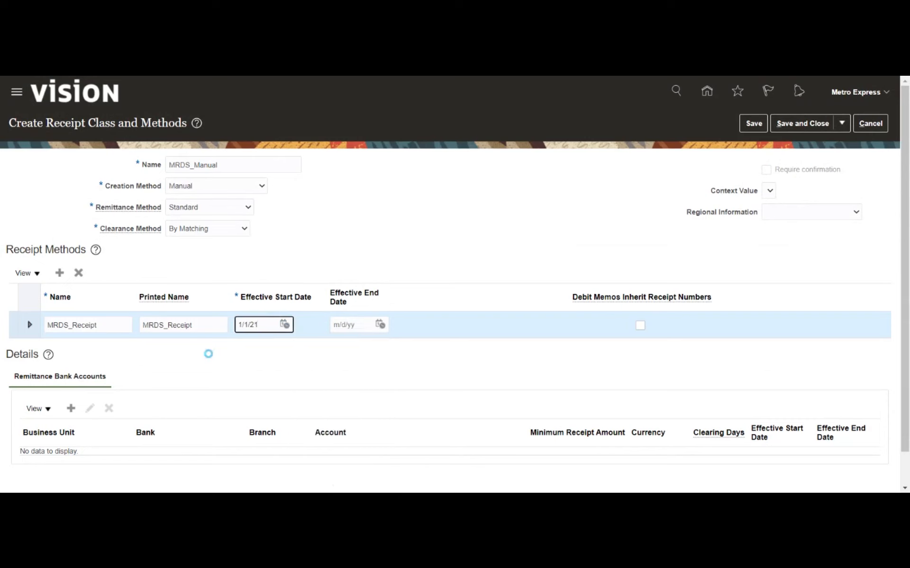
Start a new remittance bank account for the receipt method and assign it to Metro Business unit, dismissing the error
{"action": "left_click", "coordinate": [71, 409]}
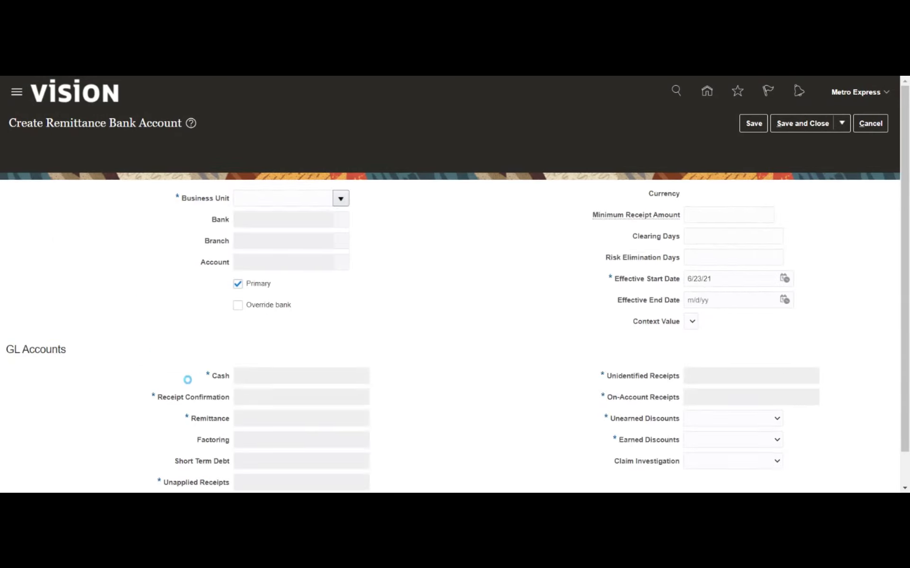
{"action": "left_click", "coordinate": [537, 201]}
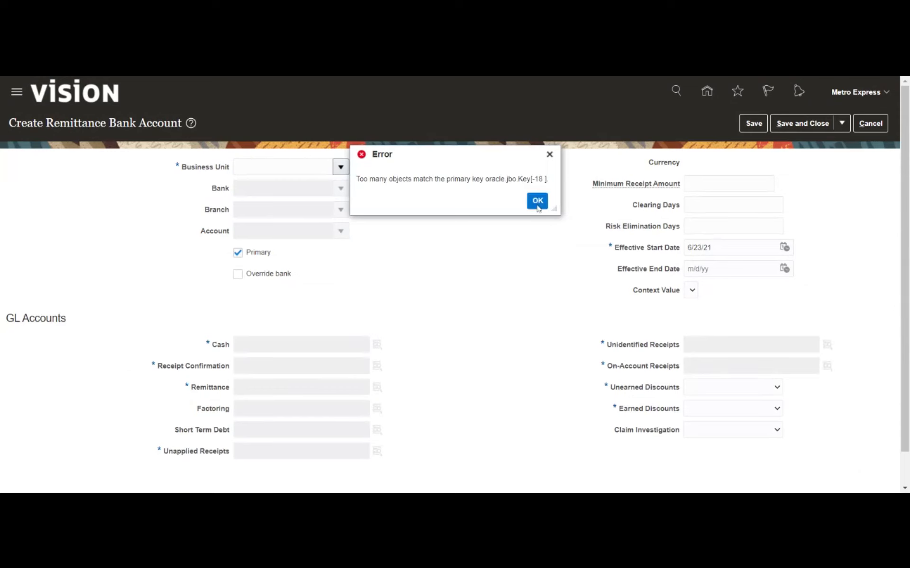
{"action": "left_click", "coordinate": [341, 166]}
{"action": "scroll", "coordinate": [334, 236], "scroll_direction": "down", "scroll_amount": 4}
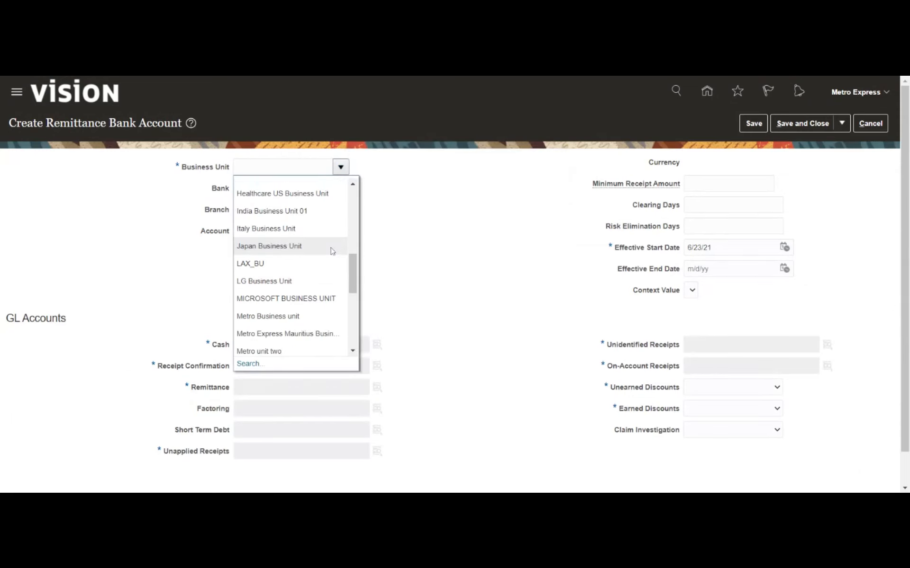
{"action": "scroll", "coordinate": [330, 245], "scroll_direction": "down", "scroll_amount": 3}
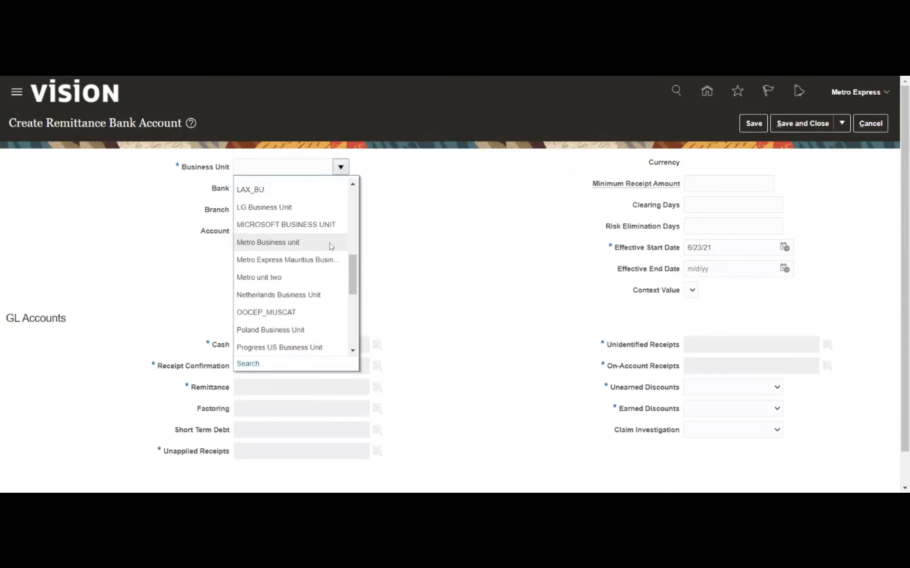
{"action": "left_click", "coordinate": [290, 249]}
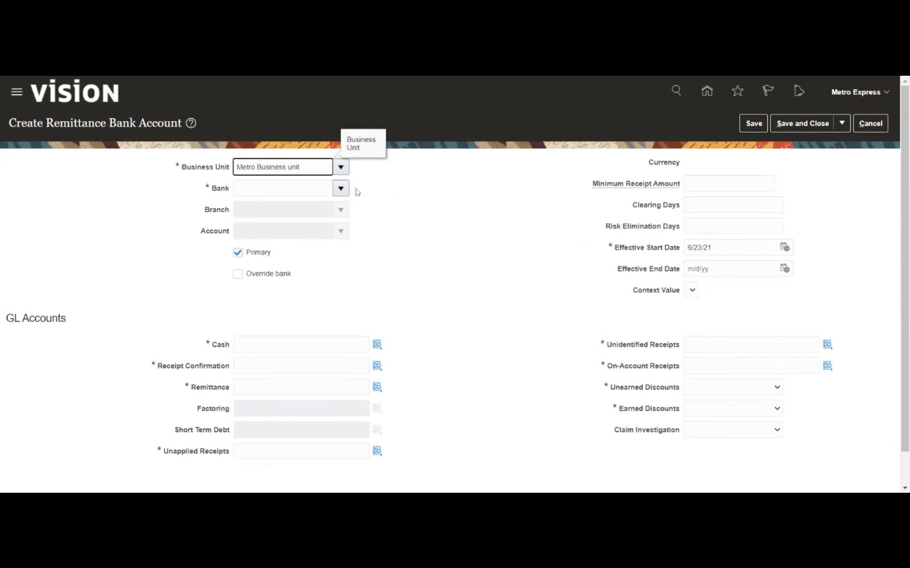
Choose Maurititus Bank with the Maur - HQ branch and Maur - Main Account for the remittance bank account
{"action": "left_click", "coordinate": [340, 189]}
{"action": "left_click", "coordinate": [334, 210]}
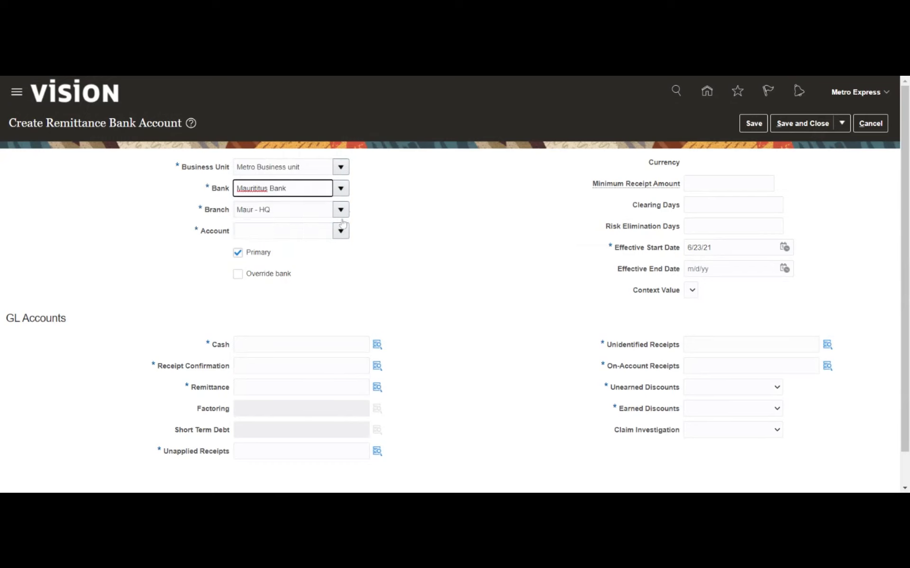
{"action": "left_click", "coordinate": [343, 230]}
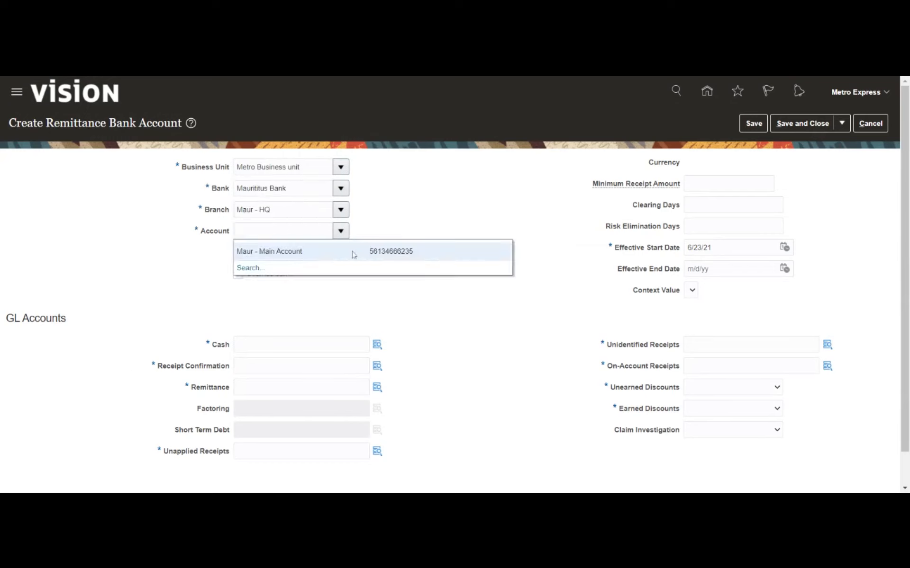
{"action": "left_click", "coordinate": [353, 254]}
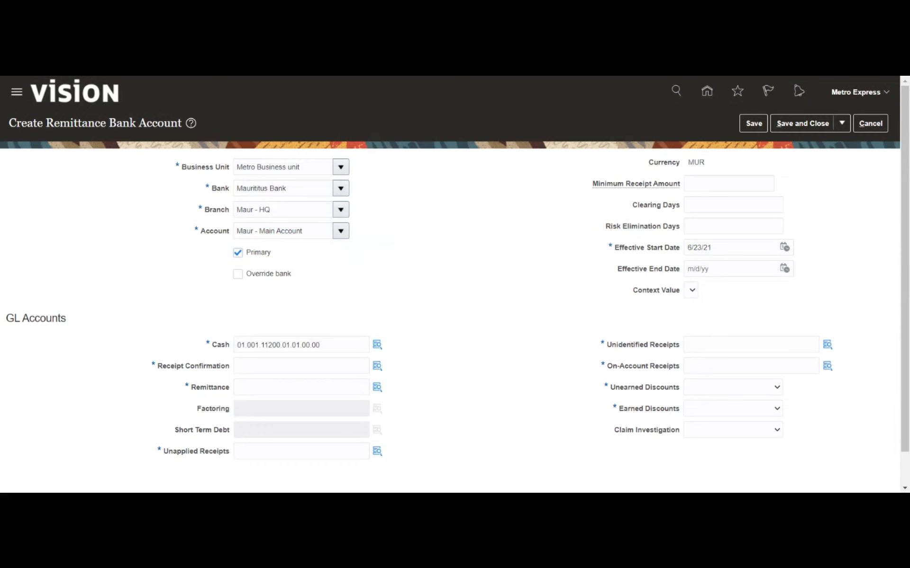
Copy the Cash account combination 01.001.11200.01.01.00.00 into the Receipt Confirmation account
{"action": "left_click", "coordinate": [342, 347]}
{"action": "key", "text": "ctrl+a"}
{"action": "key", "text": "ctrl+c"}
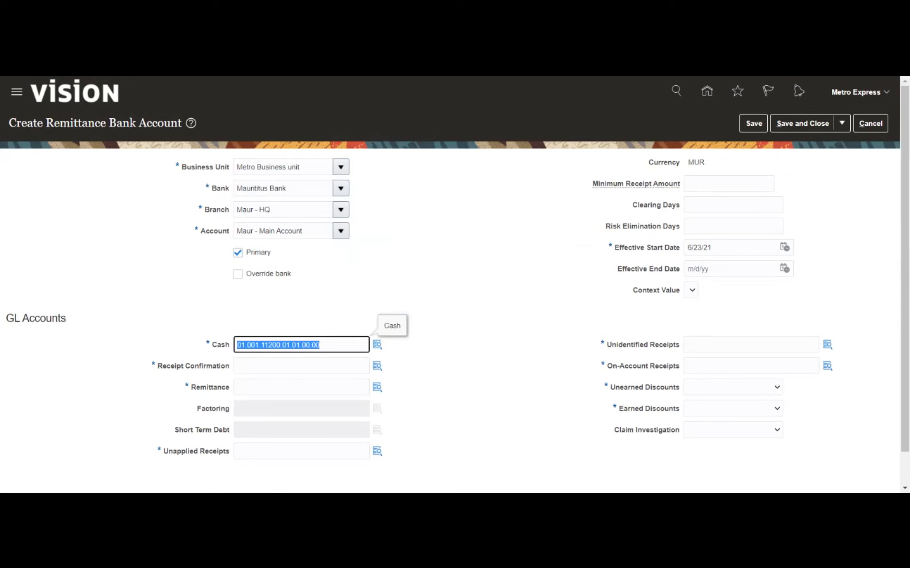
{"action": "left_click", "coordinate": [331, 366]}
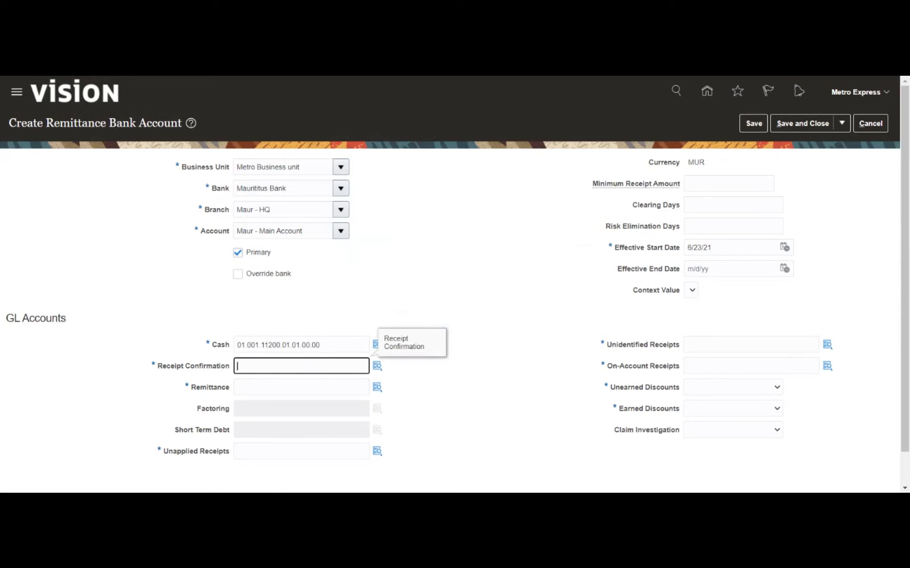
{"action": "key", "text": "ctrl+v"}
Change the Receipt Confirmation combination's Account segment to 12170 Confirmed Receipts, finding it by the description %recei%
{"action": "left_click", "coordinate": [383, 367]}
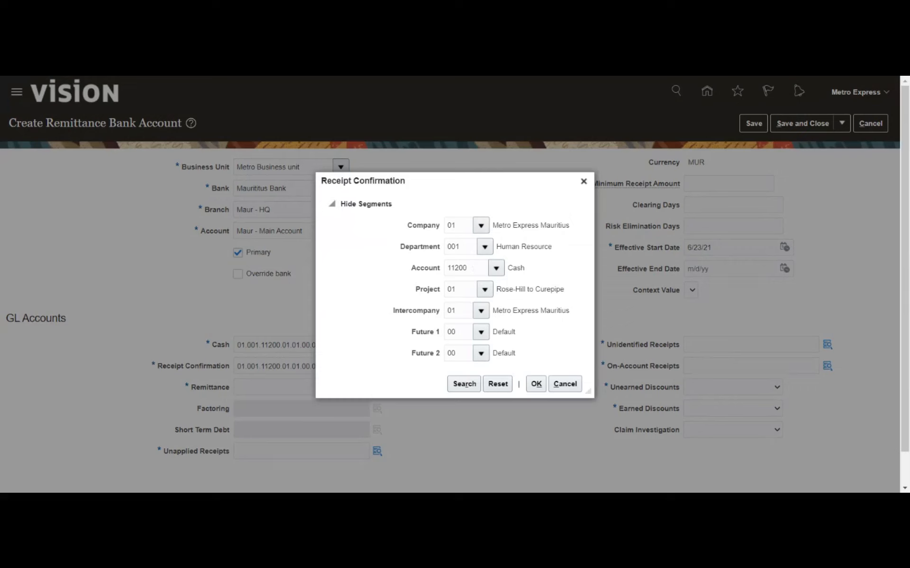
{"action": "double_click", "coordinate": [472, 268]}
{"action": "key", "text": "BackSpace"}
{"action": "left_click", "coordinate": [497, 272]}
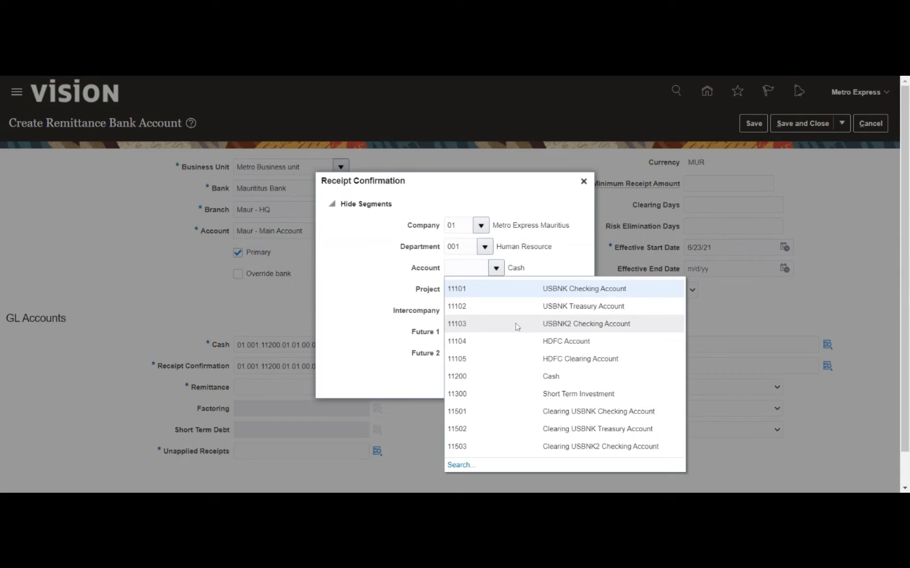
{"action": "left_click", "coordinate": [521, 411]}
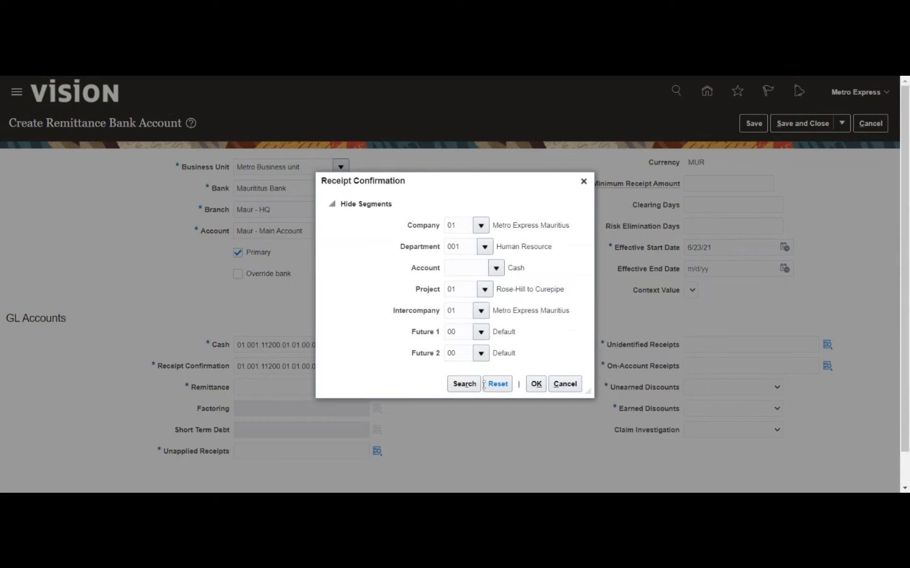
{"action": "left_click", "coordinate": [487, 286]}
{"action": "type", "text": "%rec"}
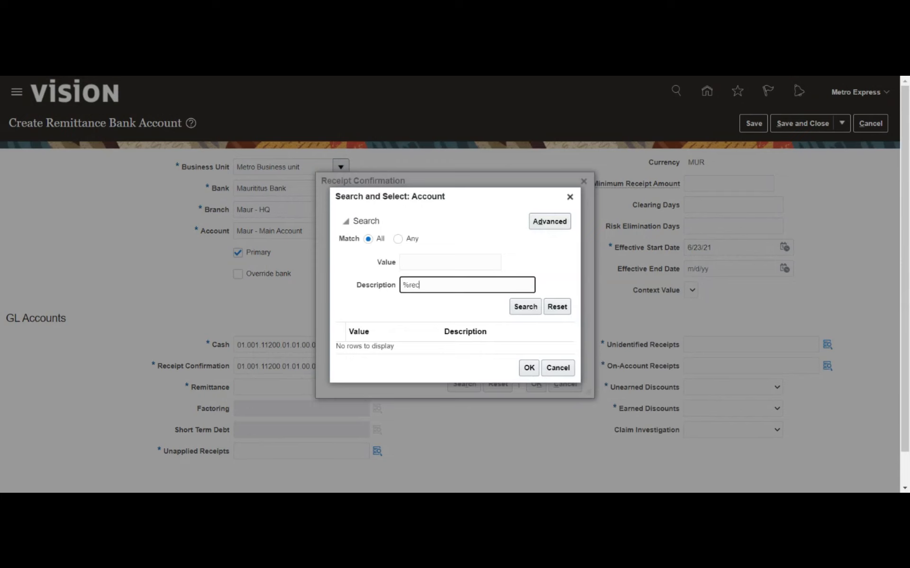
{"action": "type", "text": "%con%"}
{"action": "left_click", "coordinate": [520, 309]}
{"action": "type", "text": "%recei%"}
{"action": "key", "text": "Return"}
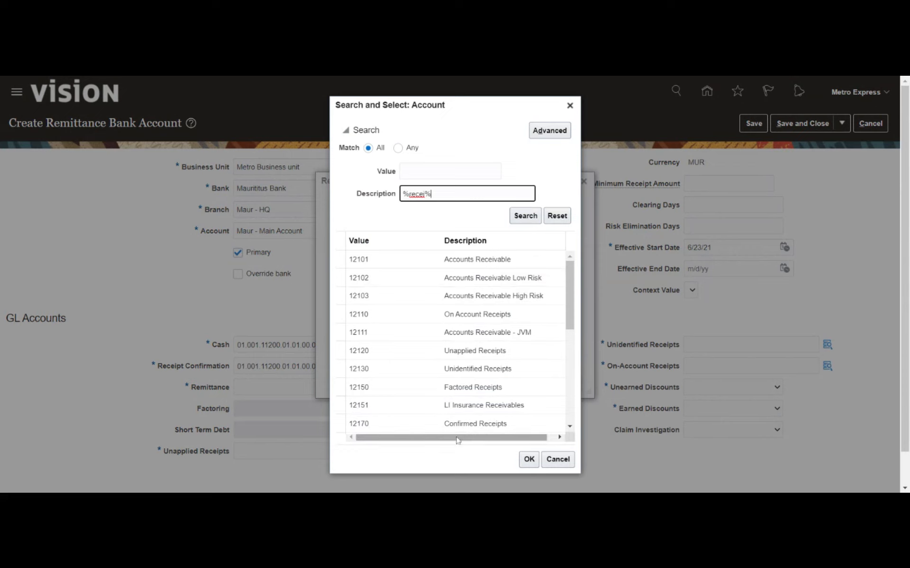
{"action": "left_click", "coordinate": [491, 429]}
{"action": "left_click", "coordinate": [529, 459]}
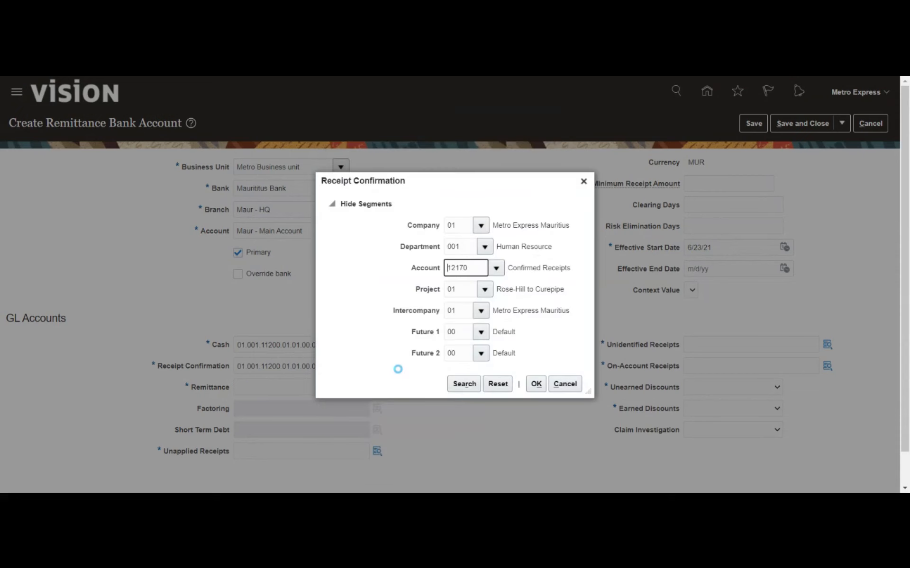
{"action": "left_click", "coordinate": [536, 384]}
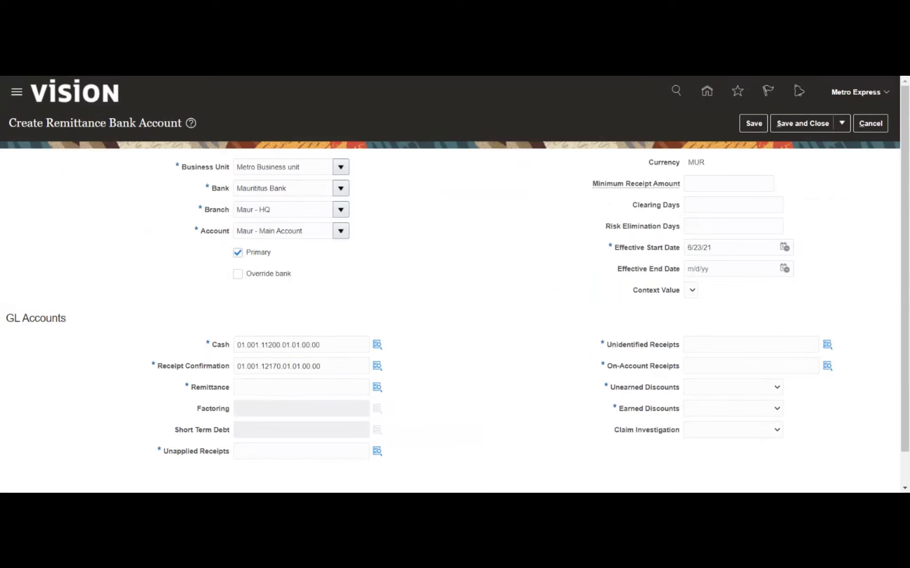
Fill the Remittance account with the Cash combination and change its Account segment to 12160 Remittance, found by the description %rem%
{"action": "left_click", "coordinate": [293, 391]}
{"action": "type", "text": "01.001.11200.01.01.00.00"}
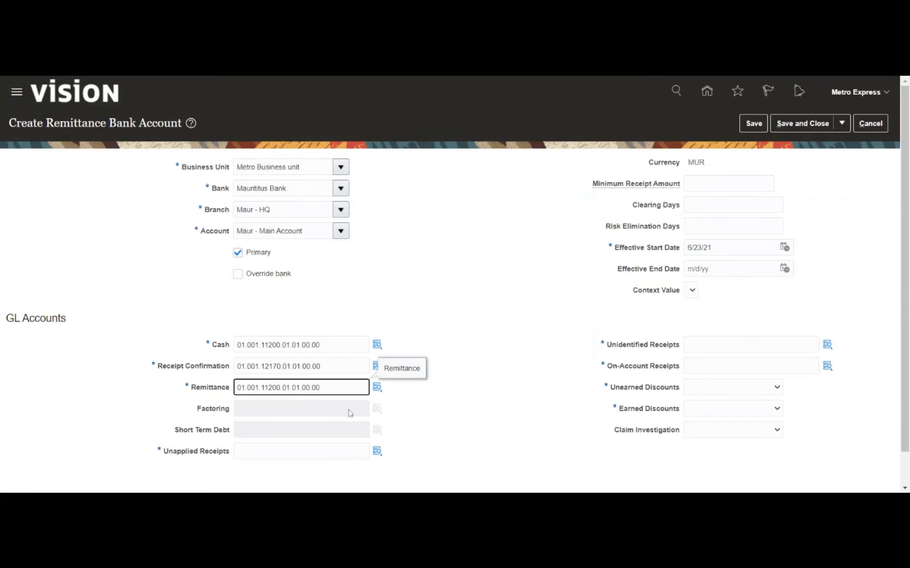
{"action": "left_click", "coordinate": [379, 391]}
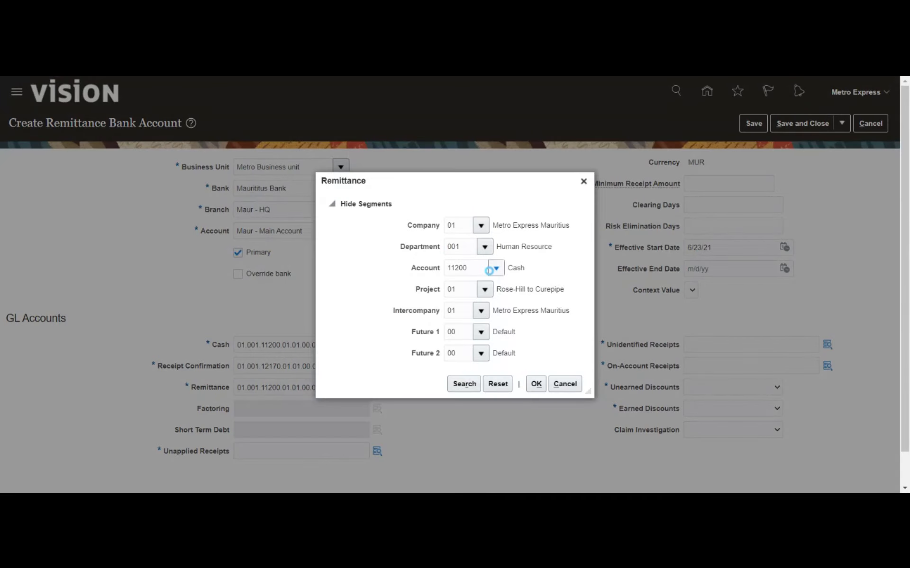
{"action": "double_click", "coordinate": [483, 271]}
{"action": "key", "text": "BackSpace"}
{"action": "left_click", "coordinate": [496, 272]}
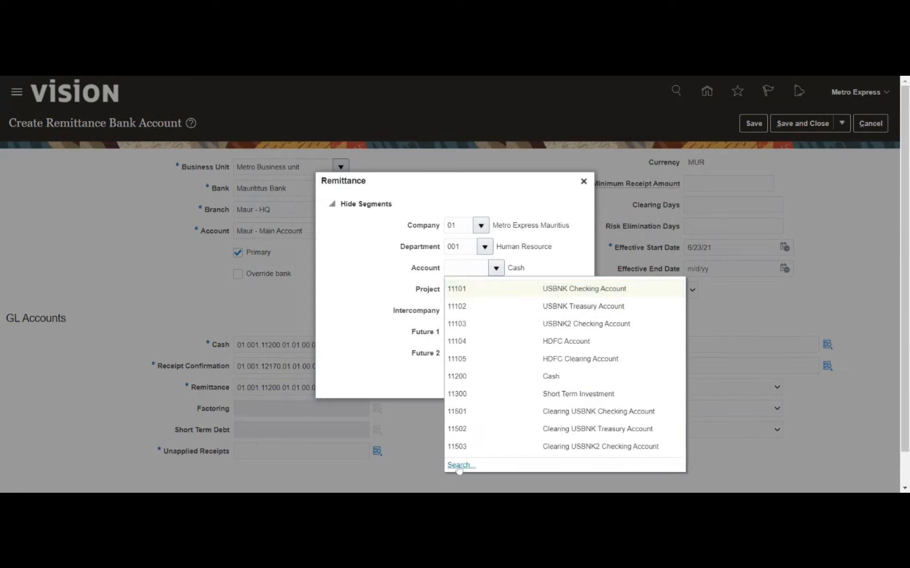
{"action": "left_click", "coordinate": [460, 468]}
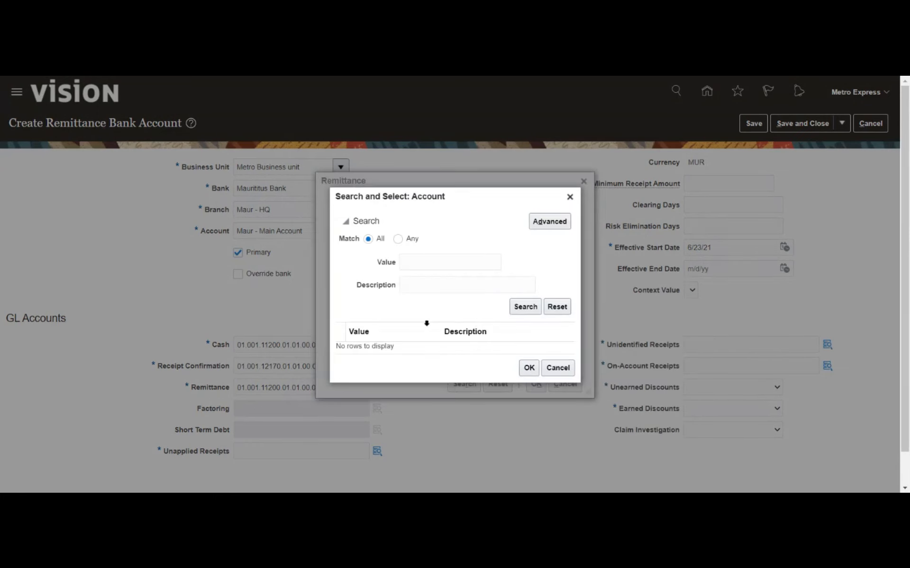
{"action": "left_click", "coordinate": [430, 286]}
{"action": "type", "text": "%r"}
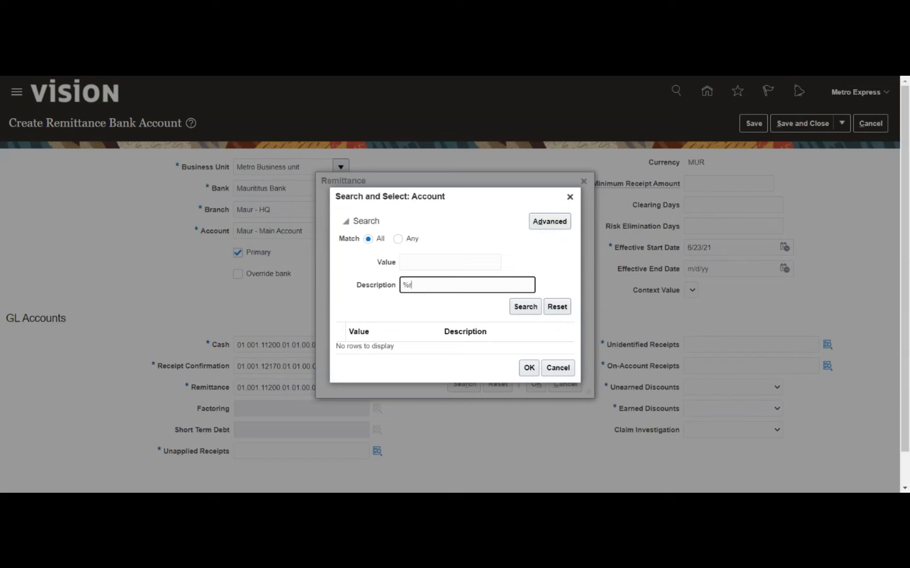
{"action": "type", "text": "em%"}
{"action": "key", "text": "Return"}
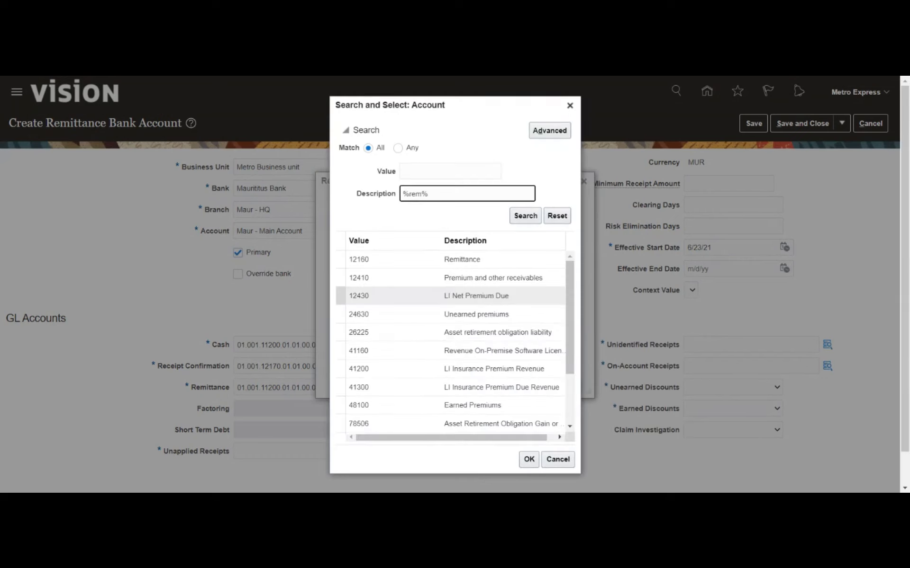
{"action": "left_click", "coordinate": [528, 459]}
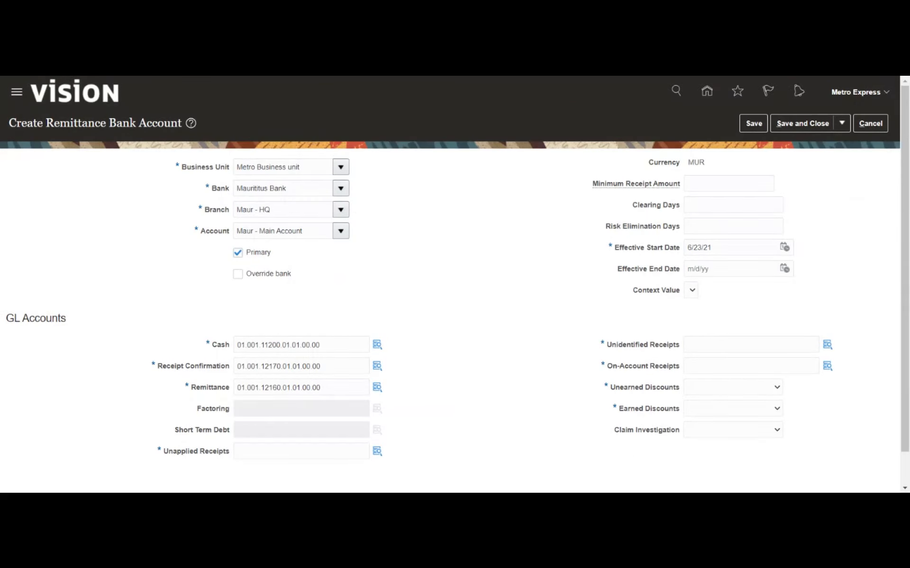
Fill the Unapplied Receipts account with the Cash combination and change its Account segment to 12120, found by the description %unap%
{"action": "left_click", "coordinate": [326, 452]}
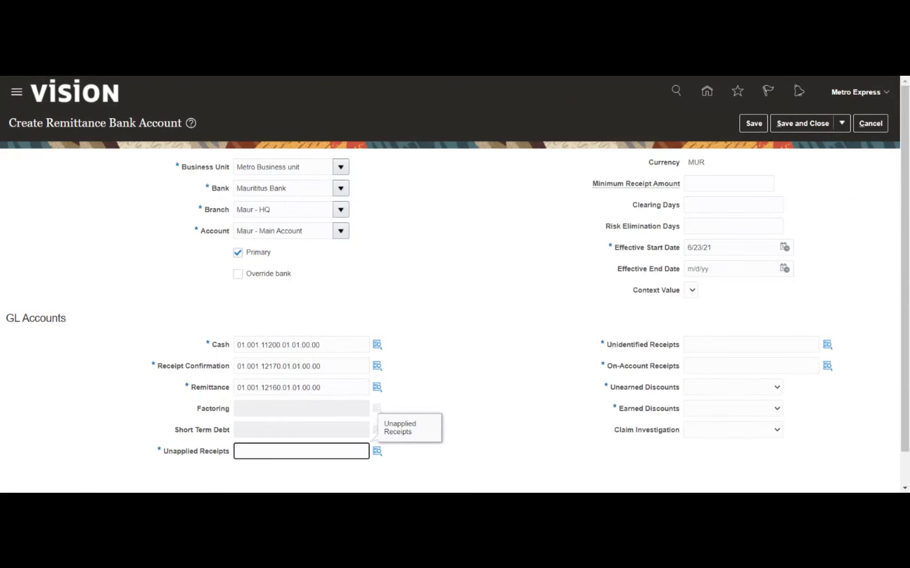
{"action": "type", "text": "01.001.11200.01.01.00.00"}
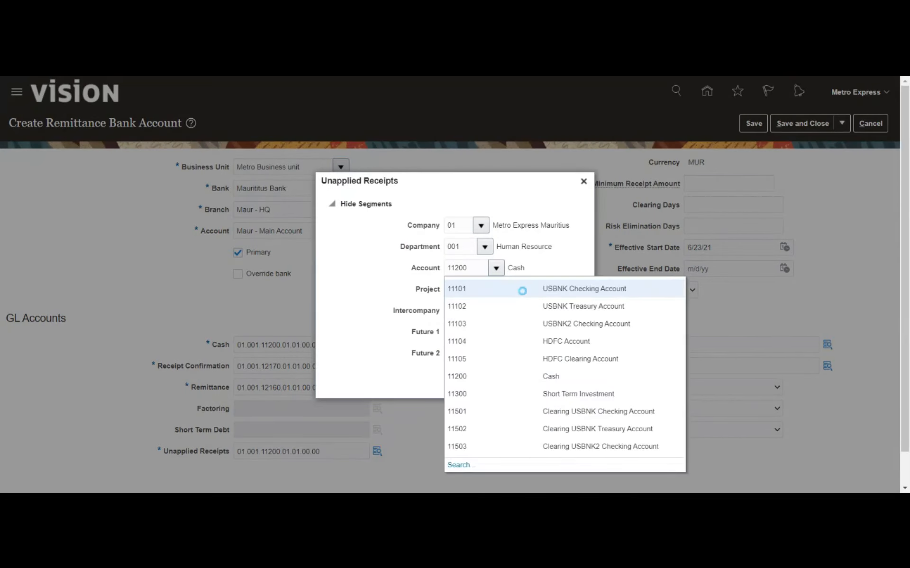
{"action": "left_click", "coordinate": [467, 466]}
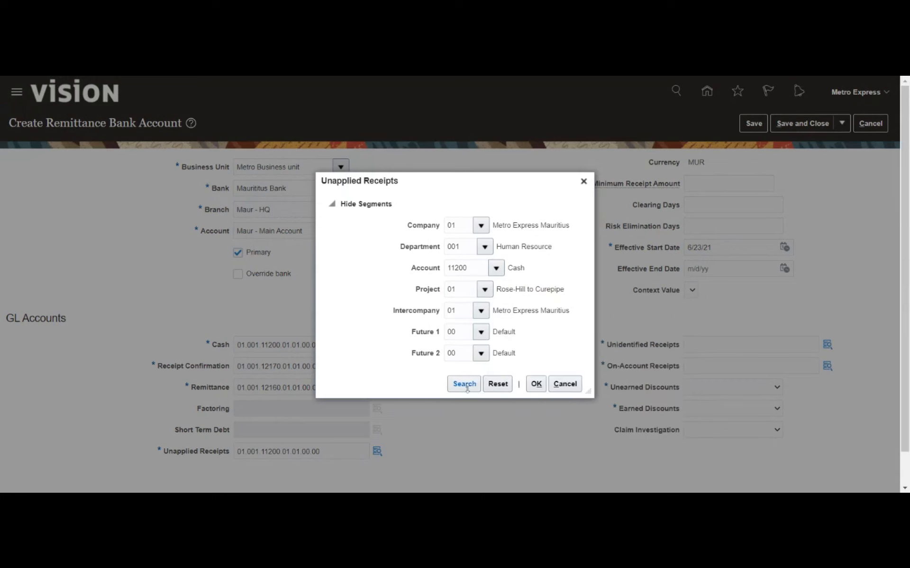
{"action": "key", "text": "BackSpace"}
{"action": "left_click", "coordinate": [450, 284]}
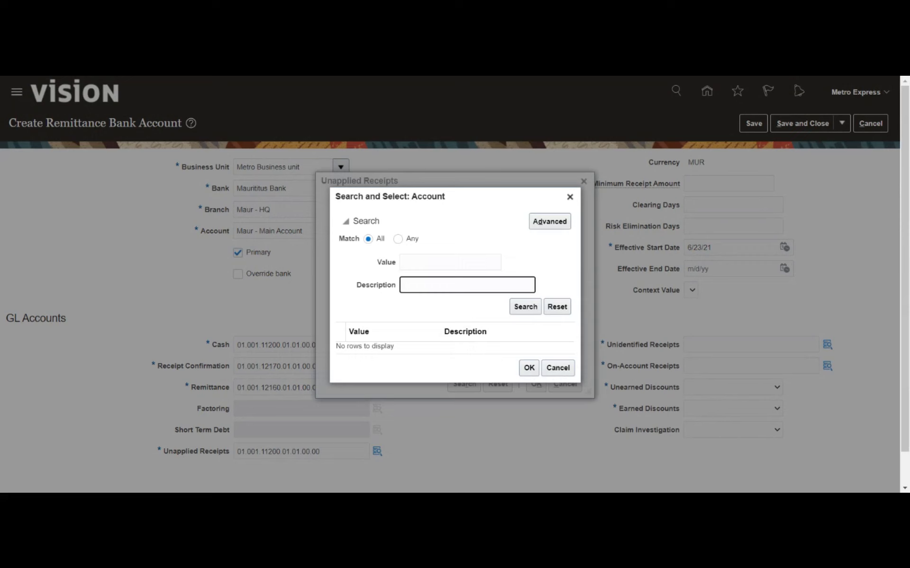
{"action": "type", "text": "%unap%"}
{"action": "left_click", "coordinate": [511, 309]}
{"action": "left_click", "coordinate": [506, 336]}
{"action": "left_click", "coordinate": [527, 383]}
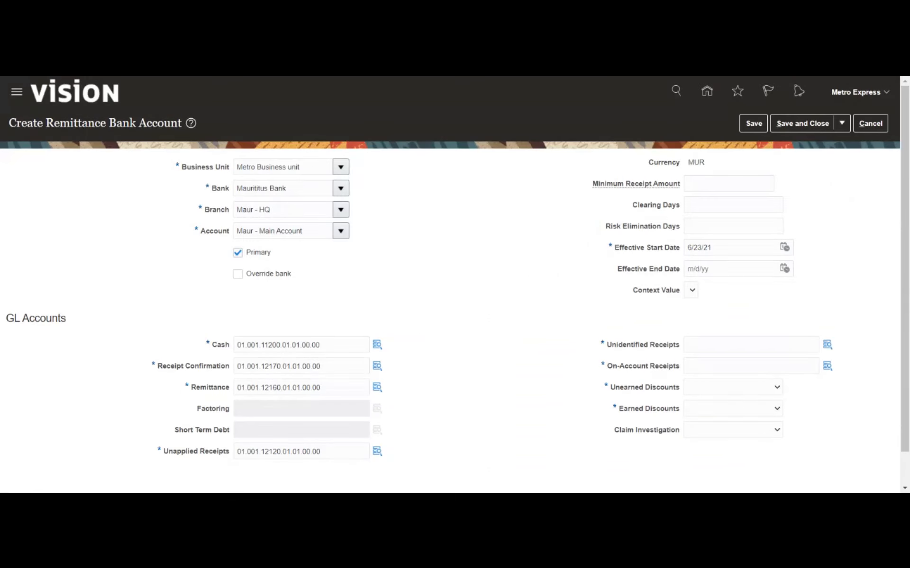
Fill the Unidentified Receipts account with the Cash combination and change its Account segment to 12130 Unidentified Receipts, found by the description %unide%
{"action": "left_click", "coordinate": [720, 344]}
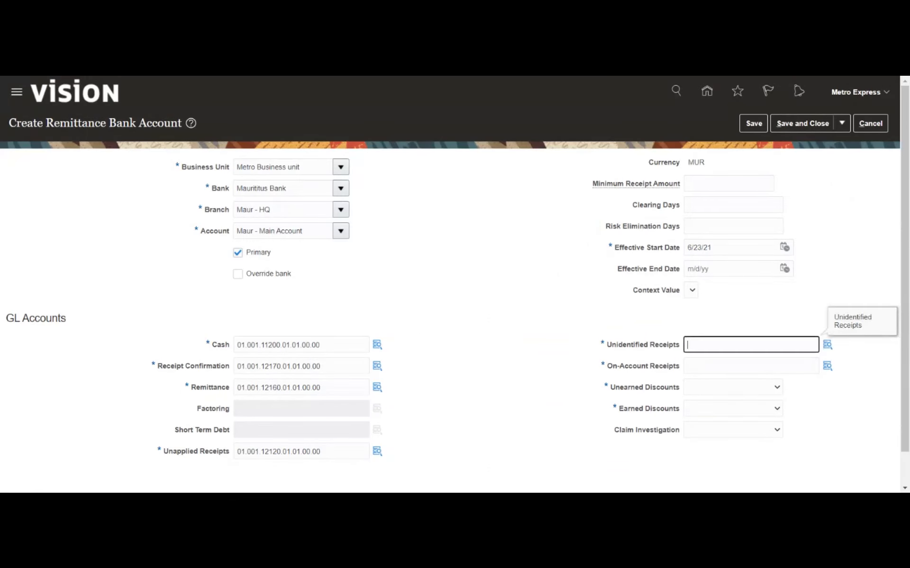
{"action": "type", "text": "01.001.11200.01.01.00.00"}
{"action": "key", "text": "Tab"}
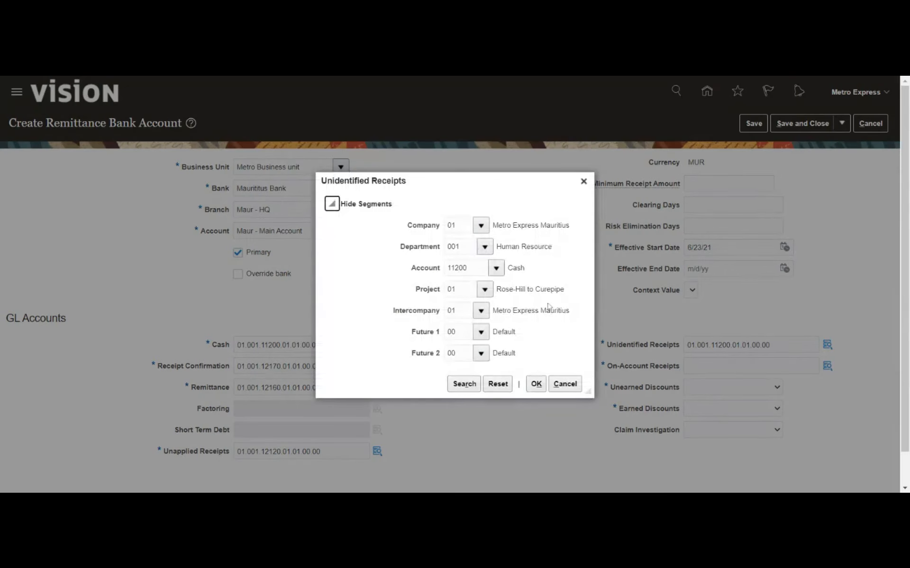
{"action": "left_click", "coordinate": [471, 270]}
{"action": "double_click", "coordinate": [472, 270]}
{"action": "key", "text": "BackSpace"}
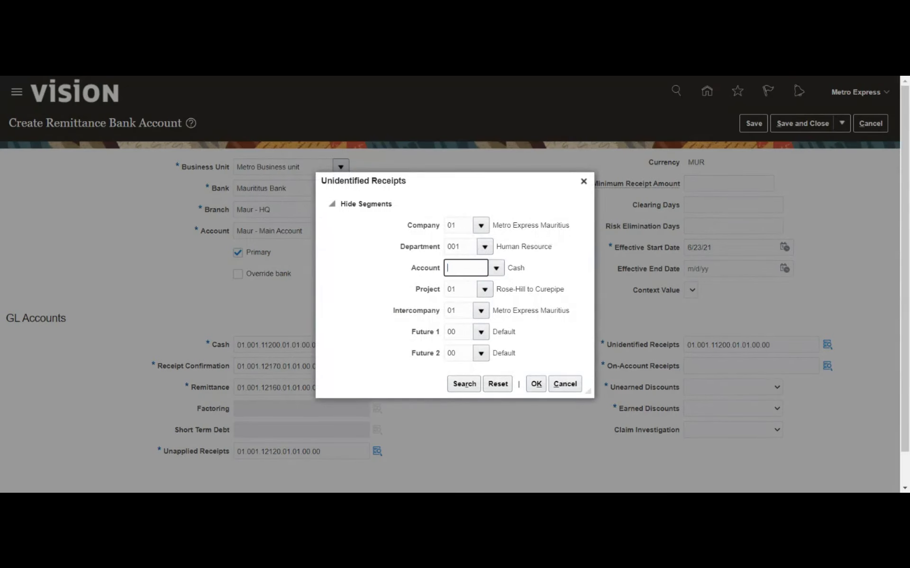
{"action": "left_click", "coordinate": [503, 282]}
{"action": "left_click", "coordinate": [496, 268]}
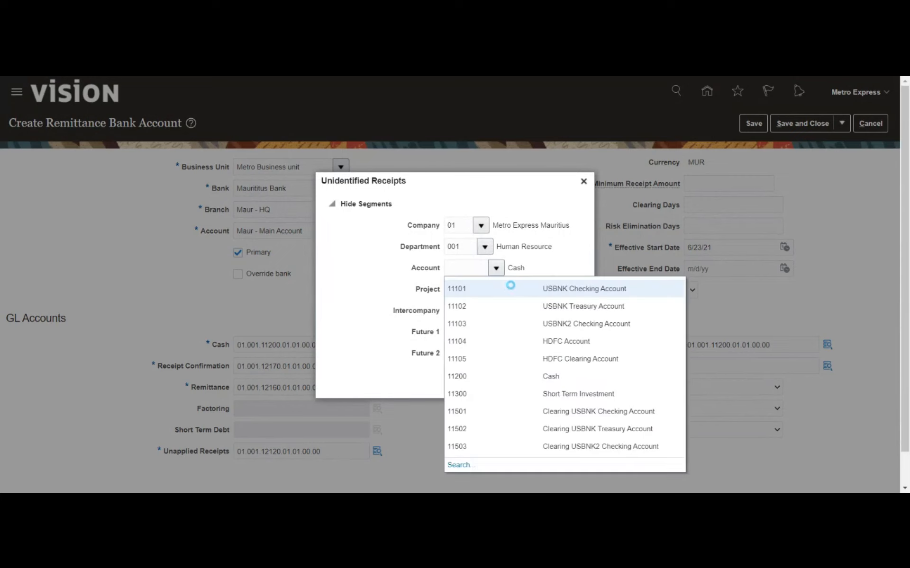
{"action": "left_click", "coordinate": [458, 464]}
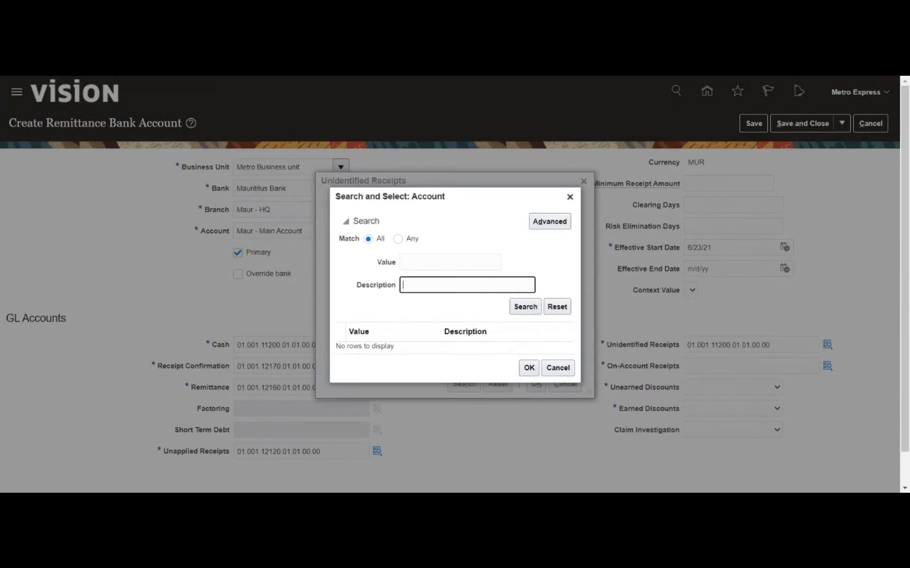
{"action": "type", "text": "%unide%"}
{"action": "key", "text": "Return"}
{"action": "left_click", "coordinate": [478, 346]}
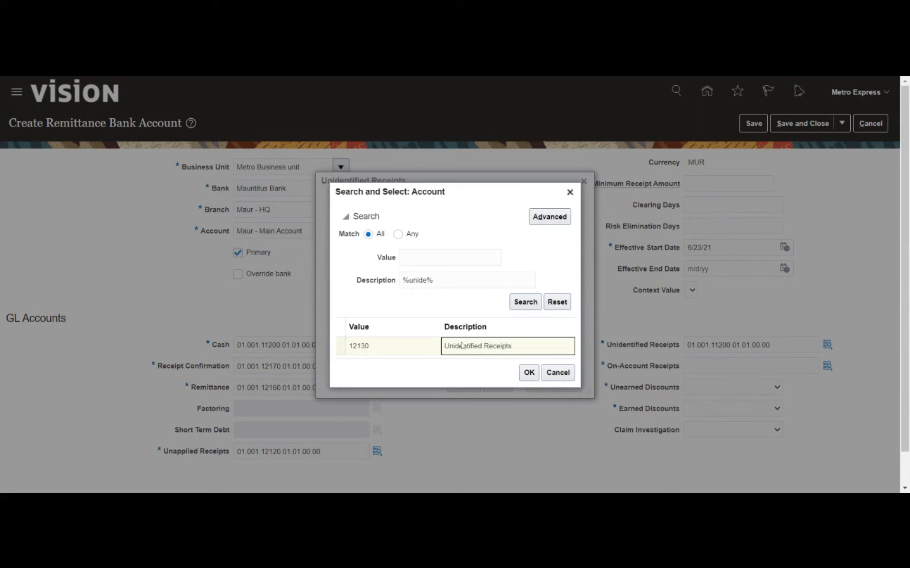
{"action": "left_click", "coordinate": [517, 373]}
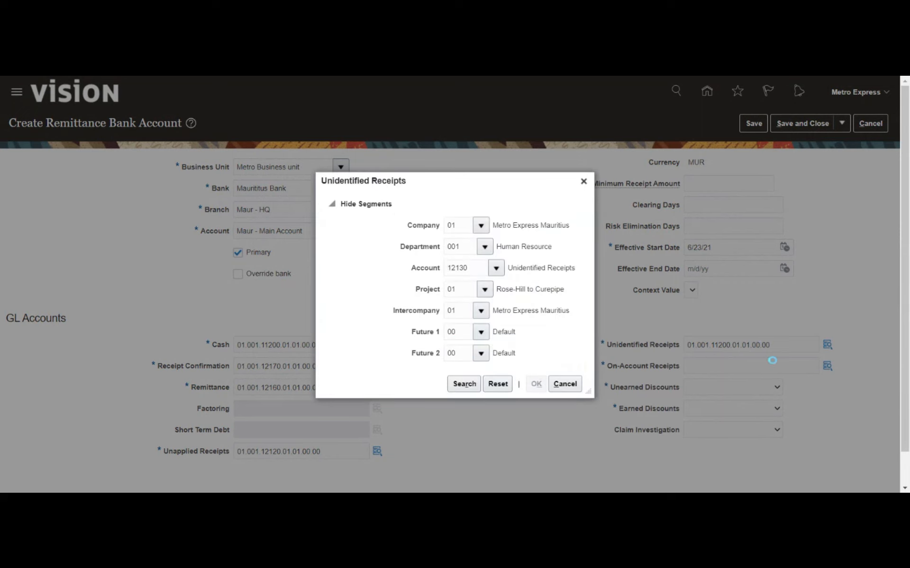
Fill the On-Account Receipts account with the Cash combination and change its Account segment to 12110 On Account Receipts, found by the description %on%acc%
{"action": "left_click", "coordinate": [772, 366]}
{"action": "type", "text": "01.001.11200.01.01.00.00"}
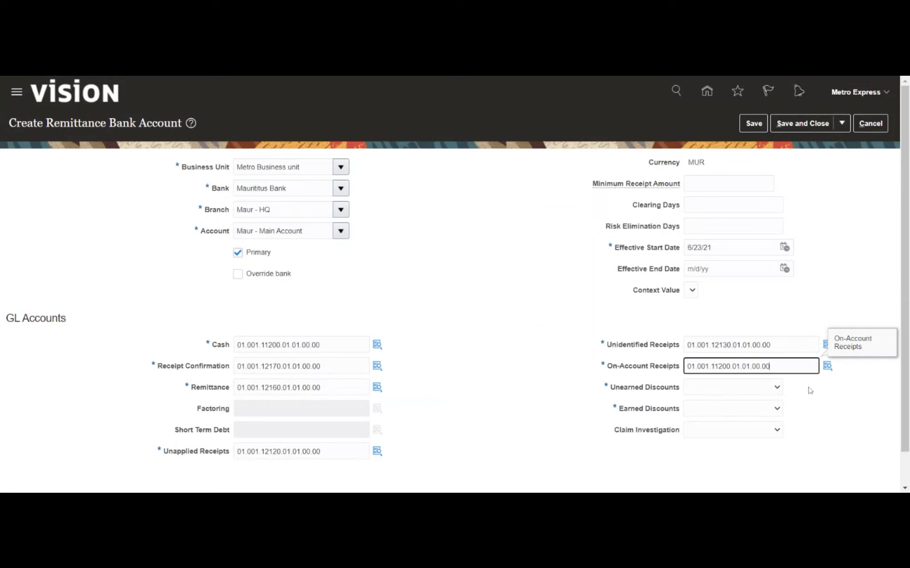
{"action": "left_click", "coordinate": [827, 367]}
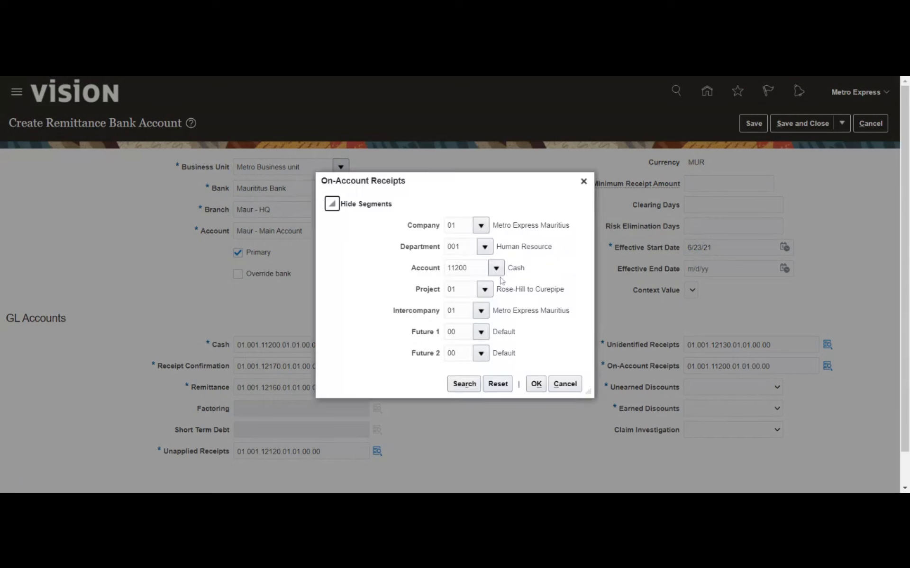
{"action": "double_click", "coordinate": [457, 268]}
{"action": "key", "text": "BackSpace"}
{"action": "left_click", "coordinate": [496, 268]}
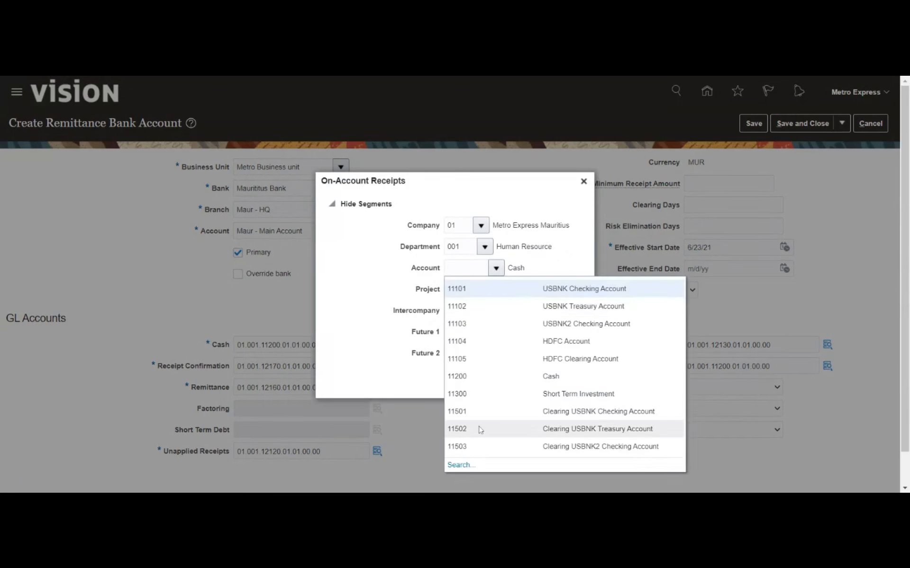
{"action": "left_click", "coordinate": [461, 465]}
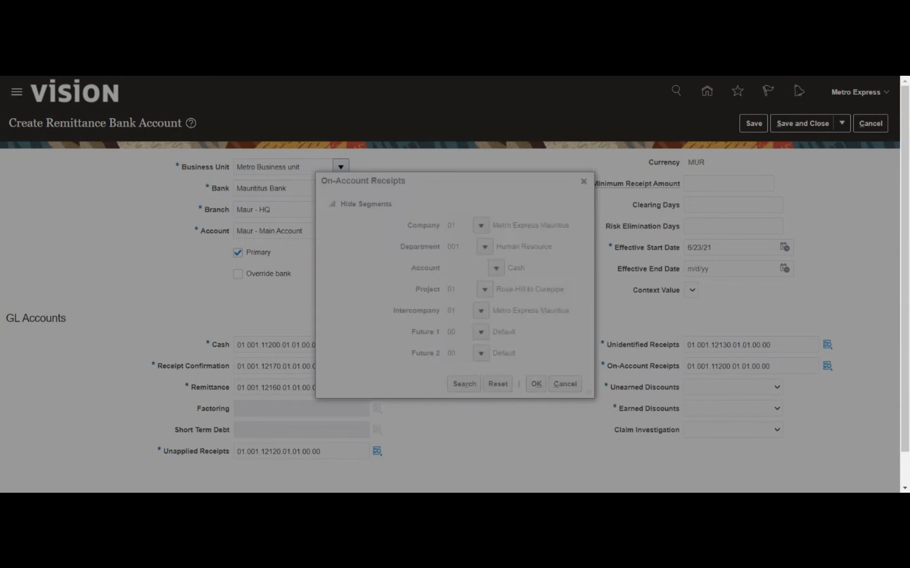
{"action": "type", "text": "%o"}
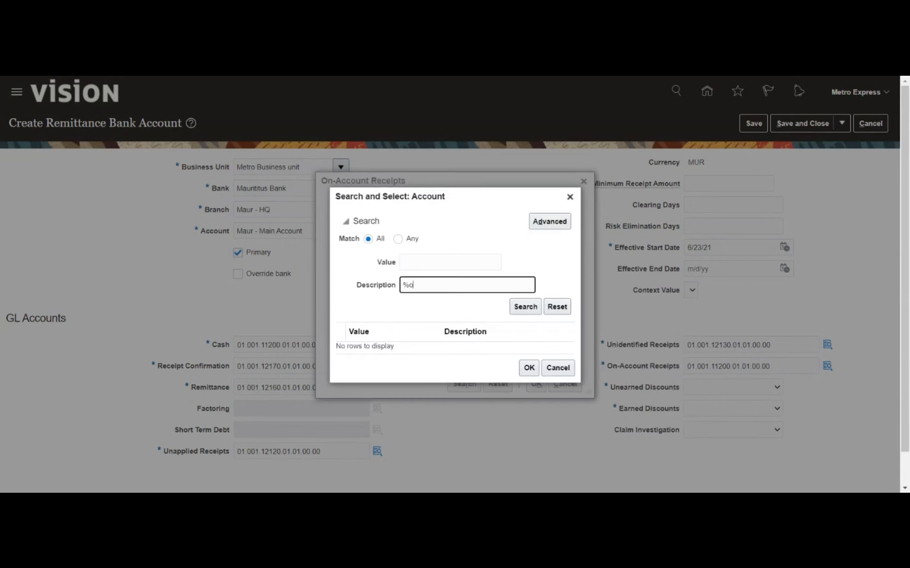
{"action": "type", "text": "n%acc%"}
{"action": "key", "text": "Return"}
{"action": "left_click", "coordinate": [506, 336]}
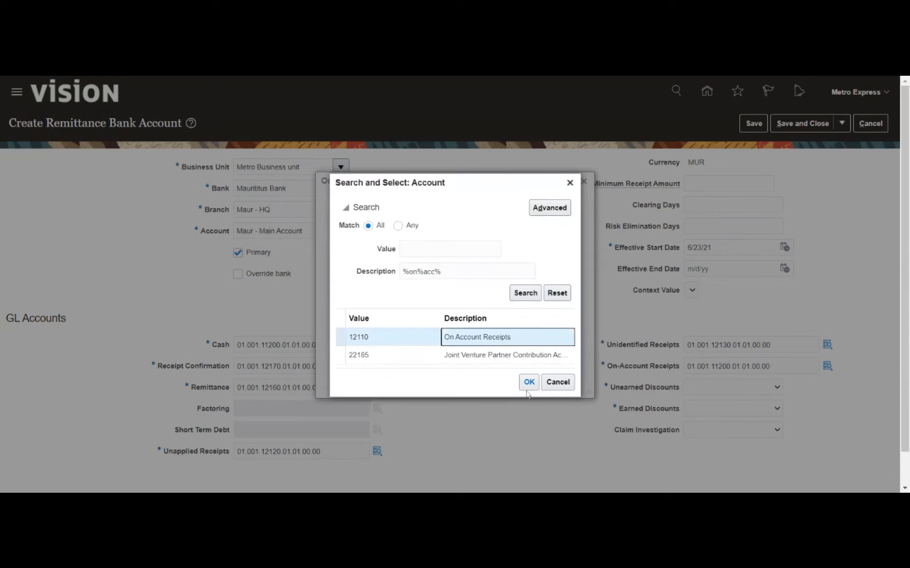
{"action": "left_click", "coordinate": [528, 381]}
{"action": "left_click", "coordinate": [535, 384]}
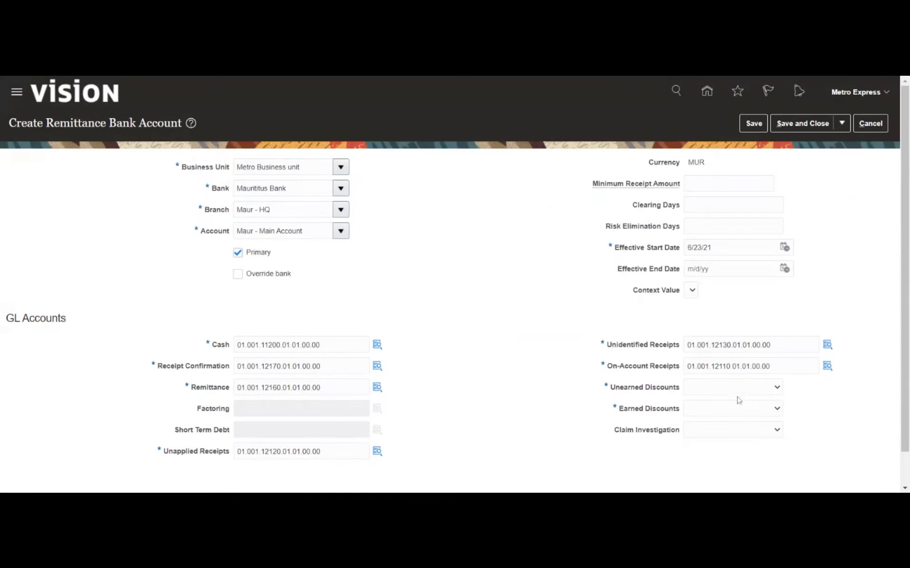
Set Unearned Discounts to MRDS_Unearned and Earned Discounts to MRDS_Earned, and save the remittance bank account
{"action": "left_click", "coordinate": [737, 398]}
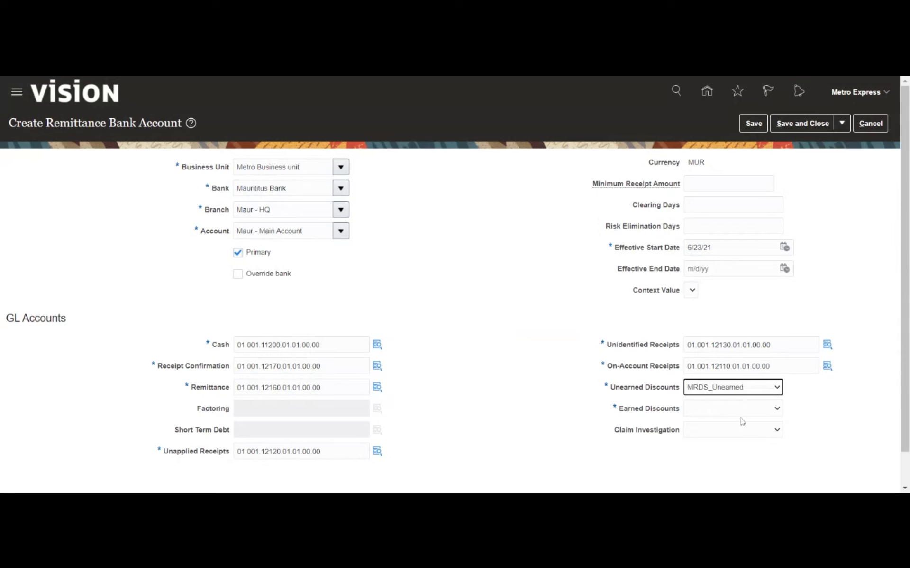
{"action": "left_click", "coordinate": [740, 412]}
{"action": "left_click", "coordinate": [747, 421]}
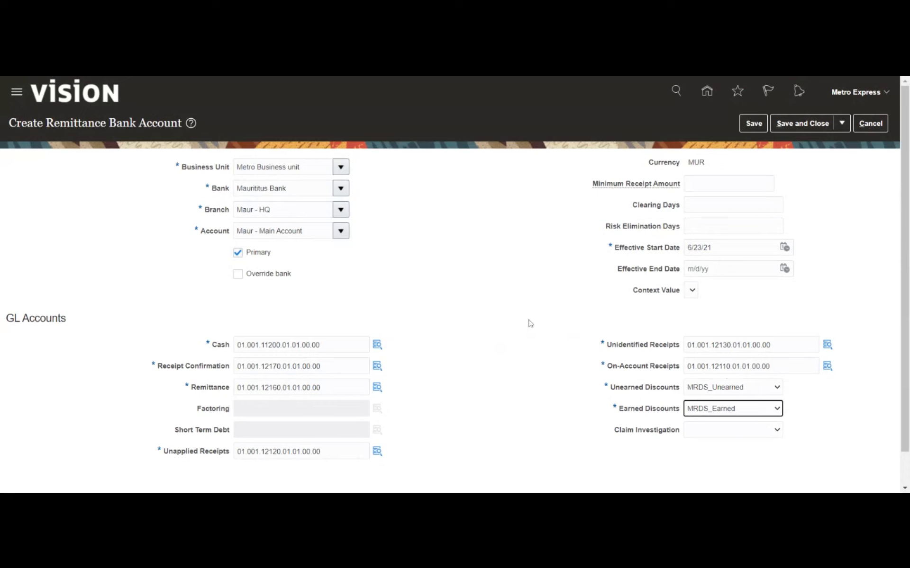
{"action": "left_click", "coordinate": [741, 132]}
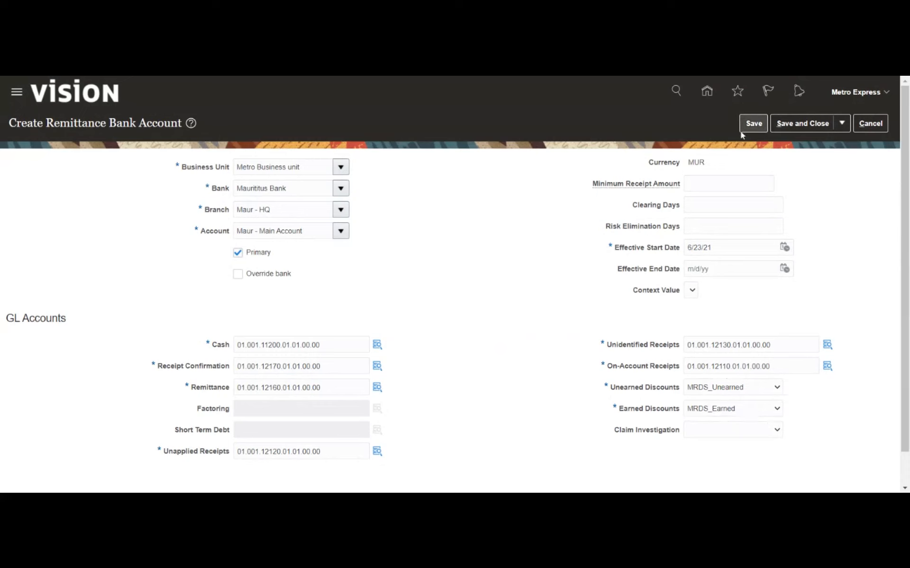
{"action": "left_click", "coordinate": [753, 127]}
Try to set the remittance bank account's effective start date to 1/1/21 and save it
{"action": "left_click", "coordinate": [784, 248]}
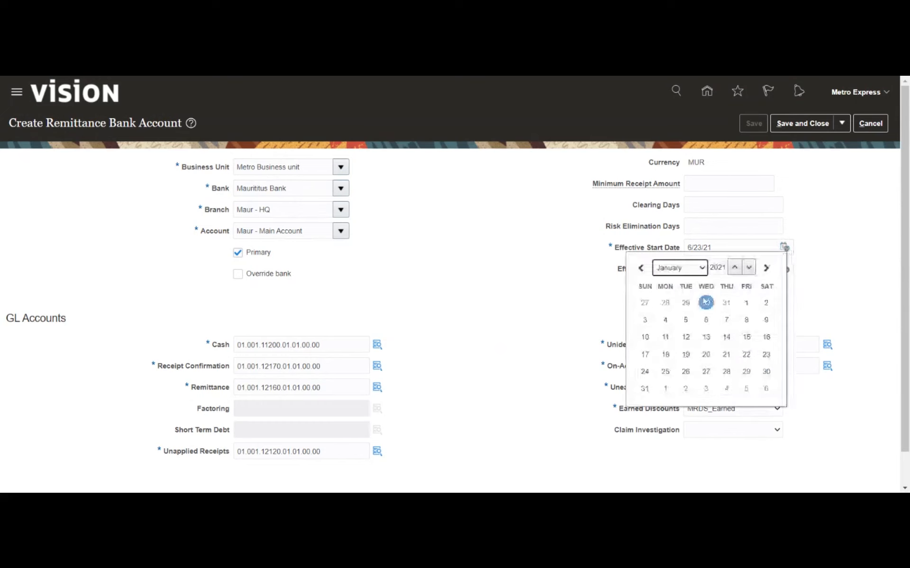
{"action": "left_click", "coordinate": [745, 302]}
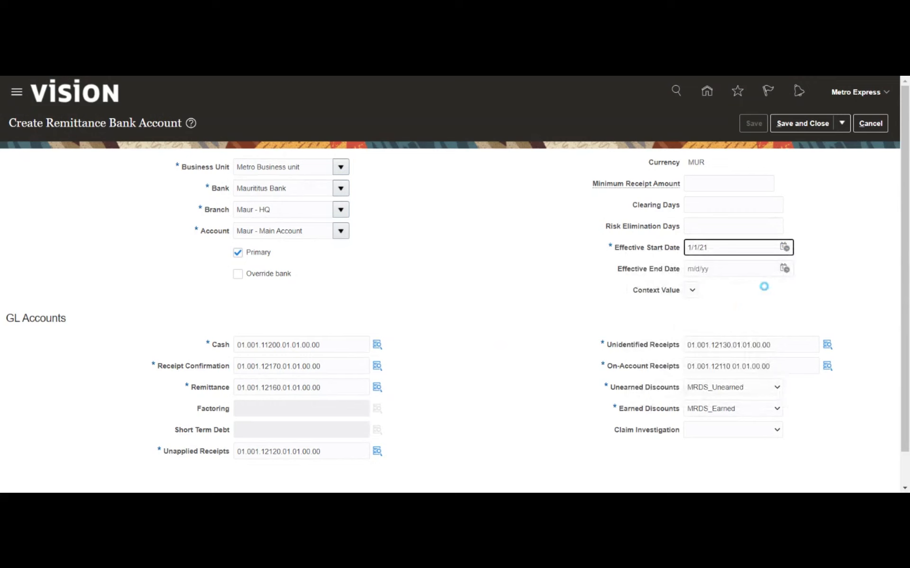
{"action": "left_click", "coordinate": [768, 124]}
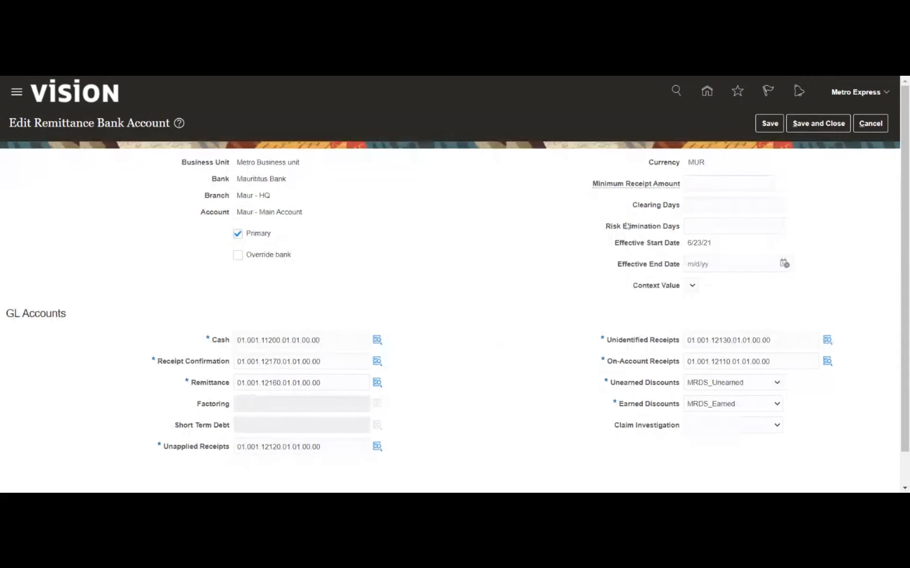
Save and close the remittance bank account and the MRDS_Manual receipt class, and leave the receipt class setup
{"action": "left_click", "coordinate": [801, 127]}
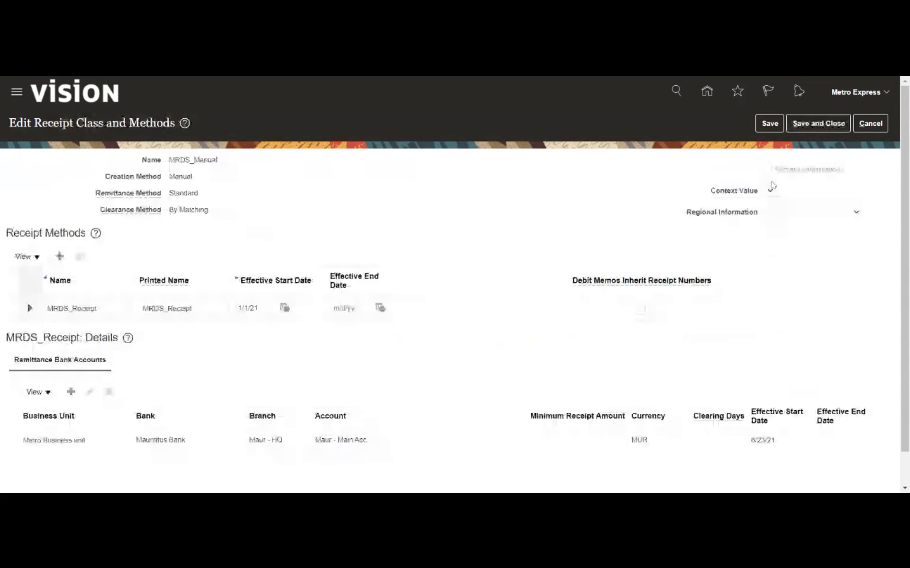
{"action": "left_click", "coordinate": [776, 126]}
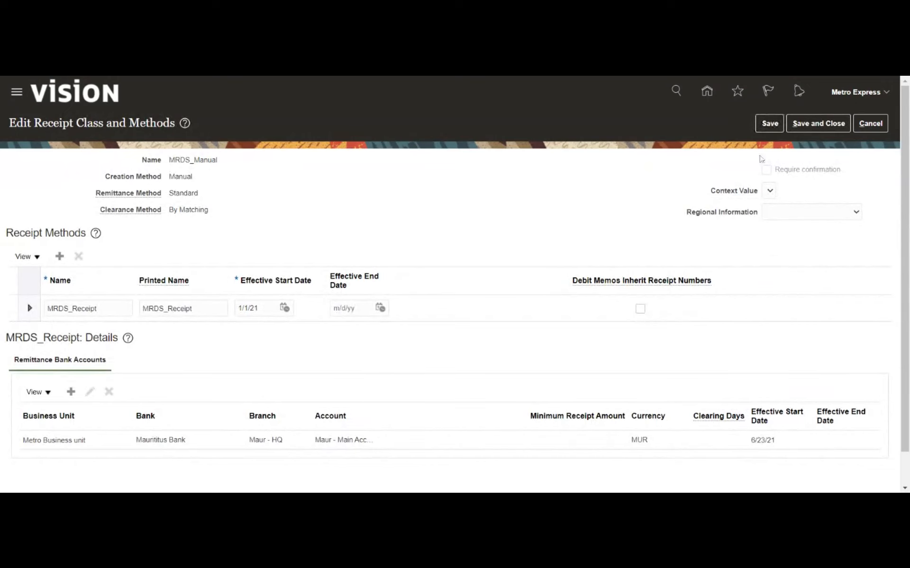
{"action": "left_click", "coordinate": [805, 124]}
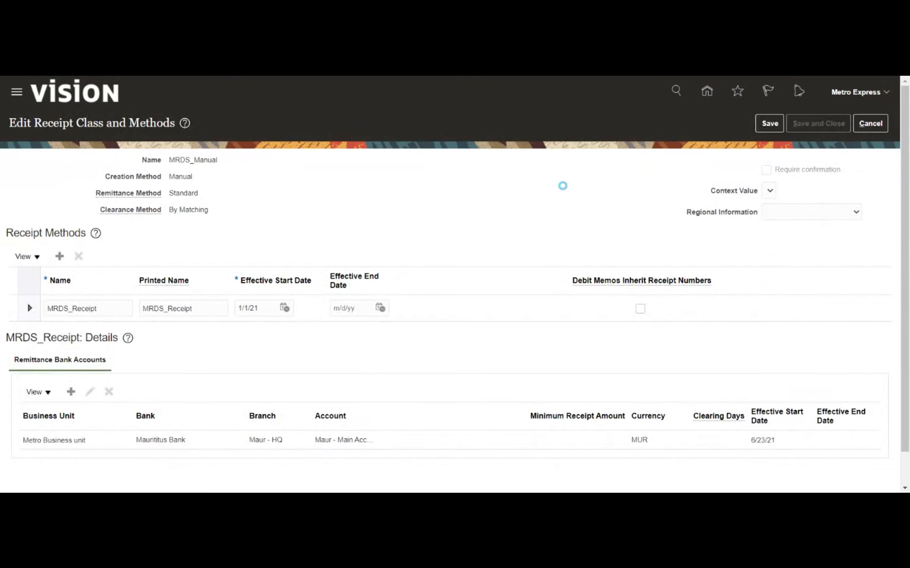
{"action": "left_click", "coordinate": [871, 123]}
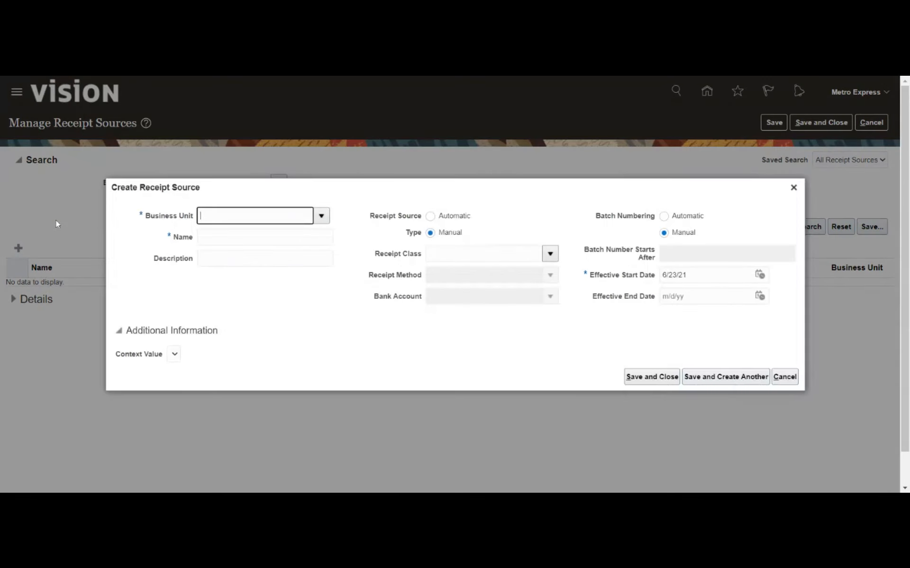
Assign the new receipt source to Metro Business unit and name it MRDS_Manual
{"action": "left_click", "coordinate": [321, 216]}
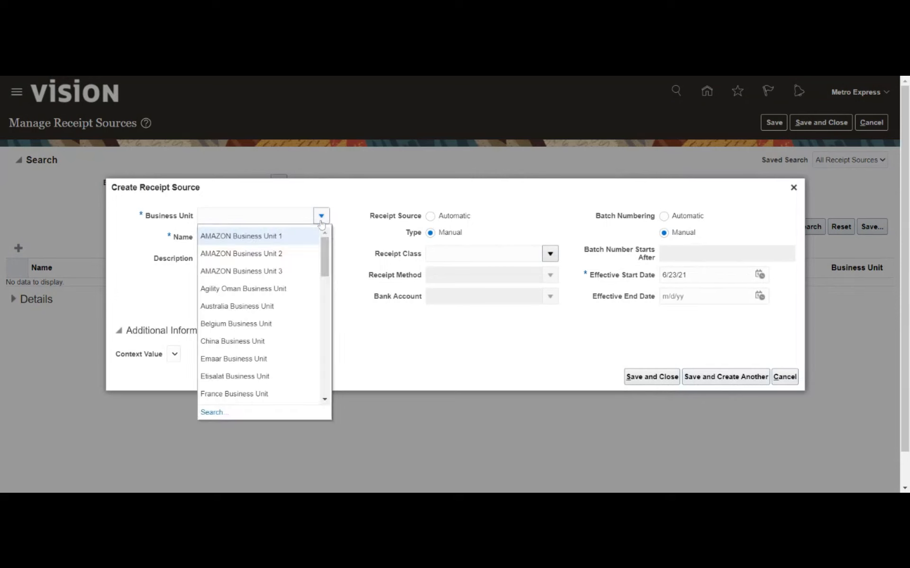
{"action": "scroll", "coordinate": [259, 315], "scroll_direction": "down", "scroll_amount": 2}
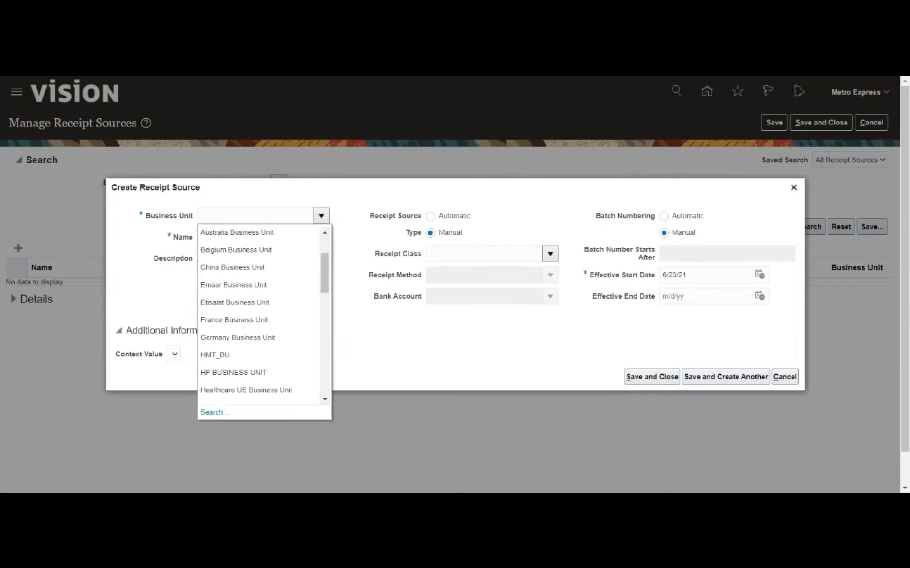
{"action": "scroll", "coordinate": [259, 308], "scroll_direction": "down", "scroll_amount": 4}
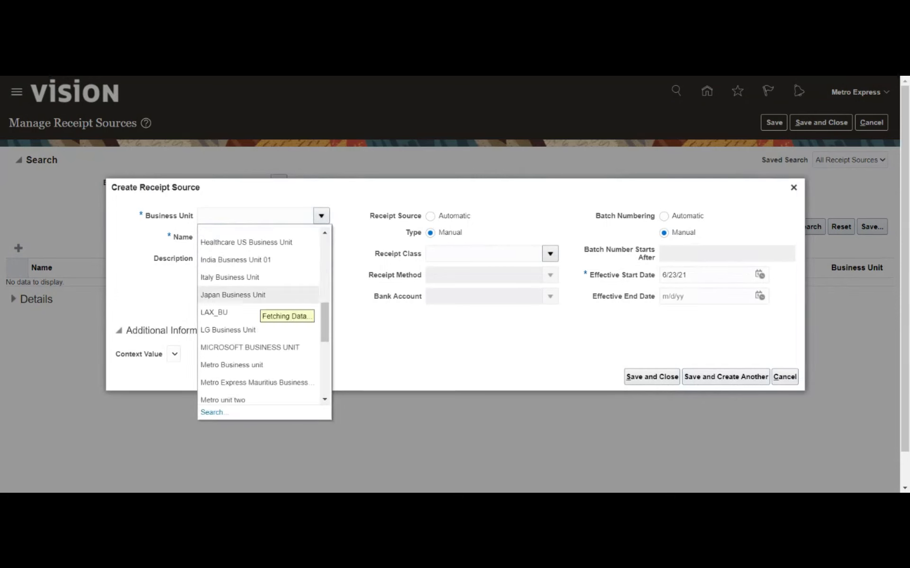
{"action": "scroll", "coordinate": [256, 293], "scroll_direction": "down", "scroll_amount": 2}
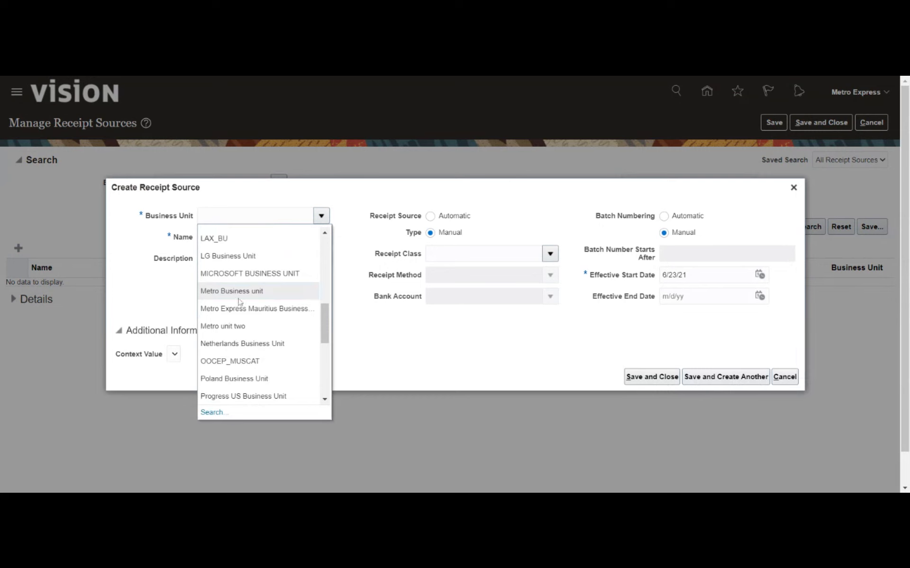
{"action": "left_click", "coordinate": [293, 291]}
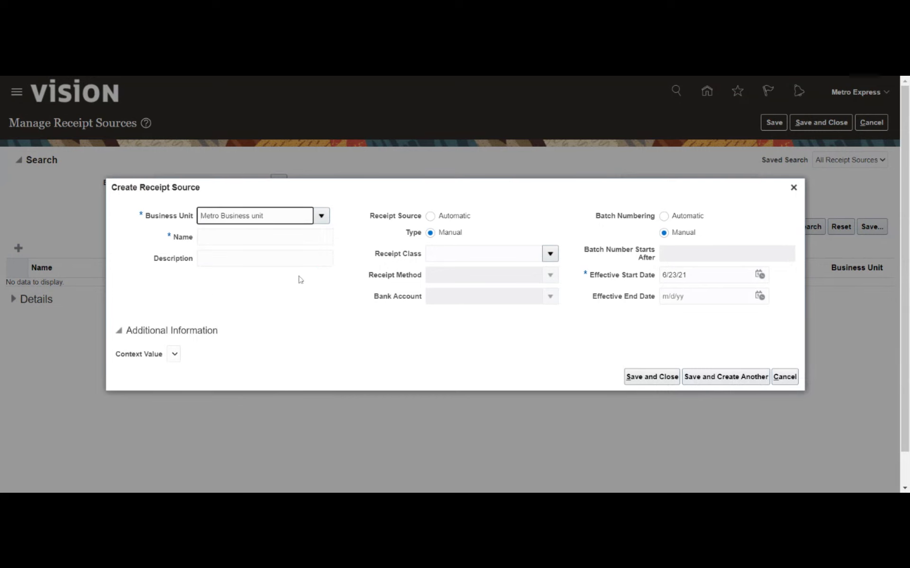
{"action": "left_click", "coordinate": [324, 237]}
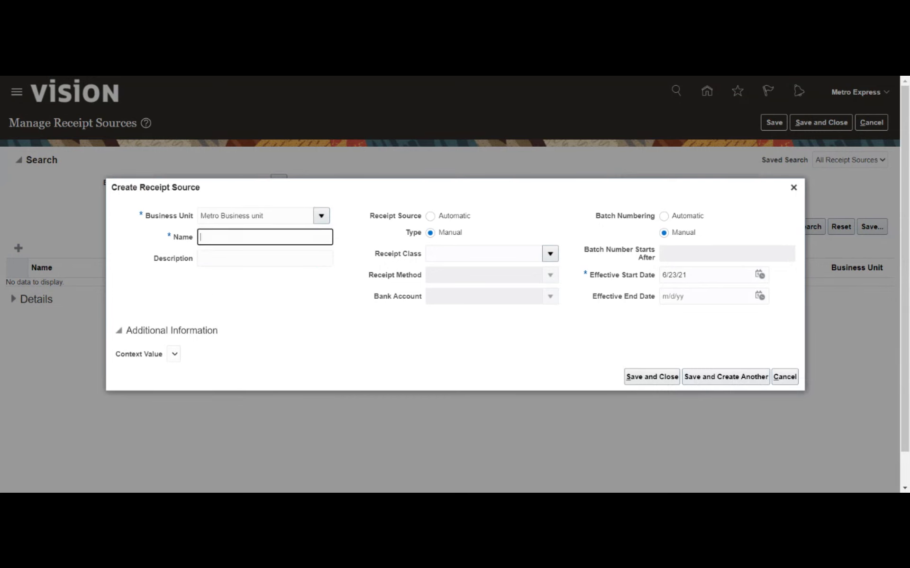
{"action": "type", "text": "MRDS_Manual"}
Set the receipt source's receipt class to MRDS_Manual, with receipt method MRDS_Receipt and bank account Maur - Main Account
{"action": "left_click", "coordinate": [554, 260]}
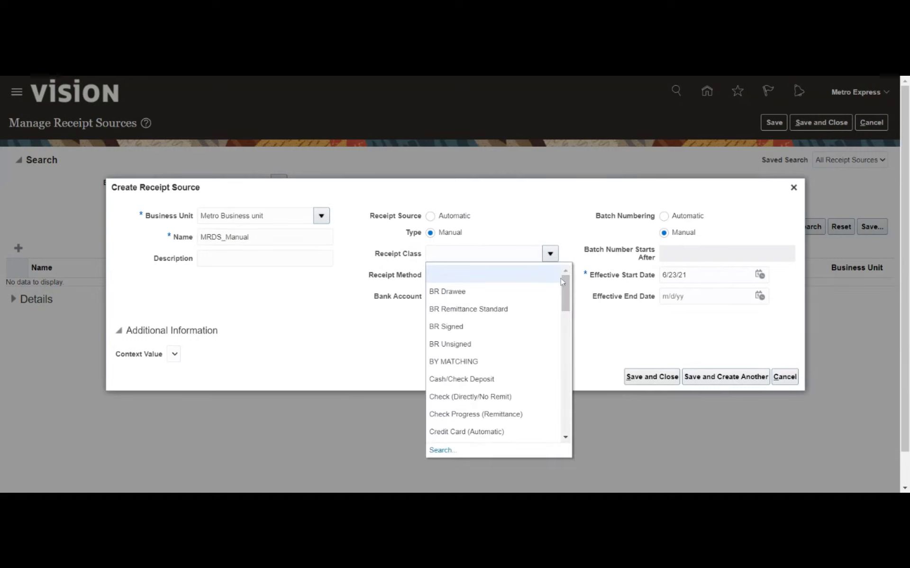
{"action": "left_click", "coordinate": [483, 254]}
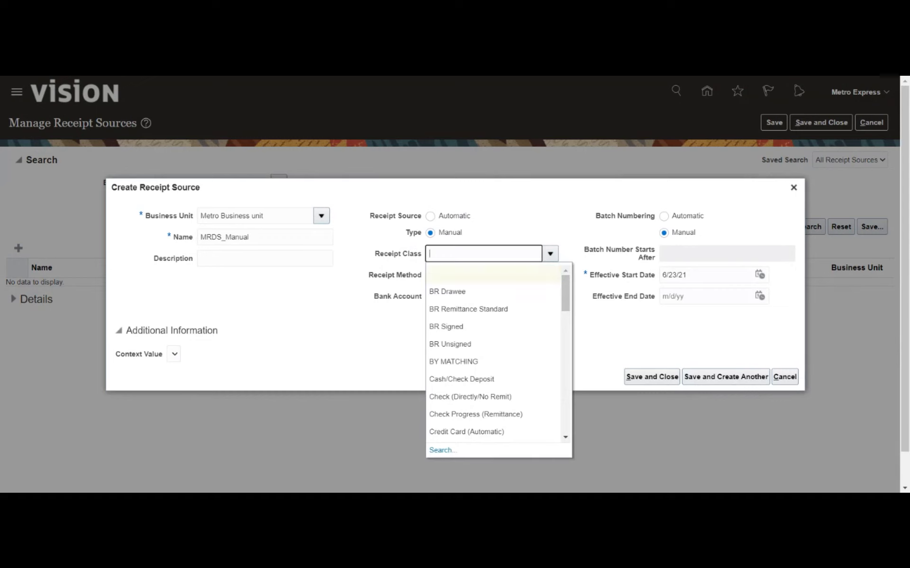
{"action": "type", "text": "MRD"}
{"action": "key", "text": "Tab"}
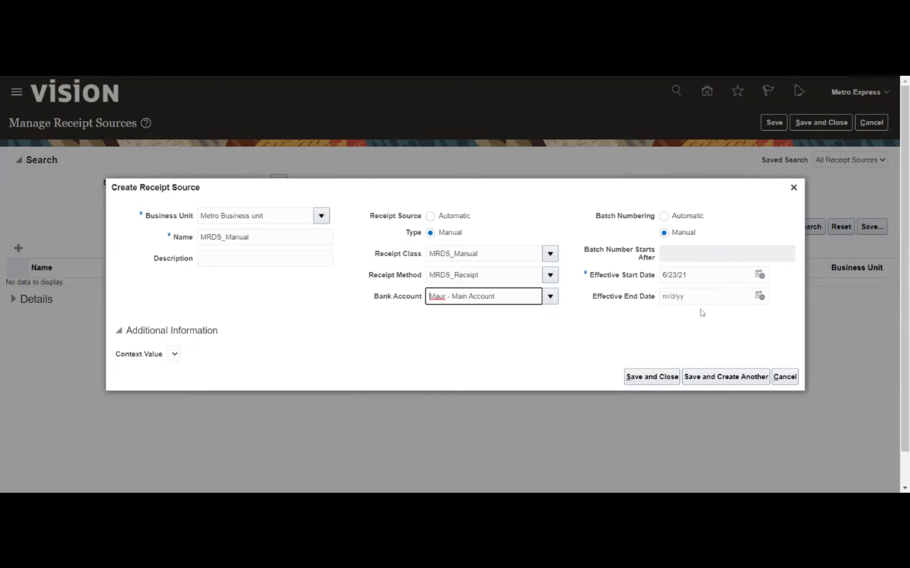
{"action": "left_click", "coordinate": [664, 219]}
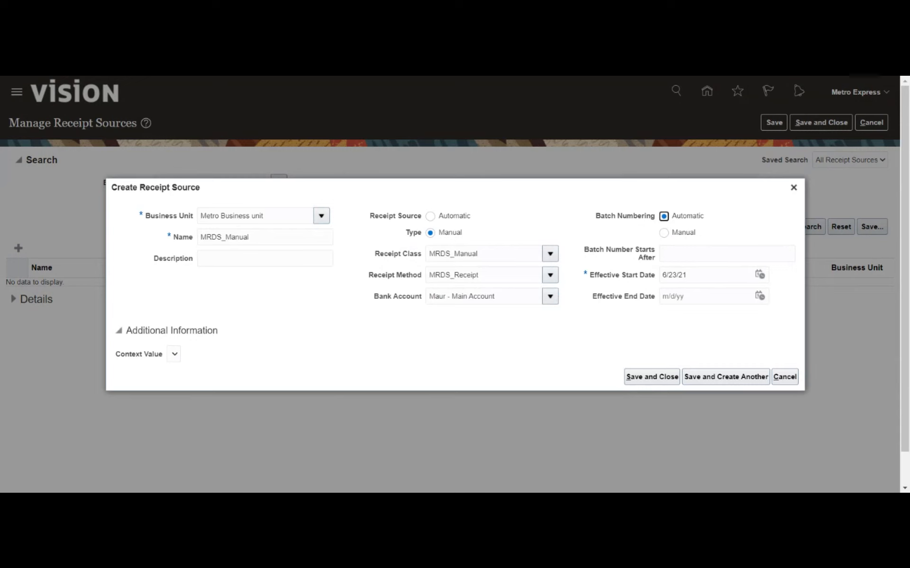
{"action": "left_click", "coordinate": [727, 253]}
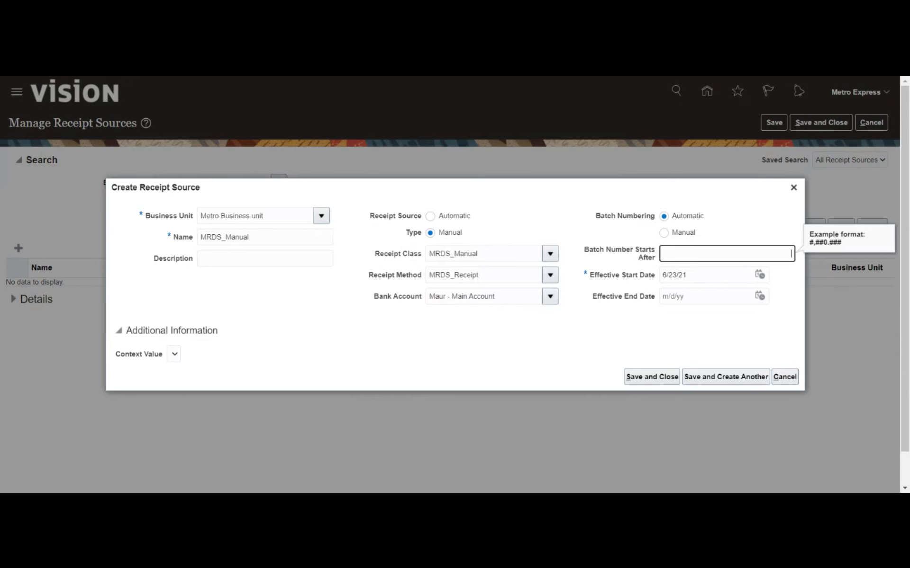
{"action": "left_click", "coordinate": [663, 233]}
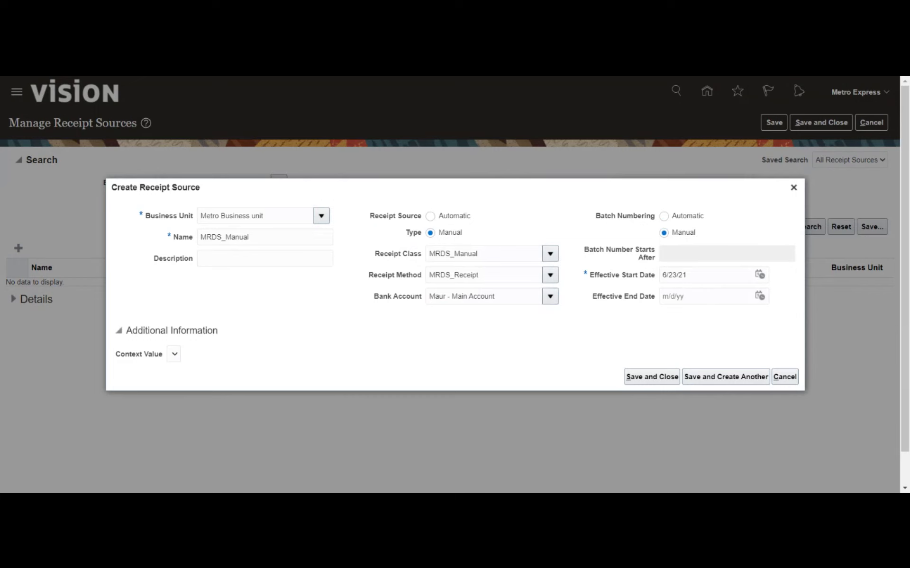
Set the receipt source's effective start date to 1/1/21, save and close it, and leave the receipt source setup
{"action": "left_click", "coordinate": [762, 279]}
{"action": "left_click", "coordinate": [642, 301]}
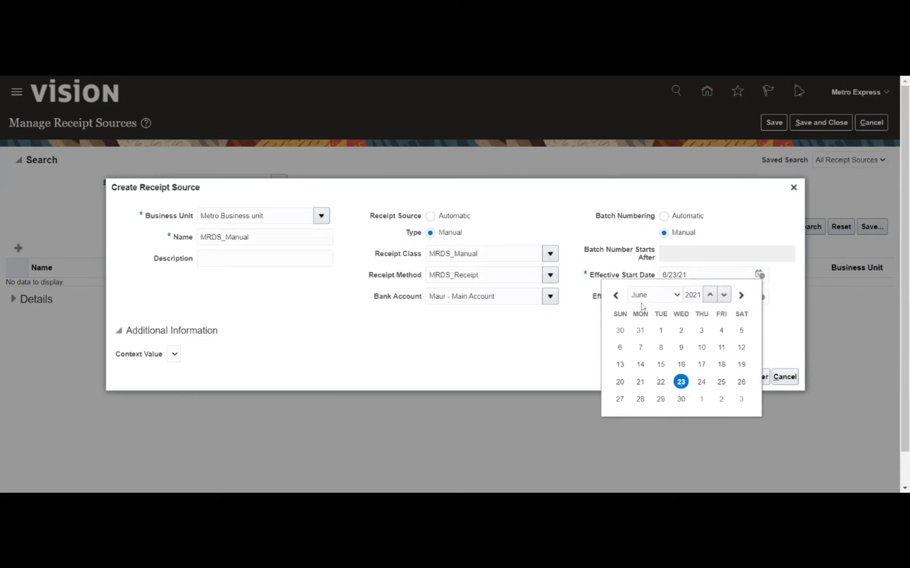
{"action": "left_click", "coordinate": [642, 309]}
{"action": "left_click", "coordinate": [720, 331]}
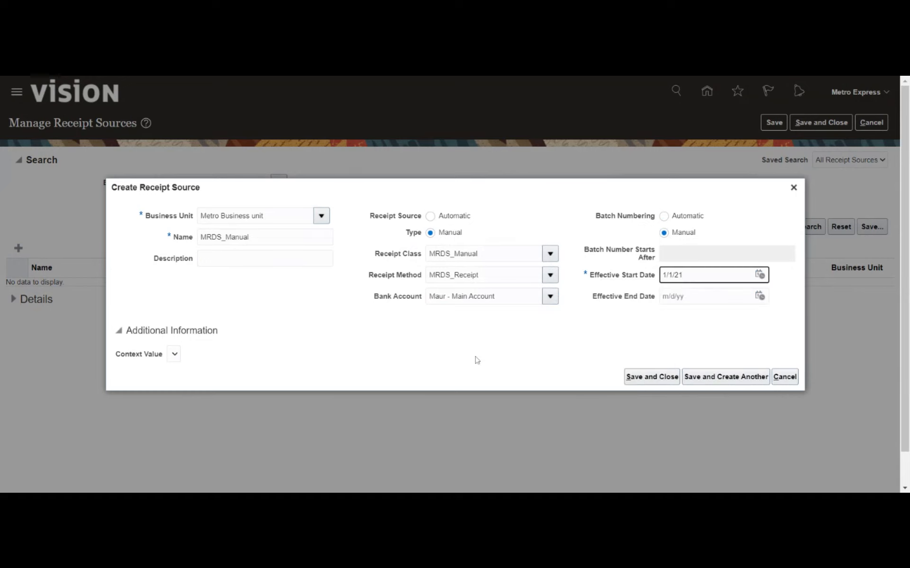
{"action": "left_click", "coordinate": [562, 342]}
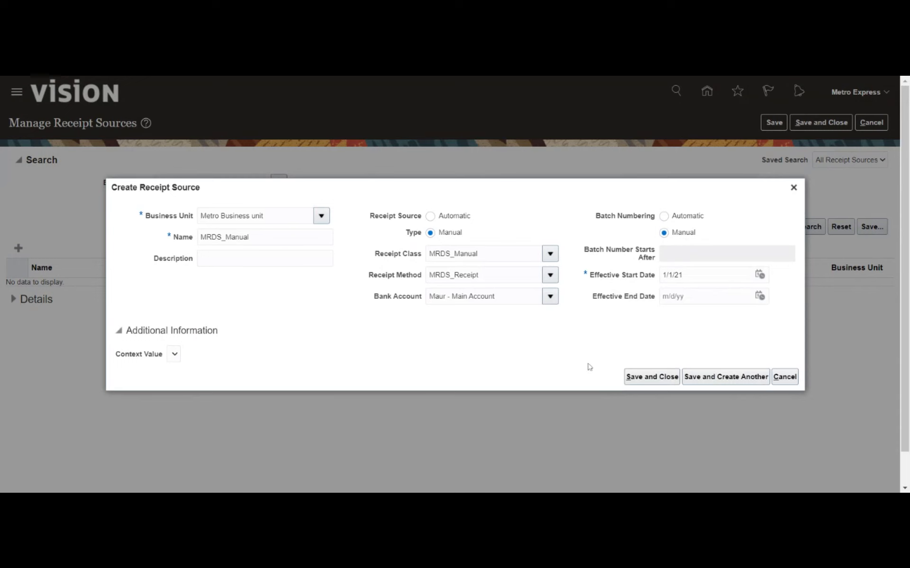
{"action": "left_click", "coordinate": [652, 376]}
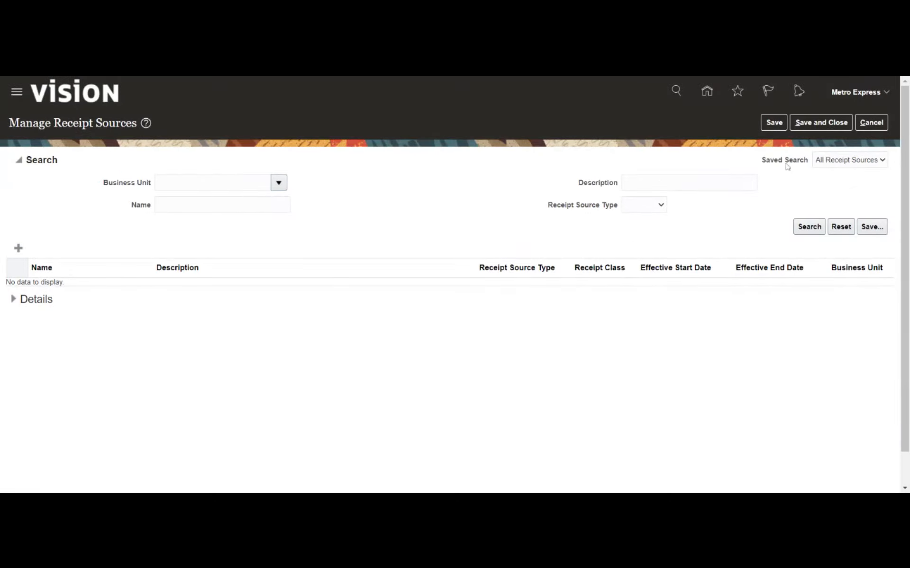
{"action": "left_click", "coordinate": [813, 124]}
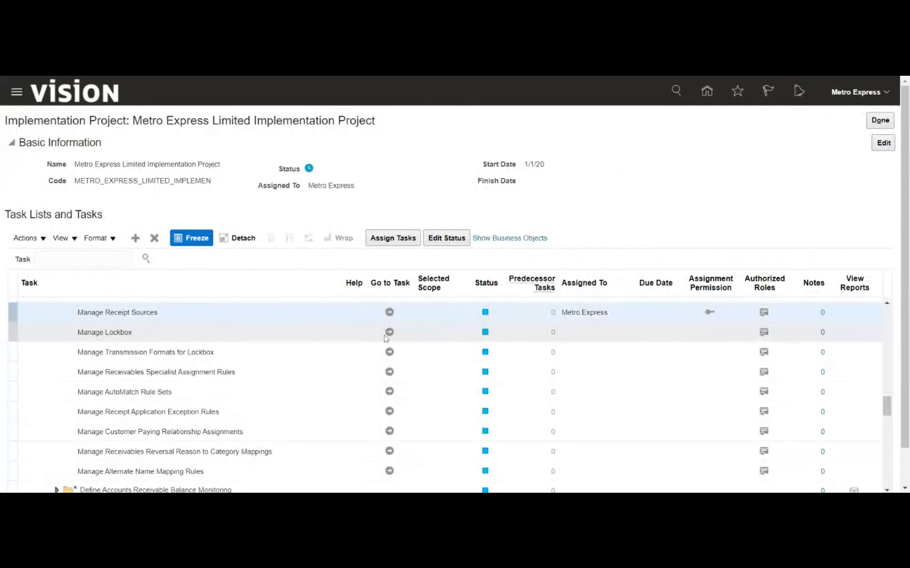
Expand the Define Customer task list in the implementation project and open the Create Customer task
{"action": "scroll", "coordinate": [286, 345], "scroll_direction": "down", "scroll_amount": 2}
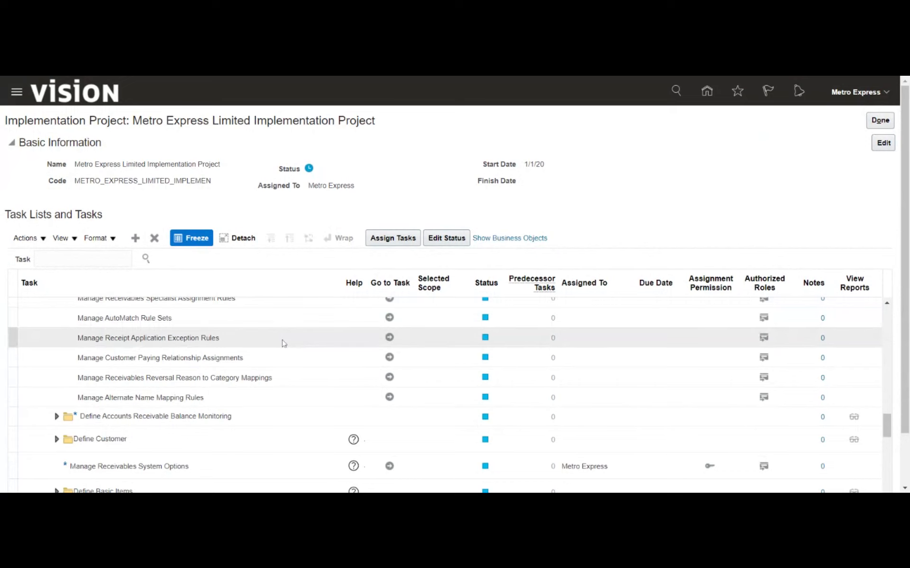
{"action": "scroll", "coordinate": [284, 344], "scroll_direction": "down", "scroll_amount": 4}
{"action": "scroll", "coordinate": [244, 418], "scroll_direction": "up", "scroll_amount": 2}
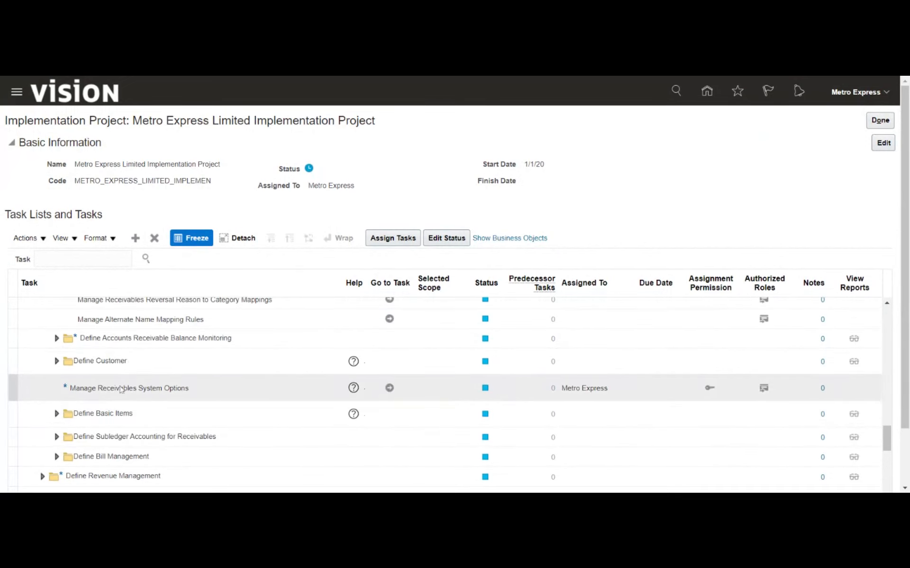
{"action": "left_click", "coordinate": [57, 360]}
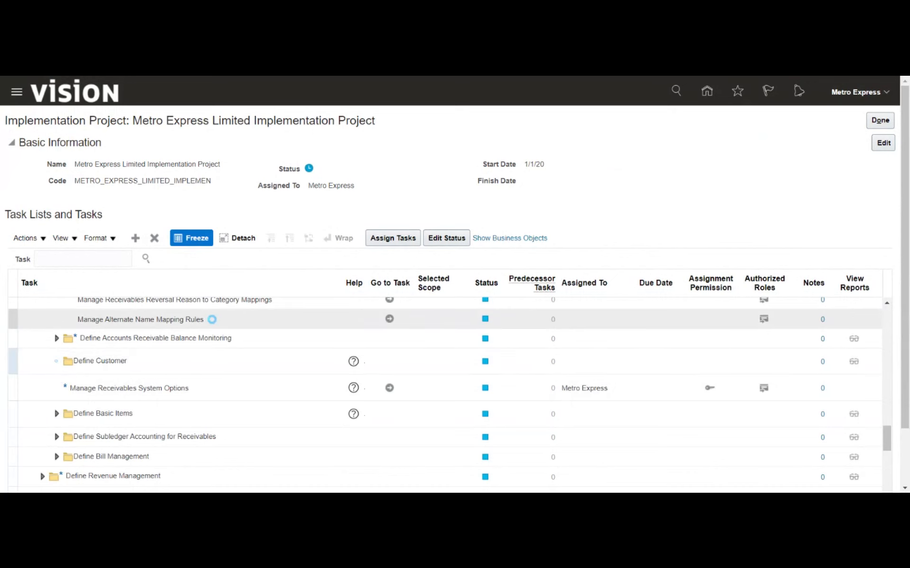
{"action": "scroll", "coordinate": [305, 225], "scroll_direction": "down", "scroll_amount": 1}
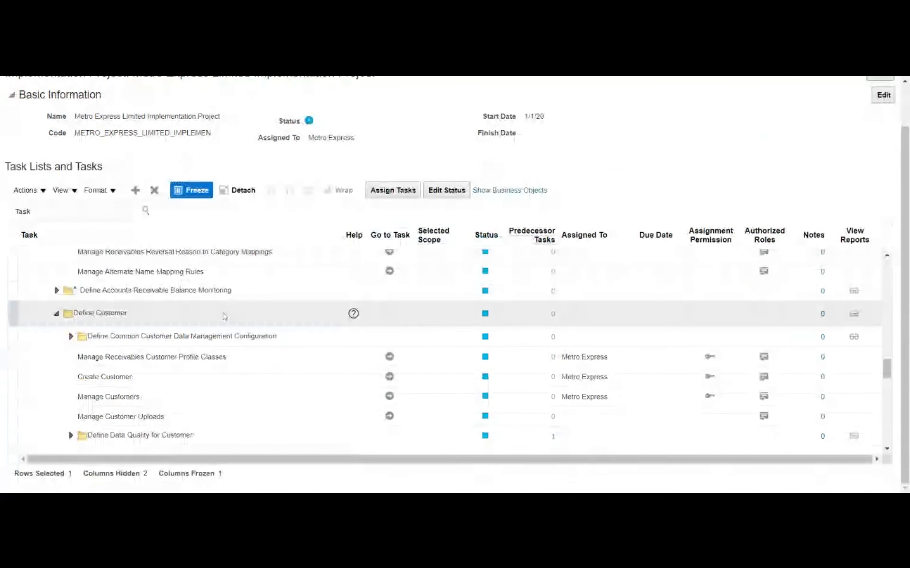
{"action": "left_click", "coordinate": [146, 377]}
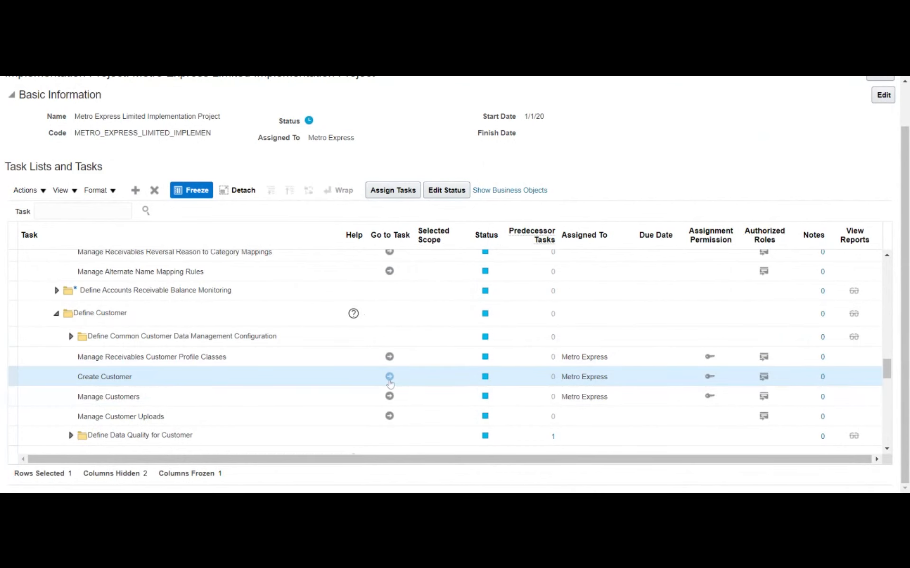
{"action": "left_click", "coordinate": [390, 379]}
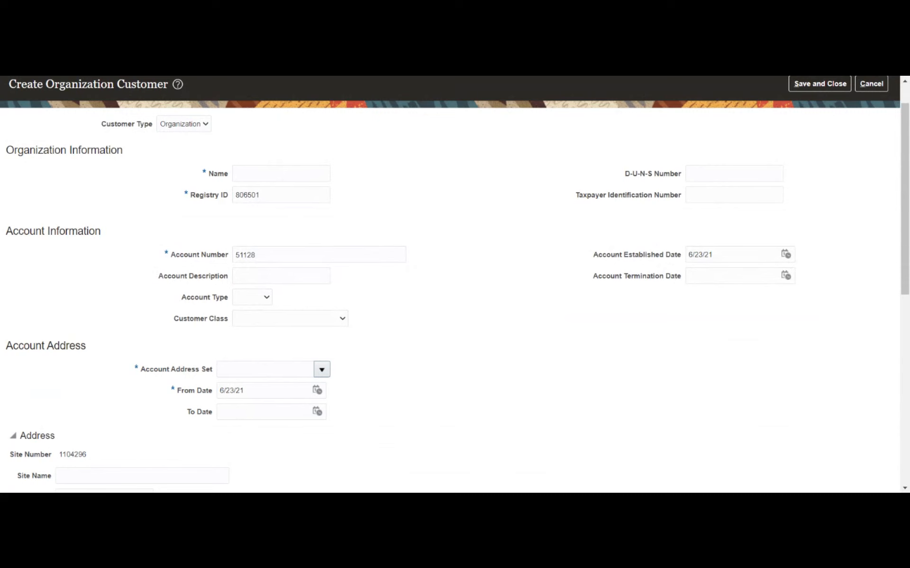
Use Organization as the new customer's type and enter MRDS_Customer as the organization name
{"action": "left_click", "coordinate": [167, 157]}
{"action": "left_click", "coordinate": [172, 176]}
{"action": "left_click", "coordinate": [281, 174]}
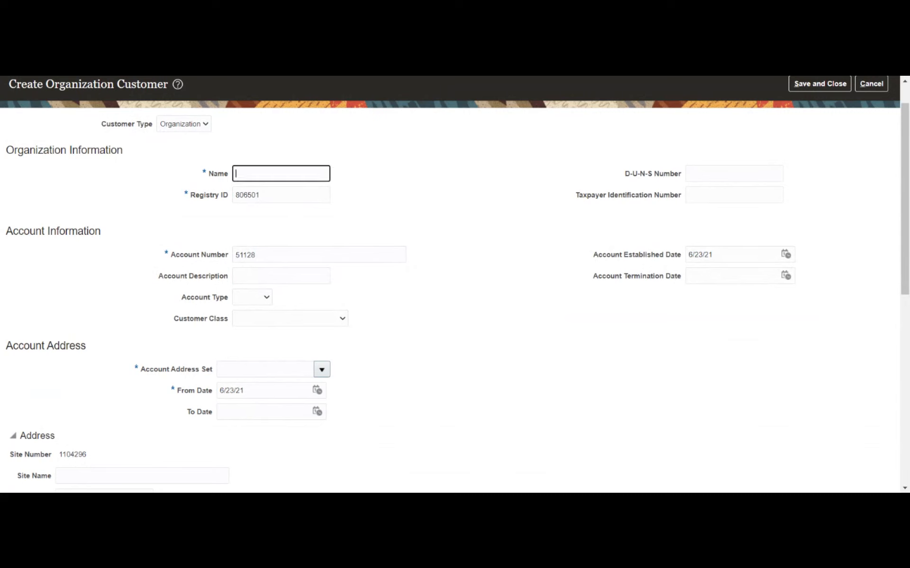
{"action": "type", "text": "MRDS_Customer"}
{"action": "key", "text": "Tab"}
{"action": "left_click", "coordinate": [415, 228]}
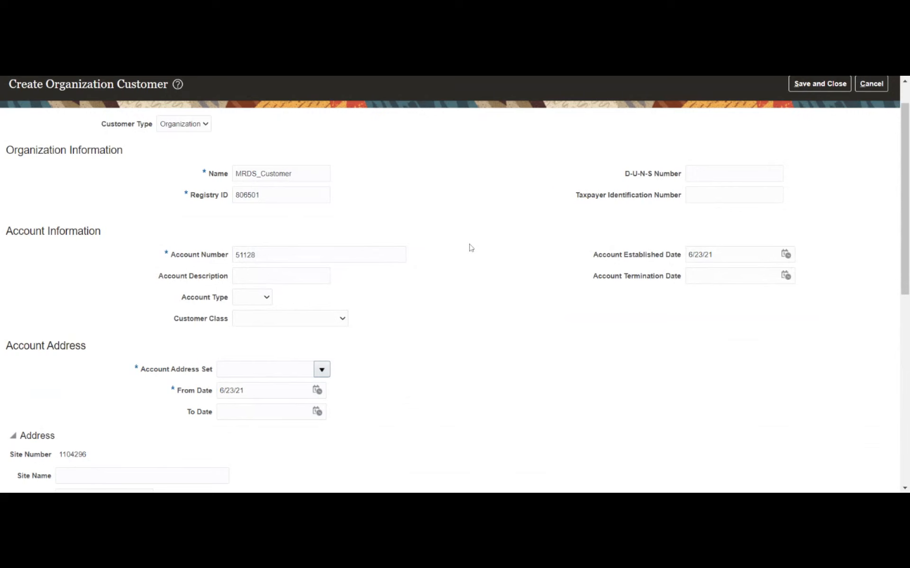
Set the new customer's account type to External in the account information
{"action": "scroll", "coordinate": [470, 247], "scroll_direction": "down", "scroll_amount": 1}
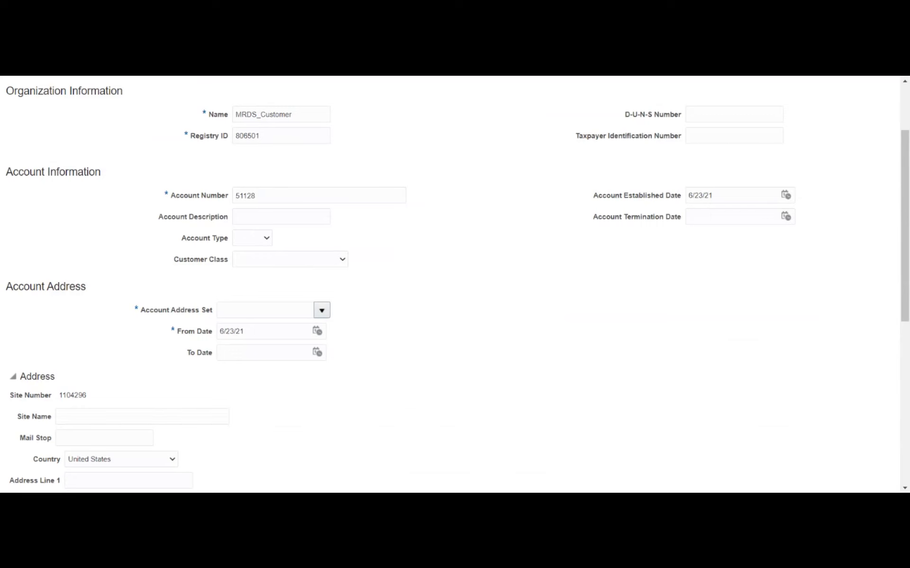
{"action": "left_click", "coordinate": [283, 258]}
{"action": "left_click", "coordinate": [372, 240]}
{"action": "scroll", "coordinate": [435, 238], "scroll_direction": "down", "scroll_amount": 2}
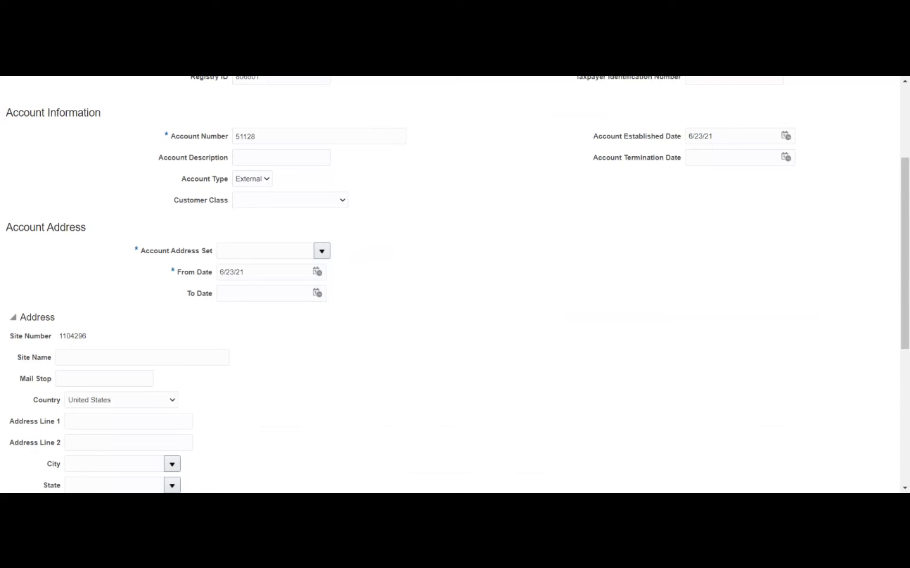
Set the customer class to Consumer in the organization customer's account information
{"action": "left_click", "coordinate": [336, 258]}
{"action": "left_click", "coordinate": [323, 251]}
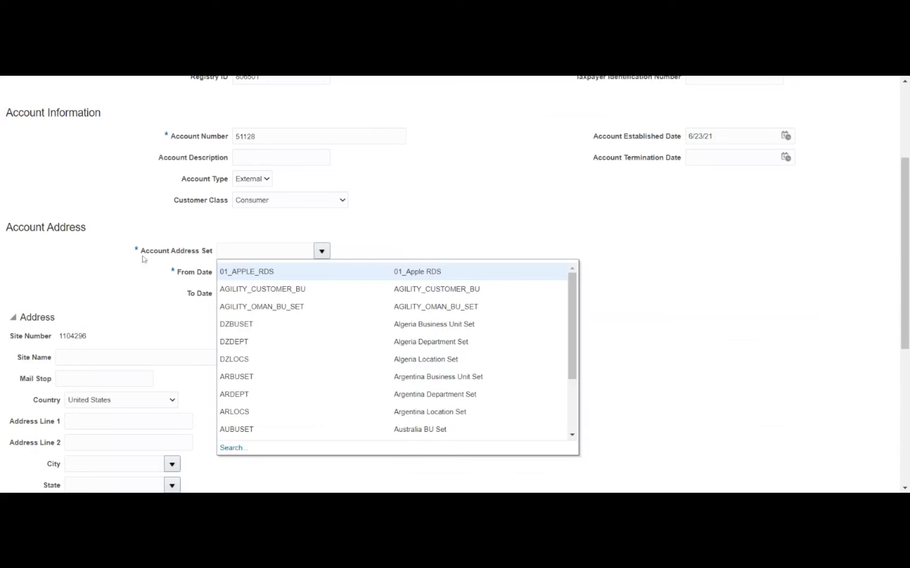
{"action": "left_click", "coordinate": [234, 226]}
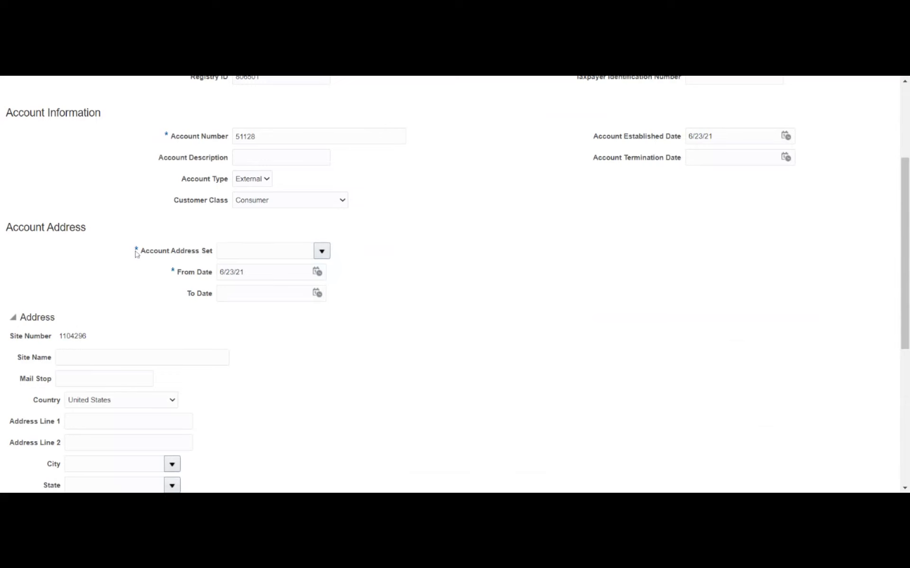
Search the reference data sets for code MRDS and select Metro Reference Data set as the account address set
{"action": "left_click", "coordinate": [326, 255]}
{"action": "scroll", "coordinate": [368, 323], "scroll_direction": "down", "scroll_amount": 2}
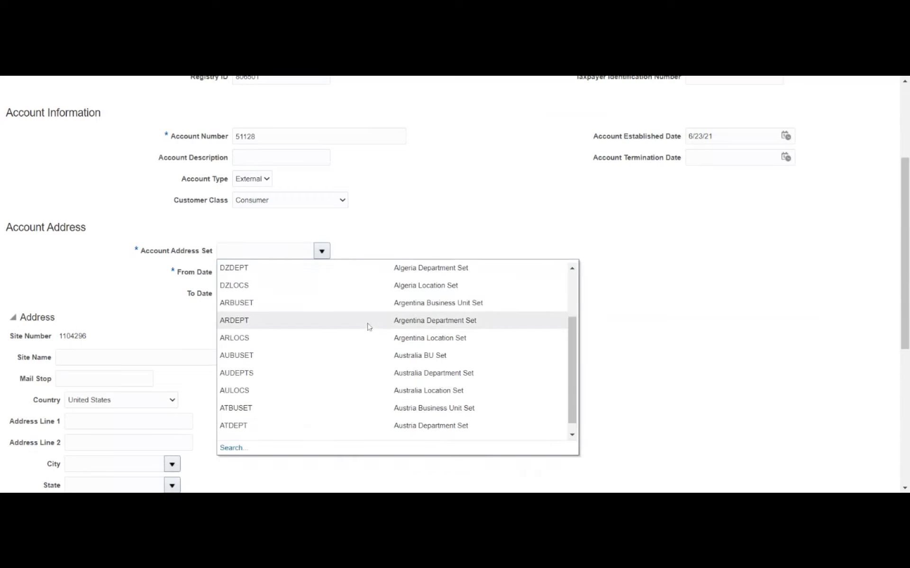
{"action": "scroll", "coordinate": [369, 327], "scroll_direction": "down", "scroll_amount": 2}
{"action": "scroll", "coordinate": [369, 327], "scroll_direction": "down", "scroll_amount": 1}
{"action": "left_click", "coordinate": [230, 389]}
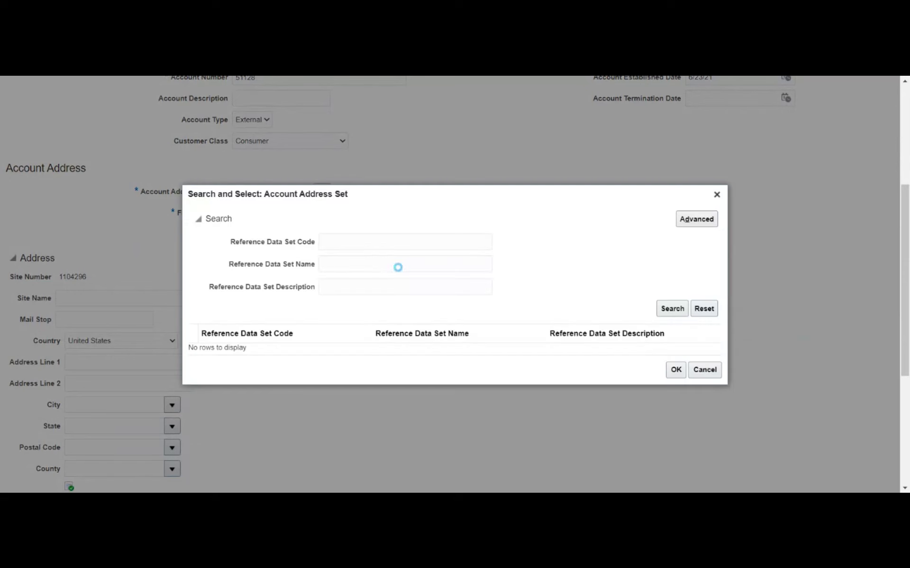
{"action": "left_click", "coordinate": [432, 242]}
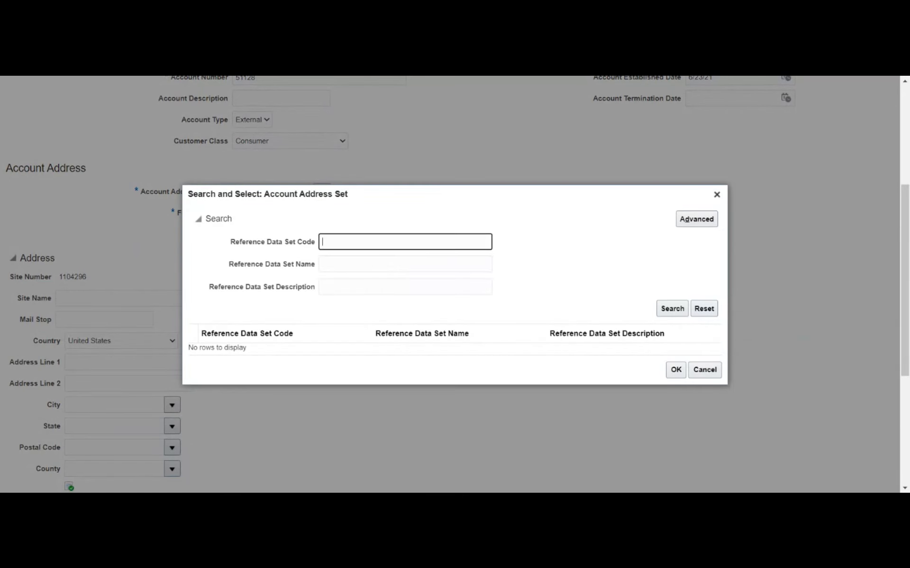
{"action": "type", "text": "MRDS"}
{"action": "key", "text": "Return"}
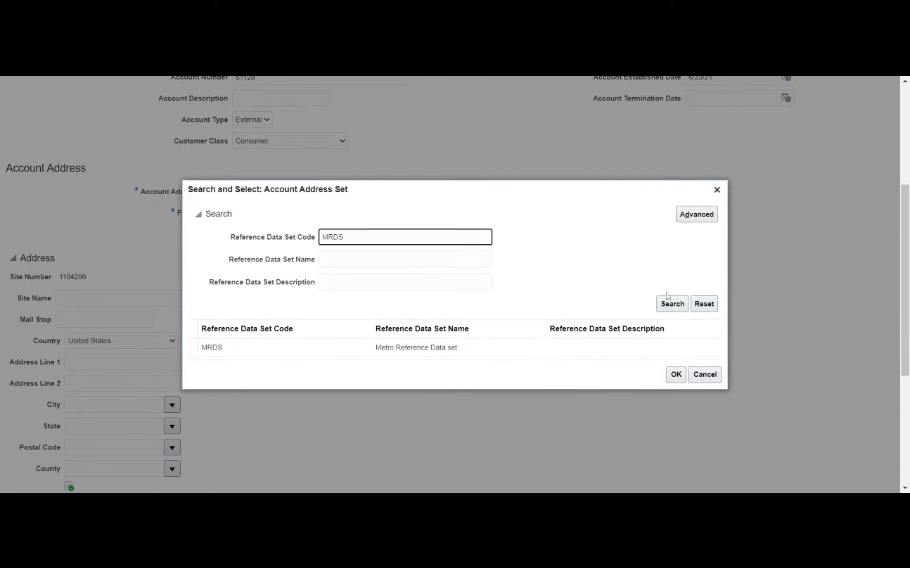
{"action": "left_click", "coordinate": [281, 346]}
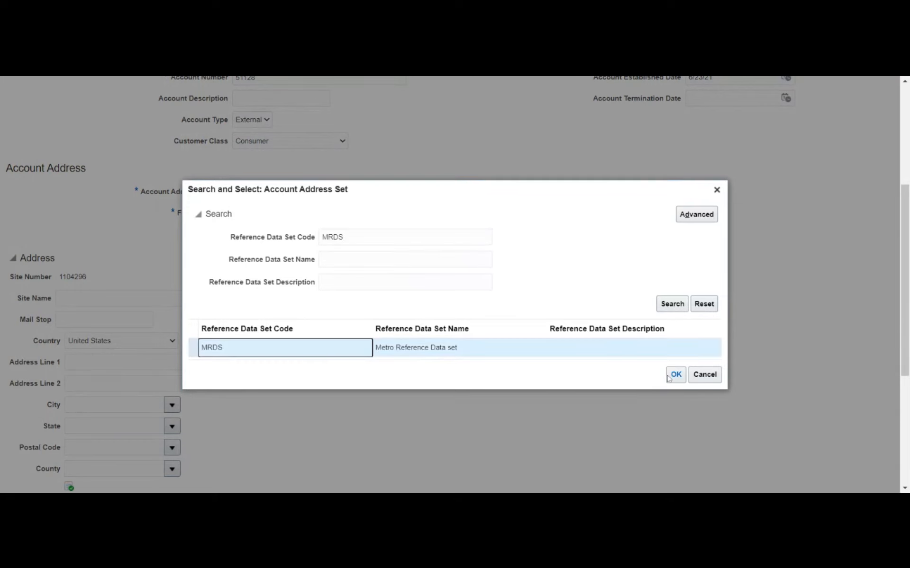
{"action": "left_click", "coordinate": [674, 374]}
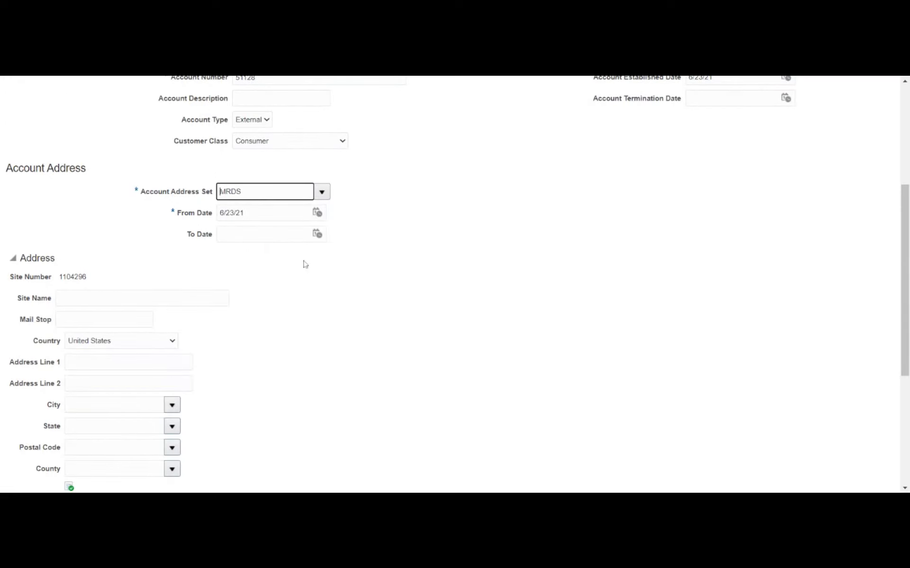
Set the account address From Date to 1/1/21
{"action": "left_click", "coordinate": [317, 212]}
{"action": "left_click", "coordinate": [354, 239]}
{"action": "left_click", "coordinate": [353, 243]}
{"action": "left_click", "coordinate": [433, 268]}
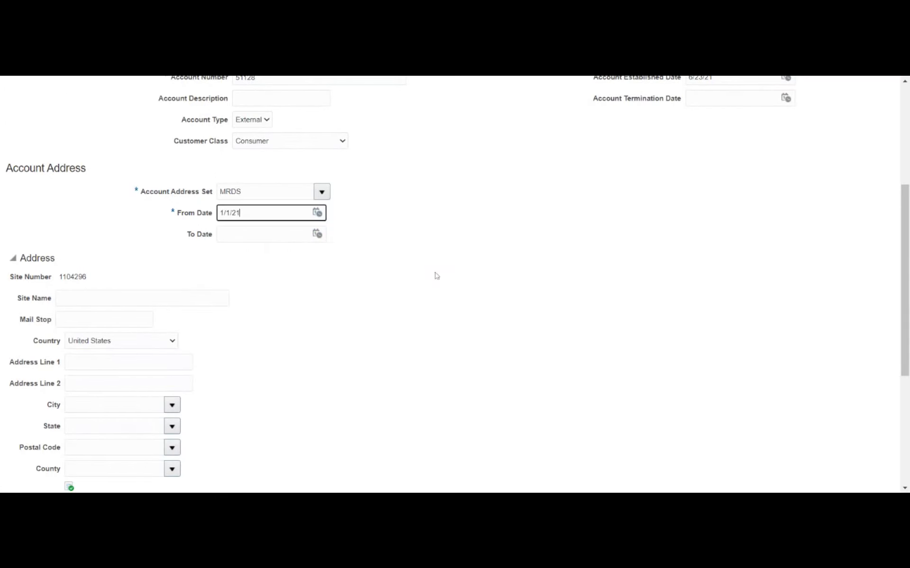
{"action": "left_click", "coordinate": [410, 262]}
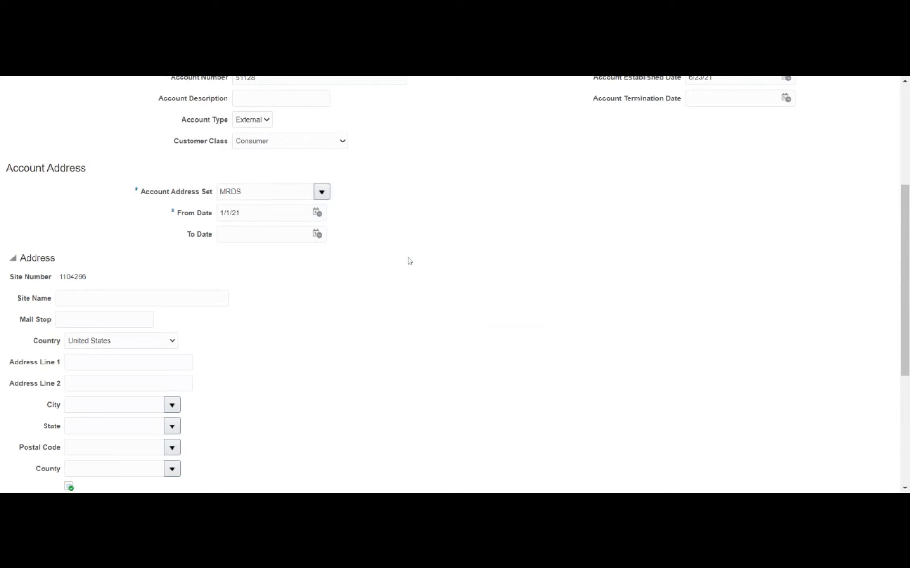
Enter "HQ - Main officw" as the site name and choose Mauritius as the address country
{"action": "scroll", "coordinate": [119, 244], "scroll_direction": "down", "scroll_amount": 1}
{"action": "scroll", "coordinate": [120, 244], "scroll_direction": "down", "scroll_amount": 2}
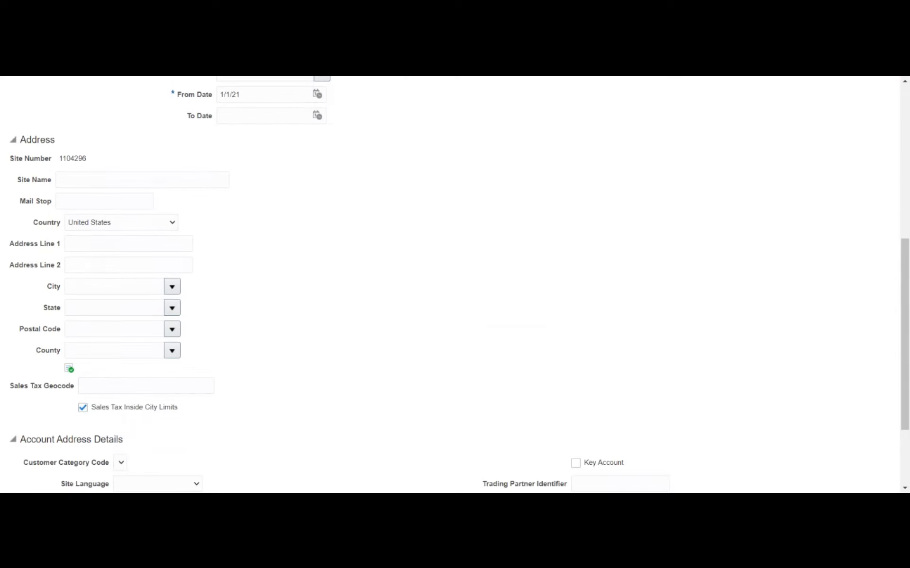
{"action": "left_click", "coordinate": [101, 182]}
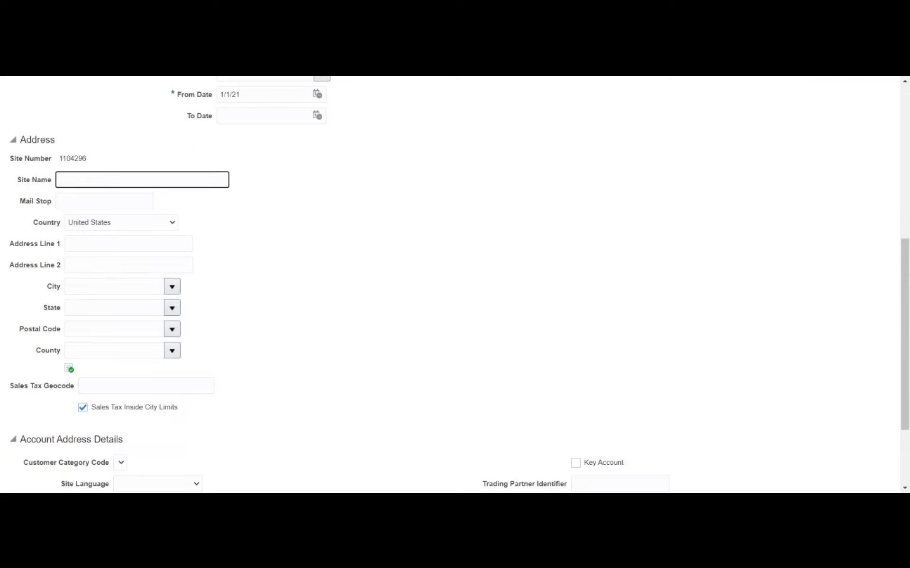
{"action": "type", "text": "HQ - Main officw"}
{"action": "left_click", "coordinate": [412, 185]}
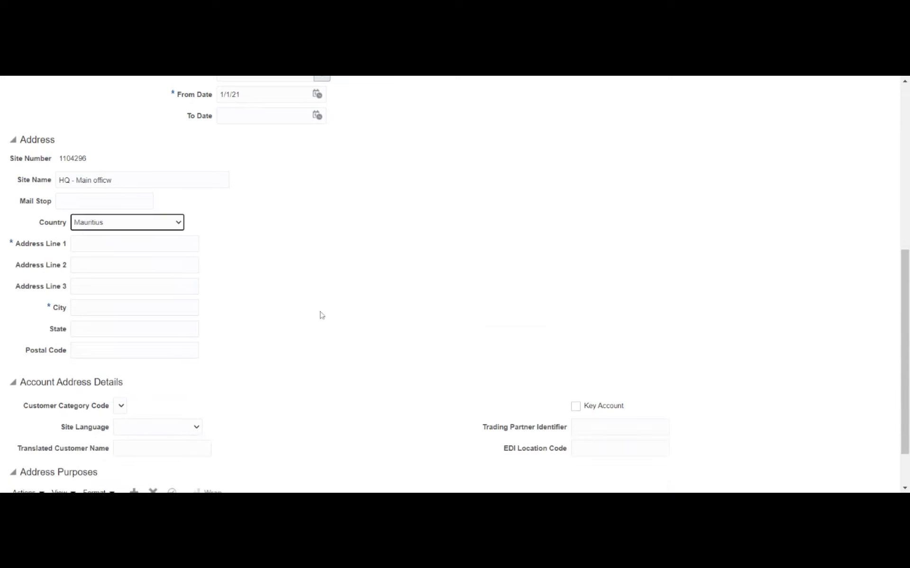
Fill in the required Address Line 1 and City fields with the customer's street and city
{"action": "key", "text": "Tab"}
{"action": "type", "text": "First "}
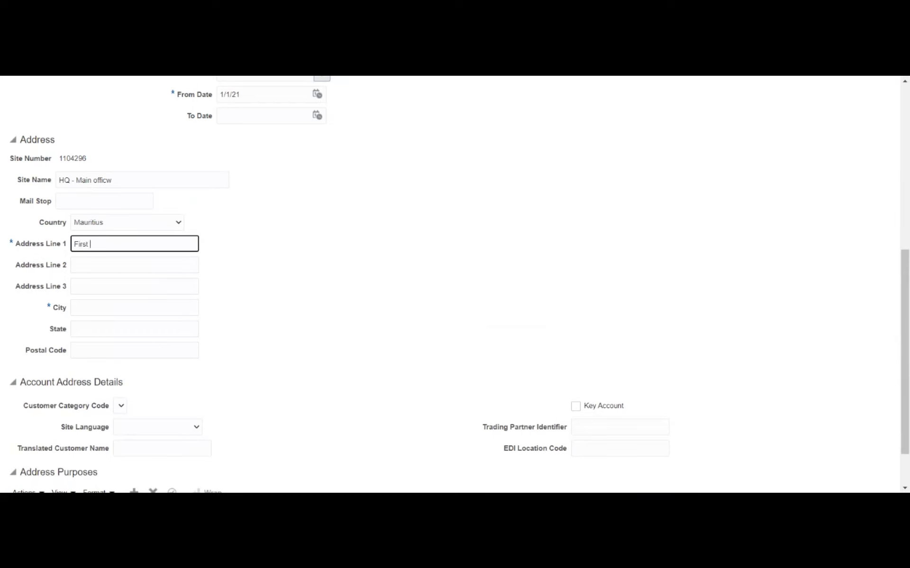
{"action": "type", "text": "street"}
{"action": "key", "text": "Tab"}
{"action": "key", "text": "Tab"}
{"action": "key", "text": "Tab"}
{"action": "type", "text": "M"}
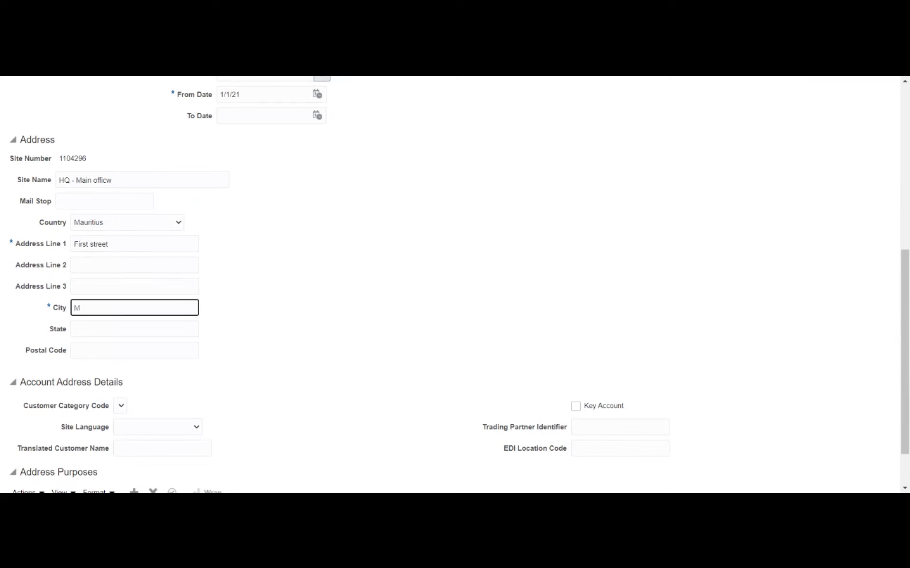
{"action": "type", "text": "aurititus"}
{"action": "key", "text": "Tab"}
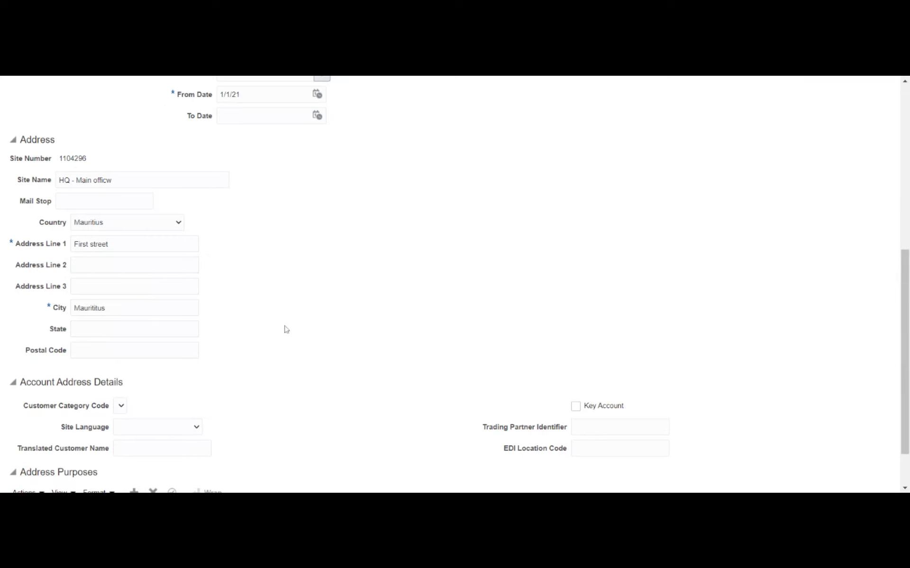
Add an address purpose row for the new site and set its purpose to Bill to
{"action": "scroll", "coordinate": [285, 296], "scroll_direction": "down", "scroll_amount": 1}
{"action": "scroll", "coordinate": [241, 327], "scroll_direction": "down", "scroll_amount": 1}
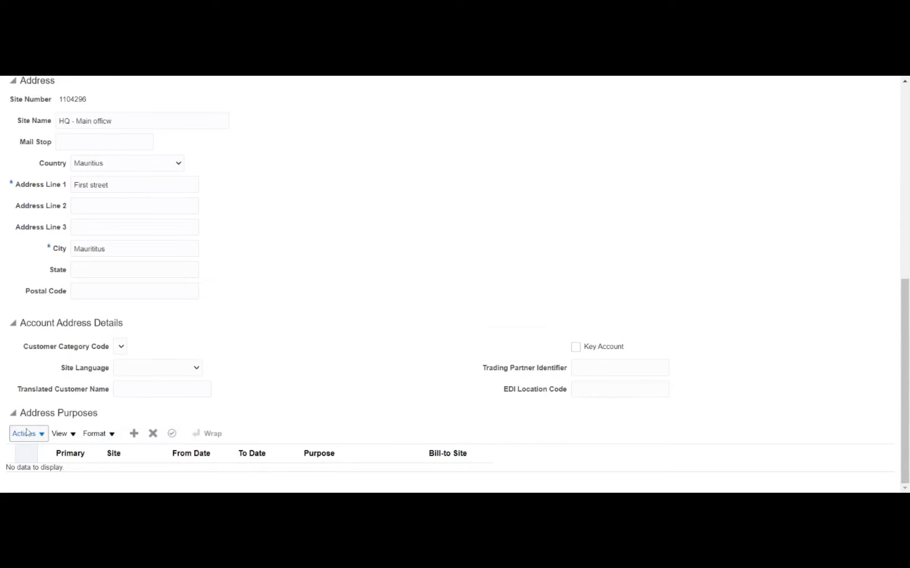
{"action": "left_click", "coordinate": [134, 434]}
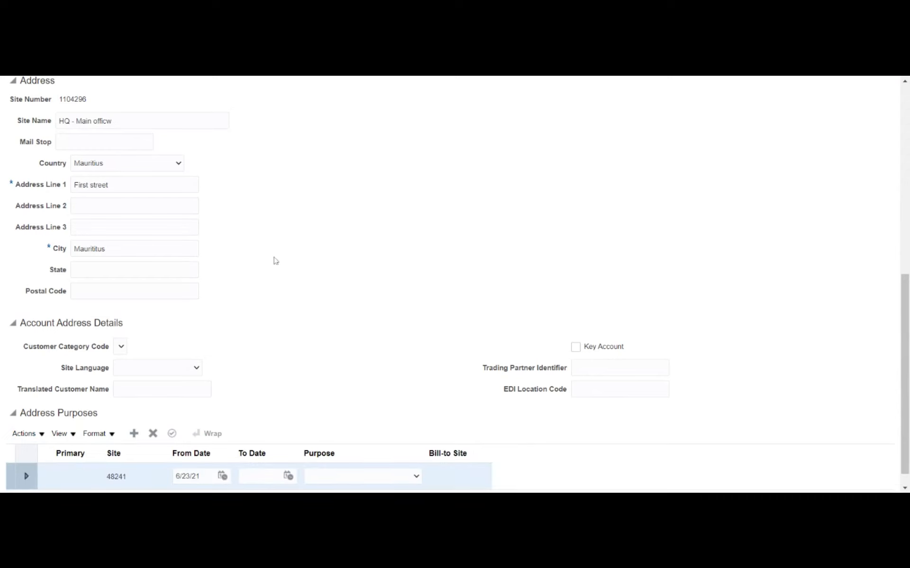
{"action": "scroll", "coordinate": [352, 311], "scroll_direction": "down", "scroll_amount": 1}
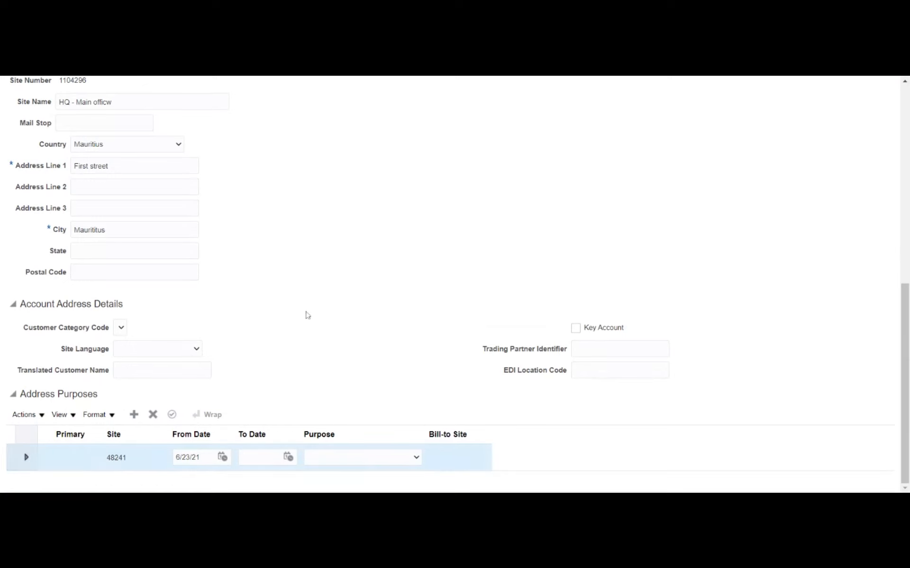
{"action": "left_click", "coordinate": [316, 306]}
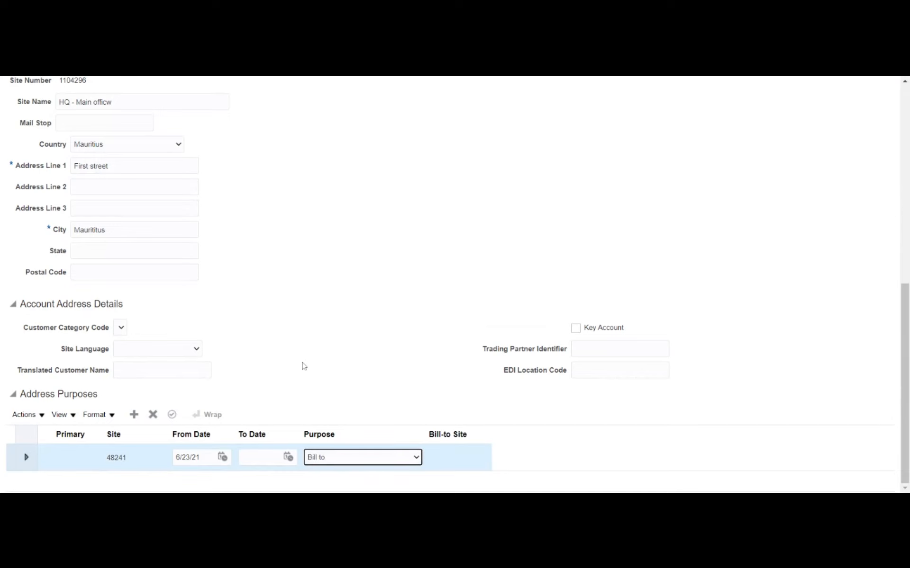
{"action": "left_click", "coordinate": [158, 423]}
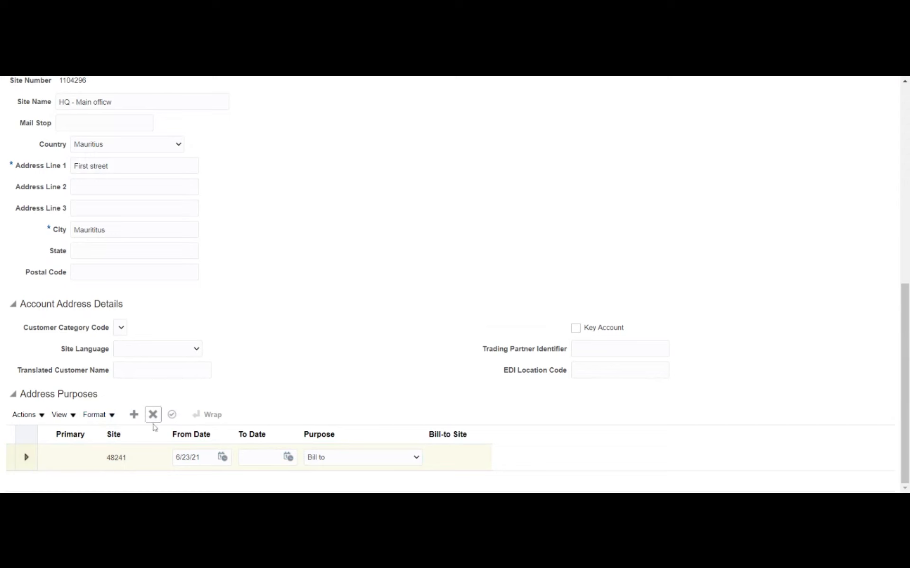
Add a second address purpose row with purpose Ship to and select the customer's own address as its bill-to site
{"action": "left_click", "coordinate": [134, 415]}
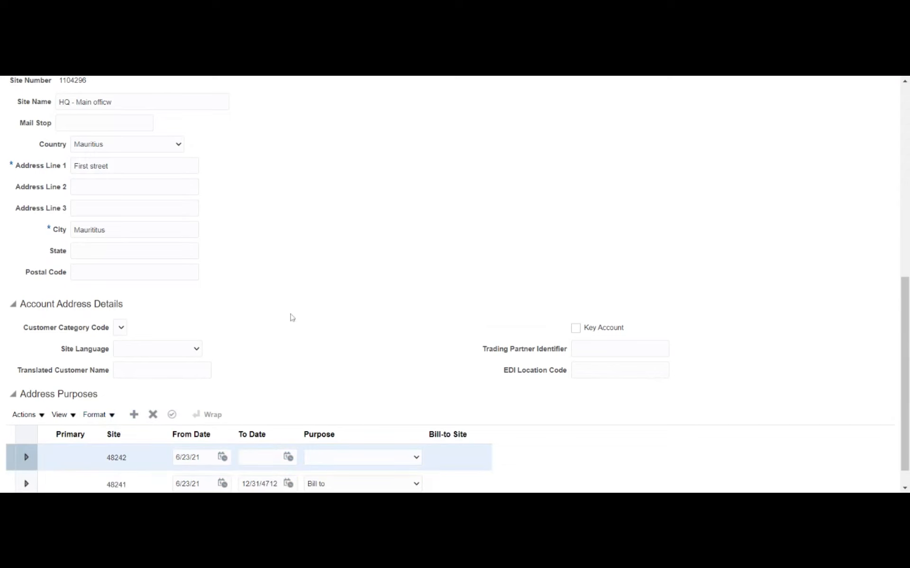
{"action": "scroll", "coordinate": [294, 316], "scroll_direction": "down", "scroll_amount": 1}
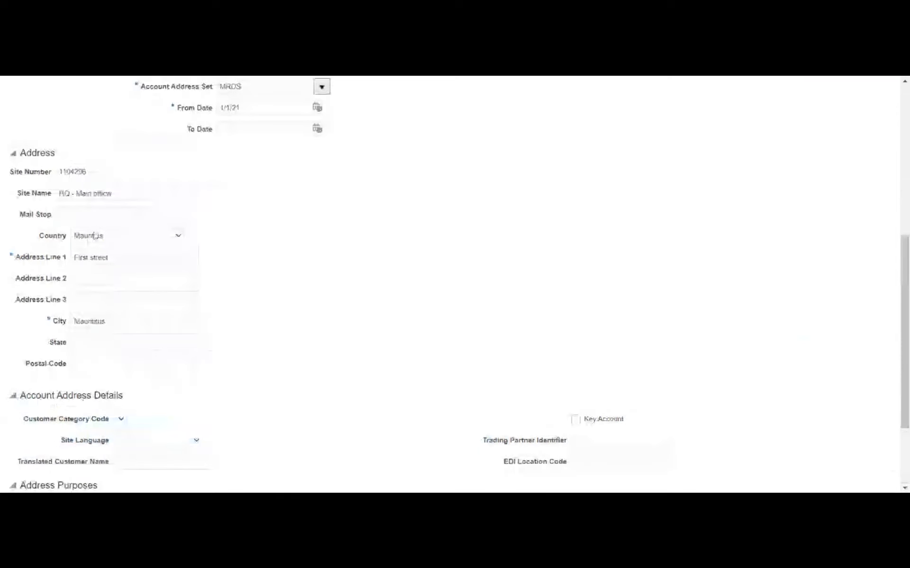
{"action": "scroll", "coordinate": [319, 307], "scroll_direction": "down", "scroll_amount": 2}
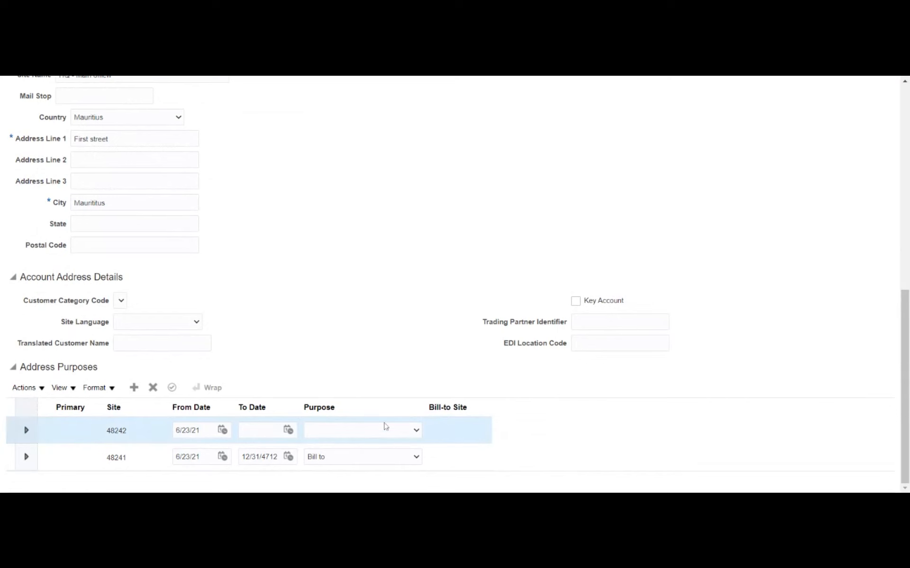
{"action": "left_click", "coordinate": [362, 341]}
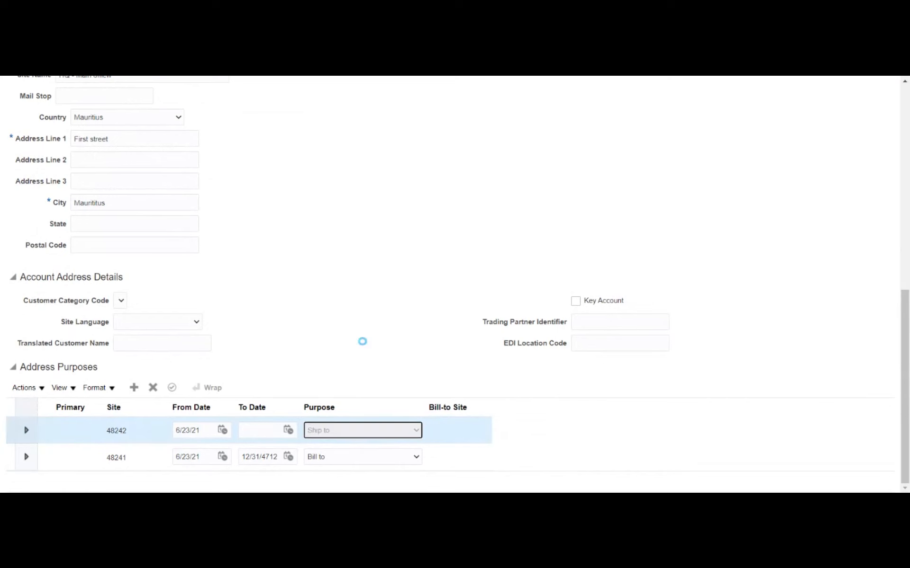
{"action": "left_click", "coordinate": [473, 430]}
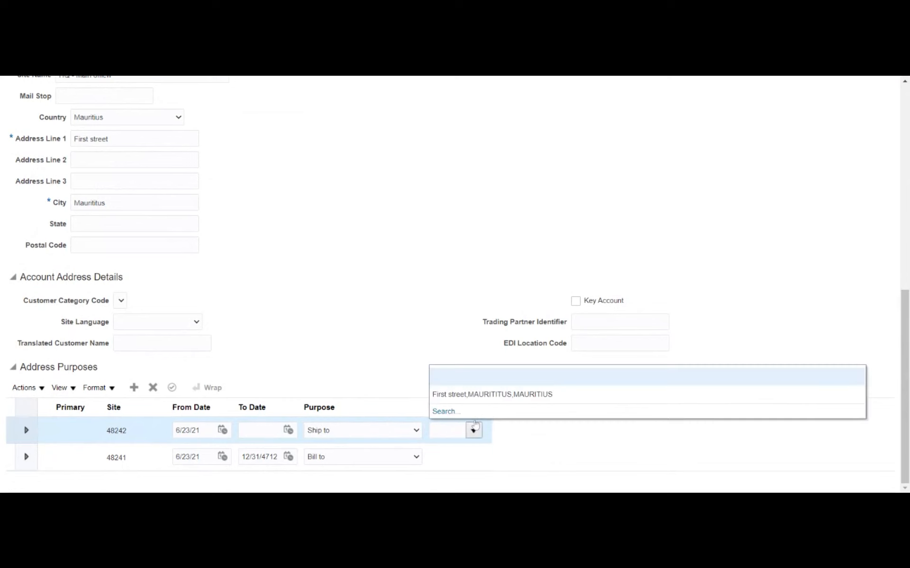
{"action": "left_click", "coordinate": [466, 395]}
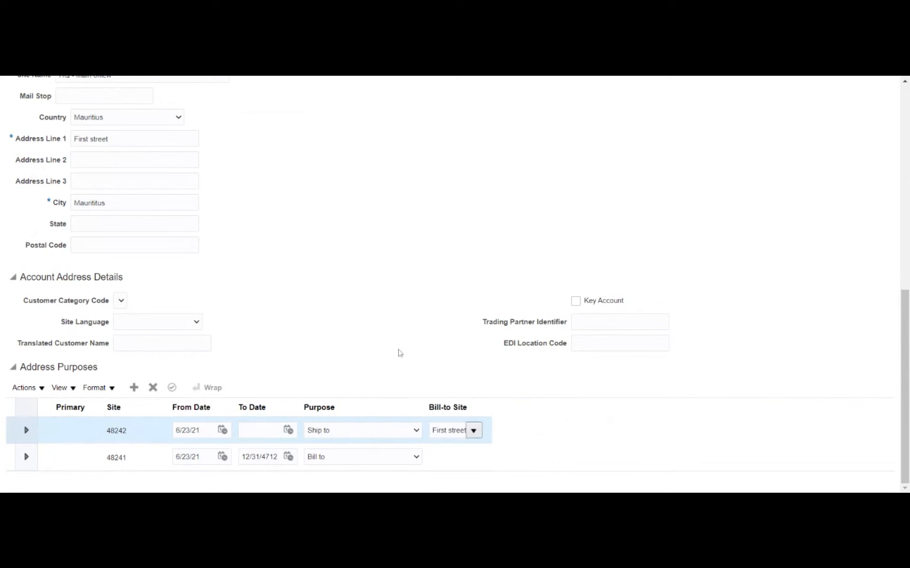
Save the new organization customer and close its creation page
{"action": "scroll", "coordinate": [542, 250], "scroll_direction": "up", "scroll_amount": 5}
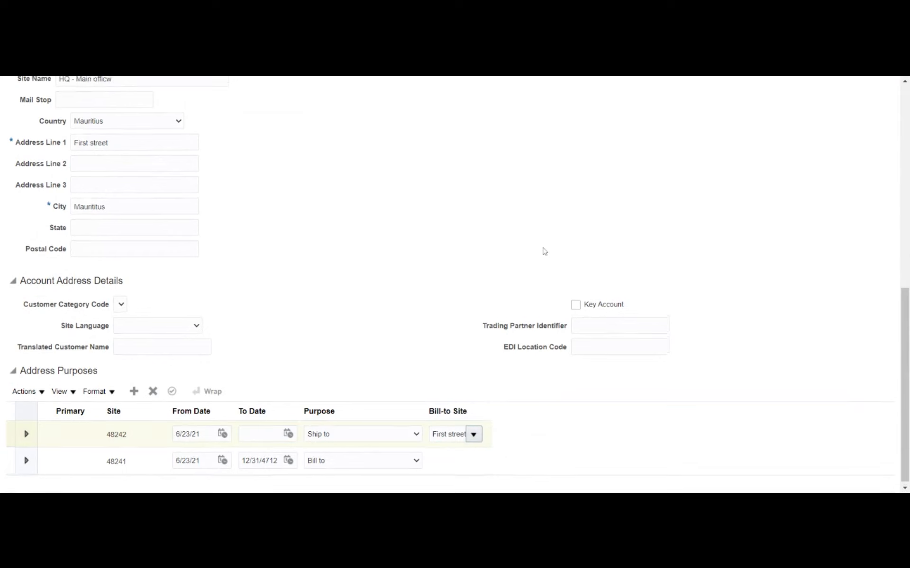
{"action": "scroll", "coordinate": [546, 248], "scroll_direction": "up", "scroll_amount": 4}
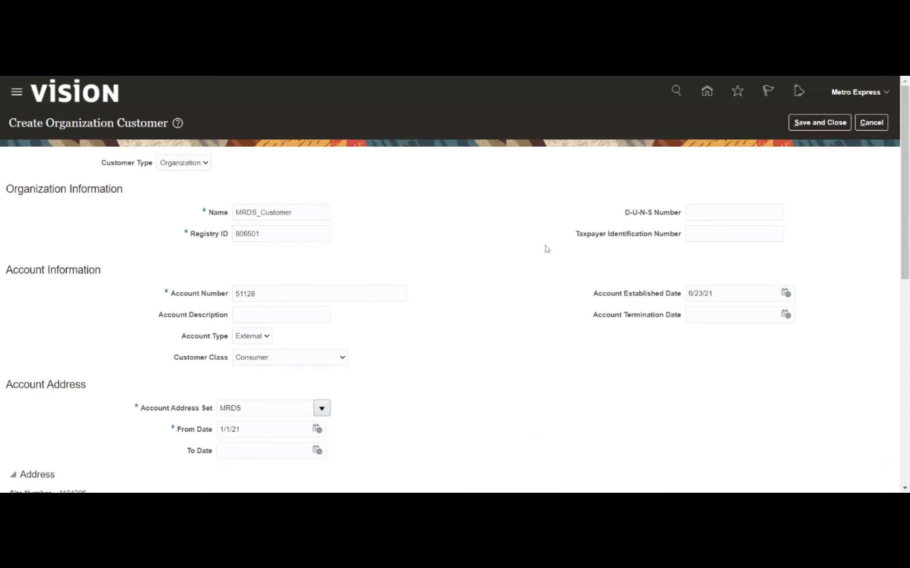
{"action": "left_click", "coordinate": [818, 122]}
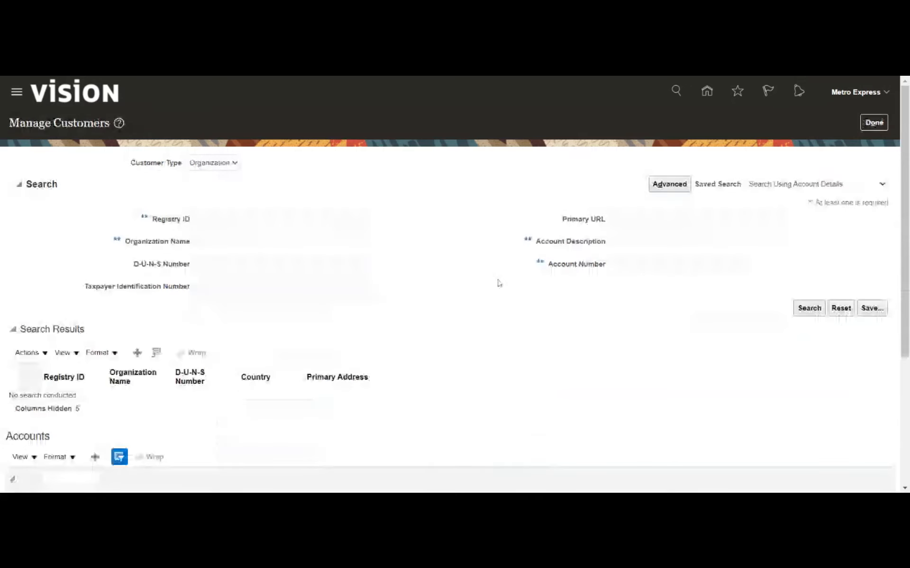
Search customers by organization name MRDS, then review the matching customer's accounts and sites before leaving the customer page
{"action": "left_click", "coordinate": [280, 241]}
{"action": "type", "text": "MRDS"}
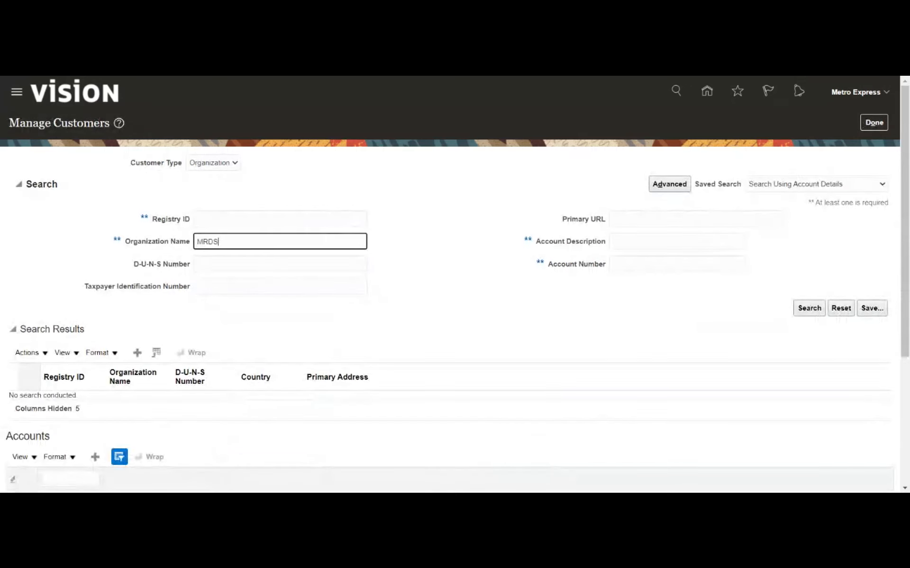
{"action": "key", "text": "Return"}
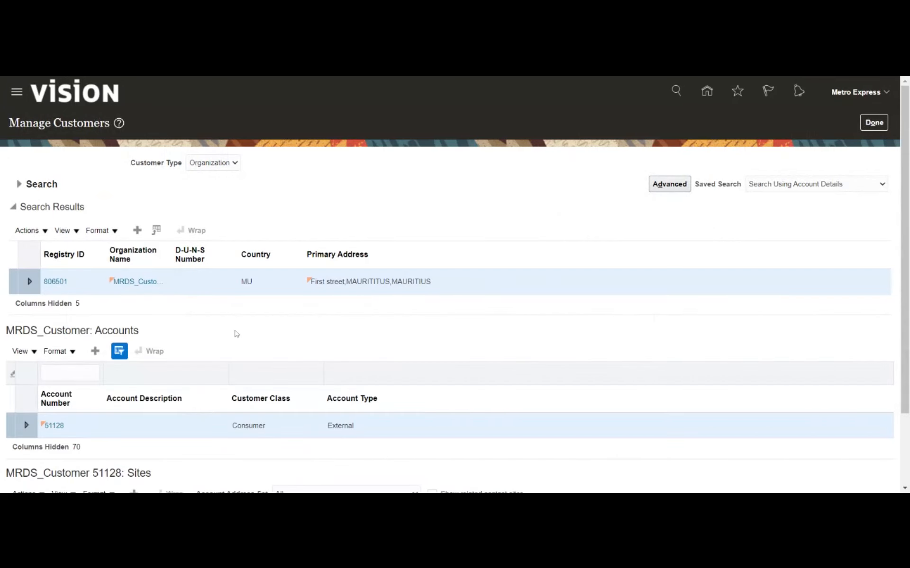
{"action": "scroll", "coordinate": [232, 330], "scroll_direction": "down", "scroll_amount": 2}
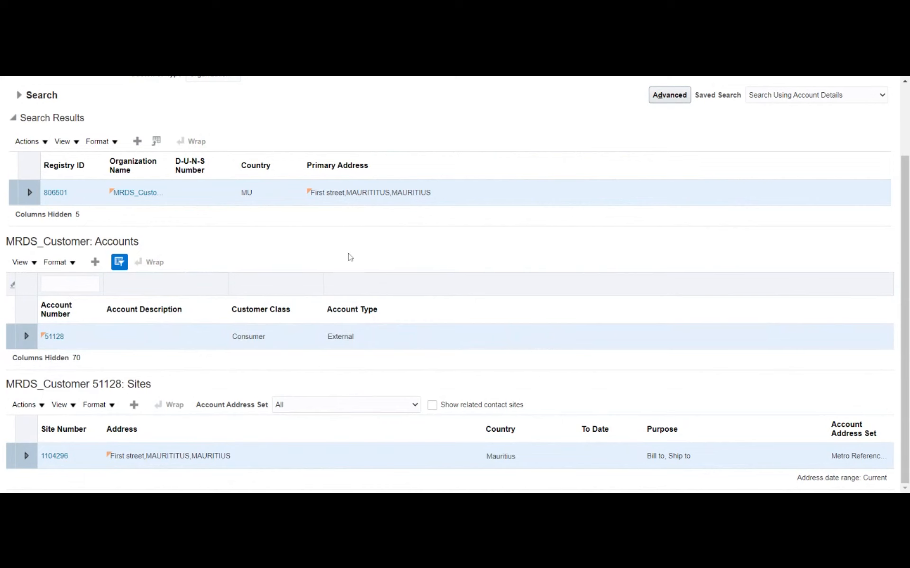
{"action": "scroll", "coordinate": [684, 195], "scroll_direction": "up", "scroll_amount": 2}
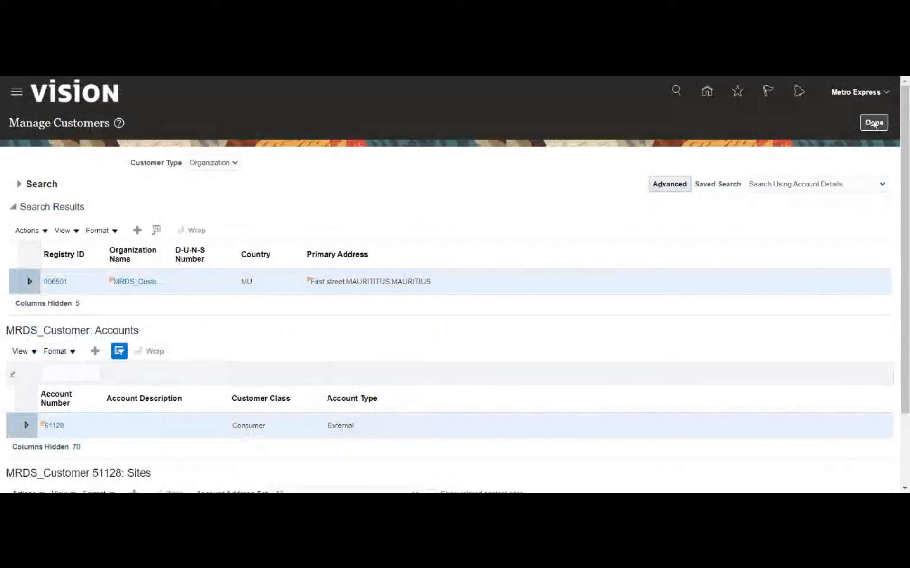
{"action": "left_click", "coordinate": [874, 124]}
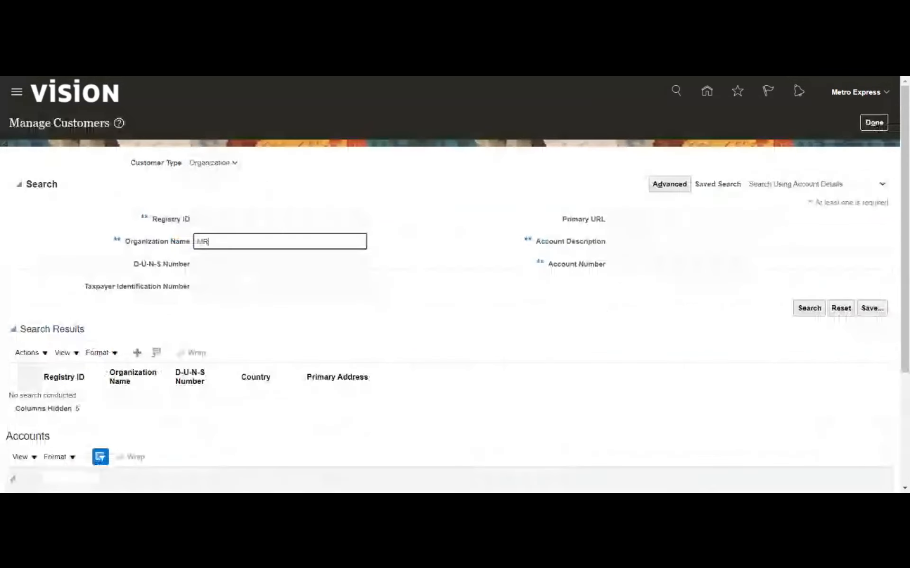
Search customers by organization name MRDS and open the address site of the customer's account for editing
{"action": "type", "text": "DS"}
{"action": "key", "text": "Return"}
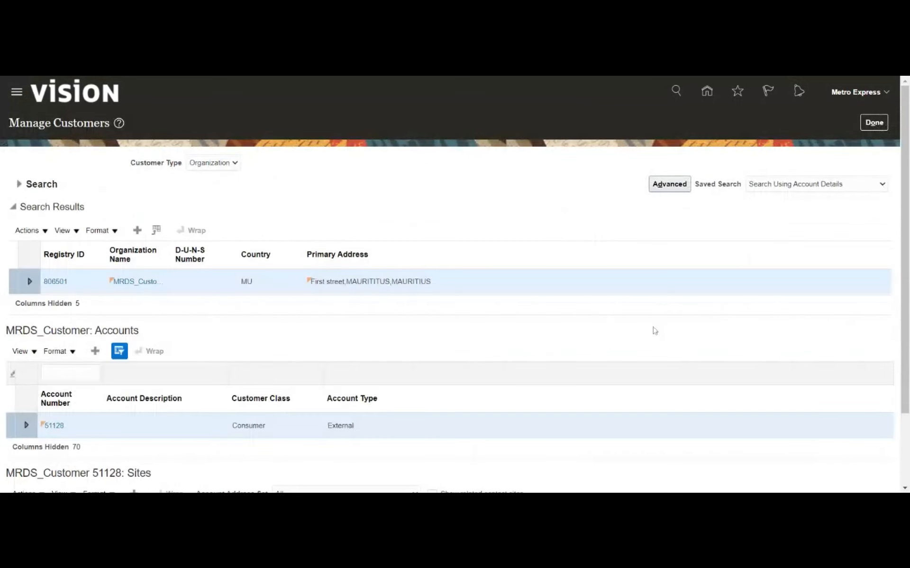
{"action": "scroll", "coordinate": [315, 350], "scroll_direction": "down", "scroll_amount": 3}
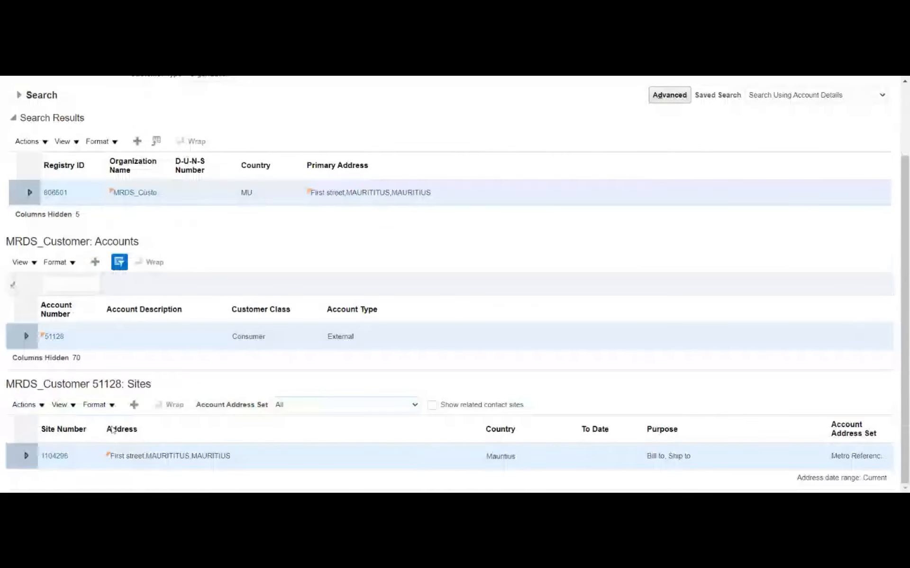
{"action": "left_click", "coordinate": [62, 455]}
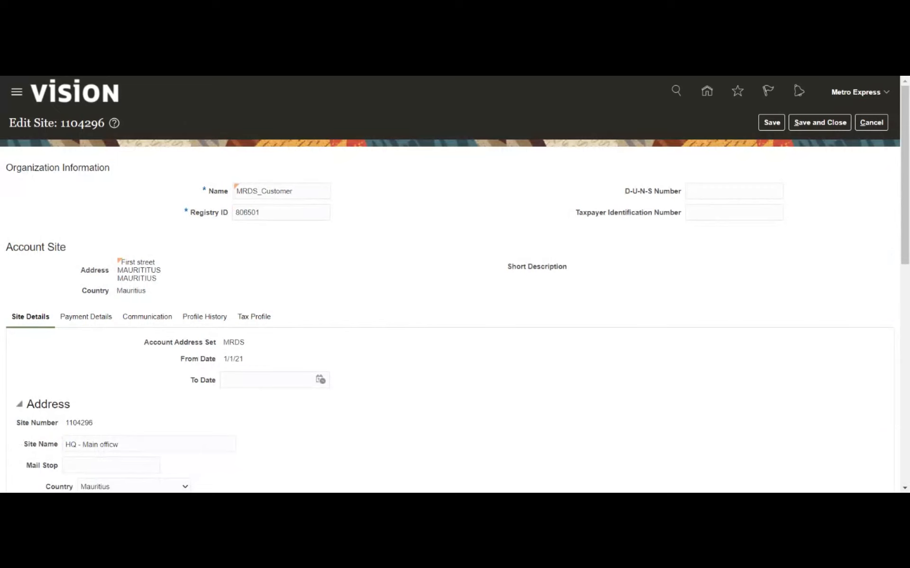
Review the site's address set, address details, Bill to and Ship to purposes, and reference accounts section
{"action": "scroll", "coordinate": [339, 276], "scroll_direction": "down", "scroll_amount": 3}
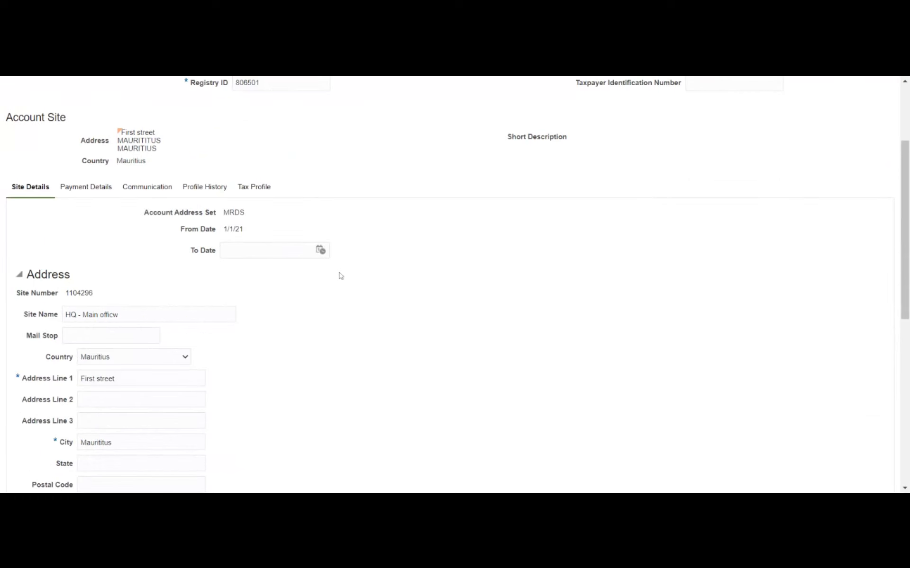
{"action": "scroll", "coordinate": [339, 275], "scroll_direction": "down", "scroll_amount": 5}
{"action": "scroll", "coordinate": [340, 274], "scroll_direction": "down", "scroll_amount": 4}
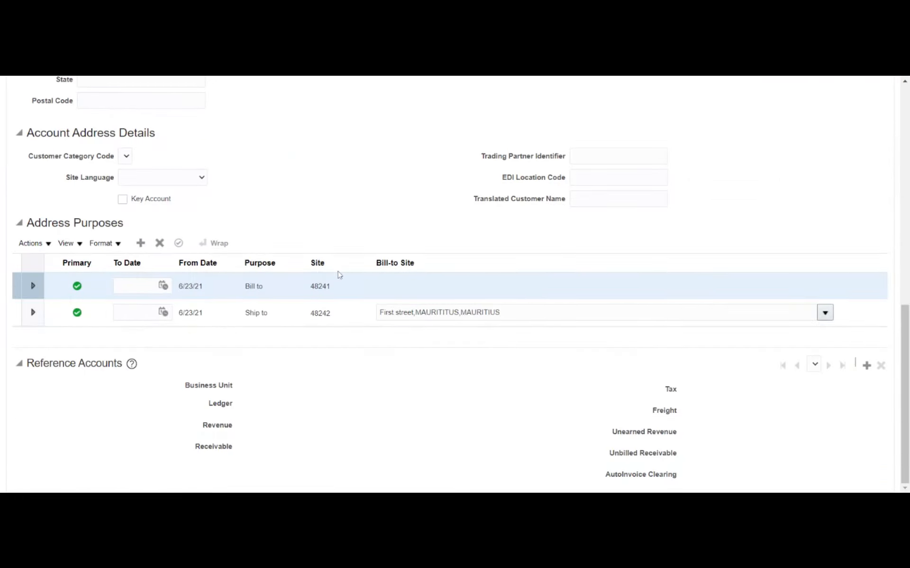
{"action": "scroll", "coordinate": [359, 332], "scroll_direction": "up", "scroll_amount": 8}
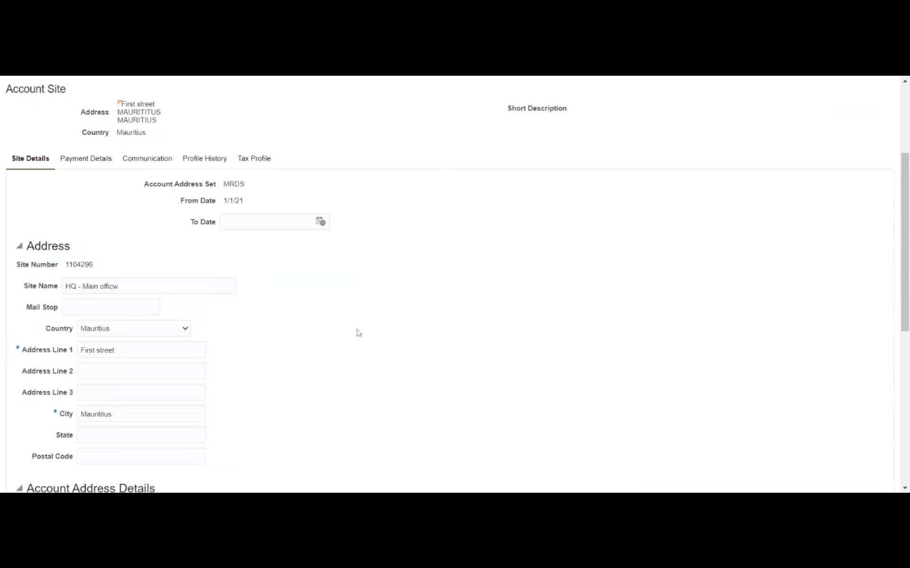
{"action": "scroll", "coordinate": [359, 333], "scroll_direction": "up", "scroll_amount": 4}
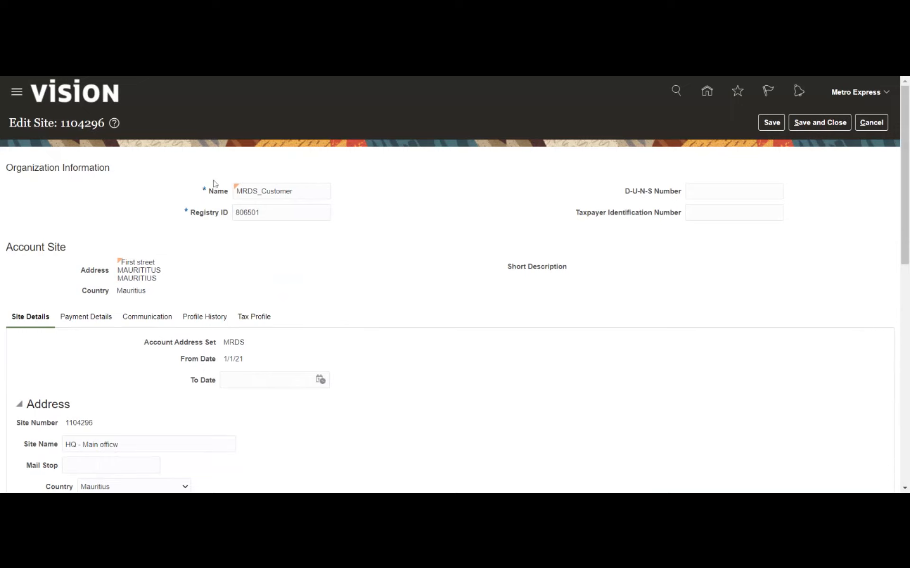
{"action": "scroll", "coordinate": [388, 262], "scroll_direction": "down", "scroll_amount": 2}
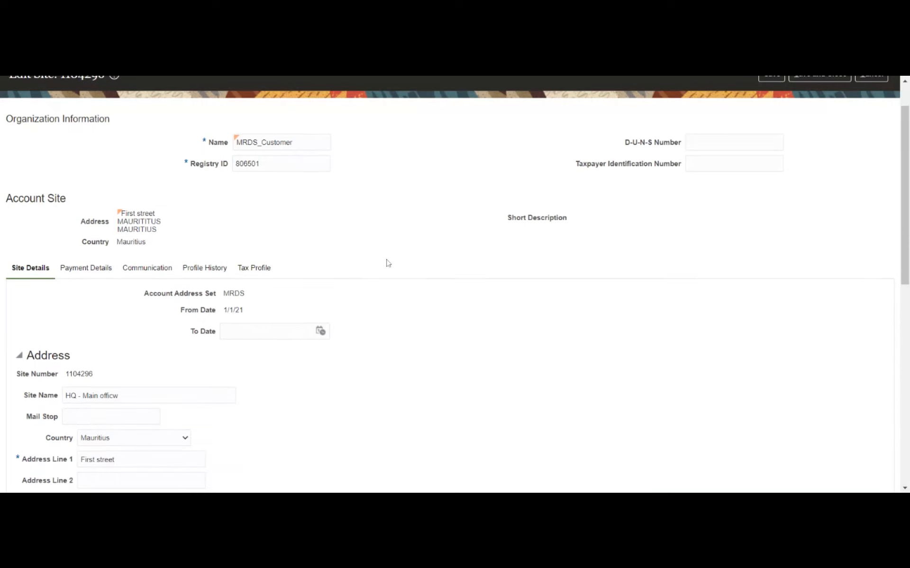
{"action": "scroll", "coordinate": [370, 321], "scroll_direction": "down", "scroll_amount": 8}
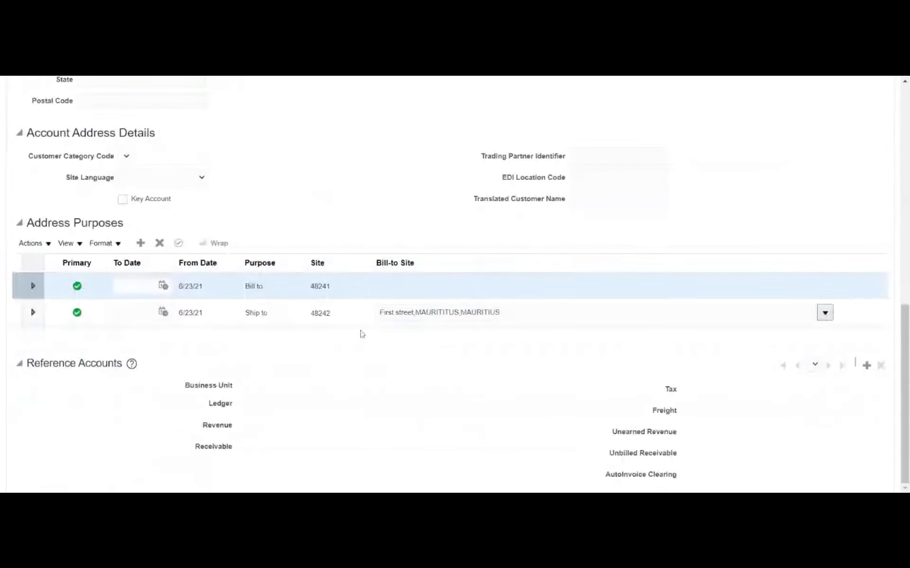
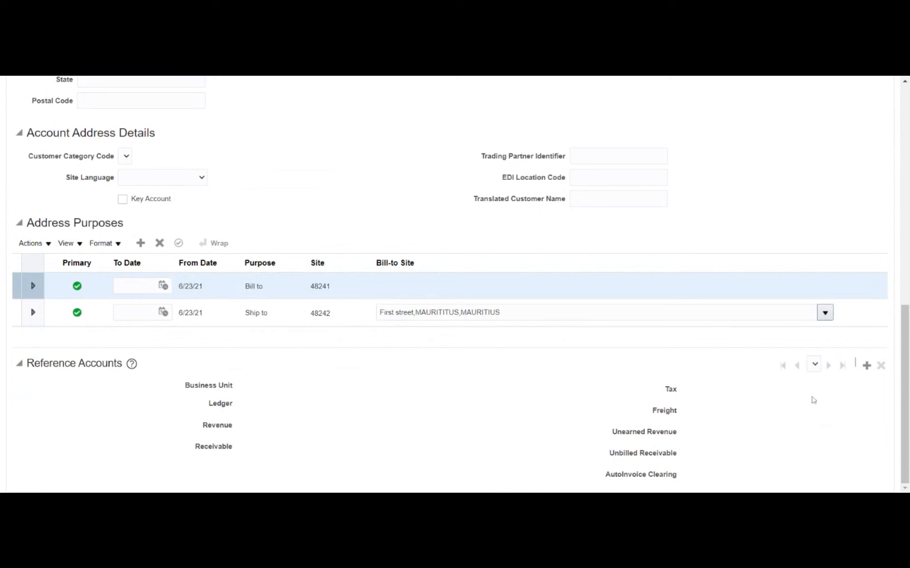
Add a reference accounts entry for Metro Business unit and enter 01.001.24500.01.01.00.00 as the revenue combination
{"action": "left_click", "coordinate": [866, 365]}
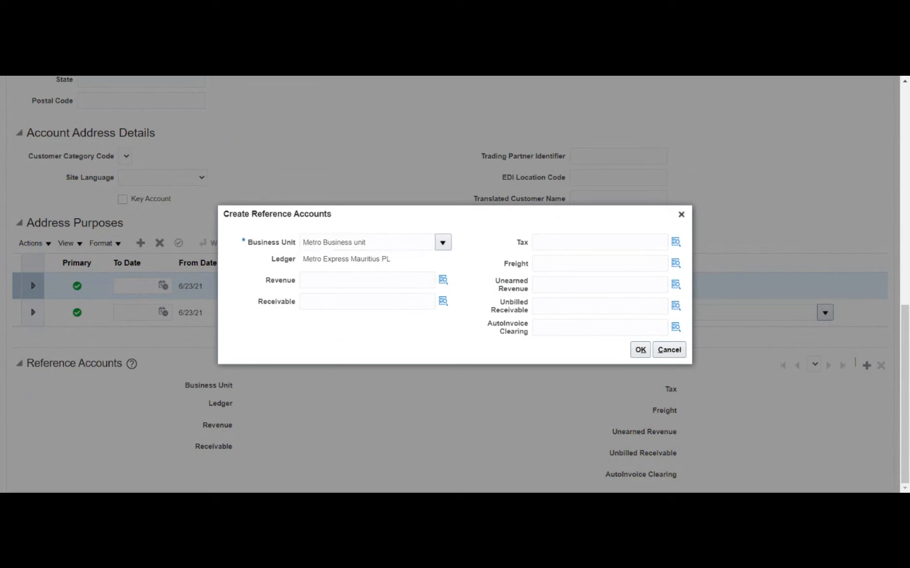
{"action": "left_click", "coordinate": [366, 280]}
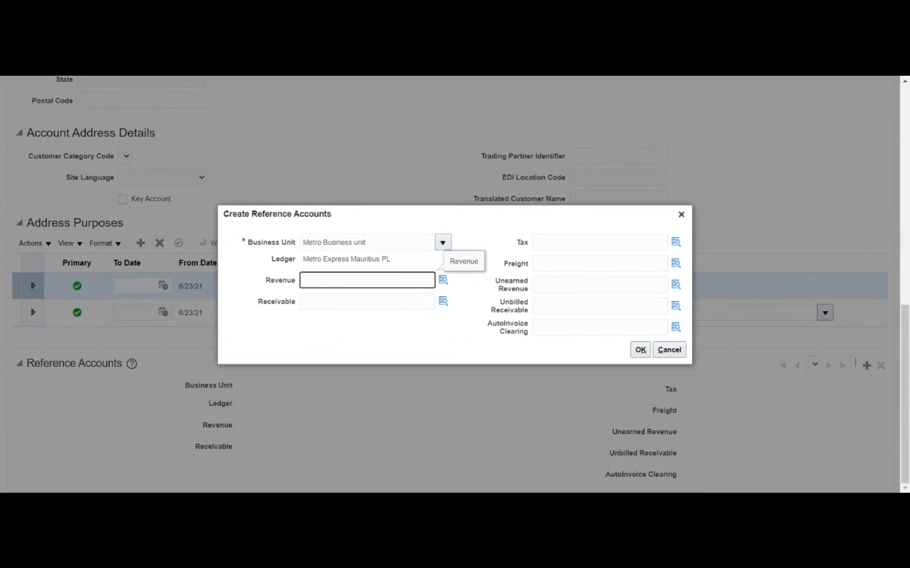
{"action": "type", "text": "01.001.24500.01.01.00.00"}
Find the account segment for the revenue combination by description %reve% and set it to 41000 Revenue Domestic
{"action": "left_click", "coordinate": [445, 281]}
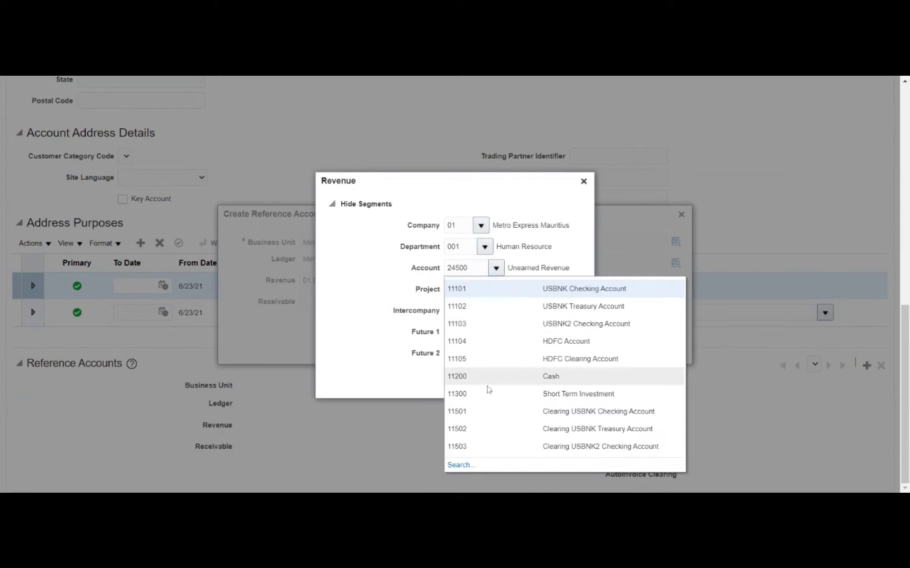
{"action": "left_click", "coordinate": [462, 465]}
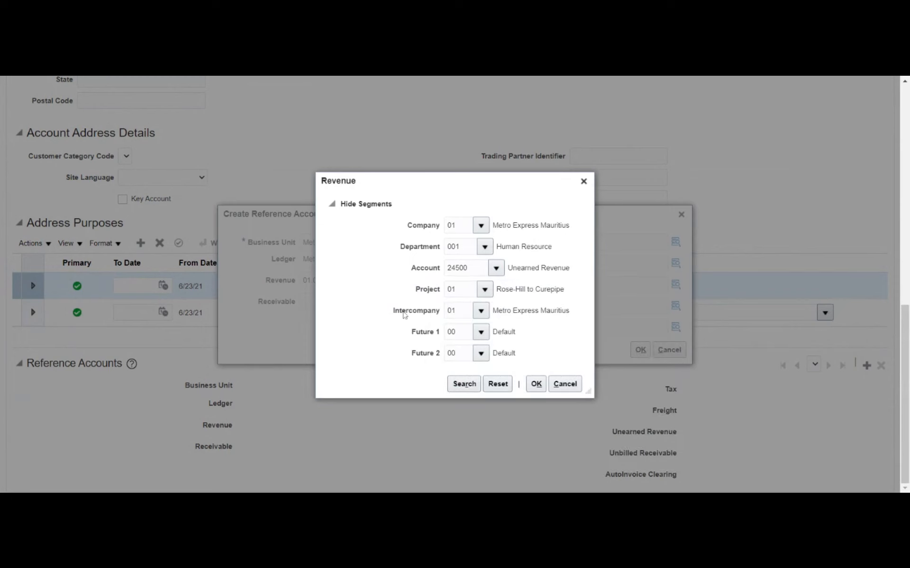
{"action": "key", "text": "BackSpace"}
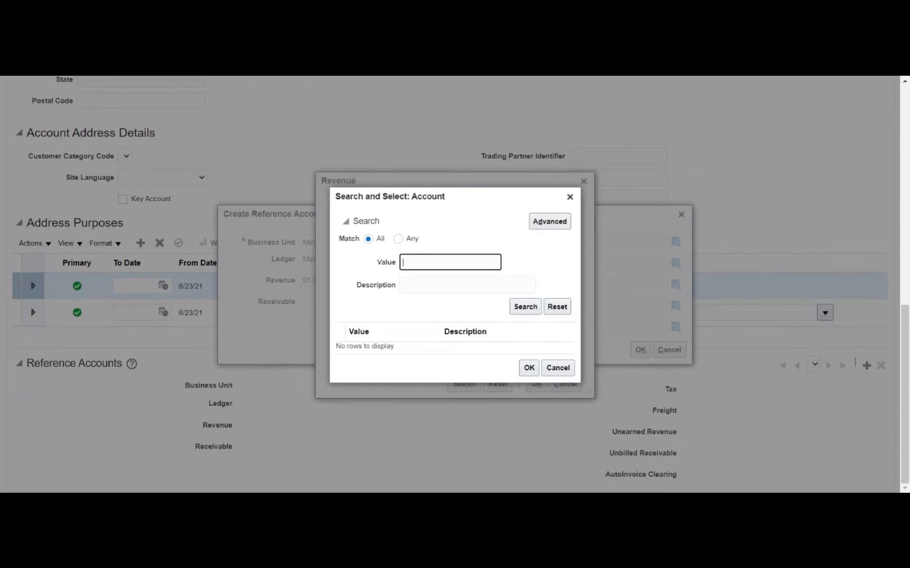
{"action": "left_click", "coordinate": [467, 285]}
{"action": "type", "text": "%"}
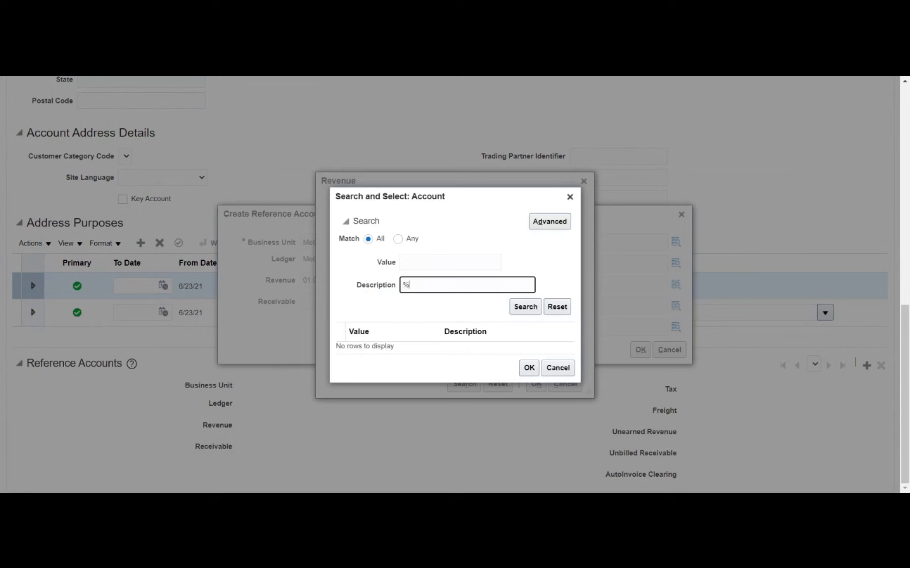
{"action": "type", "text": "reve%"}
{"action": "left_click", "coordinate": [528, 306]}
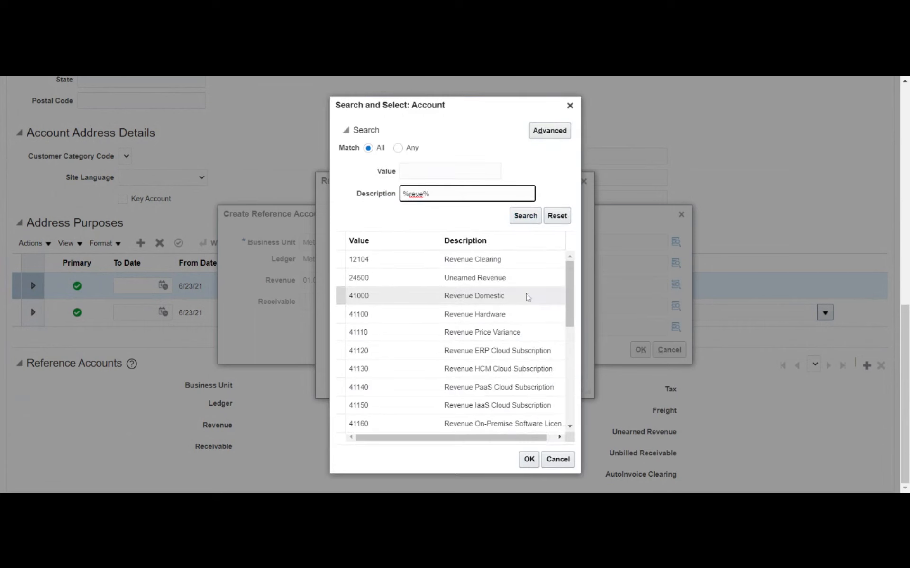
{"action": "left_click", "coordinate": [509, 296]}
{"action": "left_click", "coordinate": [529, 459]}
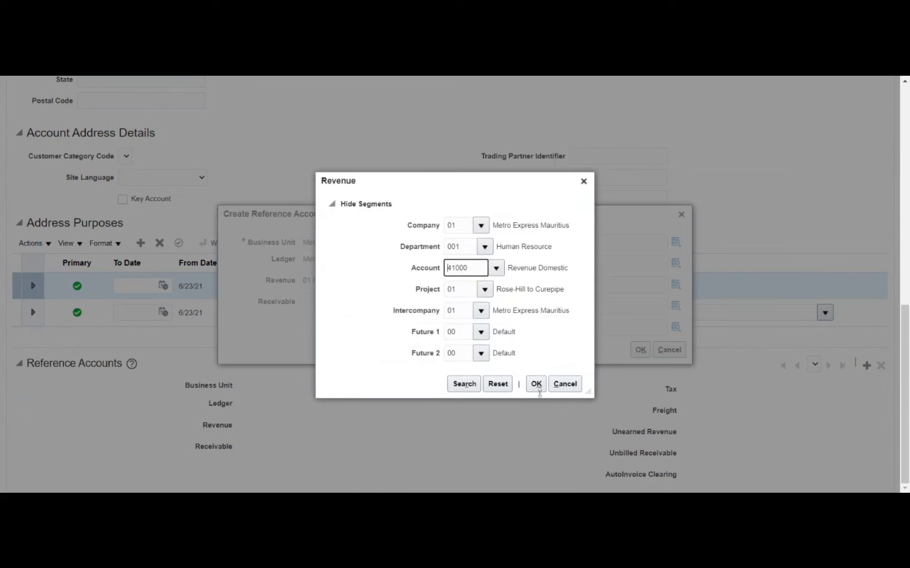
{"action": "left_click", "coordinate": [537, 385]}
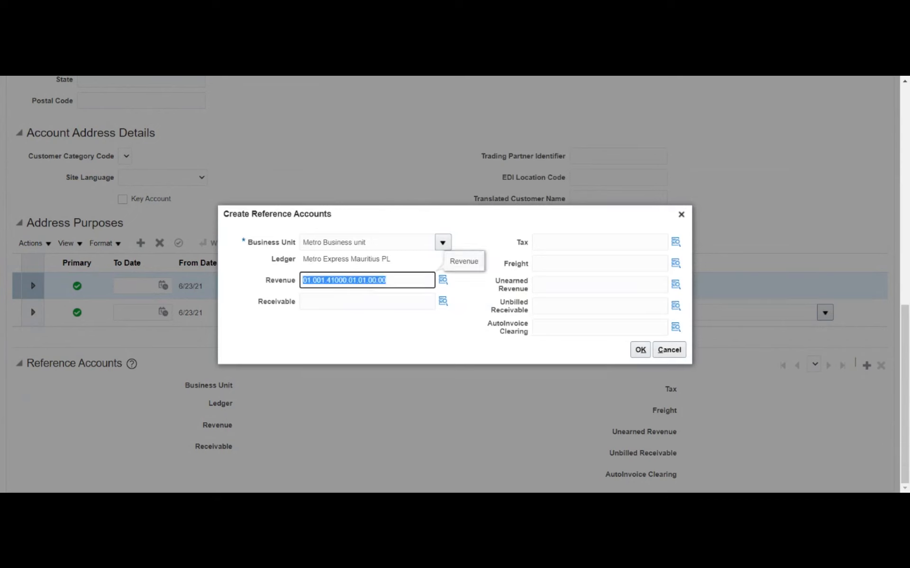
Enter 01.001.41000.01.01.00.00 as the receivable combination and clear its account segment
{"action": "left_click", "coordinate": [367, 302]}
{"action": "type", "text": "01.001.41000.01.01.00.00"}
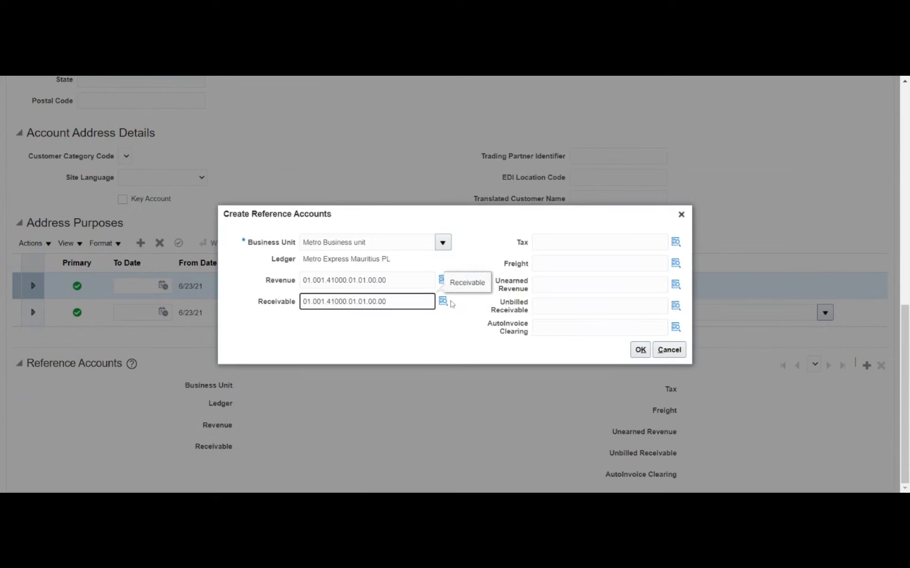
{"action": "left_click", "coordinate": [443, 302]}
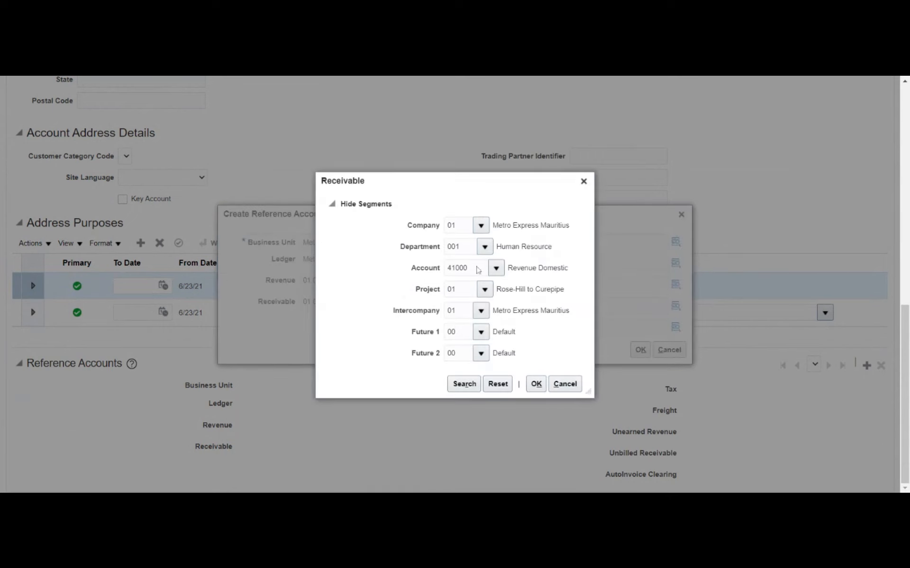
{"action": "double_click", "coordinate": [478, 268]}
{"action": "key", "text": "BackSpace"}
Search the account values for the receivable combination by description %recei%
{"action": "left_click", "coordinate": [496, 269]}
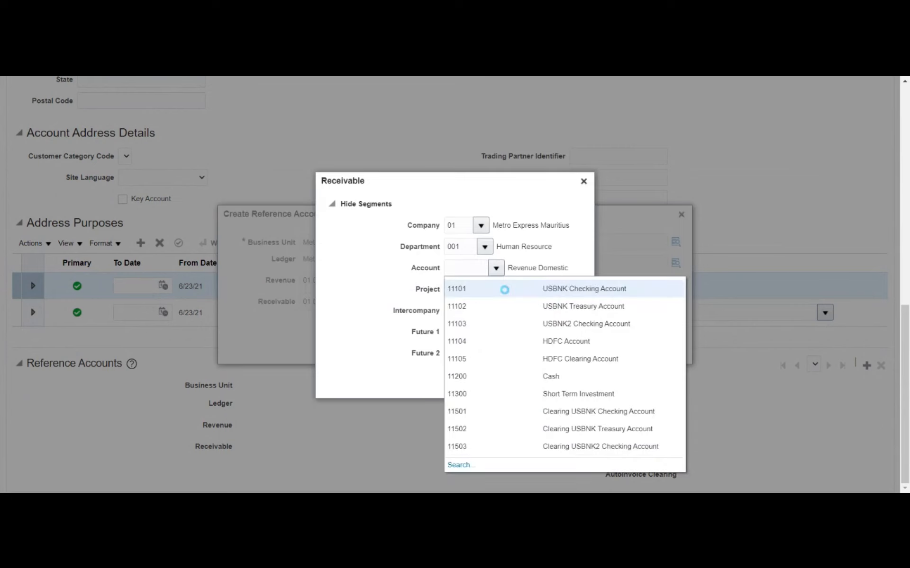
{"action": "left_click", "coordinate": [464, 467]}
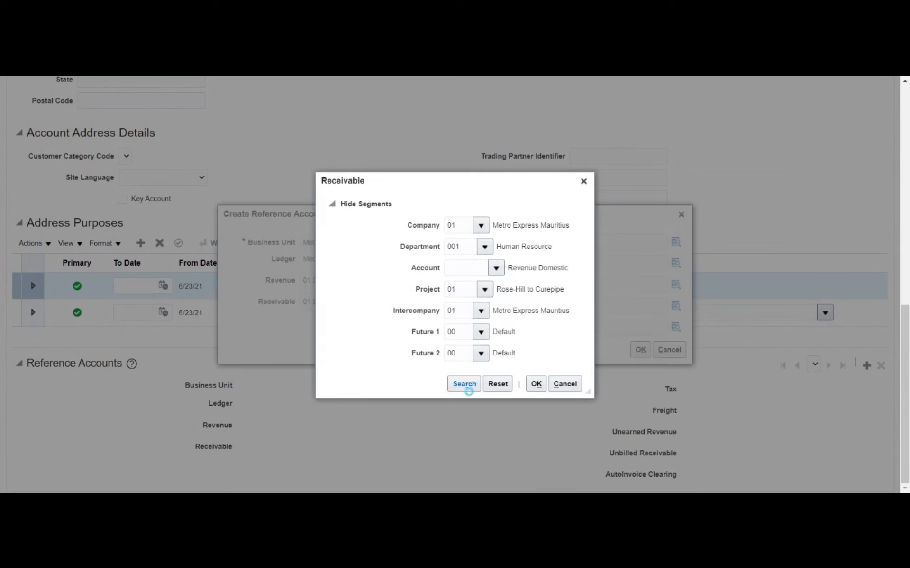
{"action": "left_click", "coordinate": [453, 287]}
{"action": "type", "text": "%recei%"}
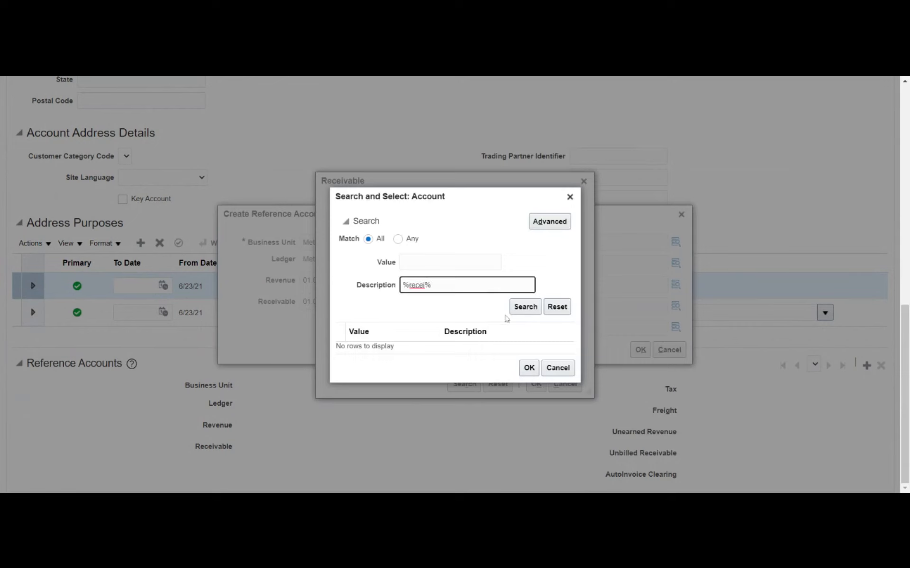
{"action": "left_click", "coordinate": [525, 306]}
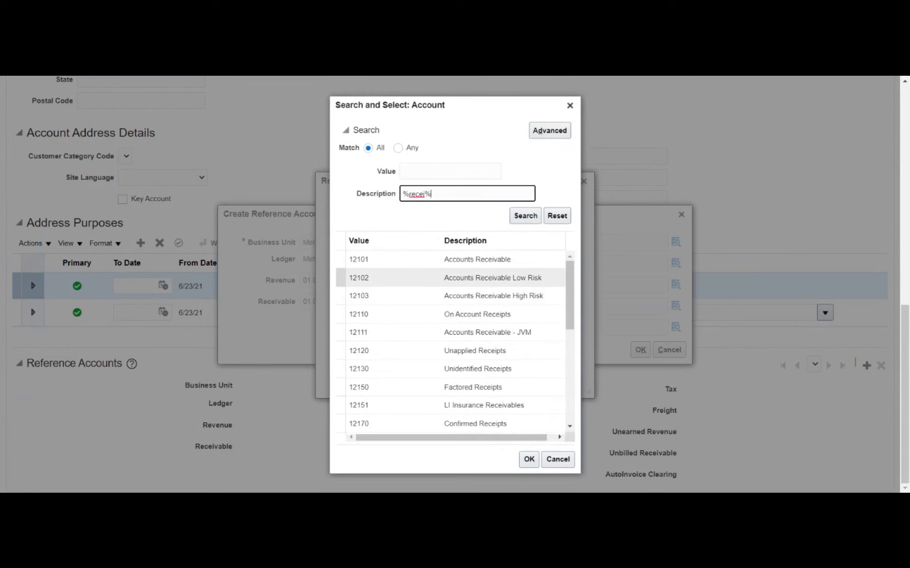
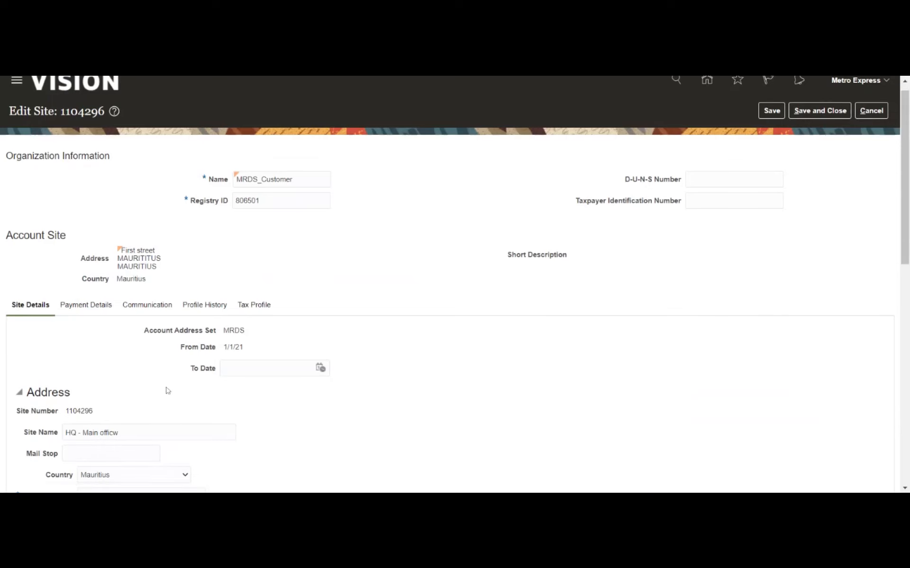
Save the changes made to the customer's site
{"action": "scroll", "coordinate": [565, 382], "scroll_direction": "down", "scroll_amount": 2}
{"action": "scroll", "coordinate": [564, 382], "scroll_direction": "up", "scroll_amount": 3}
{"action": "left_click", "coordinate": [769, 124]}
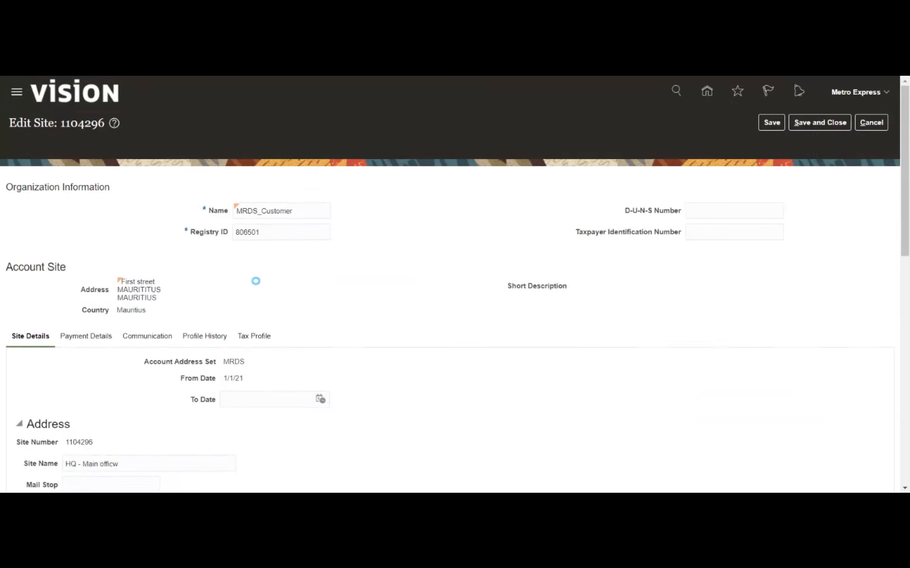
Review the site's payment details, profile history and tax profile, ending with the tax classifications
{"action": "left_click", "coordinate": [91, 320]}
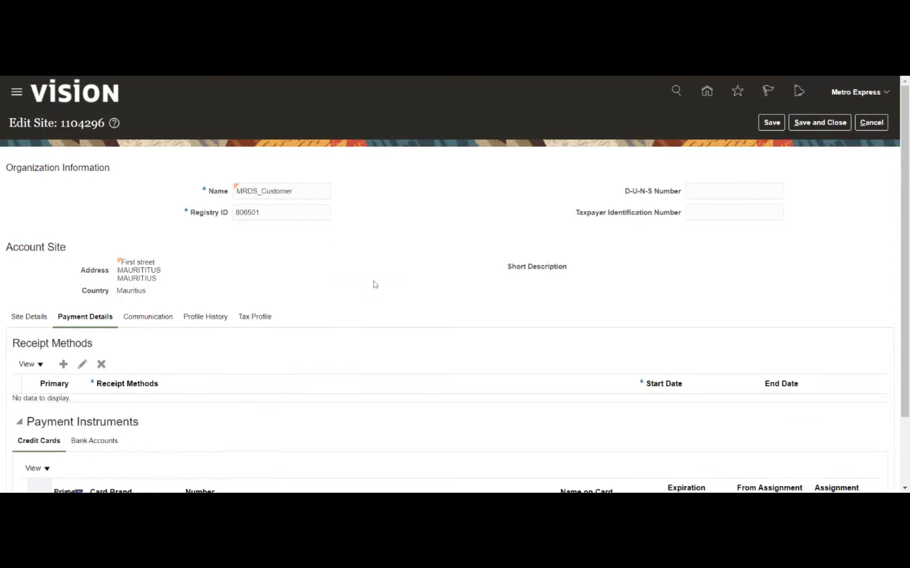
{"action": "scroll", "coordinate": [376, 280], "scroll_direction": "down", "scroll_amount": 1}
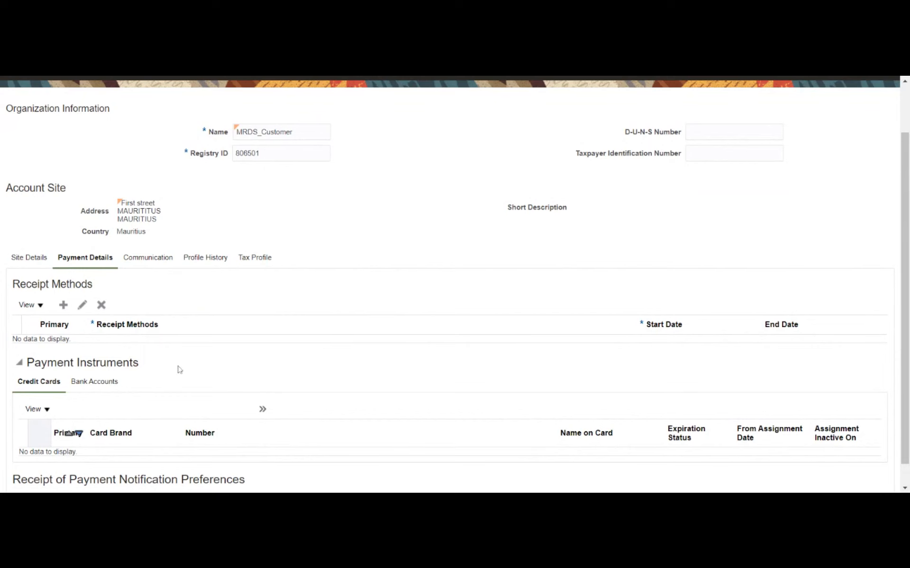
{"action": "scroll", "coordinate": [180, 369], "scroll_direction": "down", "scroll_amount": 1}
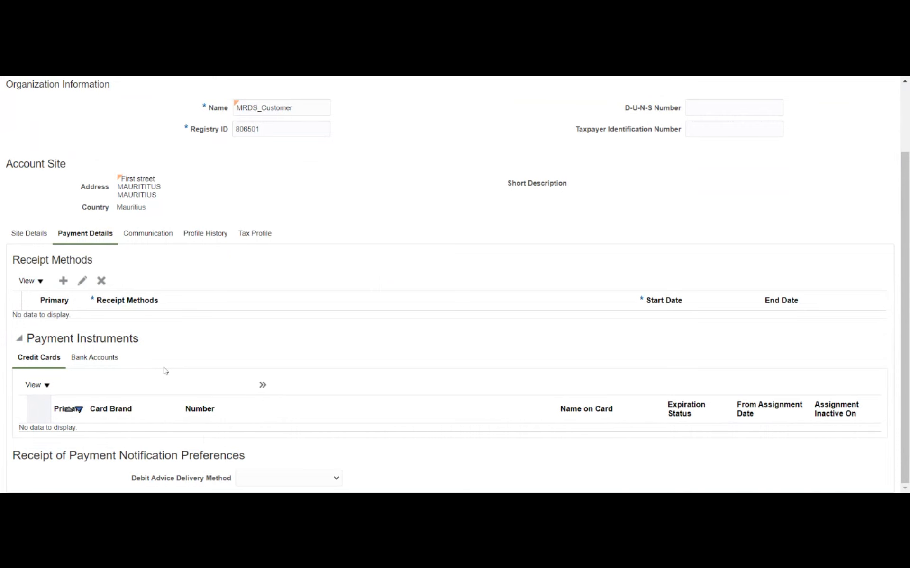
{"action": "scroll", "coordinate": [165, 370], "scroll_direction": "up", "scroll_amount": 3}
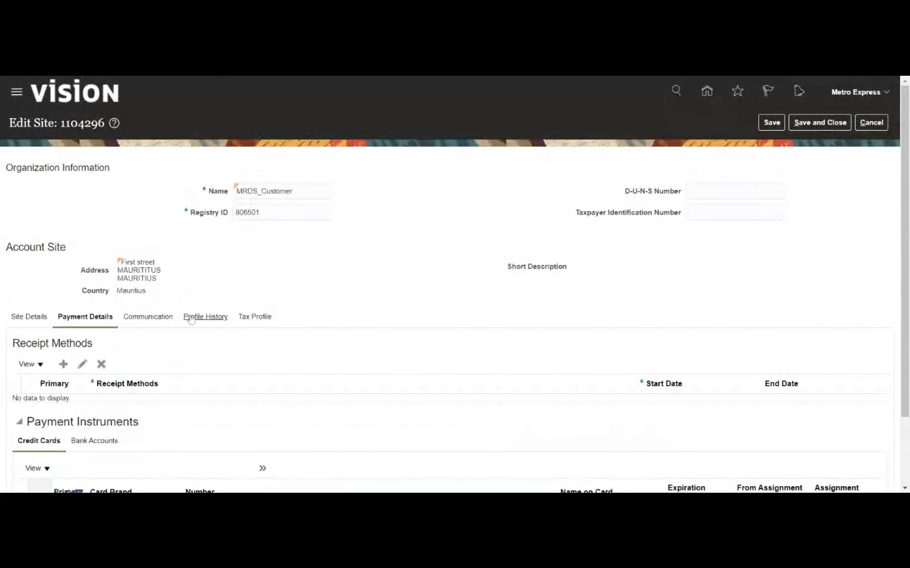
{"action": "left_click", "coordinate": [201, 318]}
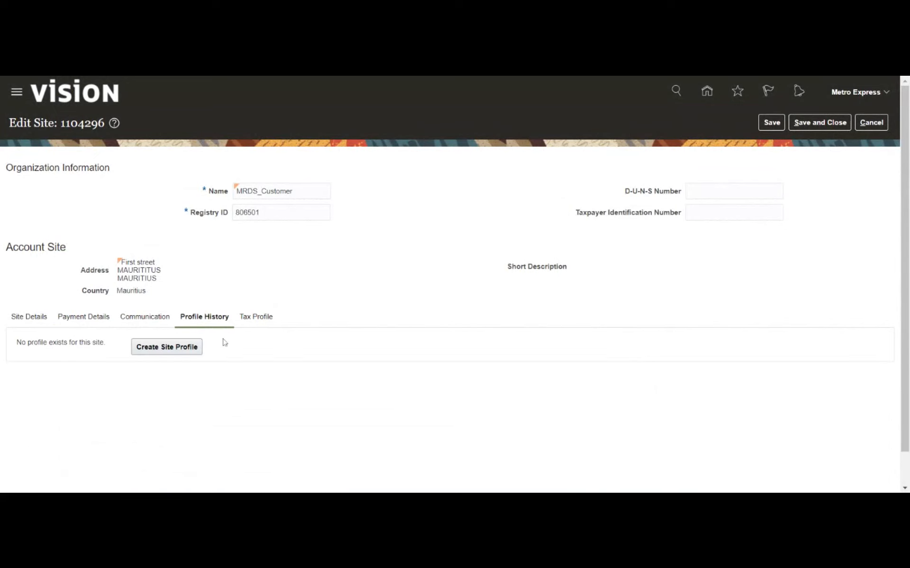
{"action": "left_click", "coordinate": [254, 321]}
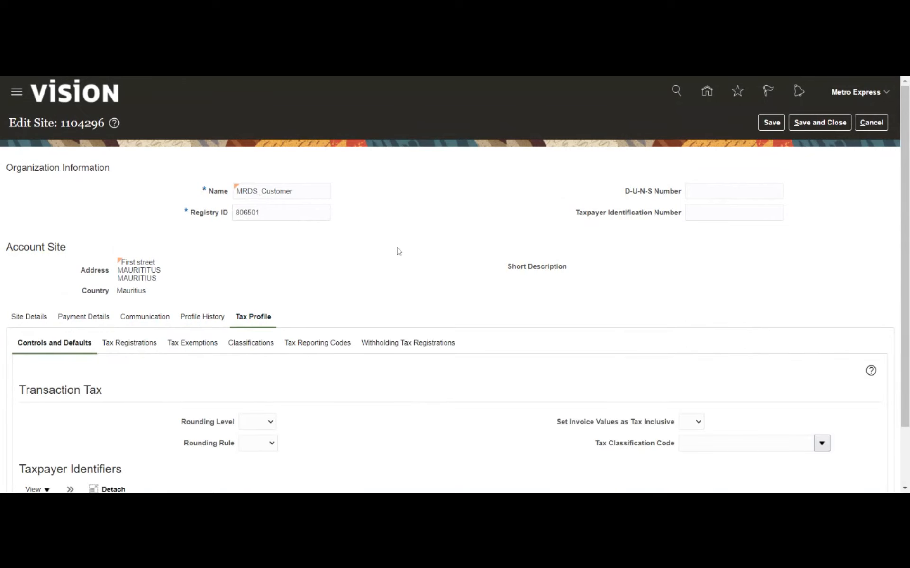
{"action": "scroll", "coordinate": [435, 226], "scroll_direction": "down", "scroll_amount": 1}
{"action": "scroll", "coordinate": [436, 227], "scroll_direction": "down", "scroll_amount": 2}
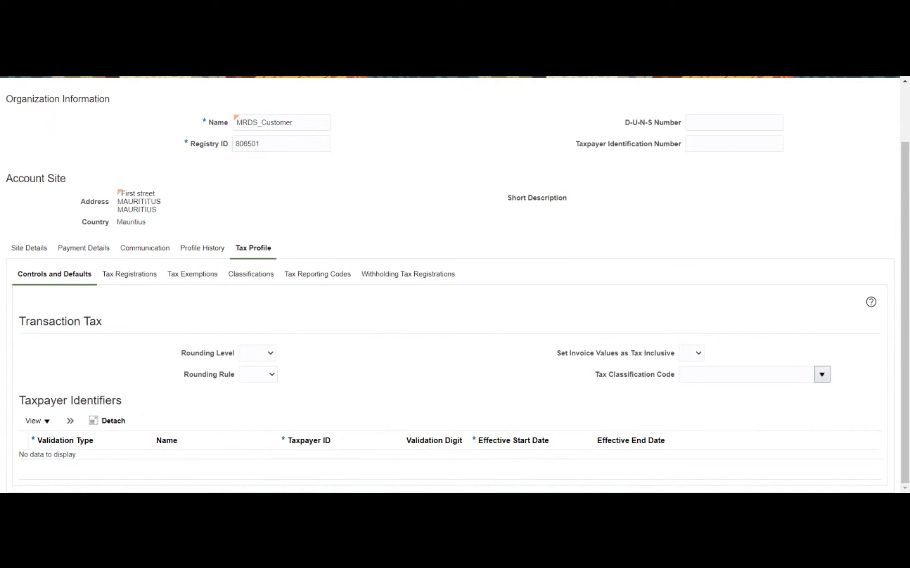
{"action": "left_click", "coordinate": [247, 278]}
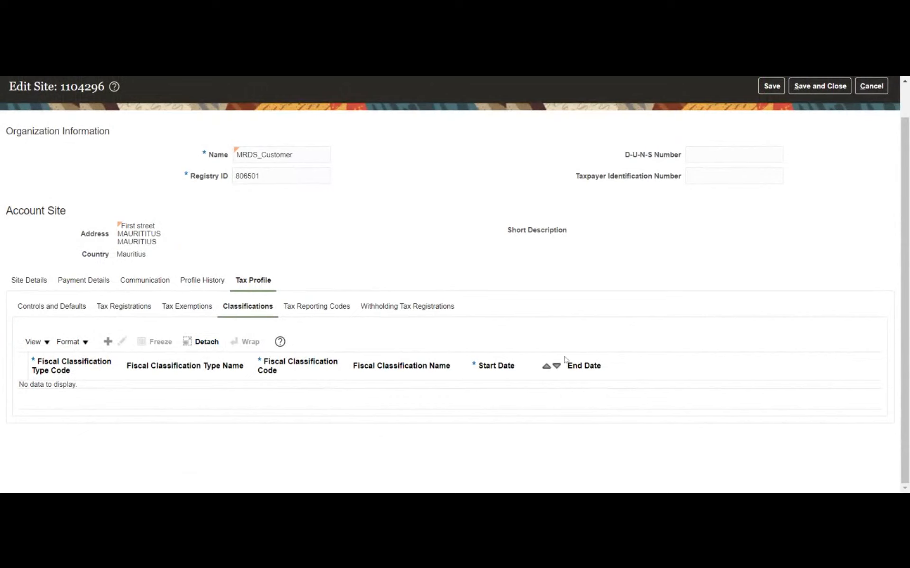
Save and close the customer's site, and finish the customer management session
{"action": "scroll", "coordinate": [810, 199], "scroll_direction": "up", "scroll_amount": 1}
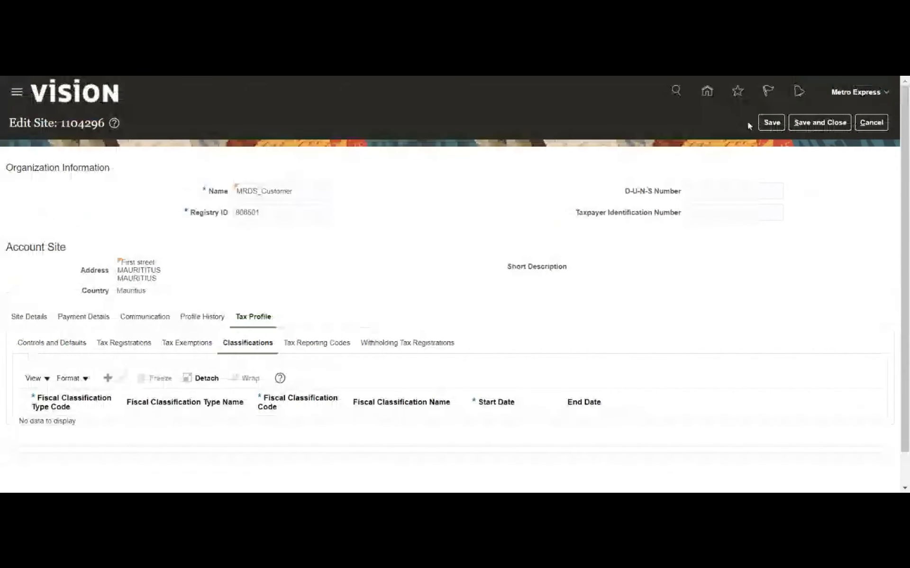
{"action": "left_click", "coordinate": [767, 124]}
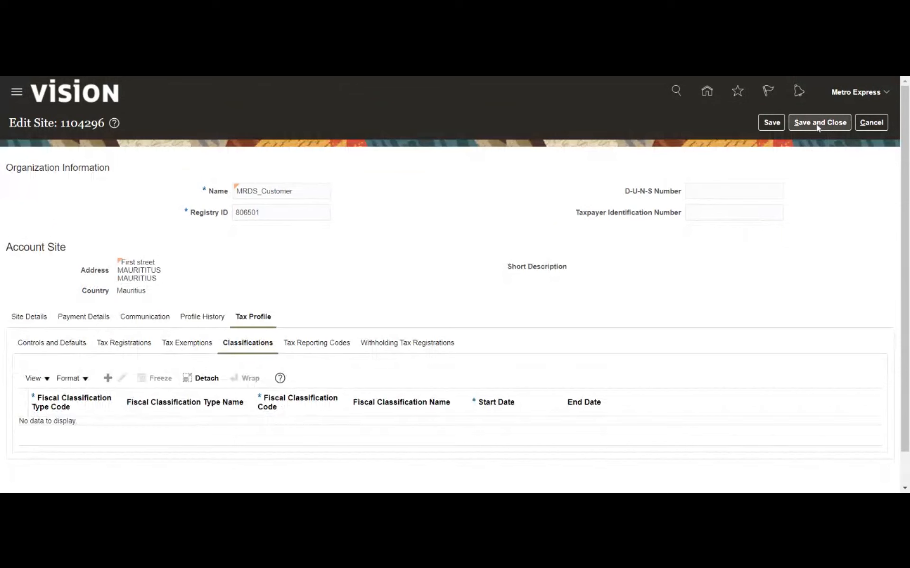
{"action": "left_click", "coordinate": [817, 125]}
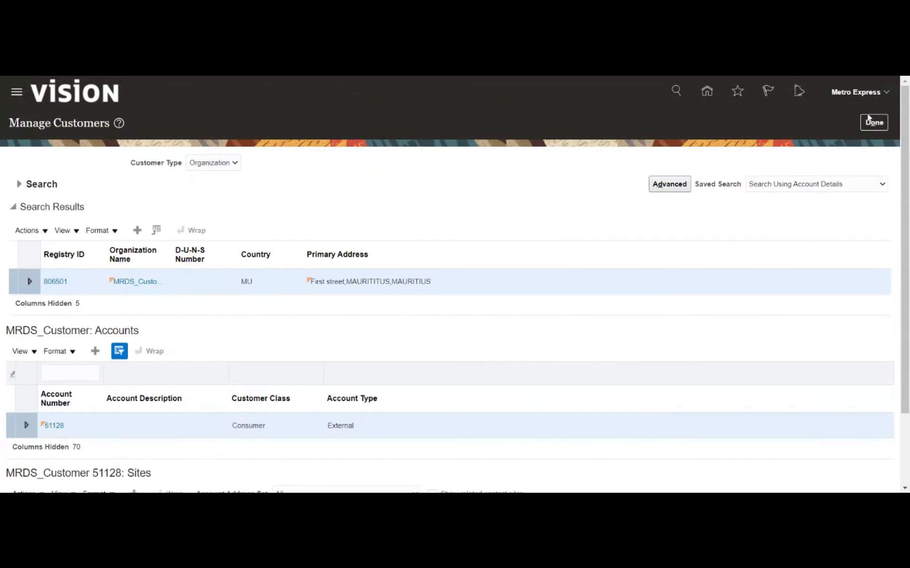
{"action": "left_click", "coordinate": [876, 126]}
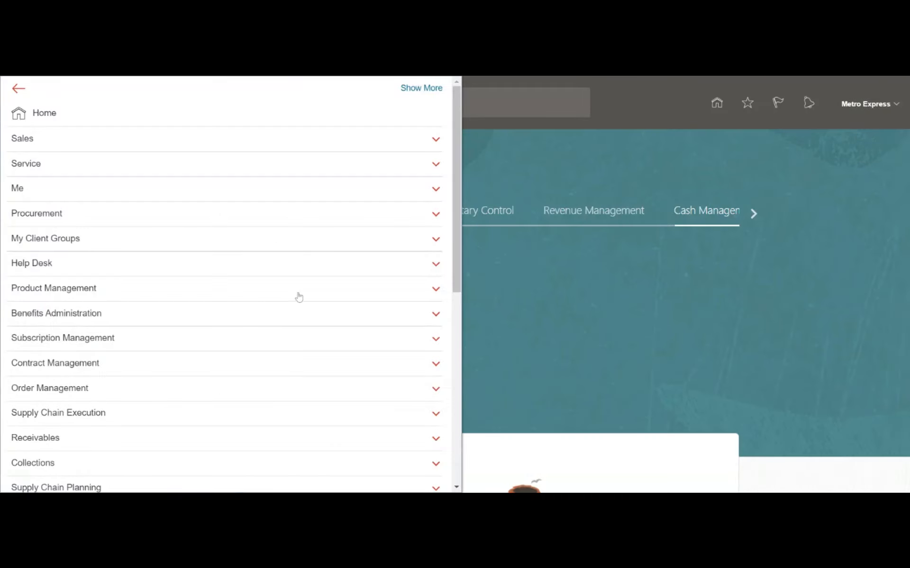
Open the Security Console and go to its user accounts
{"action": "scroll", "coordinate": [339, 278], "scroll_direction": "down", "scroll_amount": 8}
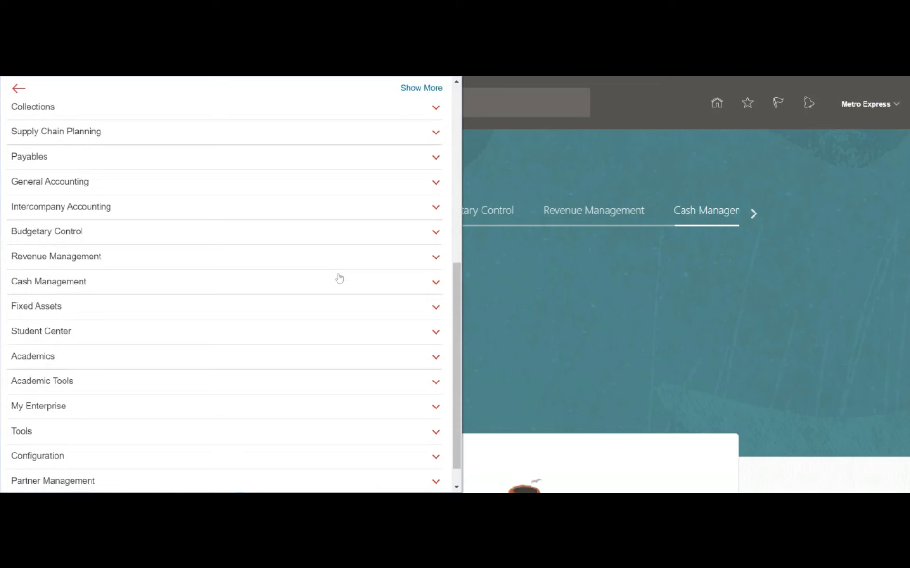
{"action": "left_click", "coordinate": [311, 408]}
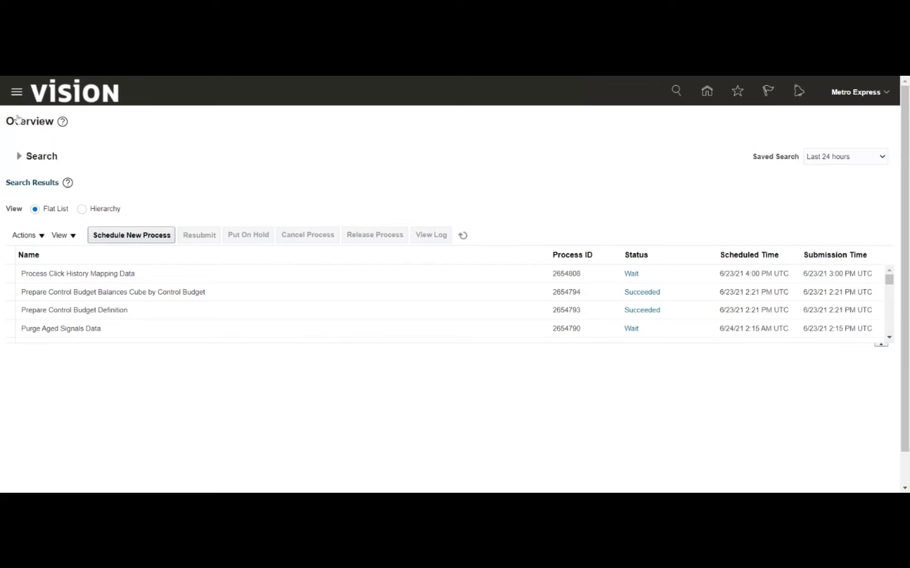
{"action": "left_click", "coordinate": [109, 315]}
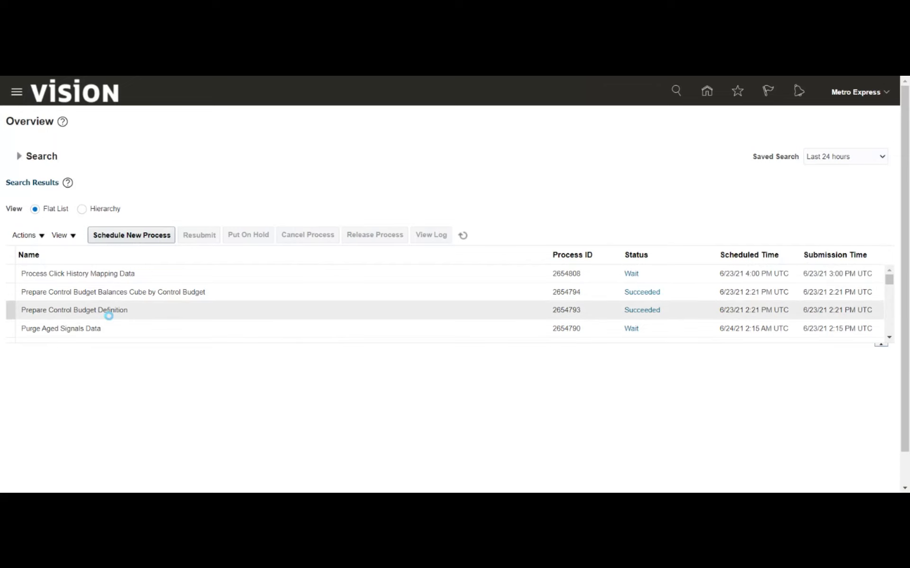
{"action": "scroll", "coordinate": [131, 270], "scroll_direction": "down", "scroll_amount": 8}
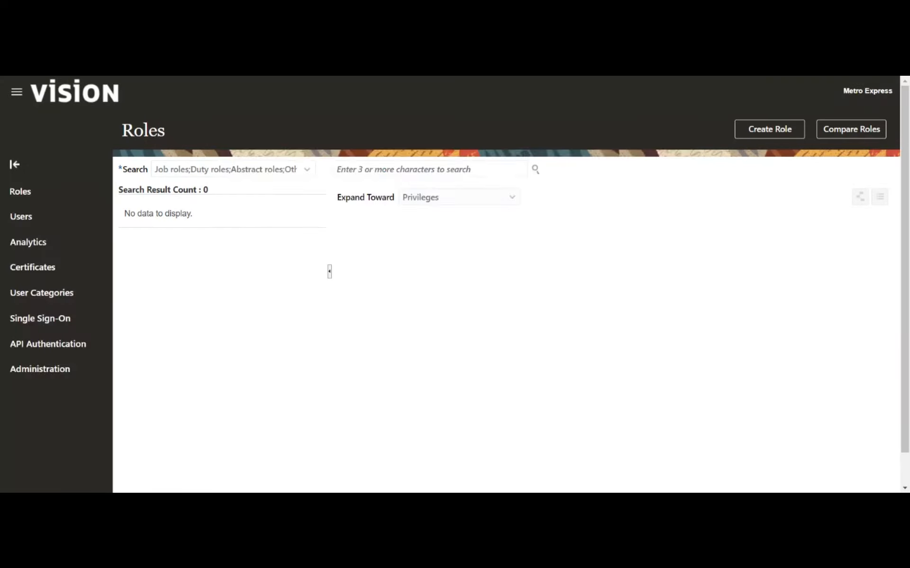
{"action": "left_click", "coordinate": [666, 201]}
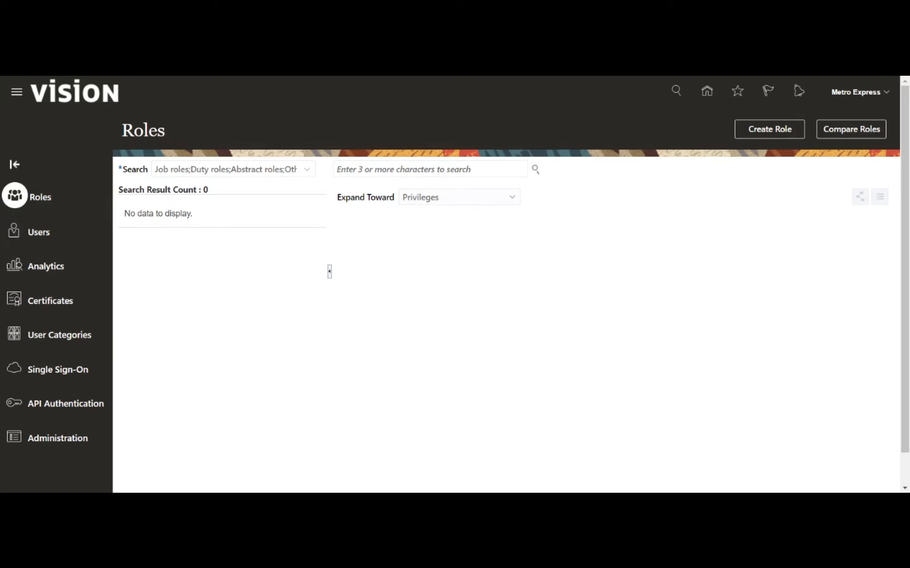
{"action": "left_click", "coordinate": [38, 232]}
Search the user accounts for user, and then for Metro express
{"action": "left_click", "coordinate": [362, 170]}
{"action": "type", "text": "user"}
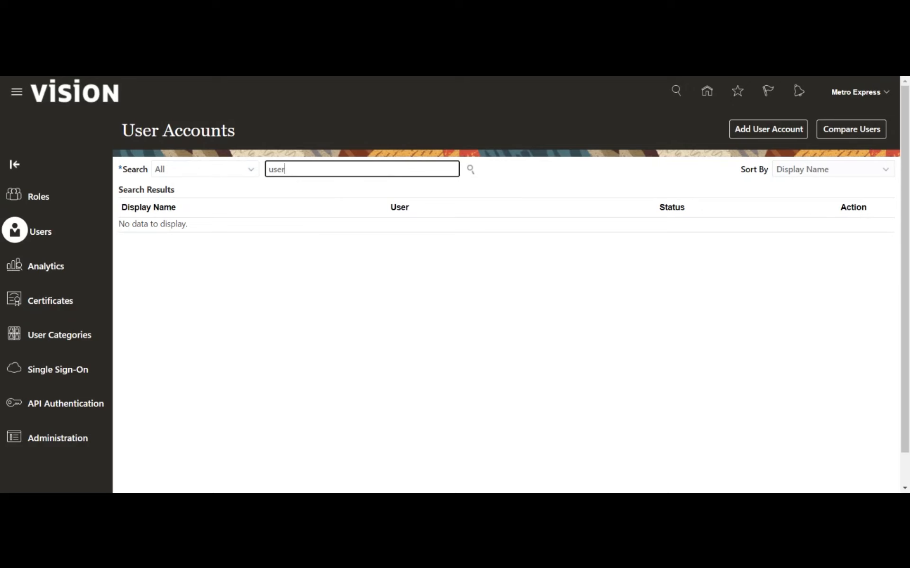
{"action": "key", "text": "Return"}
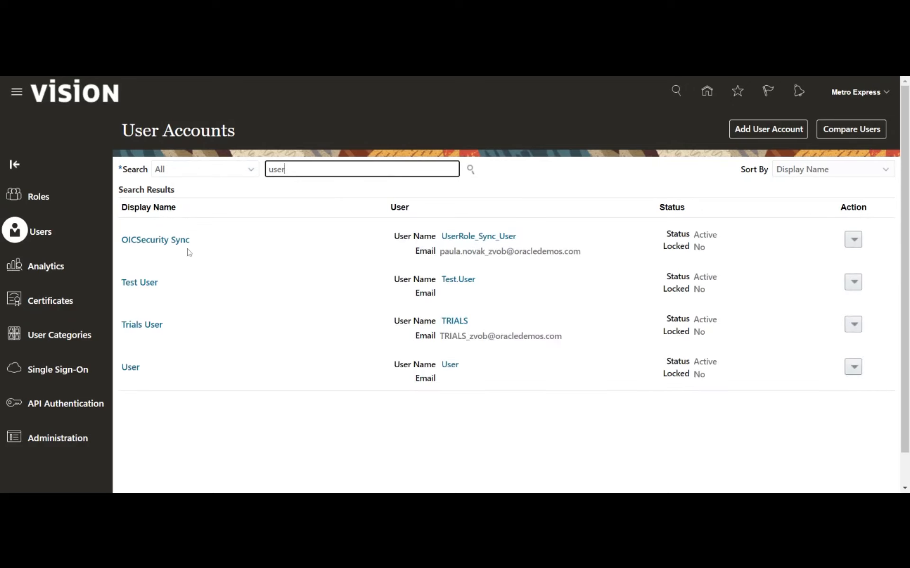
{"action": "key", "text": "ctrl+a"}
{"action": "type", "text": "Metro express"}
{"action": "key", "text": "Return"}
Open the Metro Express user account for editing, review its assigned roles, and leave the account
{"action": "left_click", "coordinate": [173, 240]}
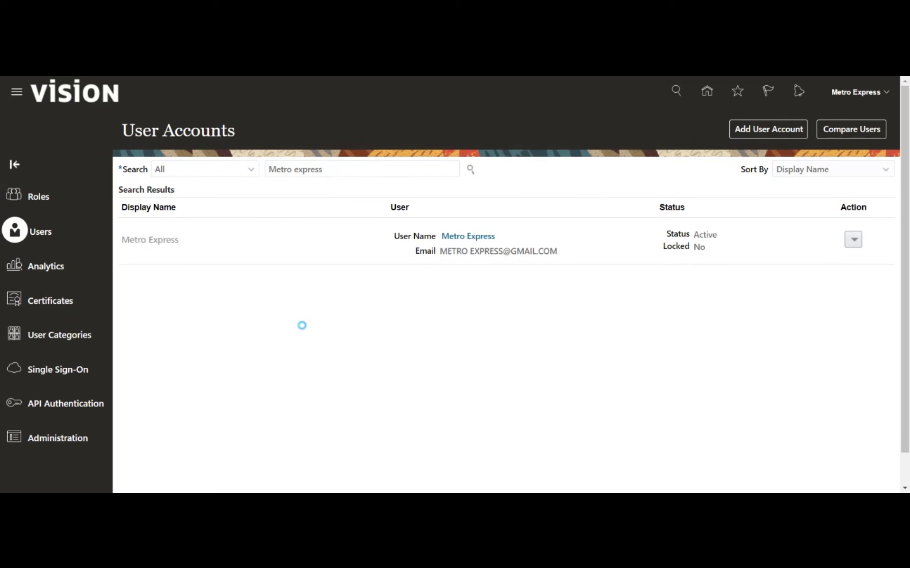
{"action": "left_click", "coordinate": [756, 138]}
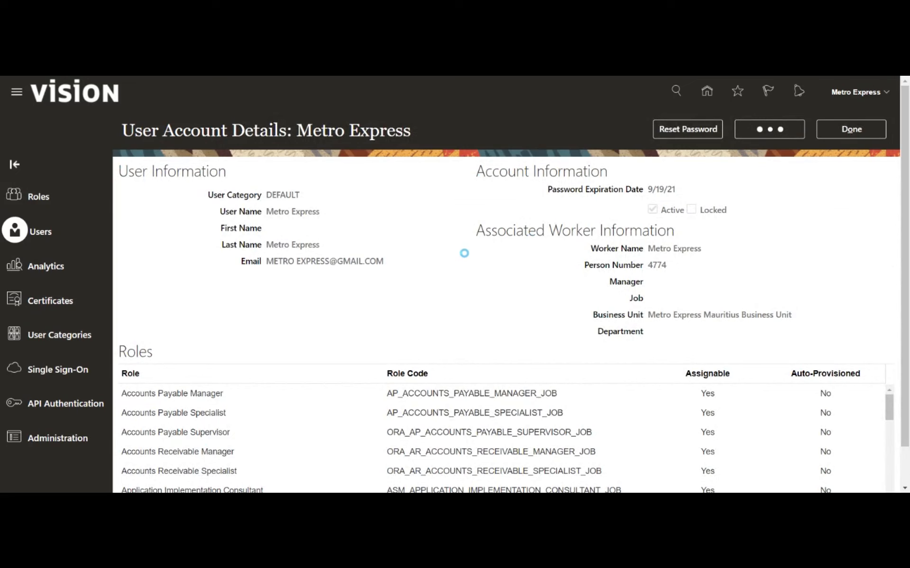
{"action": "scroll", "coordinate": [351, 341], "scroll_direction": "down", "scroll_amount": 4}
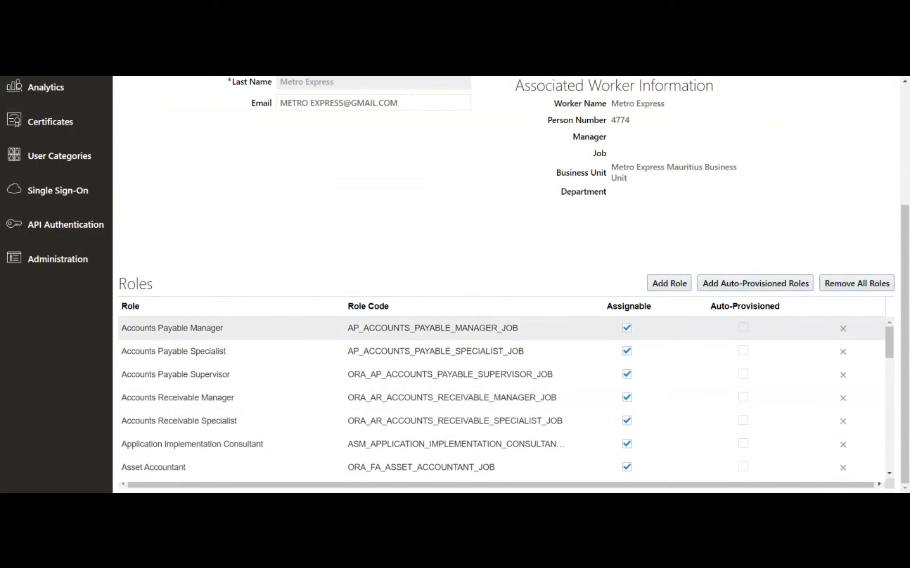
{"action": "scroll", "coordinate": [649, 223], "scroll_direction": "up", "scroll_amount": 4}
{"action": "left_click", "coordinate": [836, 134]}
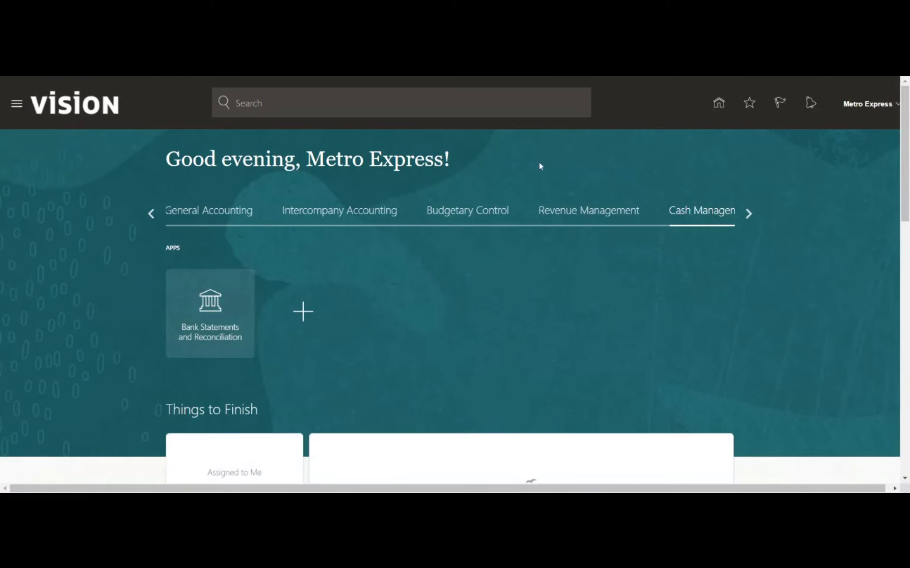
Browse the home page's application groups and show the Receivables apps
{"action": "left_click", "coordinate": [150, 214]}
{"action": "left_click", "coordinate": [151, 214]}
{"action": "left_click", "coordinate": [150, 214]}
{"action": "left_click", "coordinate": [151, 214]}
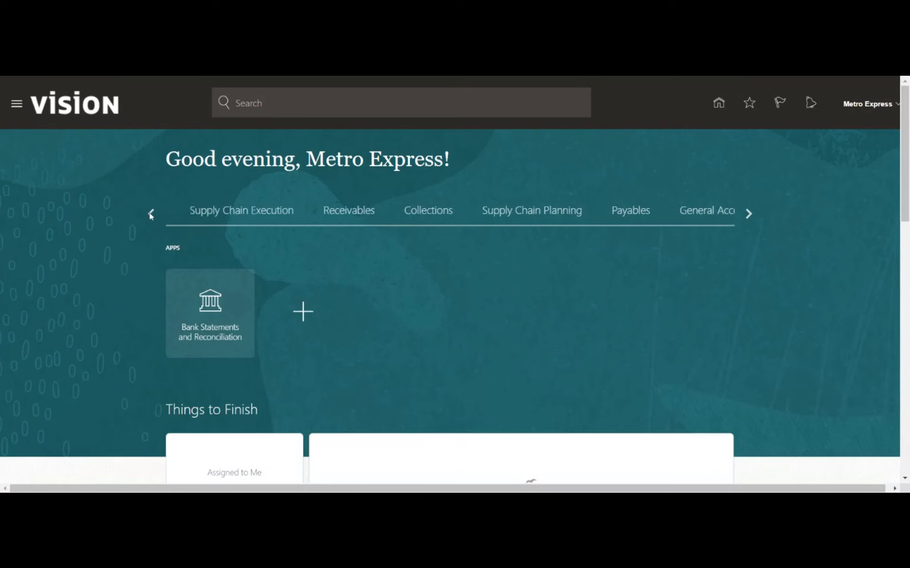
{"action": "left_click", "coordinate": [151, 214]}
{"action": "left_click", "coordinate": [151, 214]}
{"action": "left_click", "coordinate": [151, 214]}
{"action": "left_click", "coordinate": [150, 214]}
{"action": "left_click", "coordinate": [151, 214]}
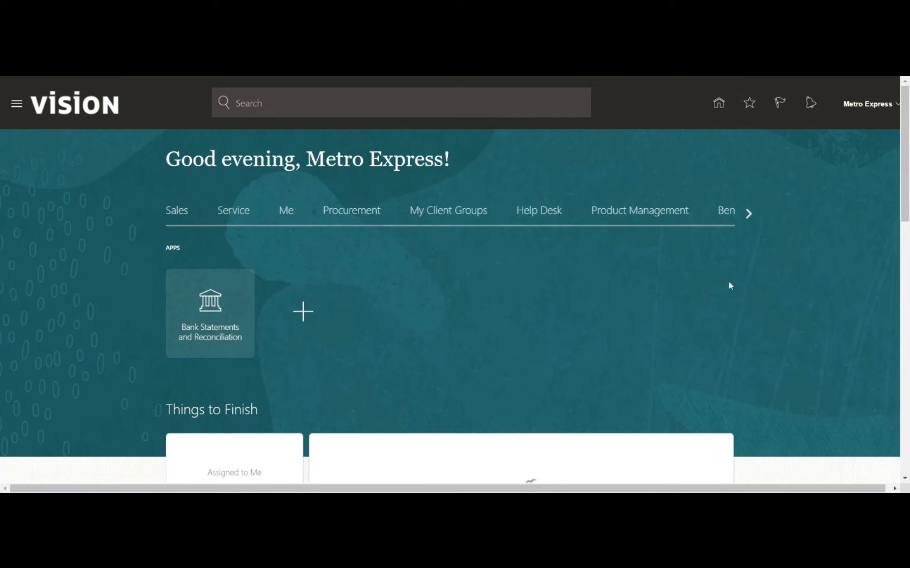
{"action": "left_click", "coordinate": [748, 213]}
{"action": "left_click", "coordinate": [749, 214]}
{"action": "left_click", "coordinate": [749, 214]}
{"action": "left_click", "coordinate": [749, 214]}
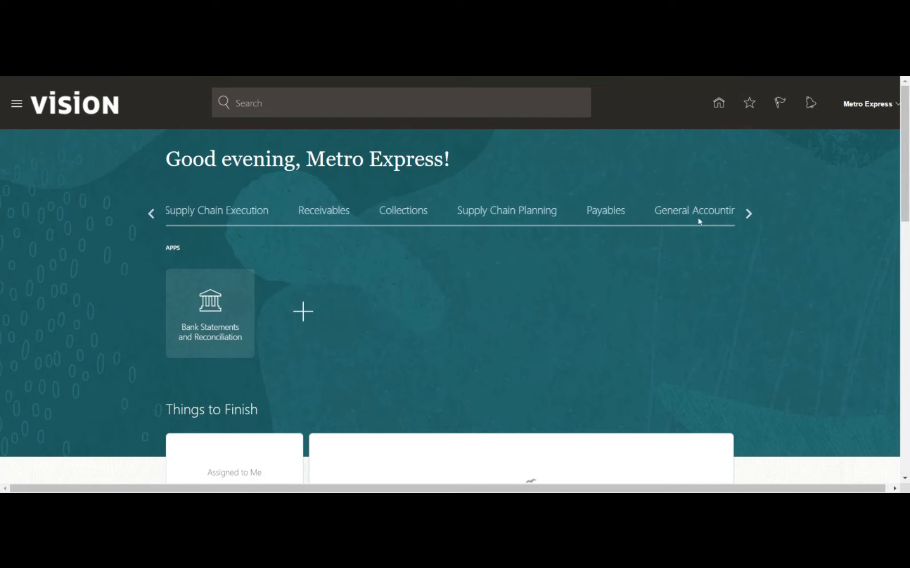
{"action": "left_click", "coordinate": [319, 210]}
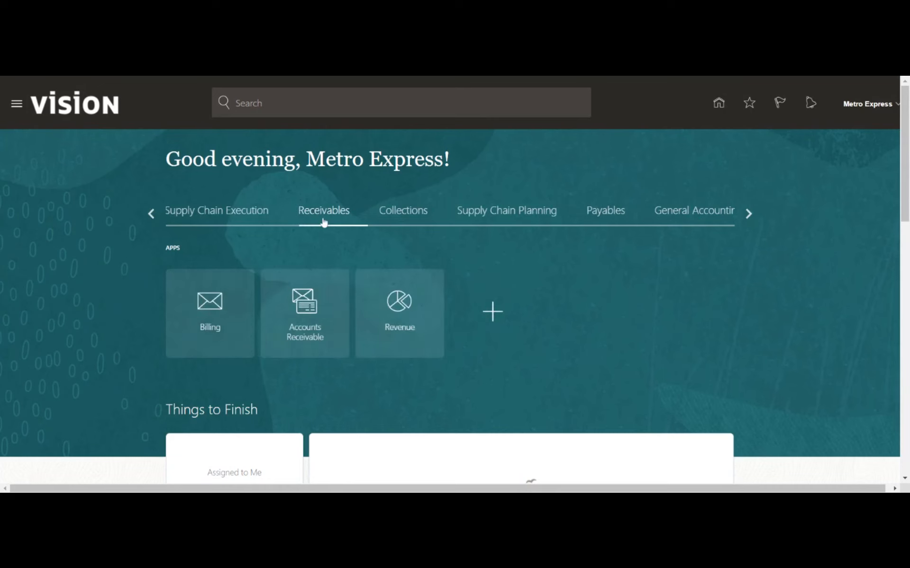
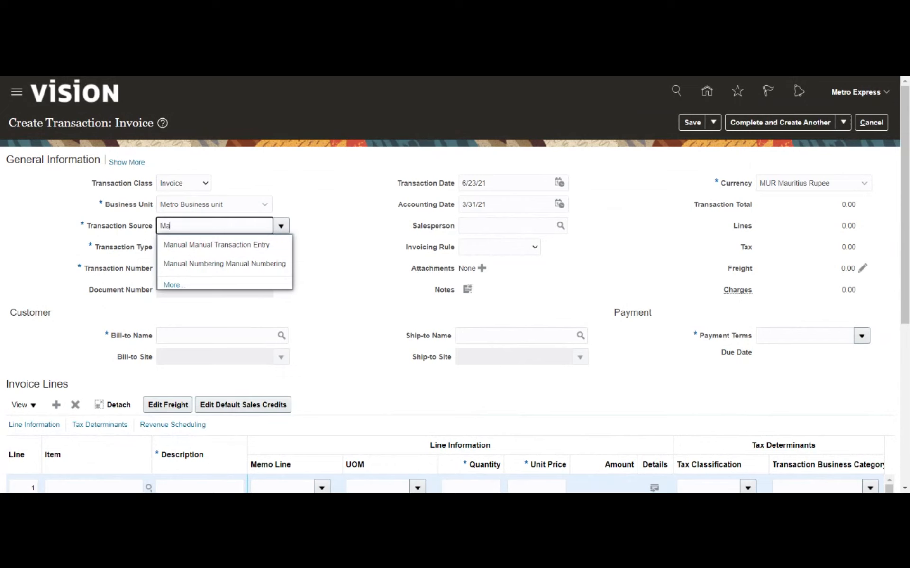
Set the new invoice's transaction source to MRDS_Trx_Source_Manual
{"action": "type", "text": "u"}
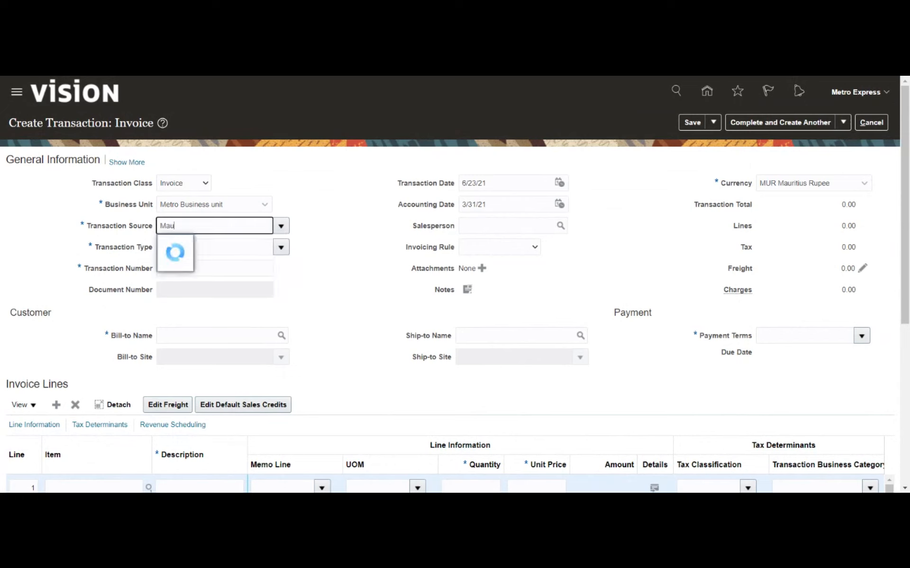
{"action": "key", "text": "BackSpace"}
{"action": "key", "text": "BackSpace"}
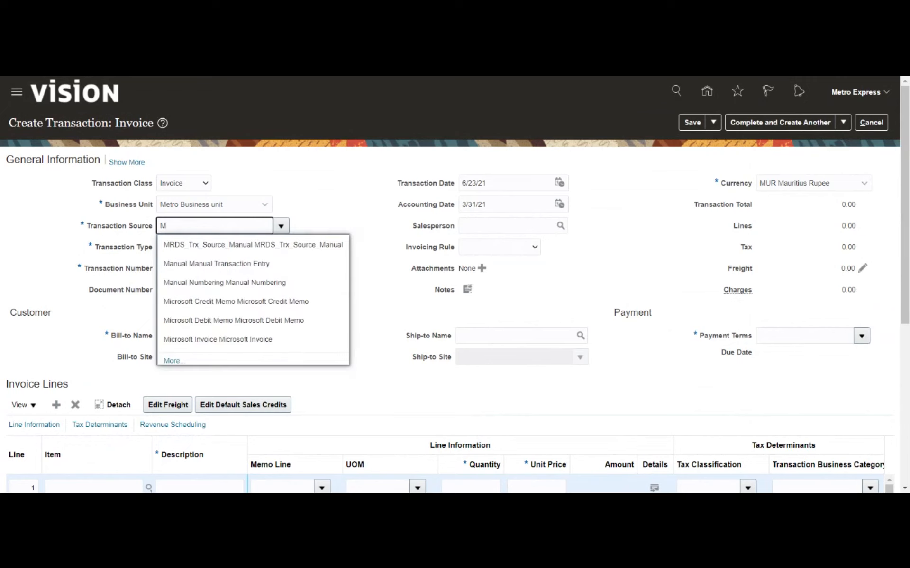
{"action": "type", "text": "R"}
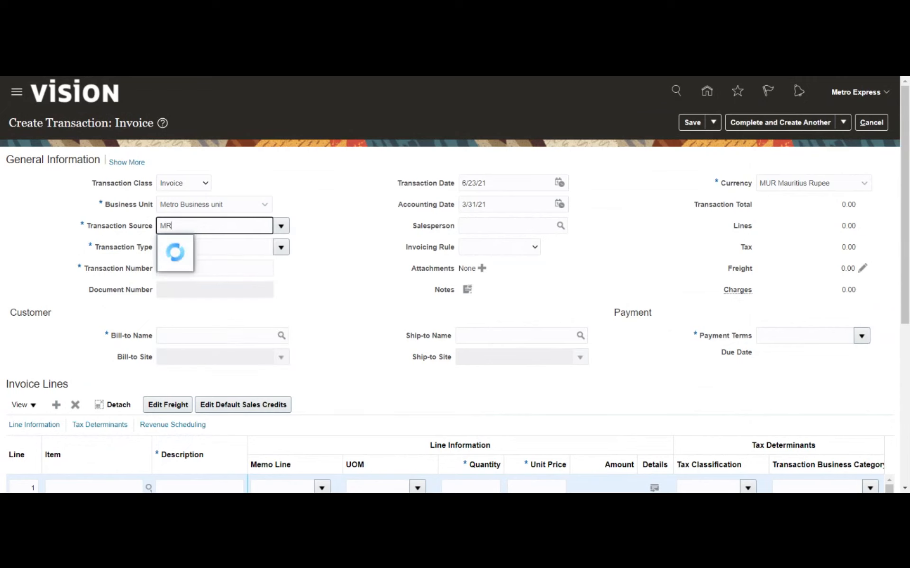
{"action": "left_click", "coordinate": [200, 250]}
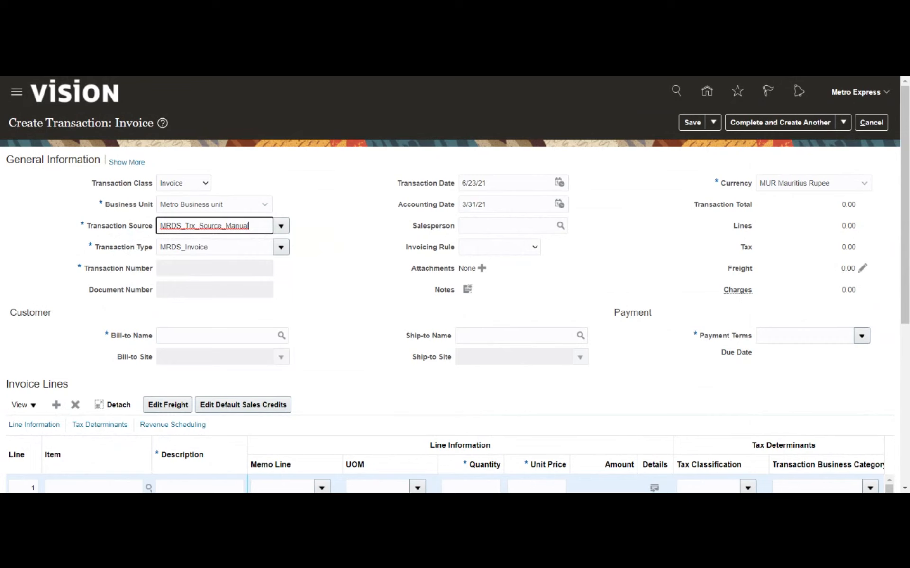
{"action": "left_click", "coordinate": [182, 274]}
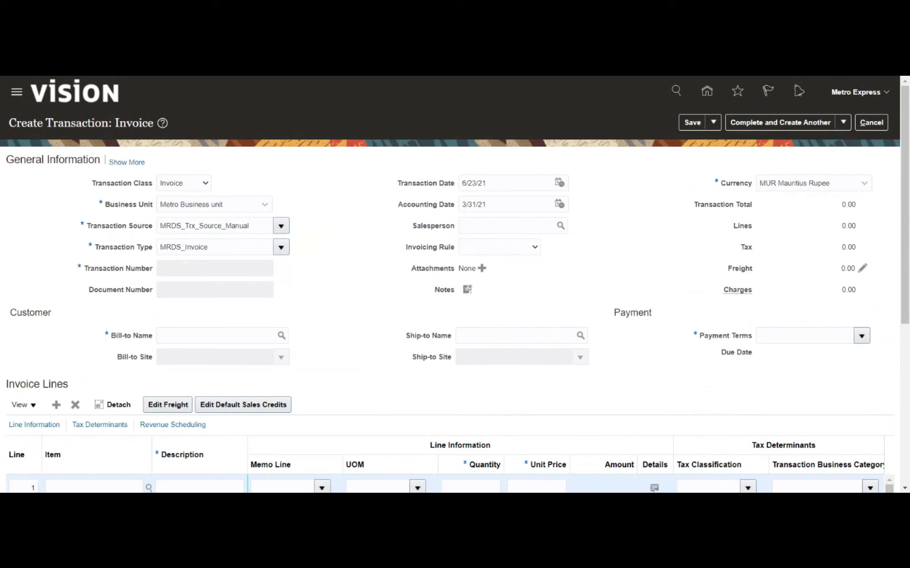
Set MRDS_Customer as the invoice's bill-to customer by looking up MRDS
{"action": "left_click", "coordinate": [216, 335]}
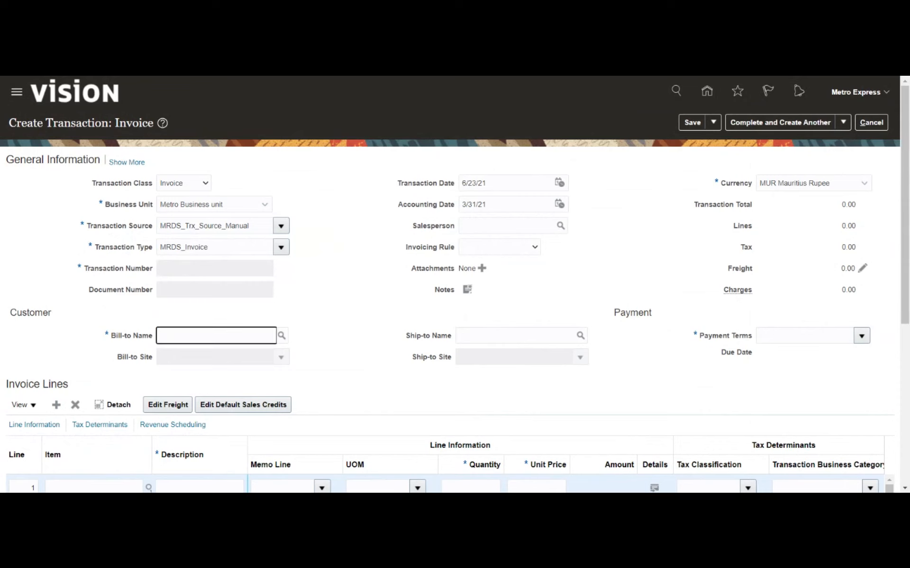
{"action": "type", "text": "M"}
{"action": "type", "text": "RDAS"}
{"action": "key", "text": "BackSpace"}
{"action": "key", "text": "BackSpace"}
{"action": "type", "text": "S"}
{"action": "key", "text": "Tab"}
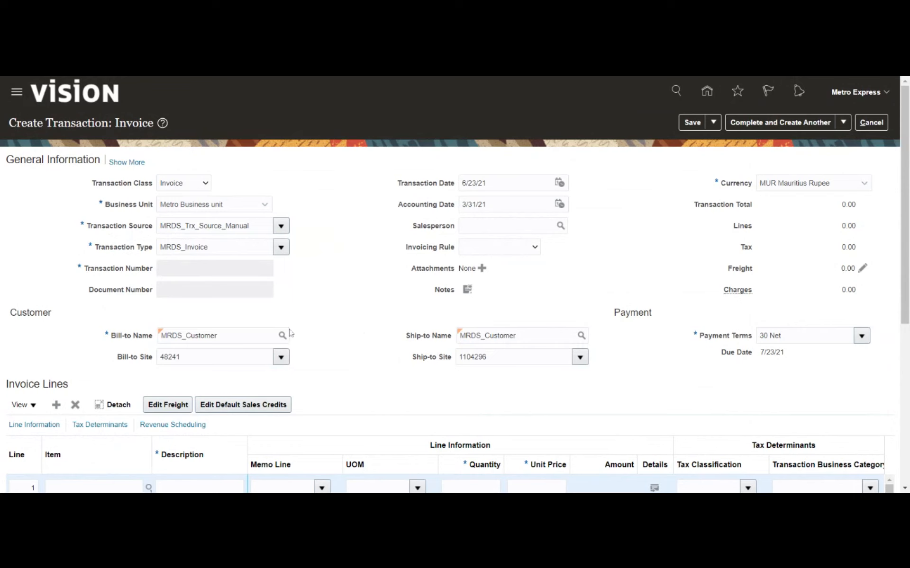
{"action": "double_click", "coordinate": [96, 332]}
Search for item 56452 for the first invoice line and cancel the item selection
{"action": "scroll", "coordinate": [345, 309], "scroll_direction": "down", "scroll_amount": 5}
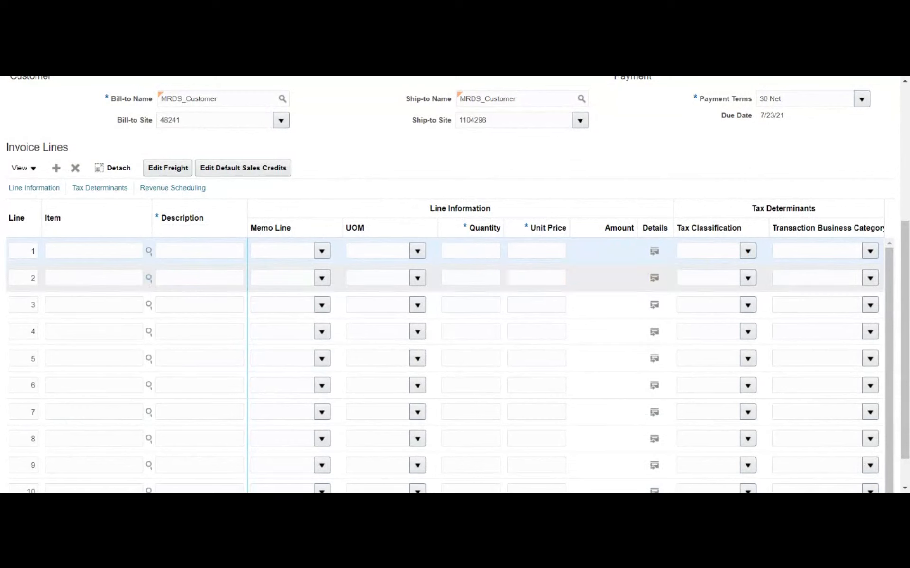
{"action": "left_click", "coordinate": [142, 252]}
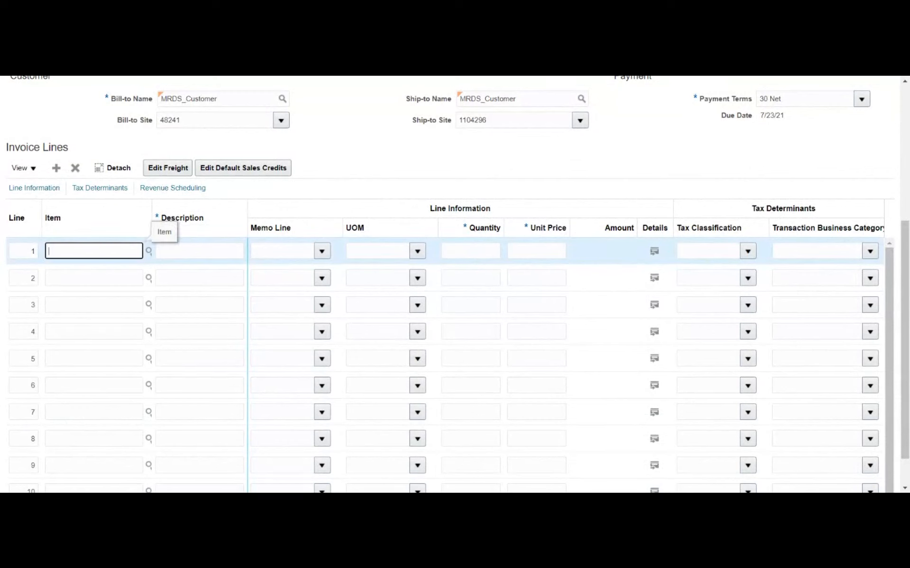
{"action": "left_click", "coordinate": [148, 250]}
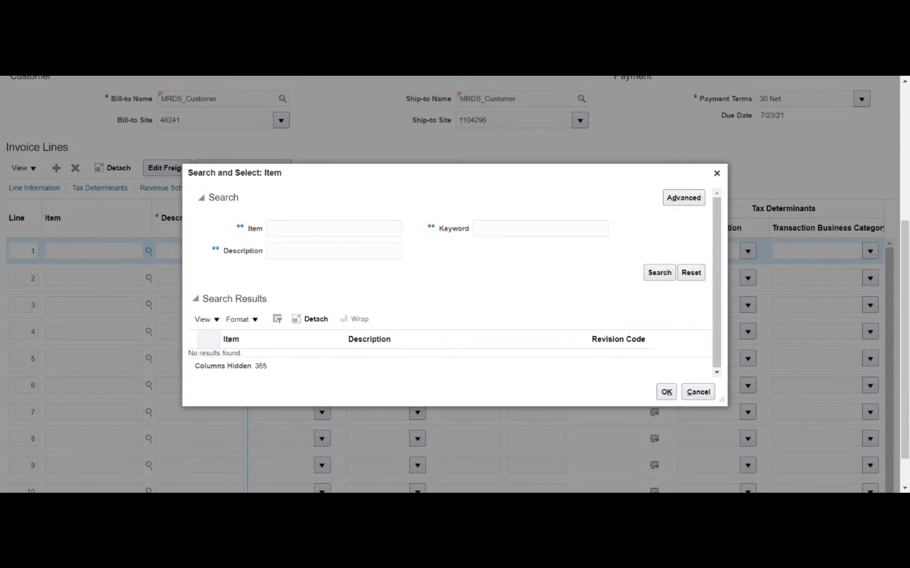
{"action": "left_click", "coordinate": [334, 228]}
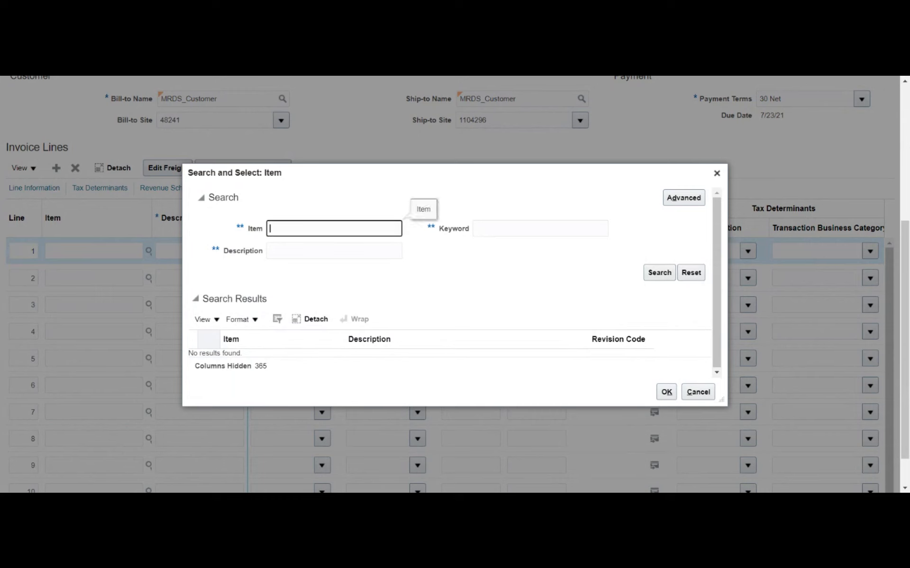
{"action": "type", "text": "56452"}
{"action": "left_click", "coordinate": [657, 279]}
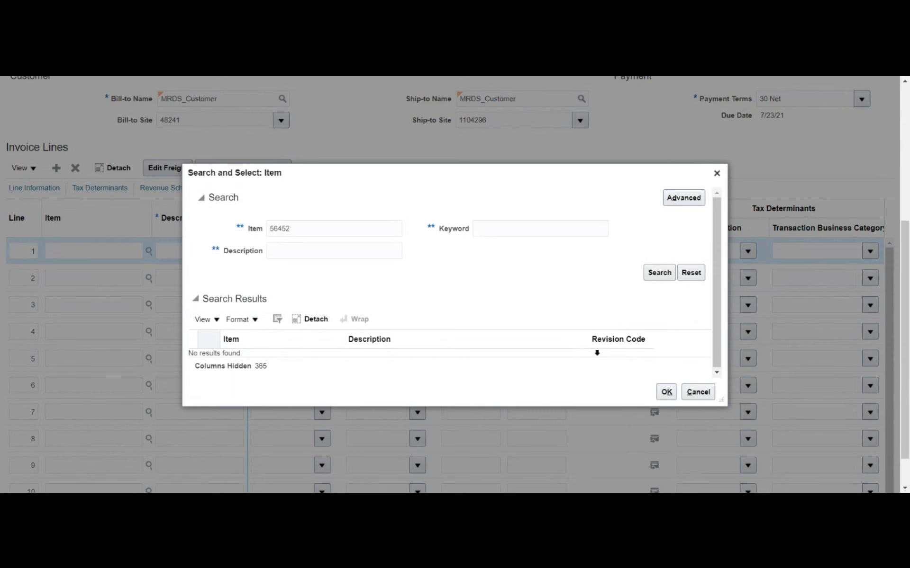
{"action": "left_click", "coordinate": [699, 393]}
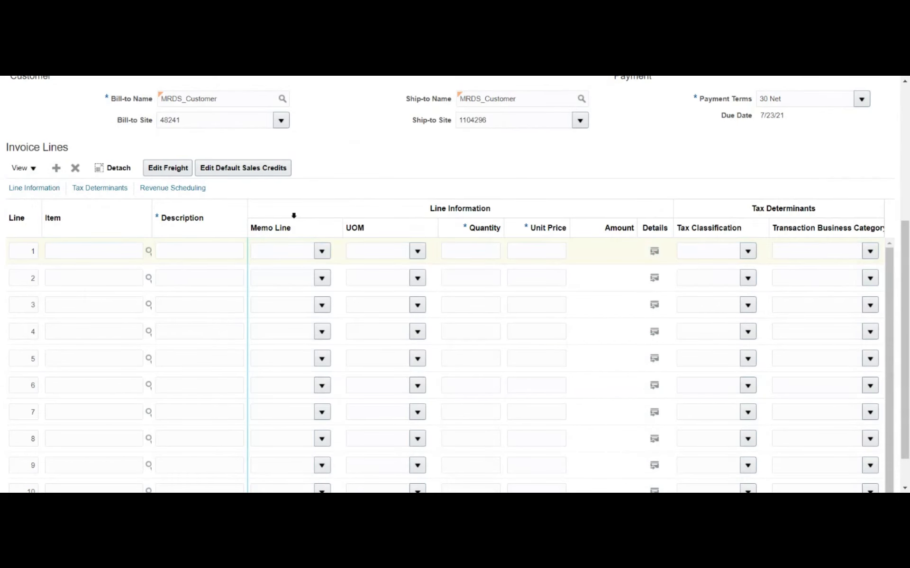
Enter Software license as the description of the first invoice line
{"action": "left_click", "coordinate": [183, 251]}
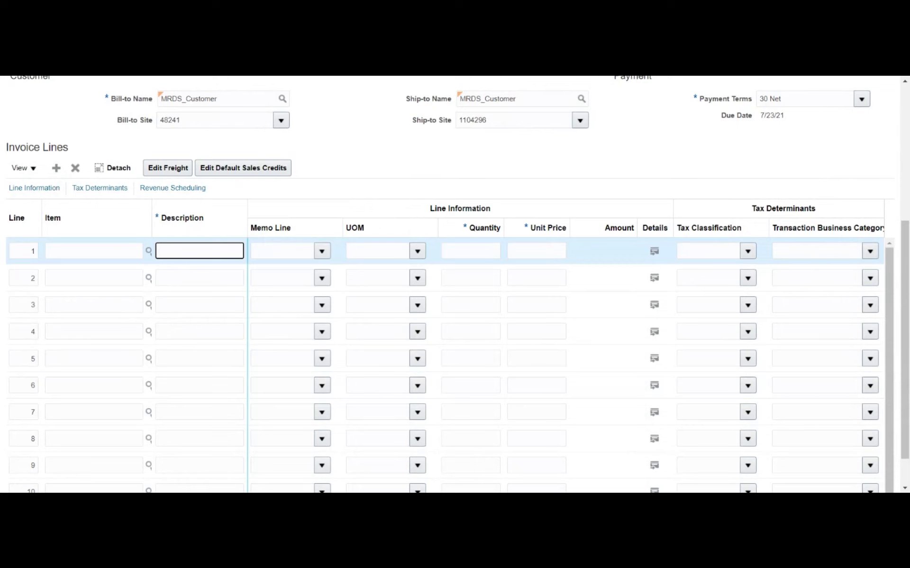
{"action": "type", "text": "Software license"}
{"action": "key", "text": "Tab"}
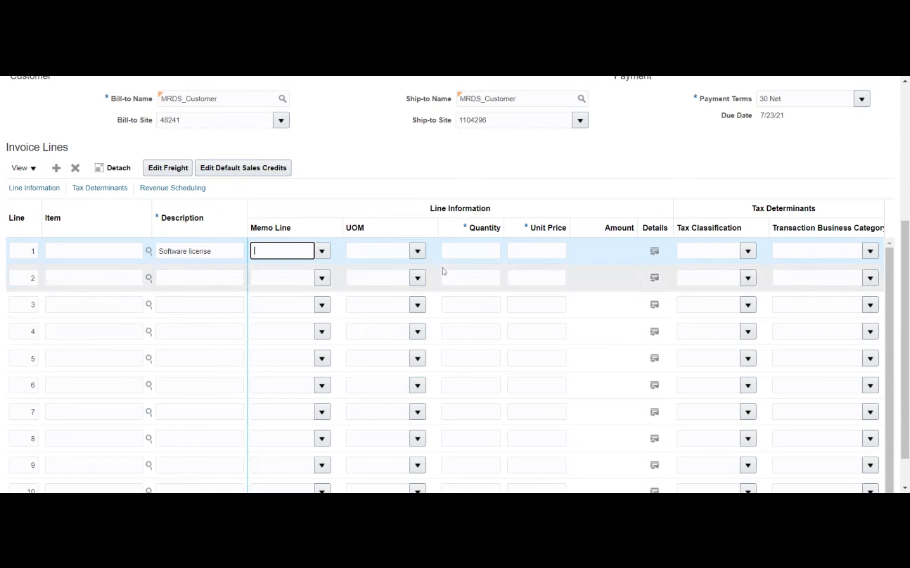
Set the Software license line's quantity to 1 and its unit price to 25000
{"action": "left_click", "coordinate": [464, 251]}
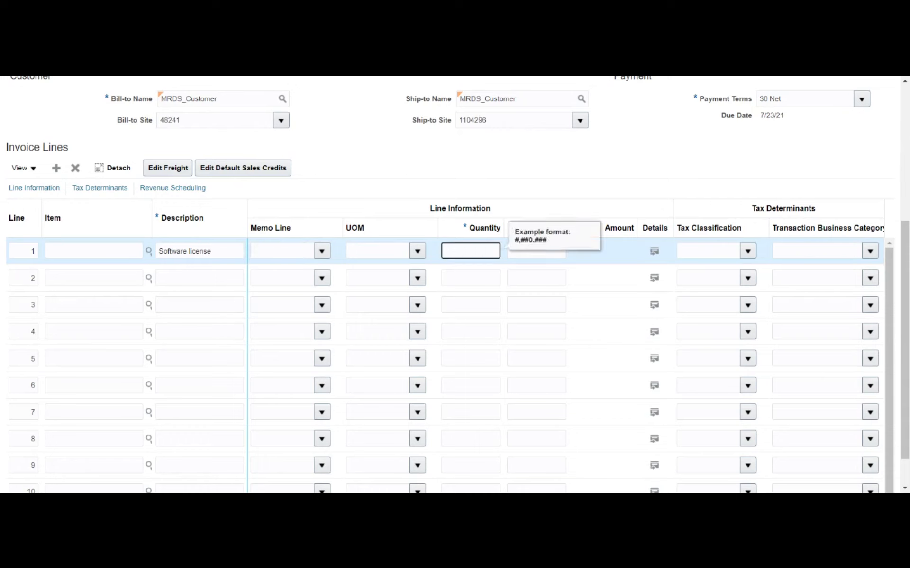
{"action": "type", "text": "1"}
{"action": "key", "text": "Tab"}
{"action": "type", "text": "25000"}
{"action": "key", "text": "Tab"}
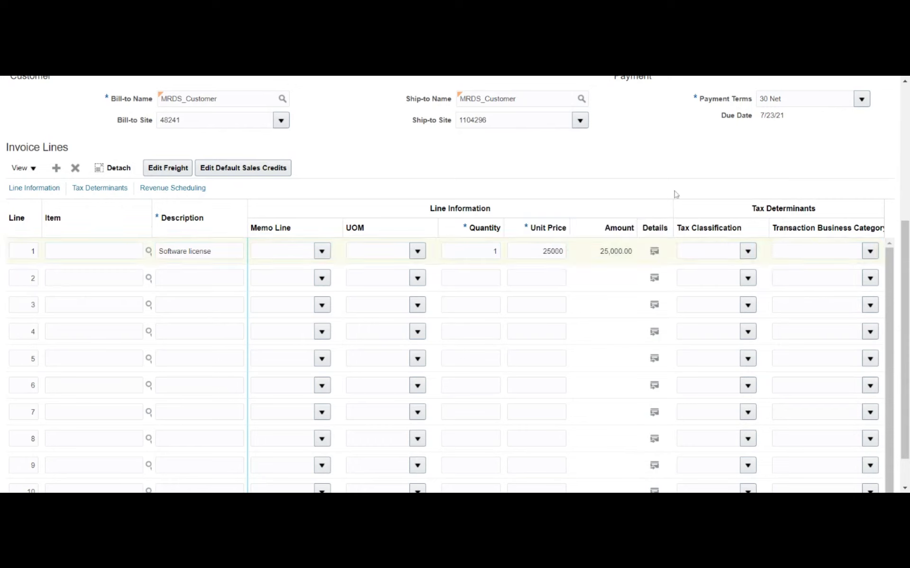
Save the new invoice and check its assigned transaction number
{"action": "scroll", "coordinate": [676, 194], "scroll_direction": "down", "scroll_amount": 1}
{"action": "scroll", "coordinate": [676, 194], "scroll_direction": "up", "scroll_amount": 5}
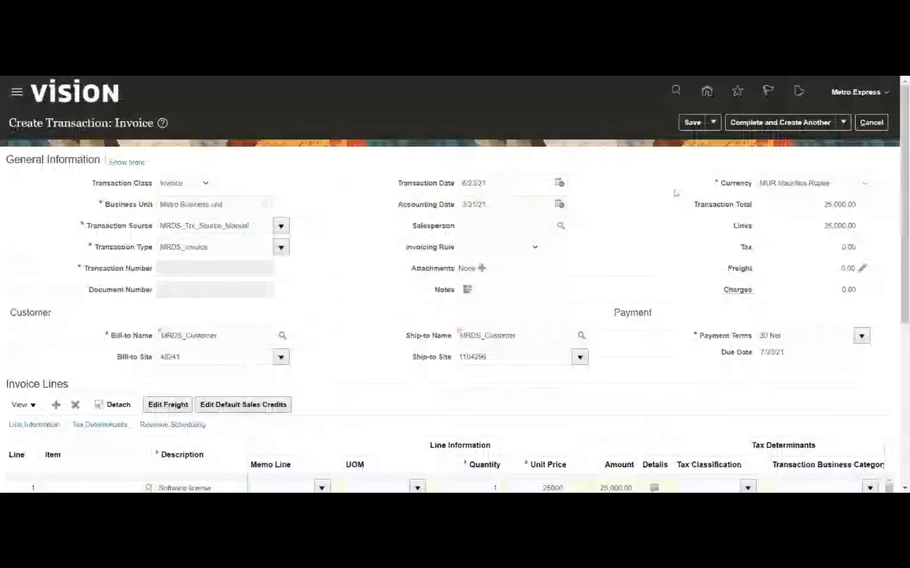
{"action": "left_click", "coordinate": [691, 124]}
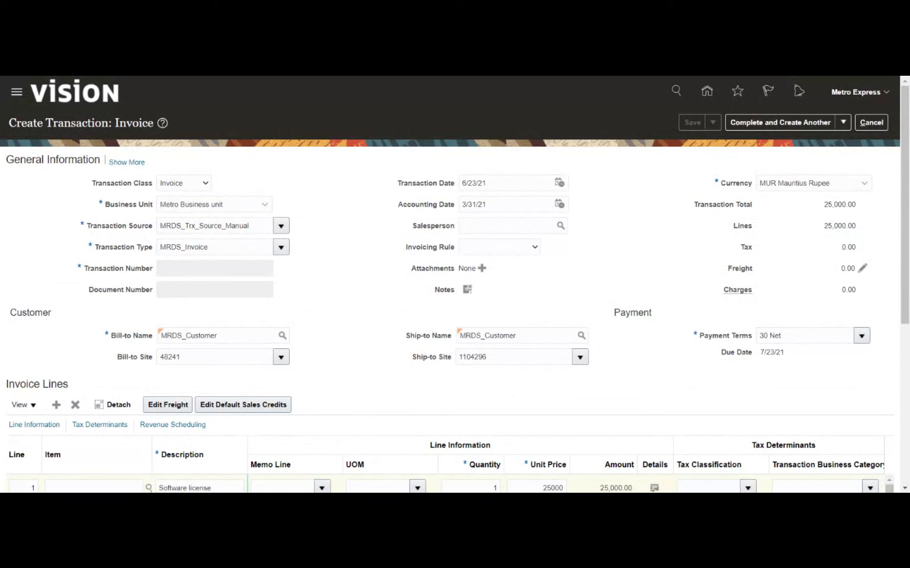
{"action": "double_click", "coordinate": [157, 240]}
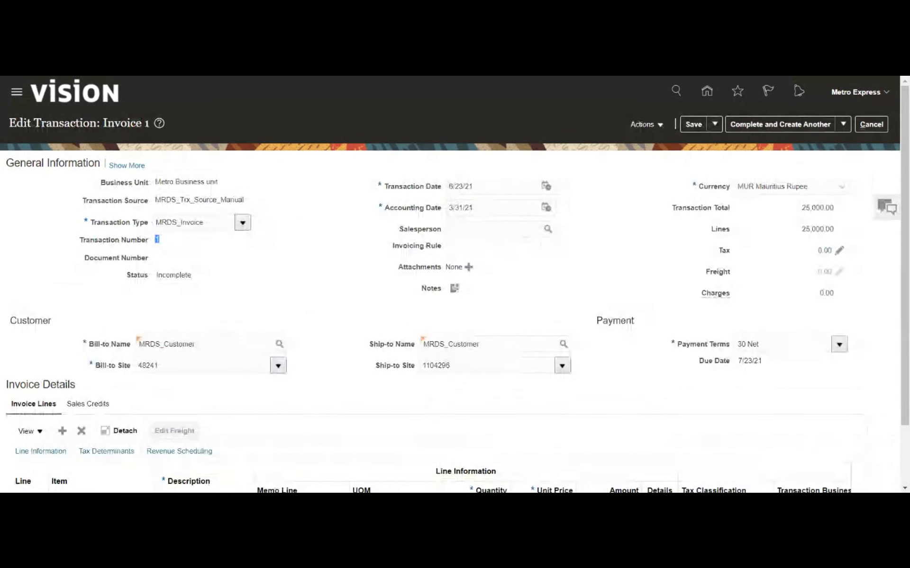
{"action": "left_click", "coordinate": [209, 259]}
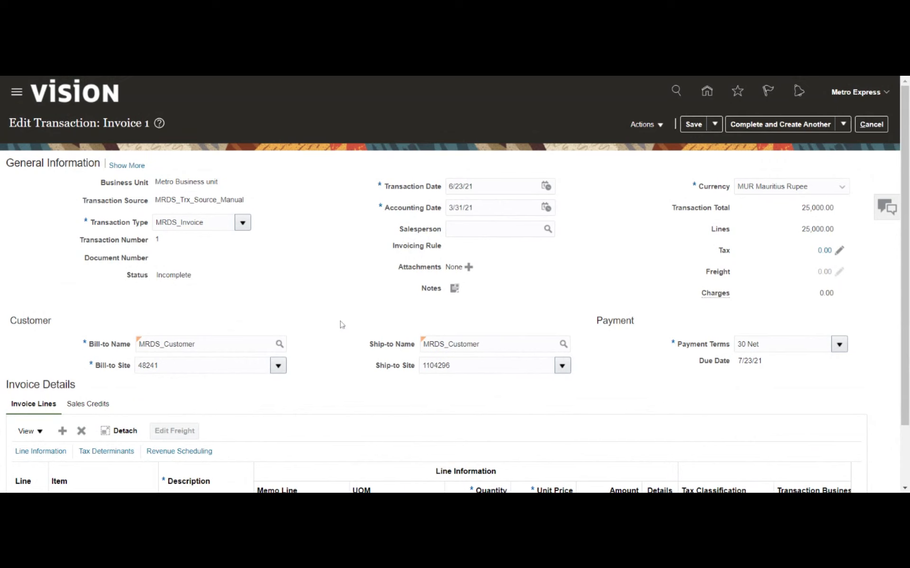
Open the invoice's distributions for editing, agreeing to save the transaction first
{"action": "scroll", "coordinate": [340, 324], "scroll_direction": "down", "scroll_amount": 3}
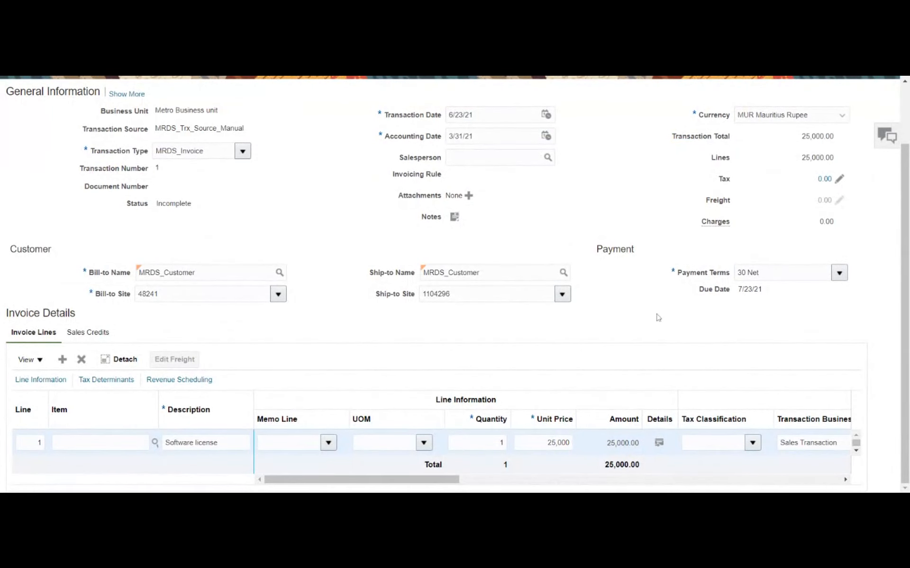
{"action": "scroll", "coordinate": [632, 248], "scroll_direction": "up", "scroll_amount": 3}
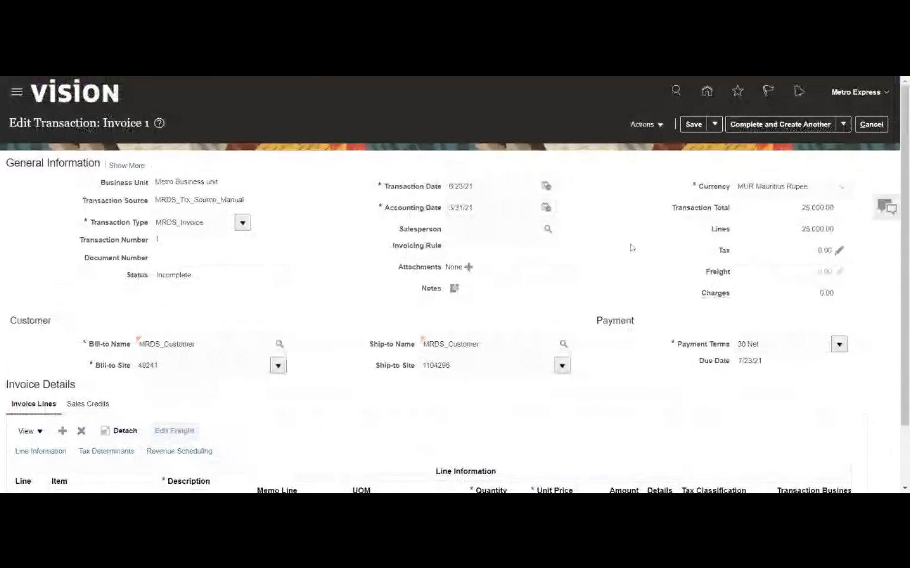
{"action": "left_click", "coordinate": [660, 127]}
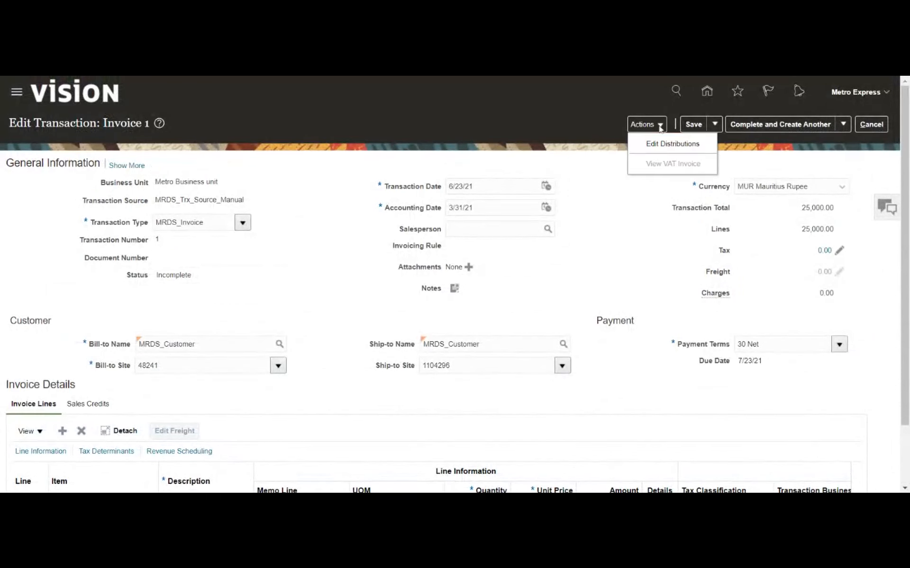
{"action": "left_click", "coordinate": [663, 144]}
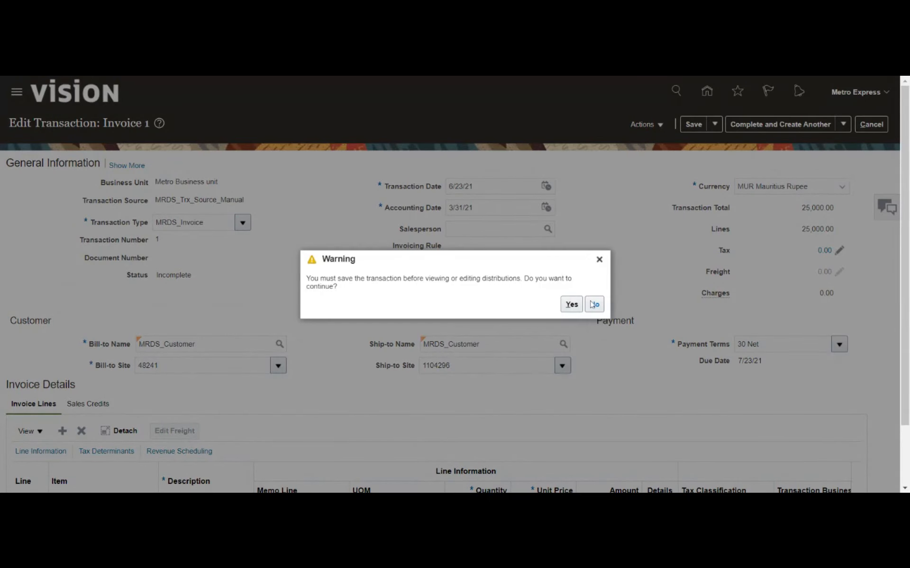
{"action": "left_click", "coordinate": [579, 299]}
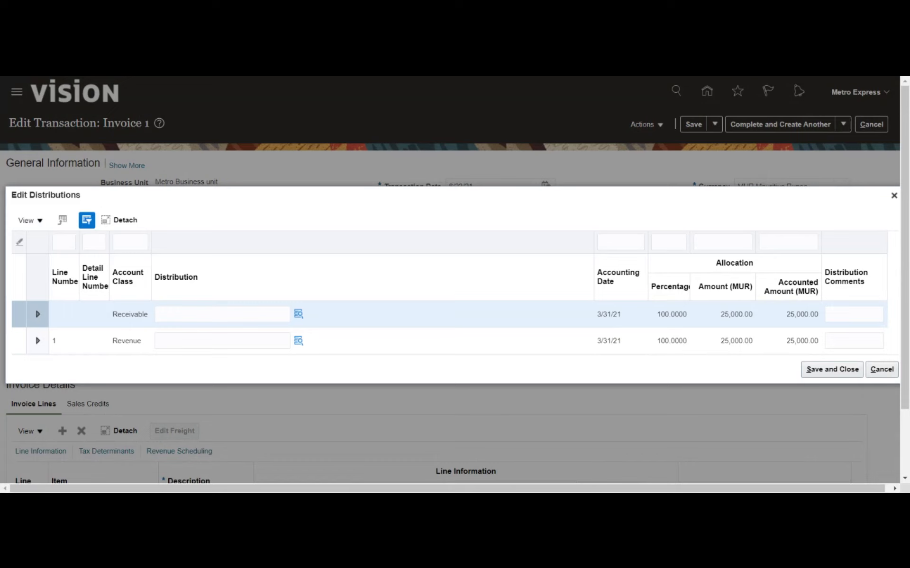
Enter 01.001.24500.01.01.00.00 as the Receivable distribution and open its account segments
{"action": "left_click", "coordinate": [222, 314]}
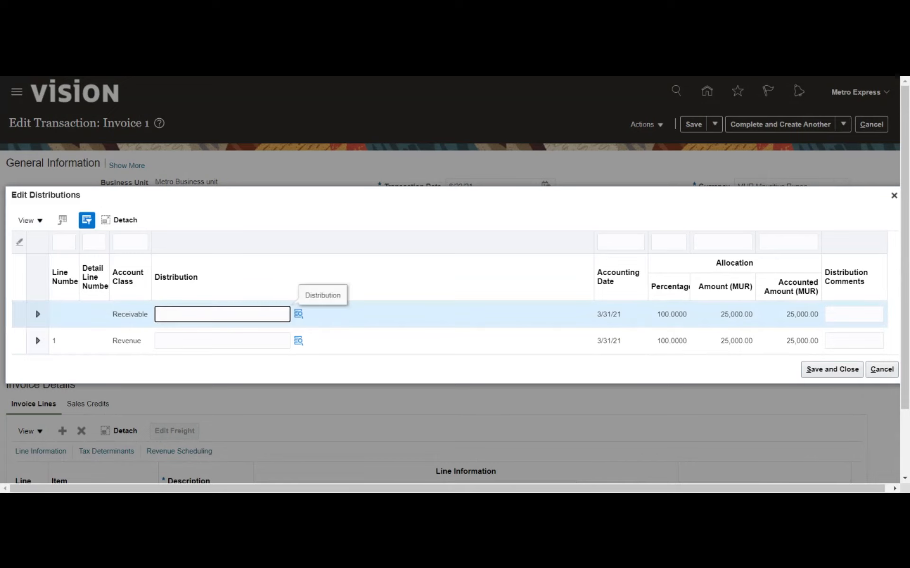
{"action": "type", "text": "01.001.24500.01.01.00.00"}
{"action": "left_click", "coordinate": [364, 298]}
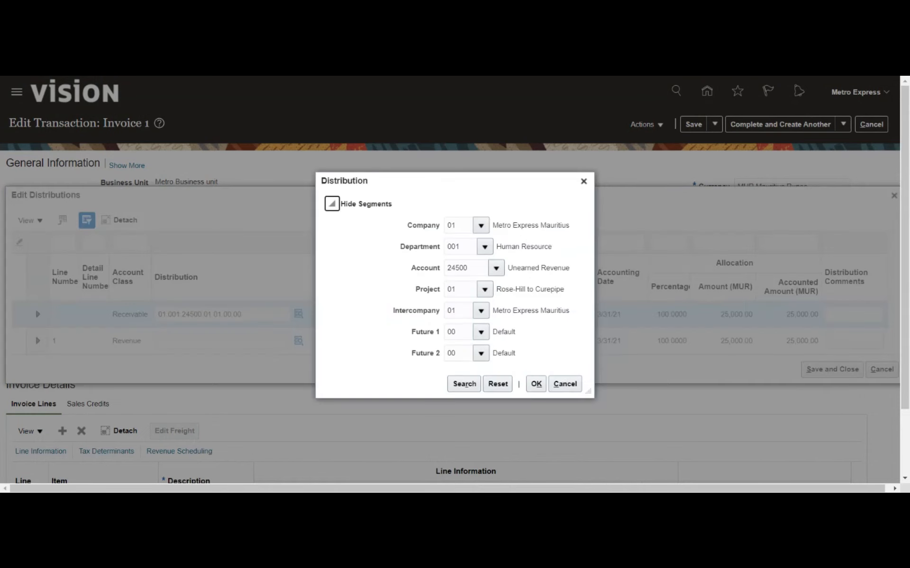
Set the Receivable distribution's account segment to 12101 Accounts Receivable, found by searching descriptions for %receiv%
{"action": "double_click", "coordinate": [463, 269]}
{"action": "key", "text": "BackSpace"}
{"action": "left_click", "coordinate": [495, 268]}
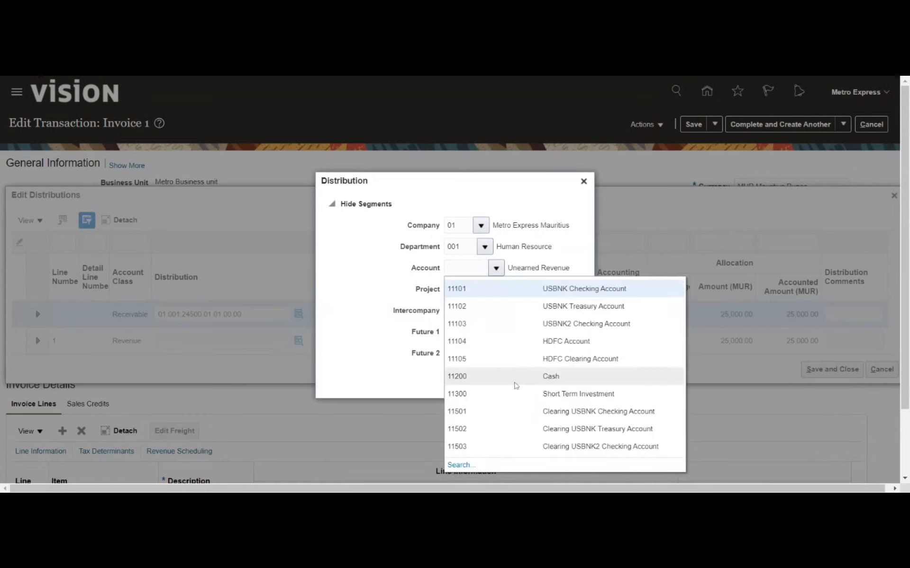
{"action": "left_click", "coordinate": [462, 465]}
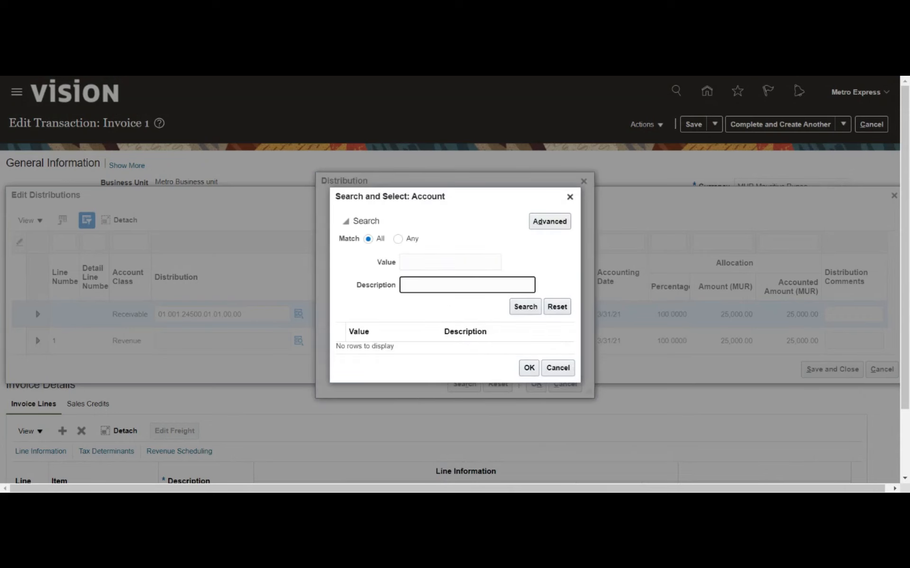
{"action": "type", "text": "%receiv%"}
{"action": "left_click", "coordinate": [513, 307]}
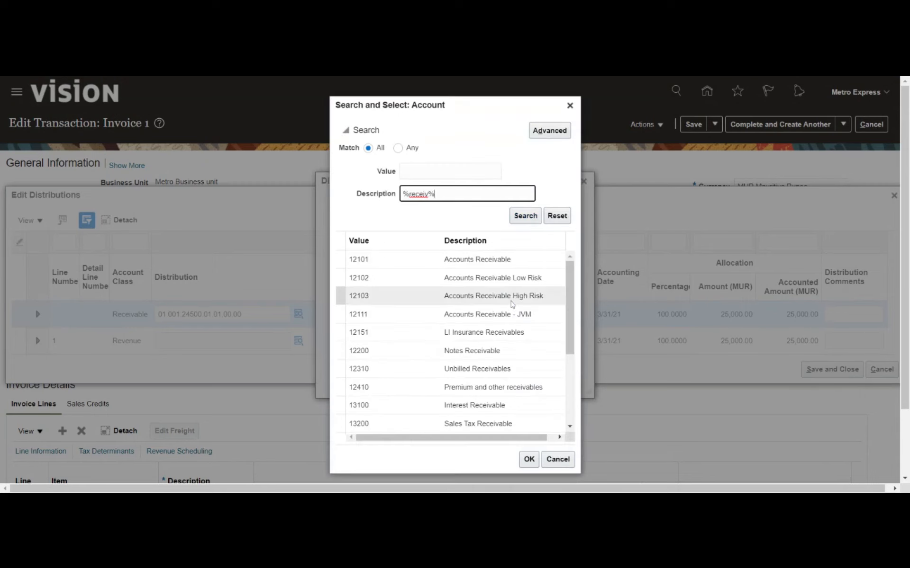
{"action": "left_click", "coordinate": [497, 260]}
{"action": "left_click", "coordinate": [528, 460]}
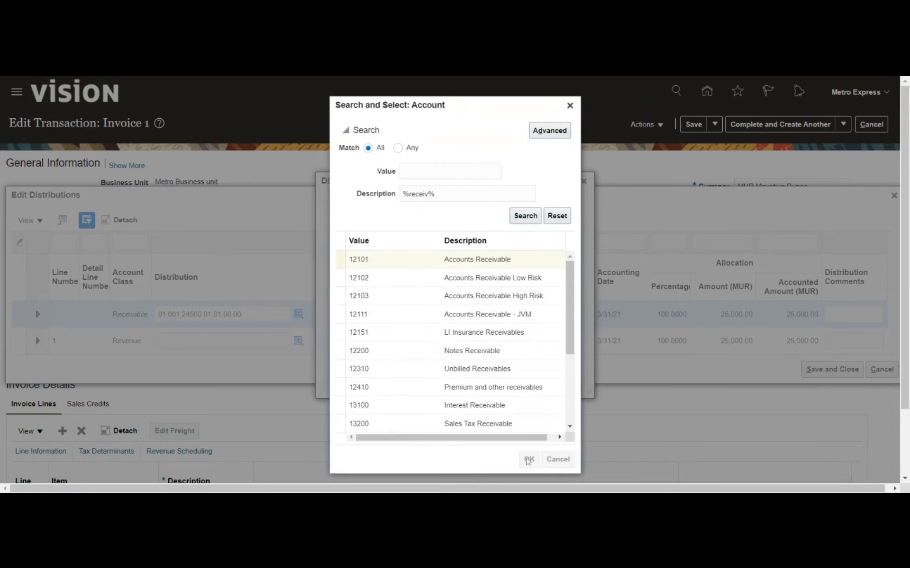
{"action": "left_click", "coordinate": [479, 333]}
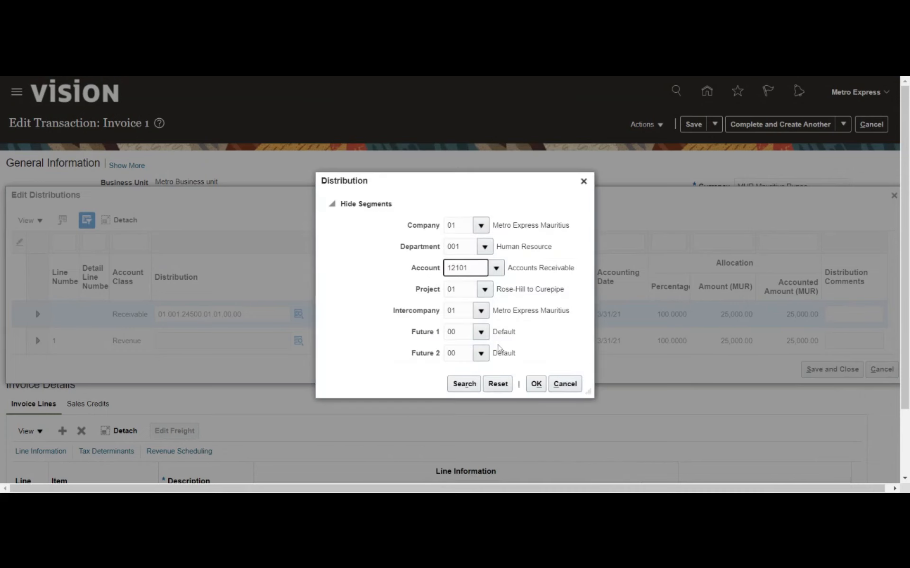
{"action": "left_click", "coordinate": [536, 384]}
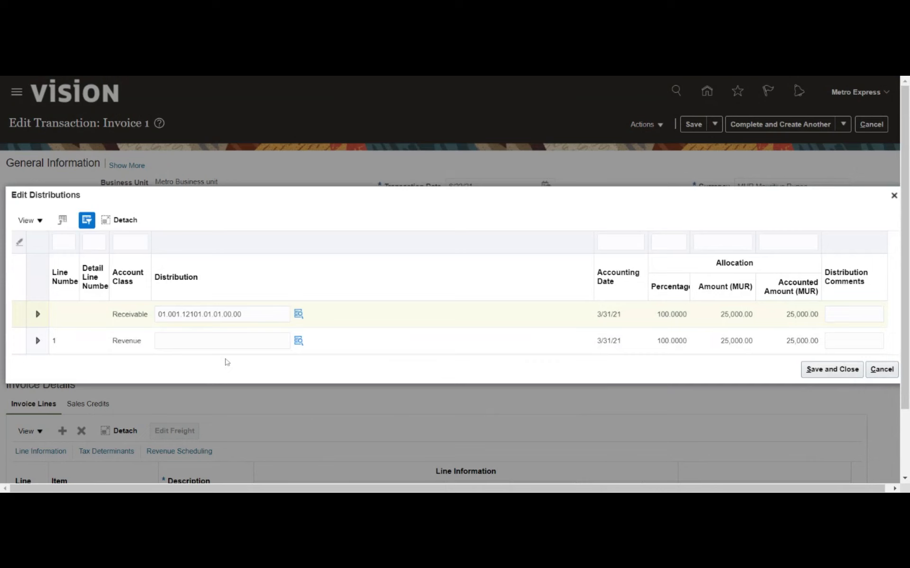
Enter 01.001.24500.01.01.00.00 as the Revenue distribution and open its account segments
{"action": "left_click", "coordinate": [223, 341]}
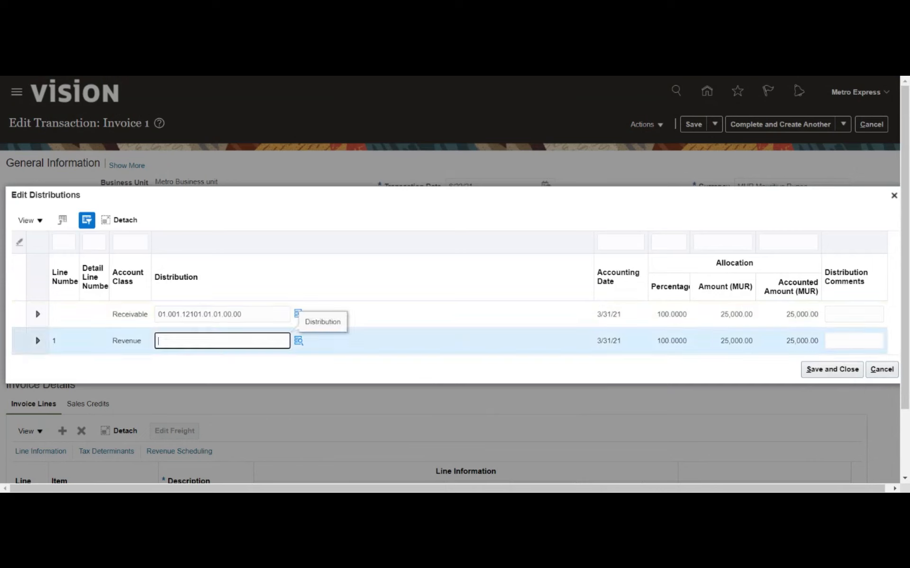
{"action": "type", "text": "01.001.24500.01.01.00.00"}
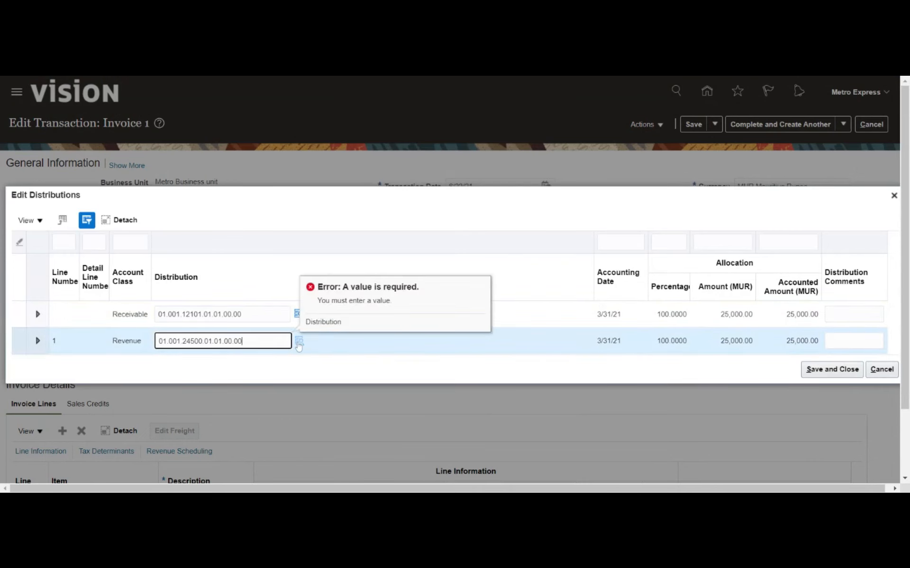
{"action": "left_click", "coordinate": [298, 342]}
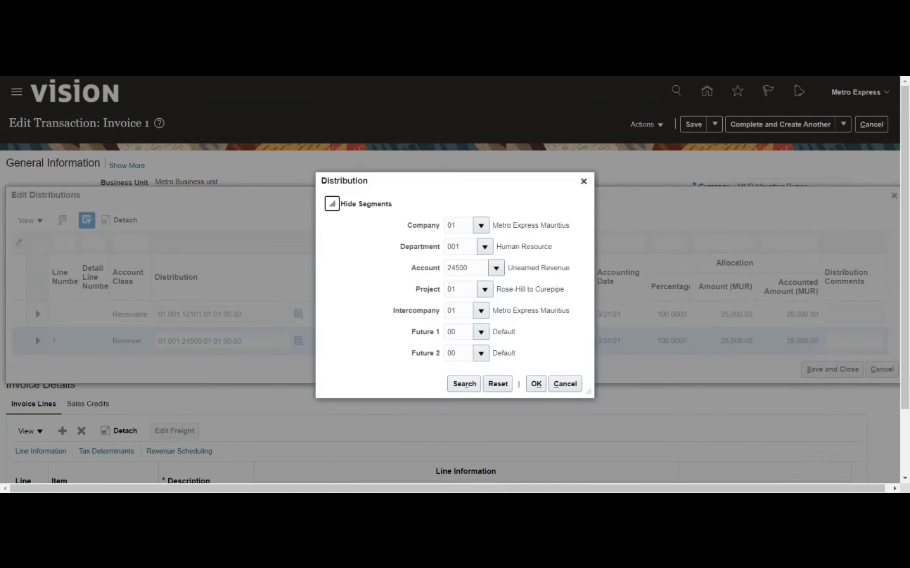
Set the Revenue distribution's account segment to 41000 Revenue Domestic by searching descriptions for %reve%, then save and close the distributions
{"action": "double_click", "coordinate": [468, 268]}
{"action": "key", "text": "BackSpace"}
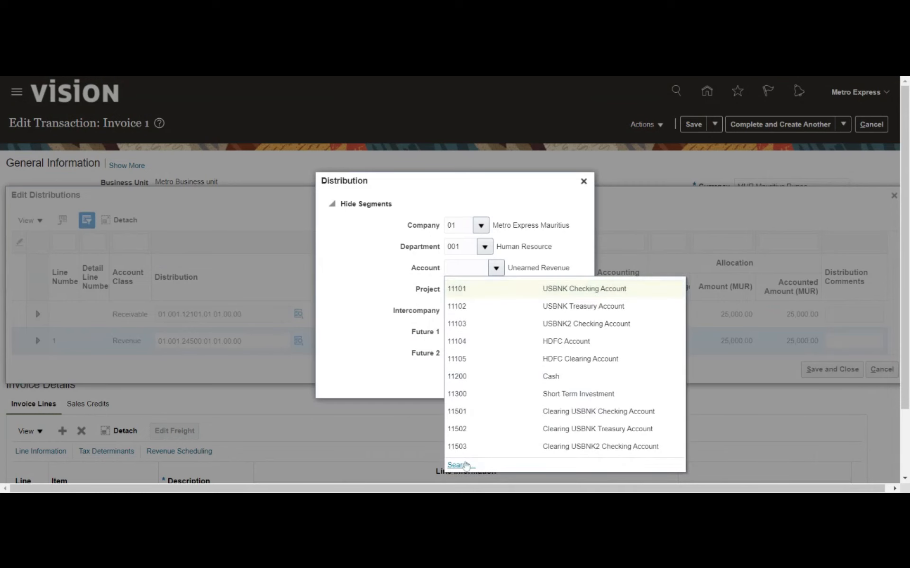
{"action": "left_click", "coordinate": [465, 466]}
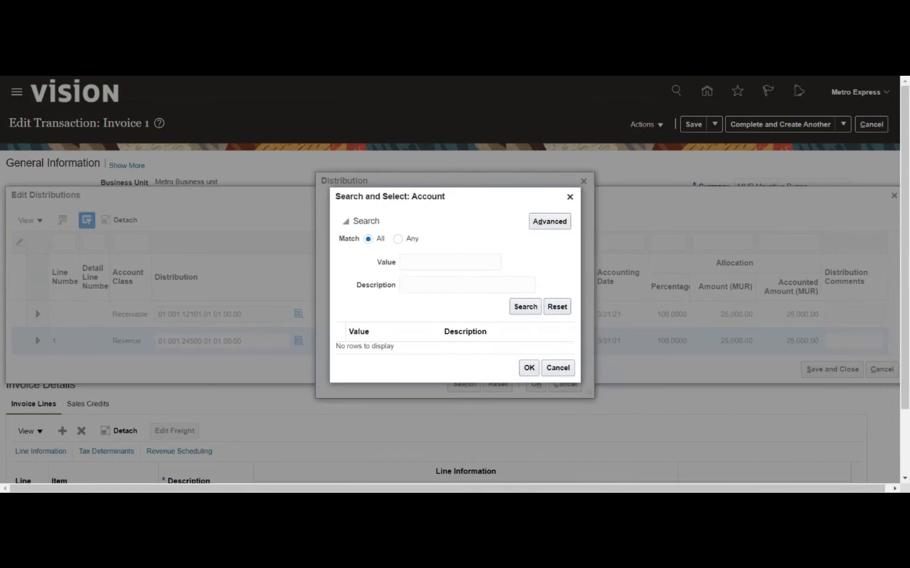
{"action": "type", "text": "%re"}
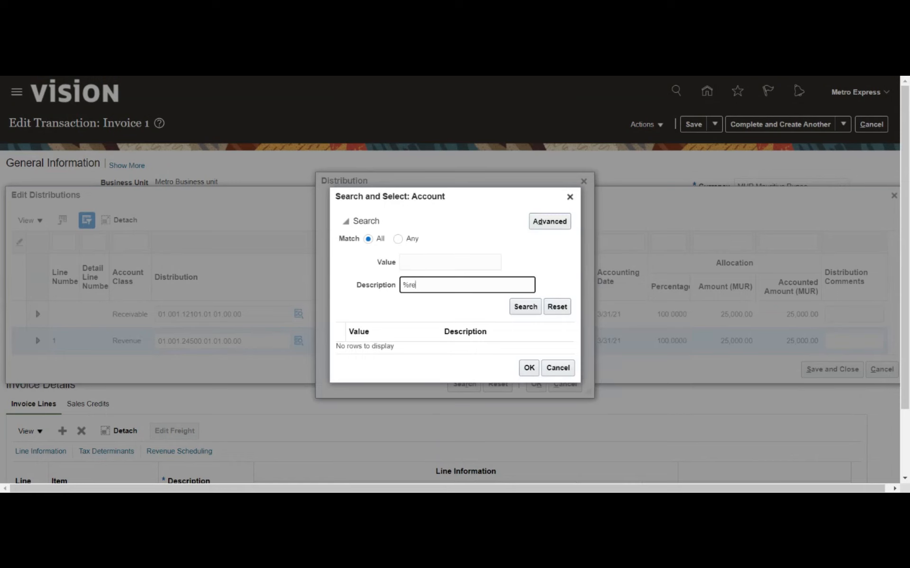
{"action": "type", "text": "ve%"}
{"action": "left_click", "coordinate": [516, 310]}
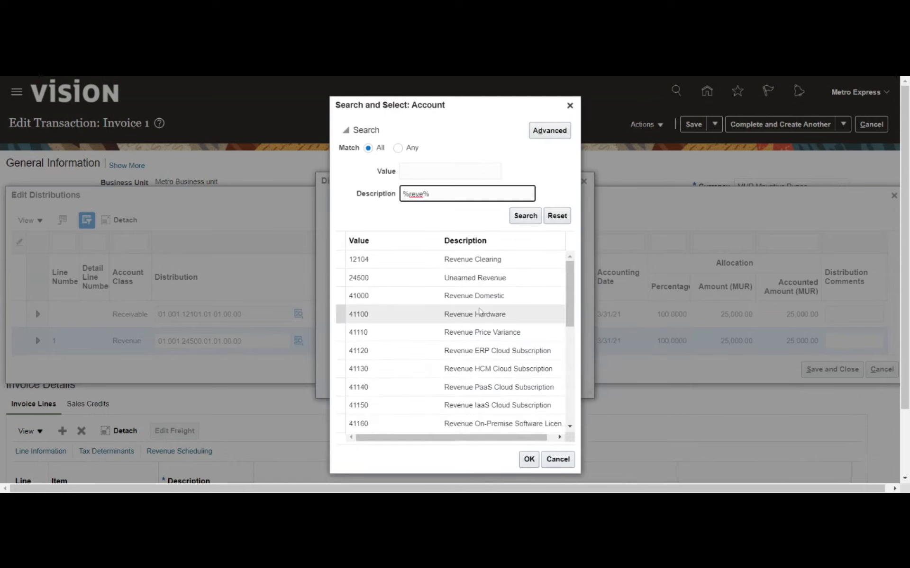
{"action": "left_click", "coordinate": [474, 296]}
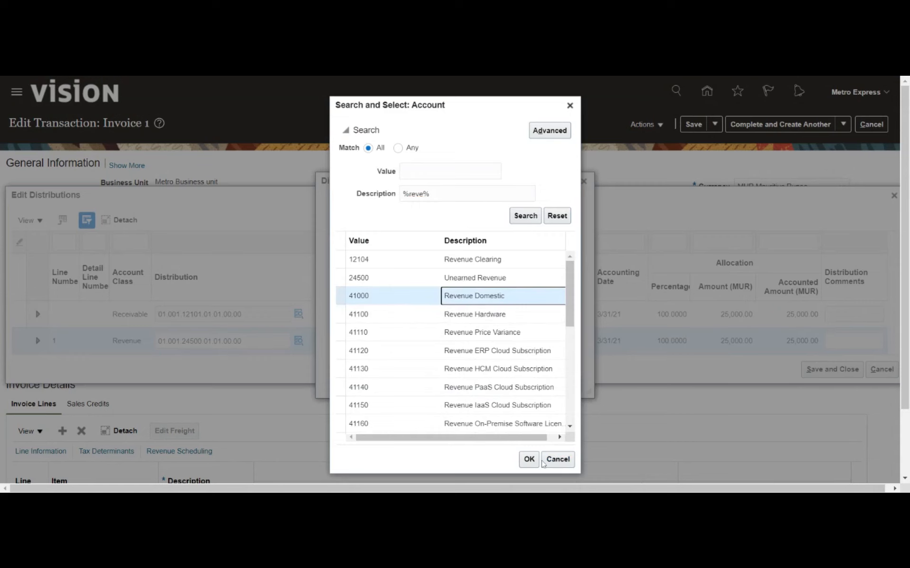
{"action": "left_click", "coordinate": [529, 459]}
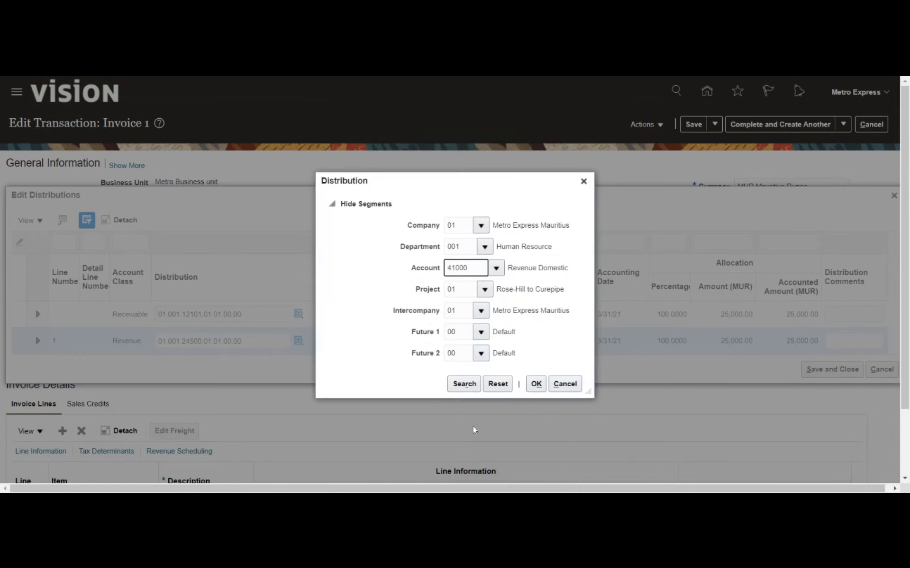
{"action": "left_click", "coordinate": [536, 384]}
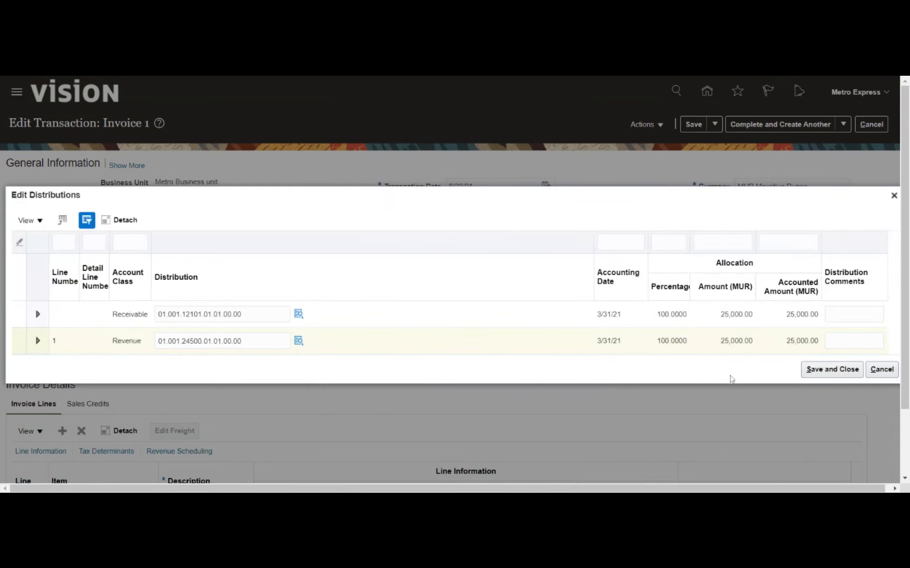
{"action": "left_click", "coordinate": [831, 369]}
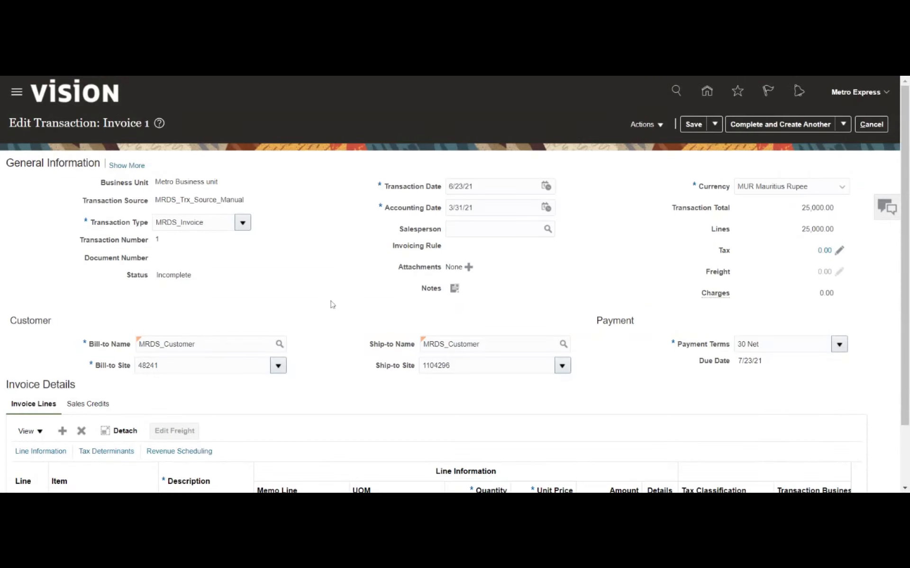
Review the invoice line's details across the table and save the invoice again
{"action": "scroll", "coordinate": [332, 306], "scroll_direction": "down", "scroll_amount": 2}
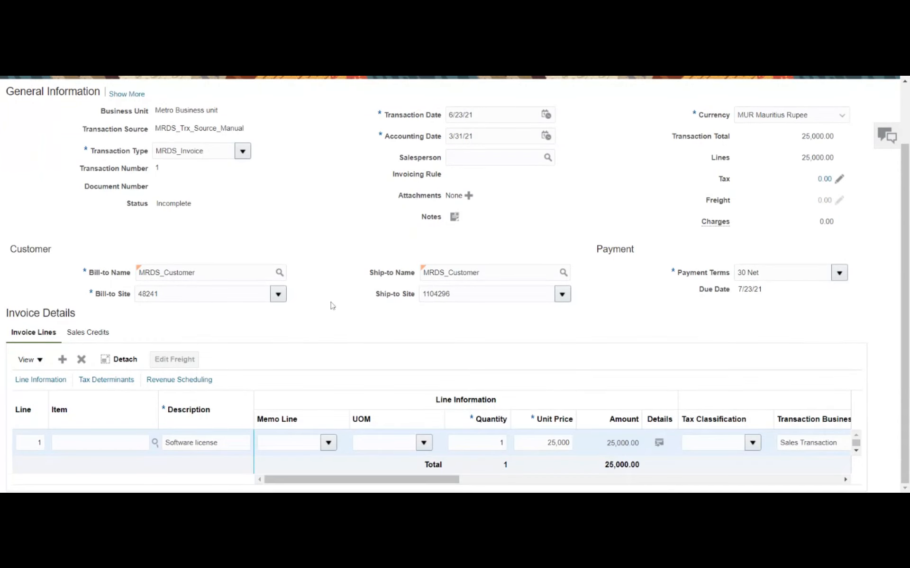
{"action": "scroll", "coordinate": [331, 306], "scroll_direction": "up", "scroll_amount": 3}
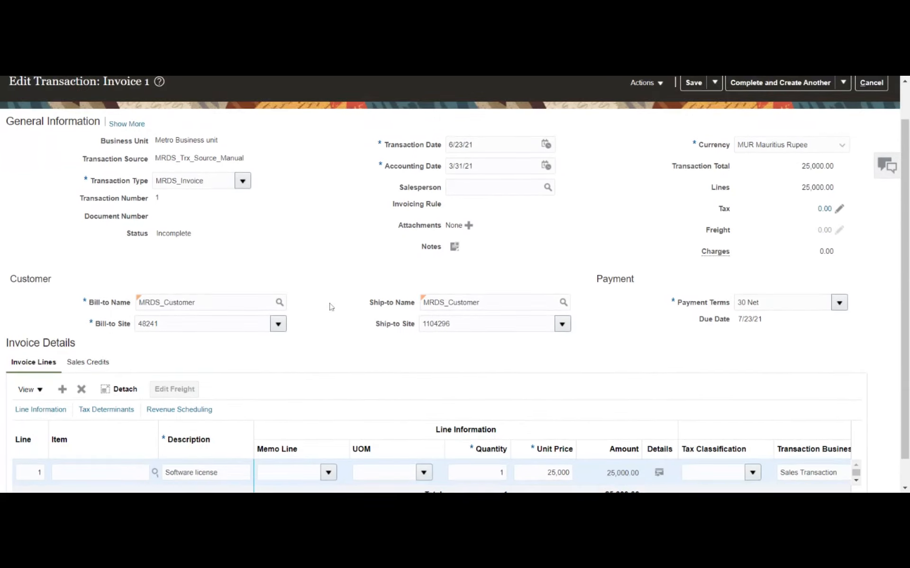
{"action": "scroll", "coordinate": [331, 307], "scroll_direction": "down", "scroll_amount": 3}
{"action": "left_click_drag", "start_coordinate": [407, 480], "coordinate": [854, 344]}
{"action": "scroll", "coordinate": [854, 344], "scroll_direction": "up", "scroll_amount": 3}
{"action": "left_click", "coordinate": [696, 125]}
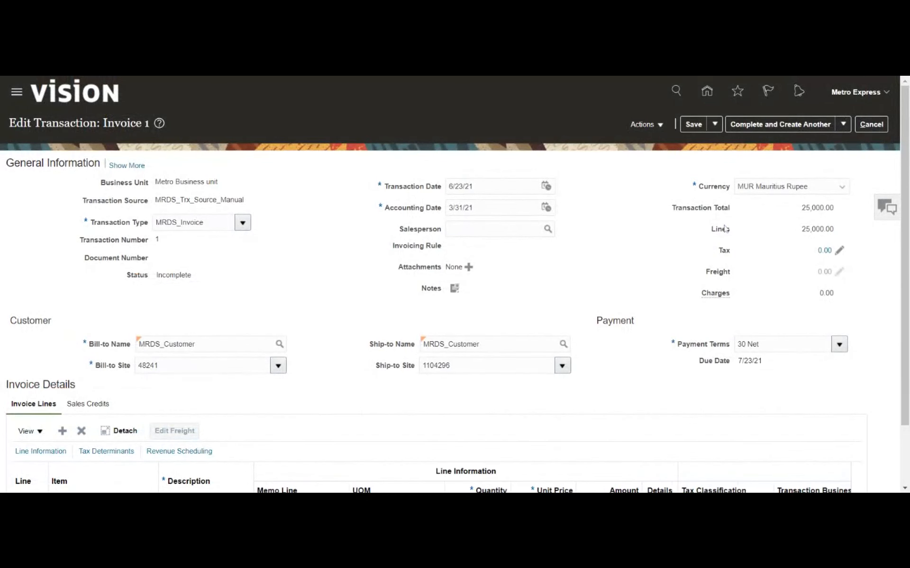
Complete the invoice and open the completed transaction for review
{"action": "left_click", "coordinate": [653, 126]}
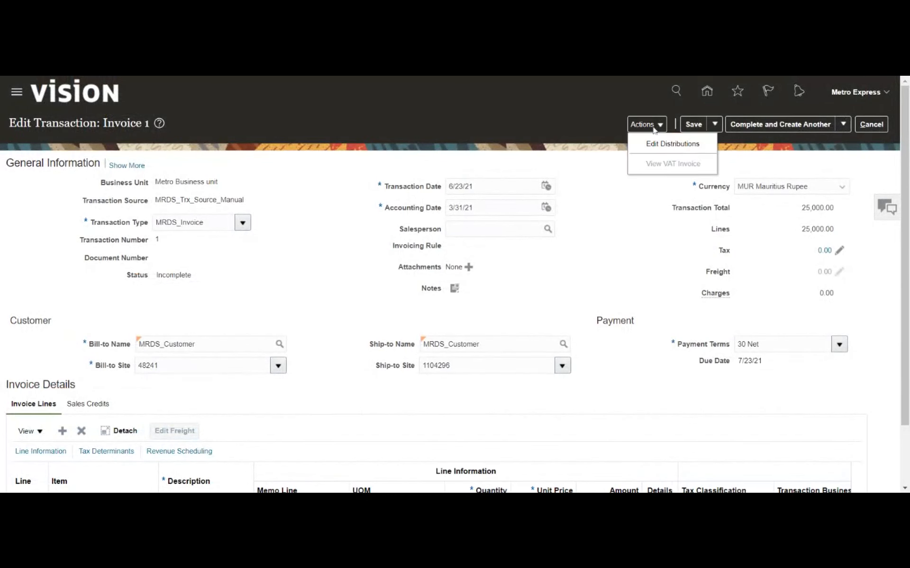
{"action": "left_click", "coordinate": [653, 243]}
{"action": "left_click", "coordinate": [843, 125]}
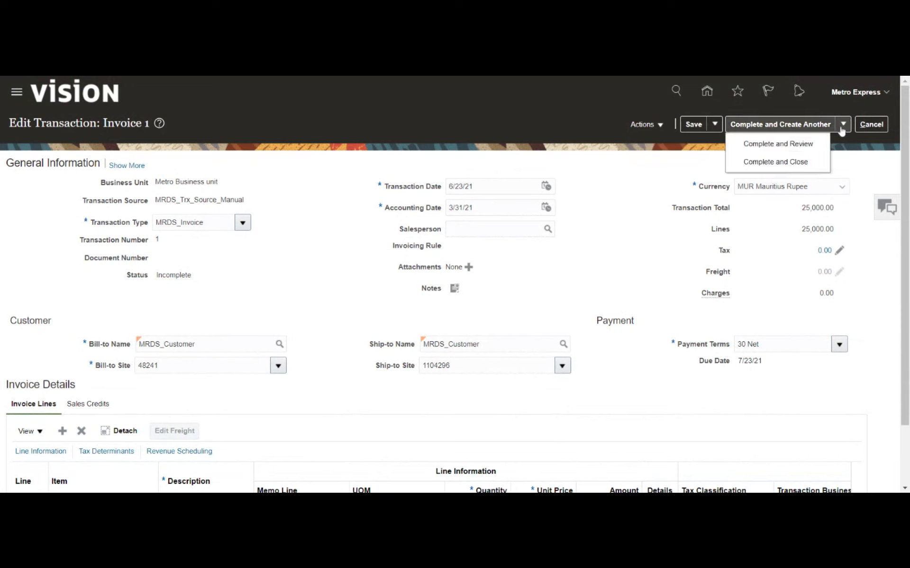
{"action": "left_click", "coordinate": [812, 147]}
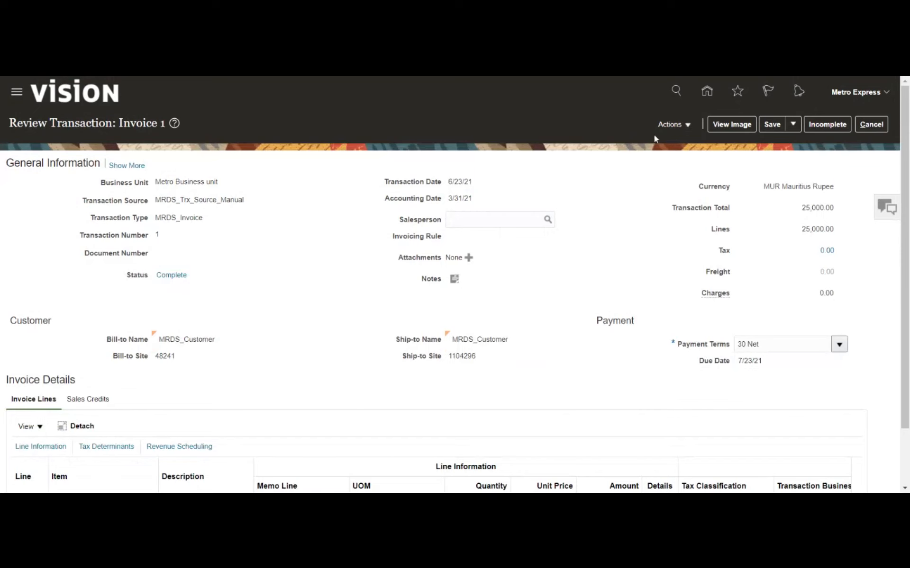
Post the invoice to the ledger and review its accounting lines
{"action": "left_click", "coordinate": [676, 129]}
{"action": "left_click", "coordinate": [630, 196]}
{"action": "left_click", "coordinate": [681, 129]}
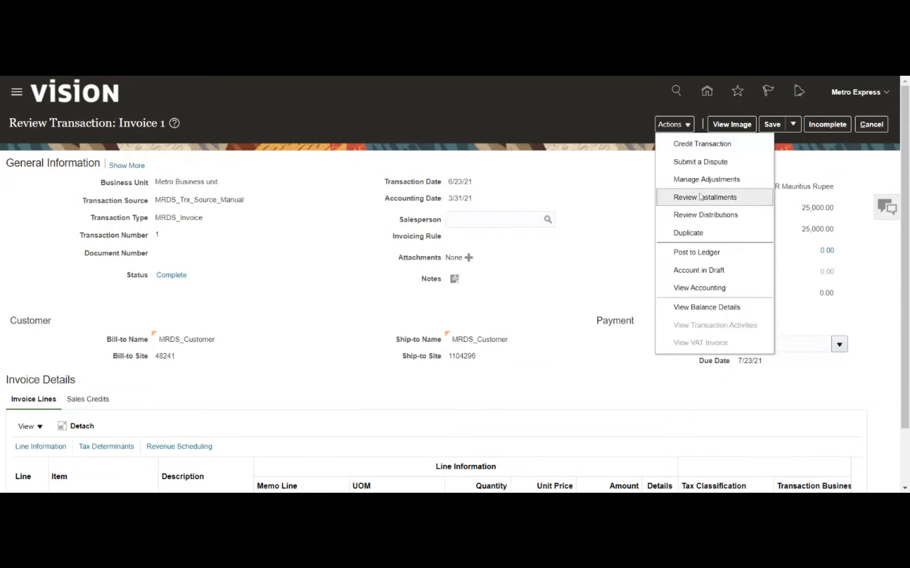
{"action": "left_click", "coordinate": [706, 252]}
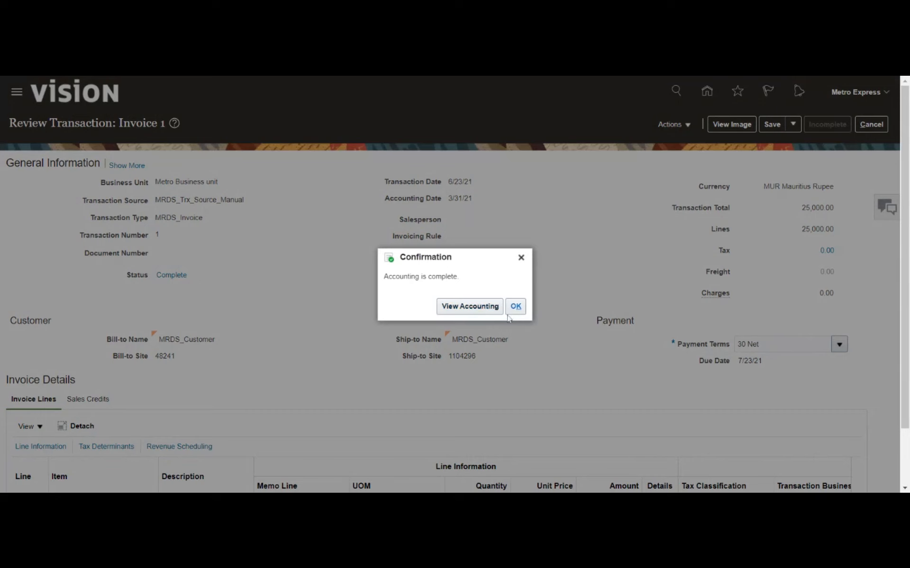
{"action": "left_click", "coordinate": [470, 311]}
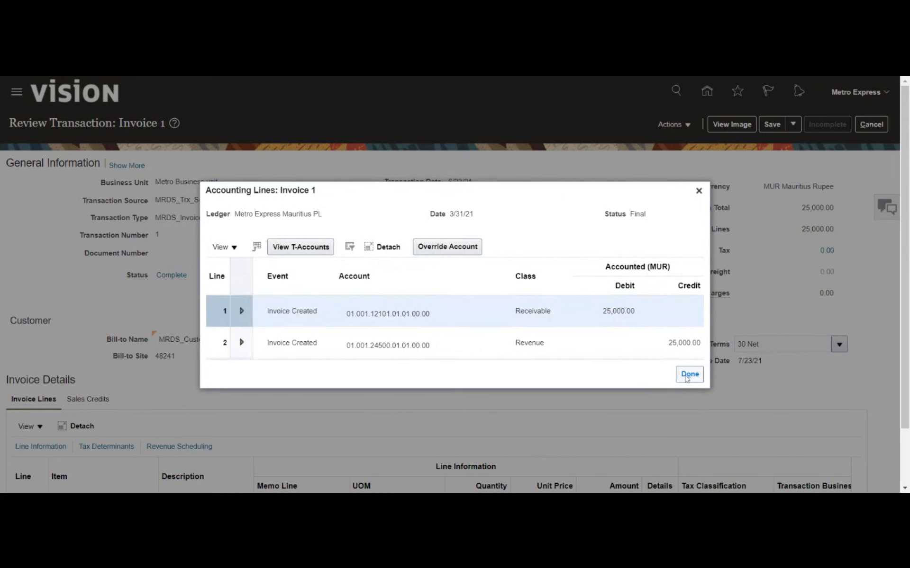
{"action": "left_click", "coordinate": [689, 374]}
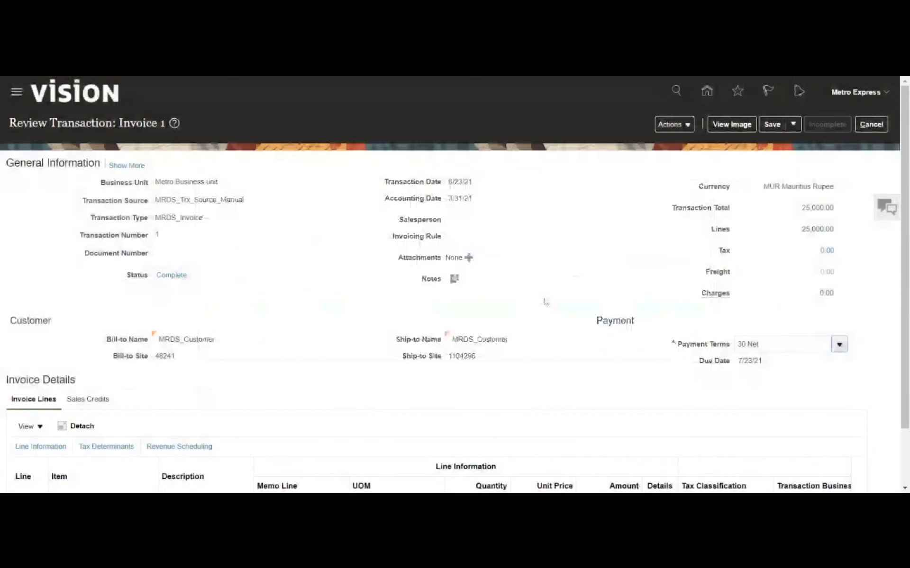
{"action": "scroll", "coordinate": [540, 282], "scroll_direction": "down", "scroll_amount": 2}
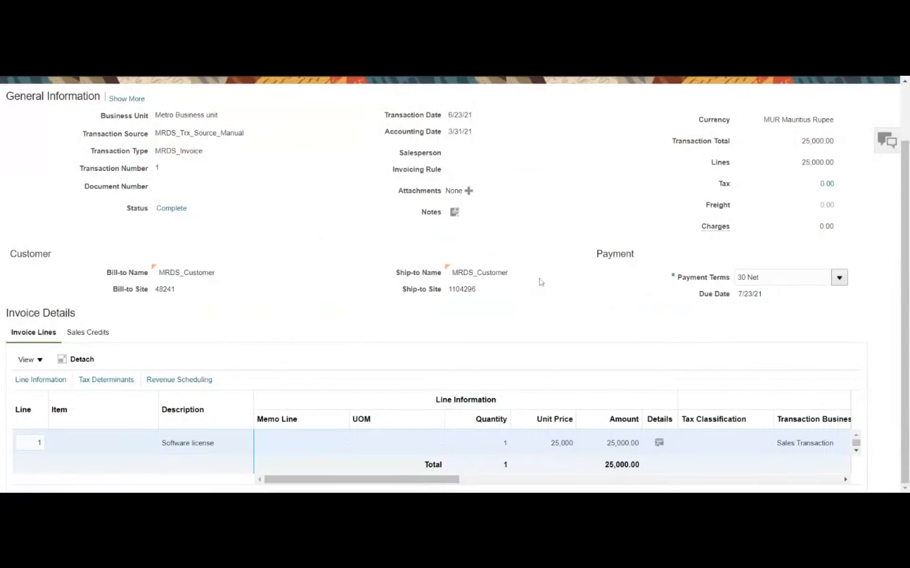
{"action": "scroll", "coordinate": [540, 282], "scroll_direction": "up", "scroll_amount": 2}
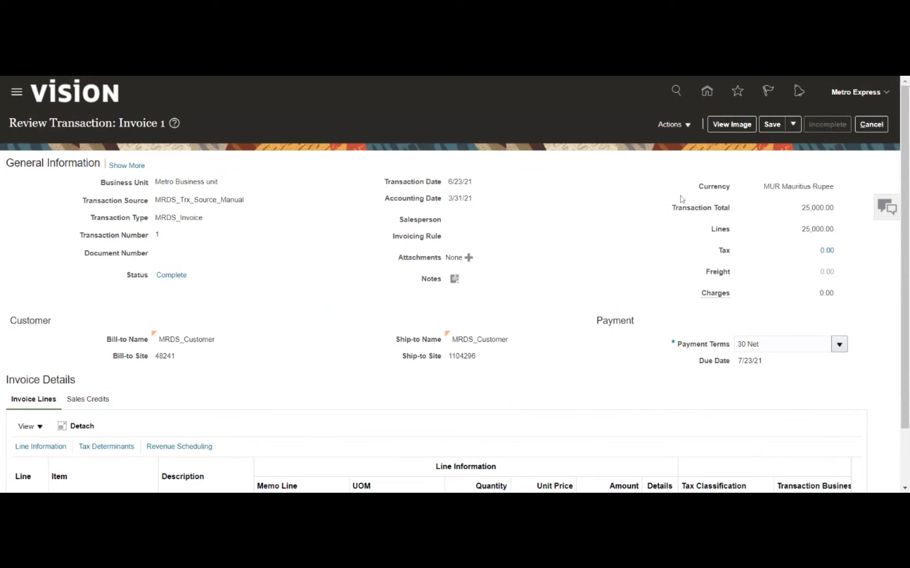
Examine the invoice's balance details by lines, receipts, credits and adjustments in the entered currency, then close them
{"action": "left_click", "coordinate": [675, 127]}
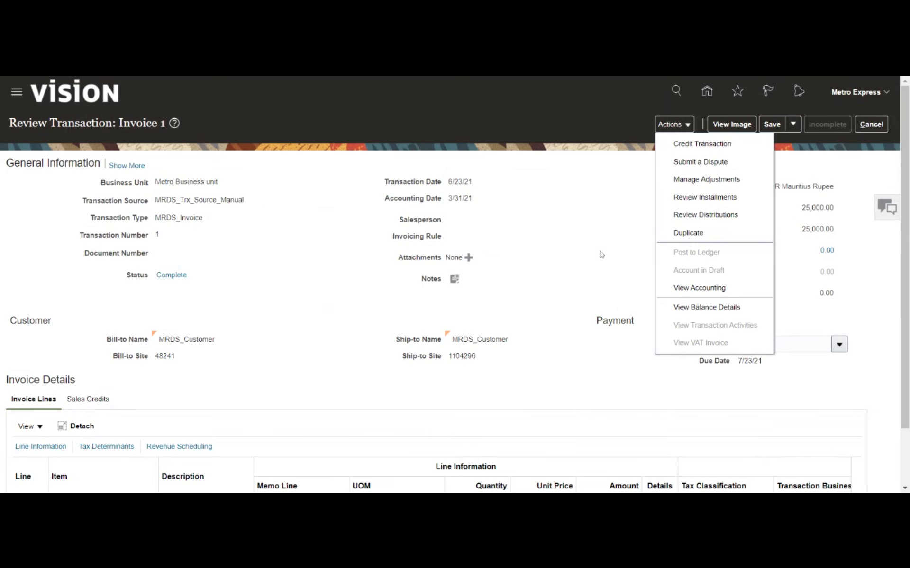
{"action": "left_click", "coordinate": [570, 252]}
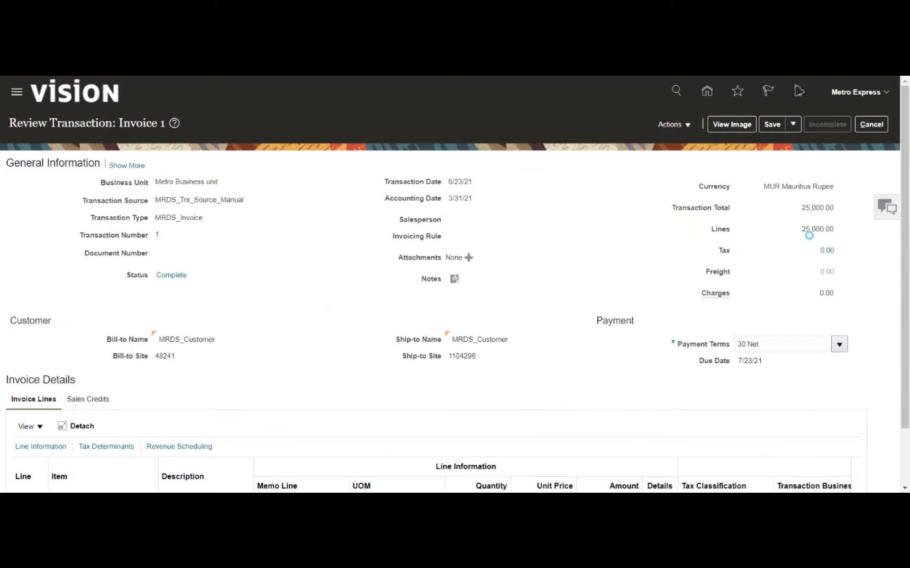
{"action": "left_click", "coordinate": [672, 126]}
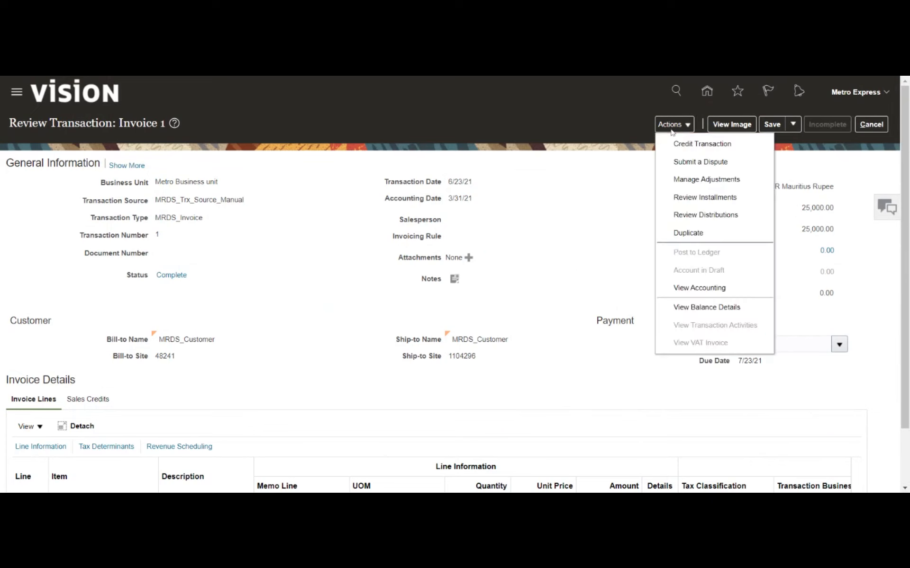
{"action": "left_click", "coordinate": [688, 309]}
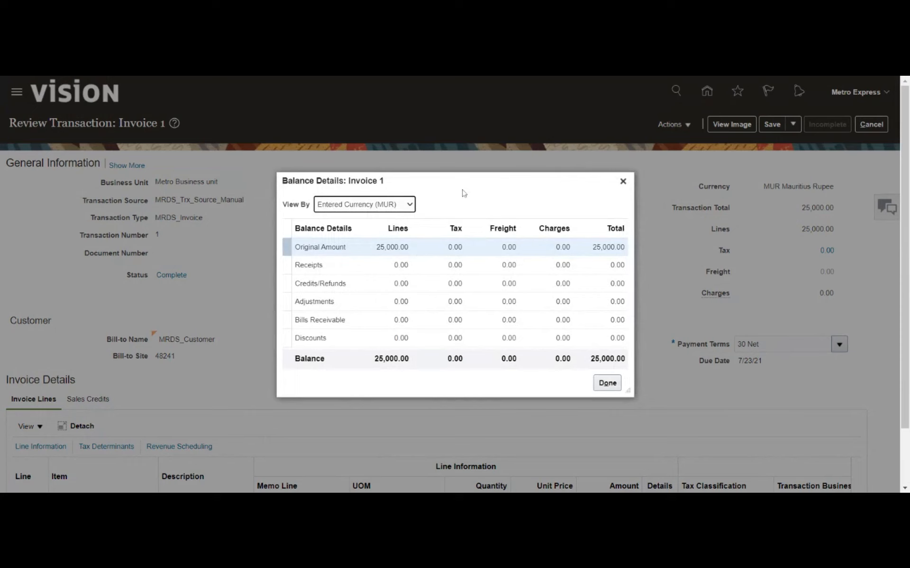
{"action": "left_click", "coordinate": [389, 264]}
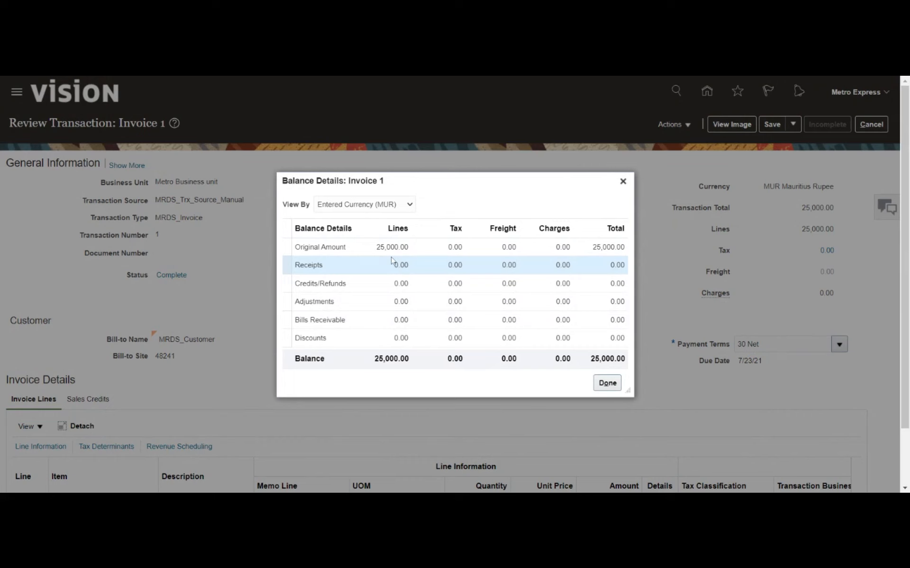
{"action": "left_click", "coordinate": [377, 302]}
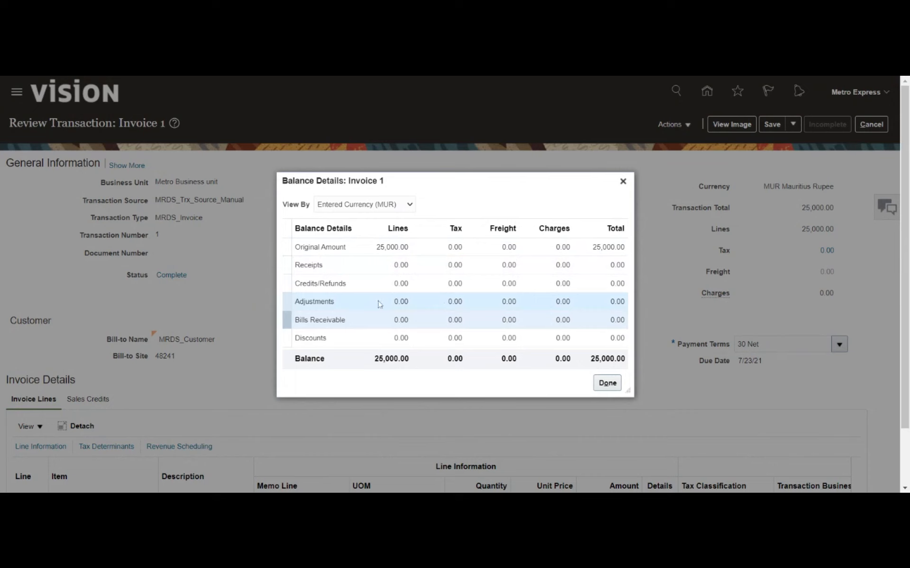
{"action": "left_click", "coordinate": [608, 386]}
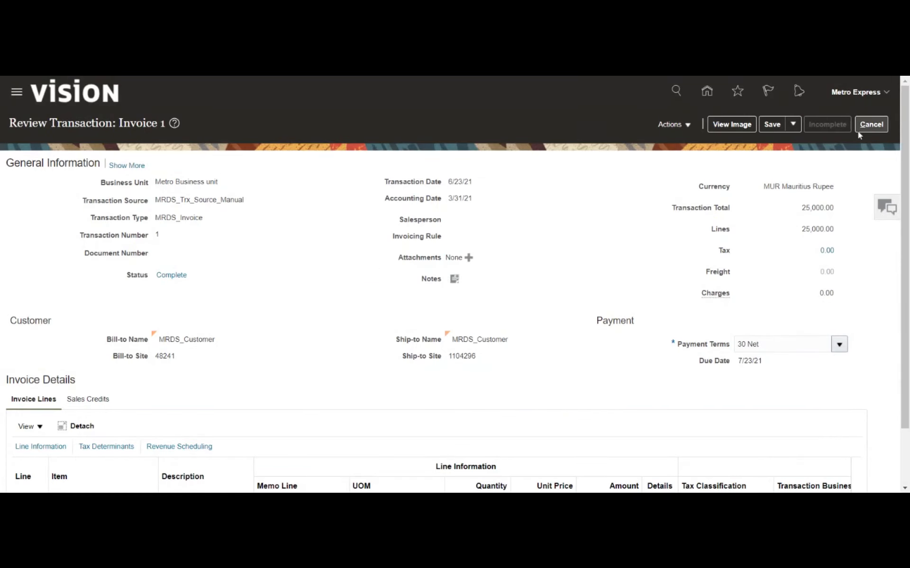
Save and close the invoice, acknowledging the saved transaction
{"action": "left_click", "coordinate": [793, 124]}
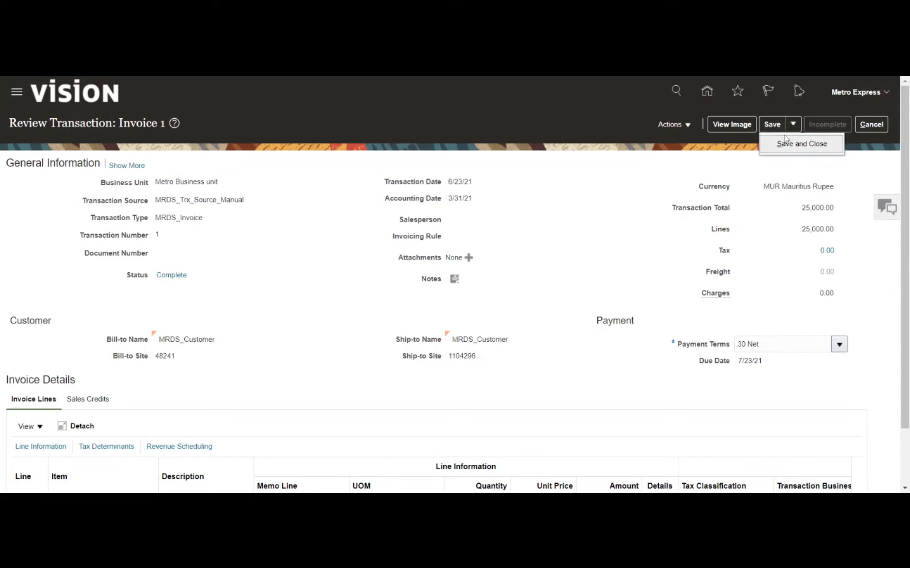
{"action": "left_click", "coordinate": [787, 142]}
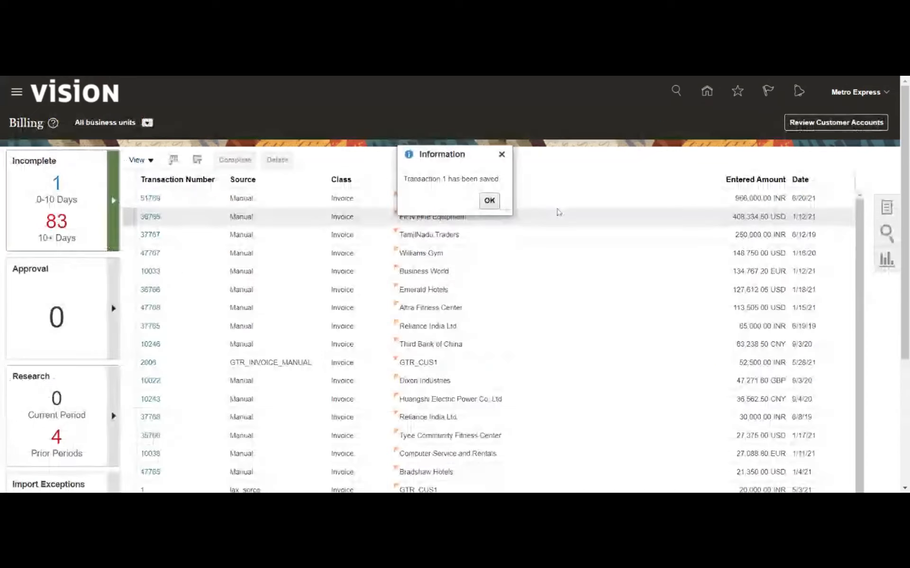
{"action": "left_click", "coordinate": [490, 201]}
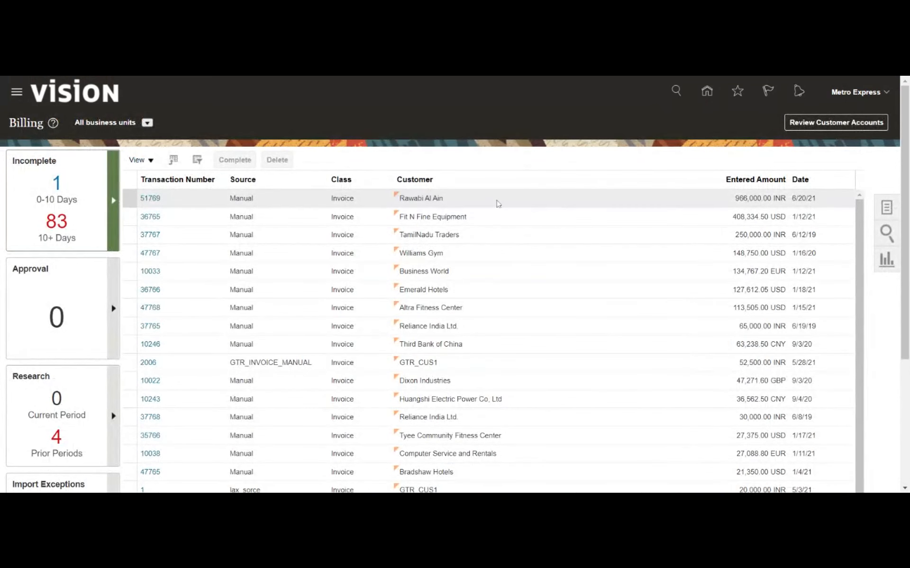
Go to the Accounts Receivable work area and start a new receipt
{"action": "left_click", "coordinate": [706, 92]}
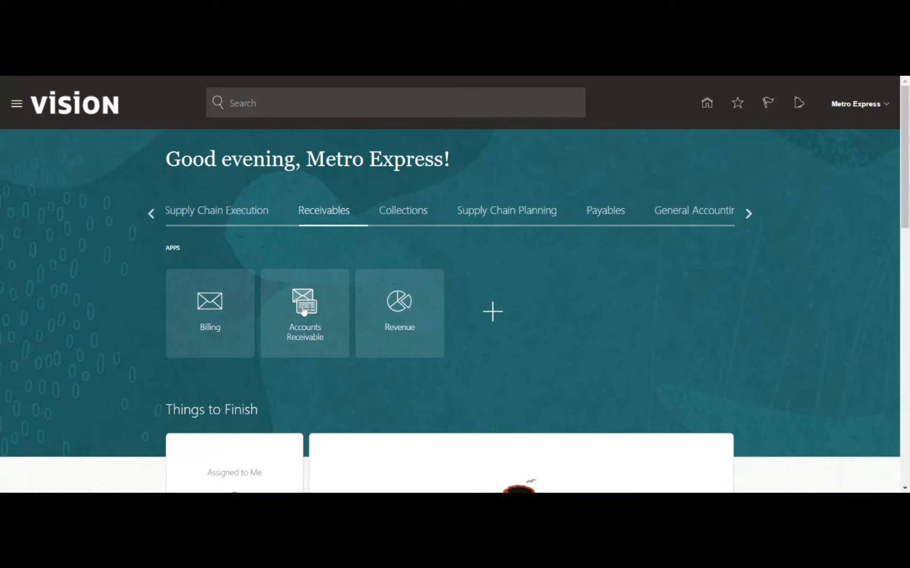
{"action": "left_click", "coordinate": [304, 311]}
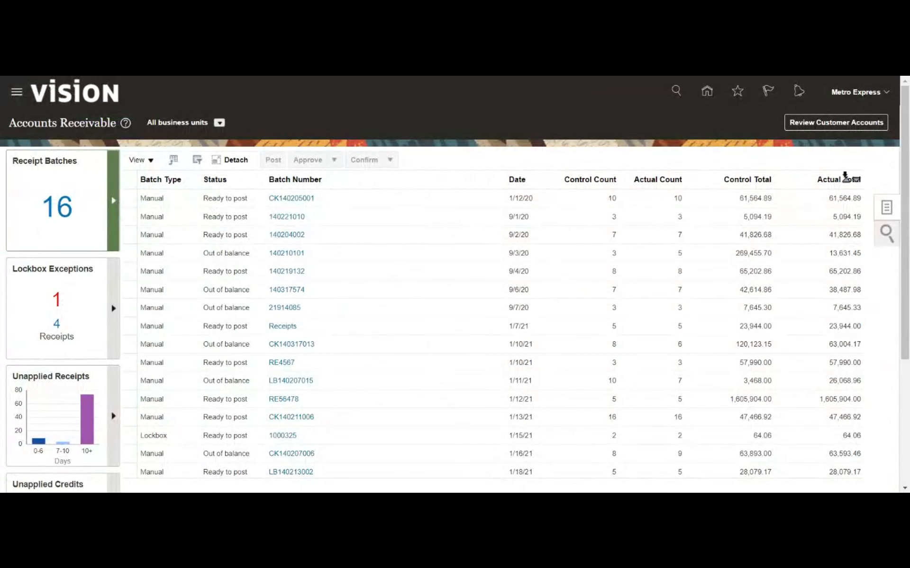
{"action": "left_click", "coordinate": [886, 207]}
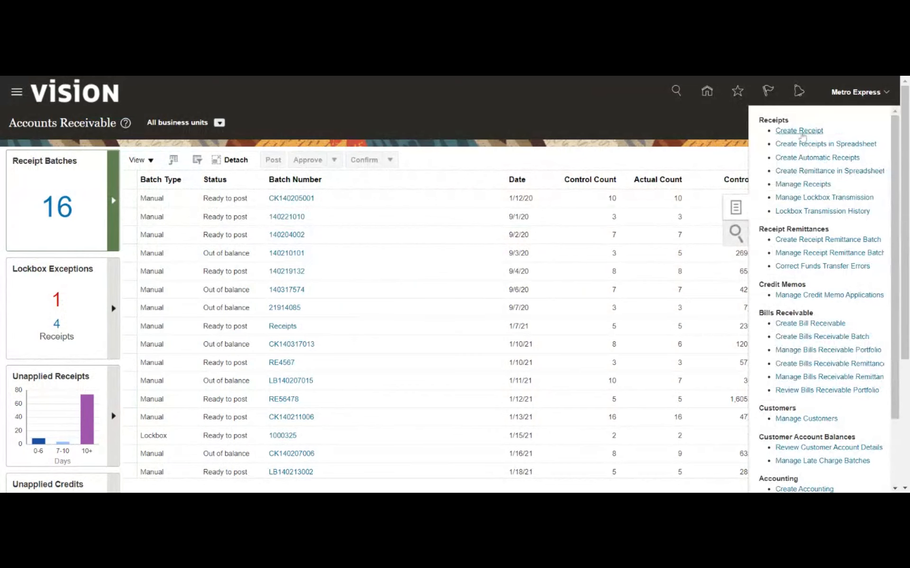
{"action": "left_click", "coordinate": [800, 134]}
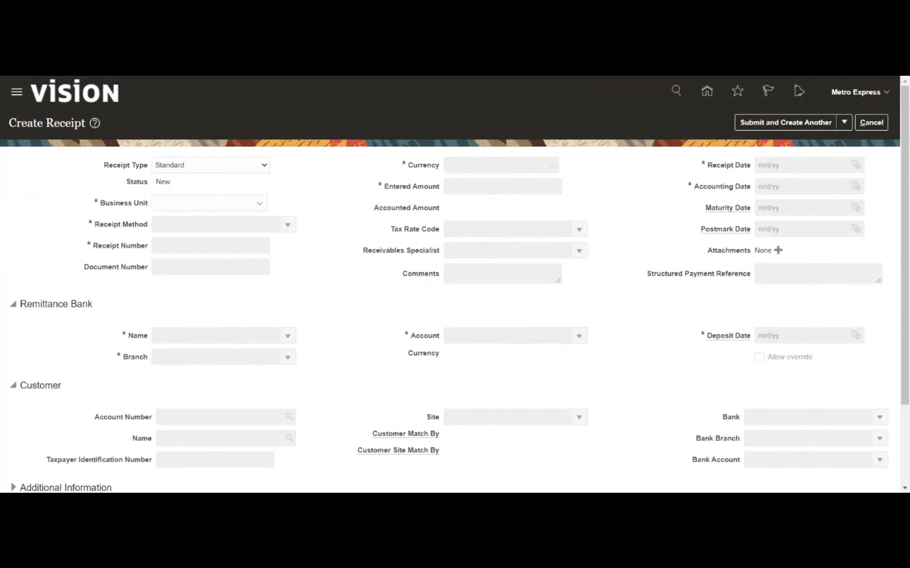
Set the receipt's business unit to Metro Business unit and its receipt method to MRDS_Receipt
{"action": "left_click", "coordinate": [198, 203]}
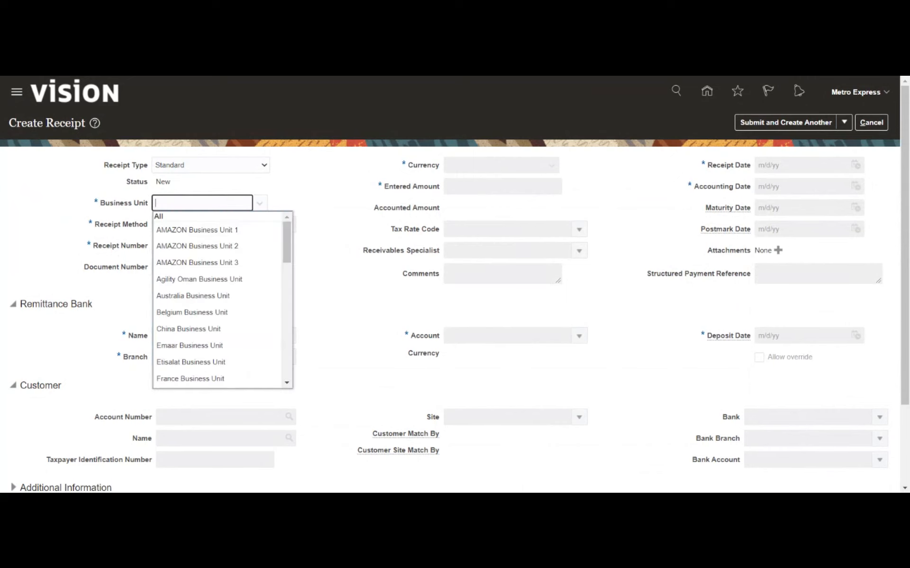
{"action": "type", "text": "met"}
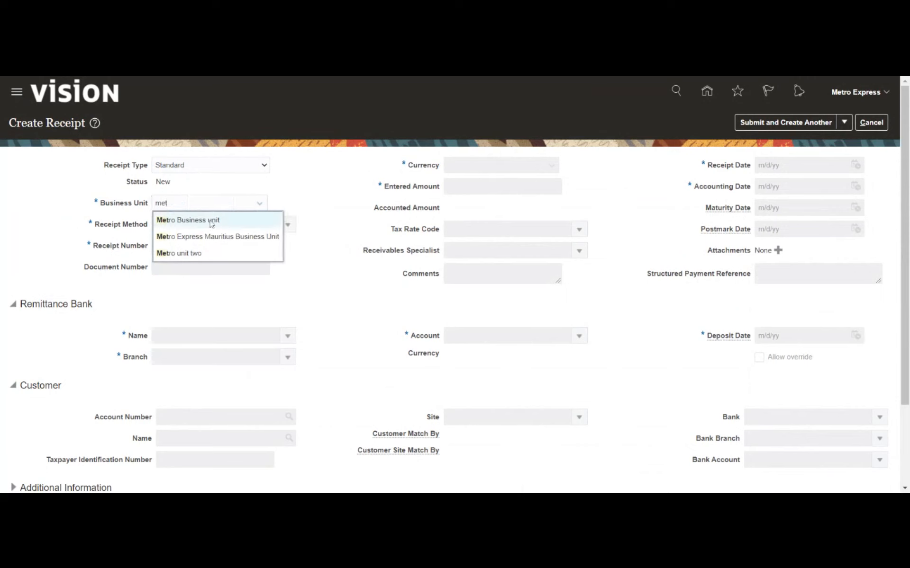
{"action": "left_click", "coordinate": [212, 222]}
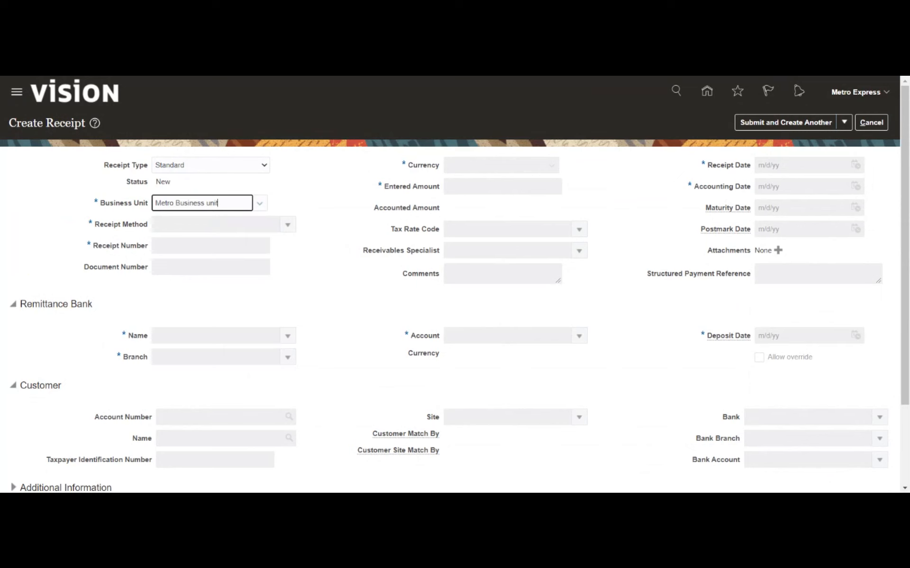
{"action": "left_click", "coordinate": [287, 230]}
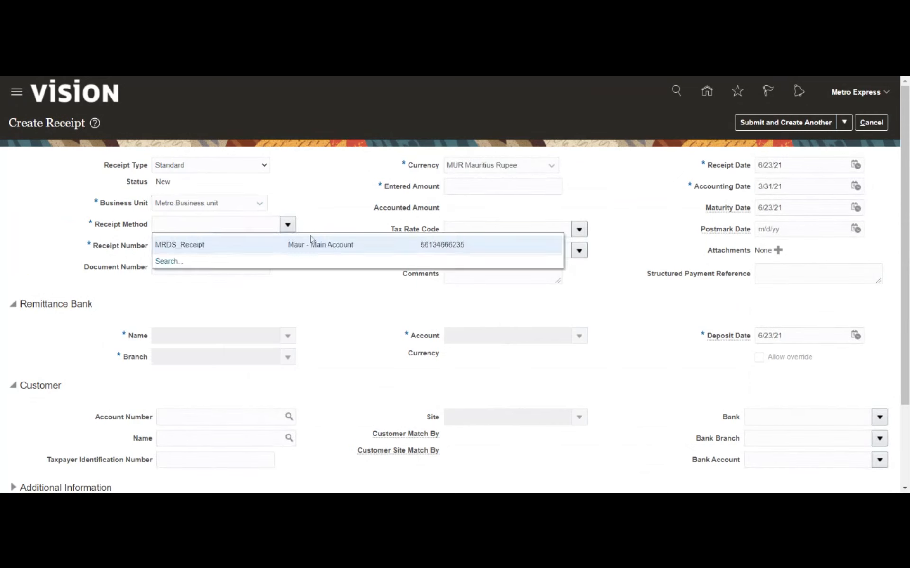
{"action": "left_click", "coordinate": [308, 250]}
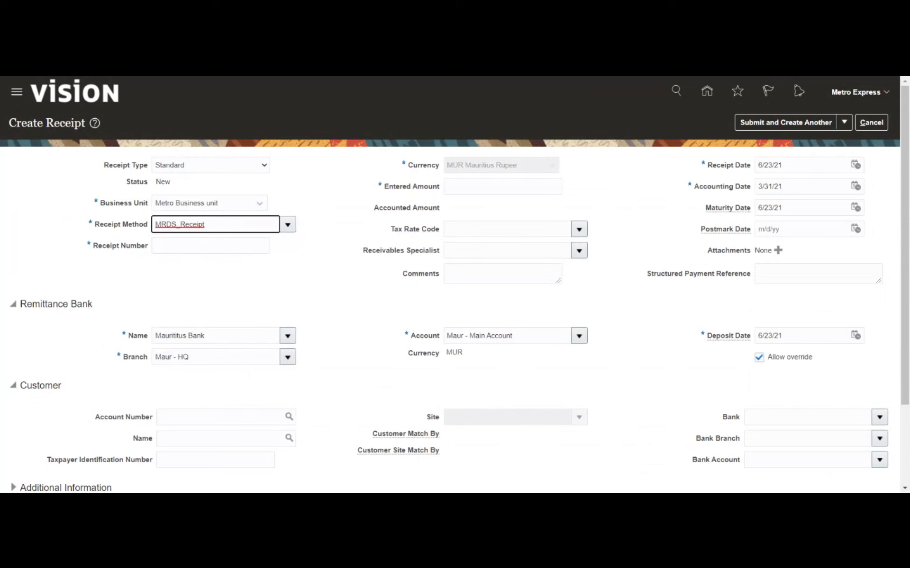
Enter CHK7812 as the receipt number and 5,000.00 as the receipt's entered amount
{"action": "left_click", "coordinate": [210, 246]}
{"action": "left_click", "coordinate": [317, 262]}
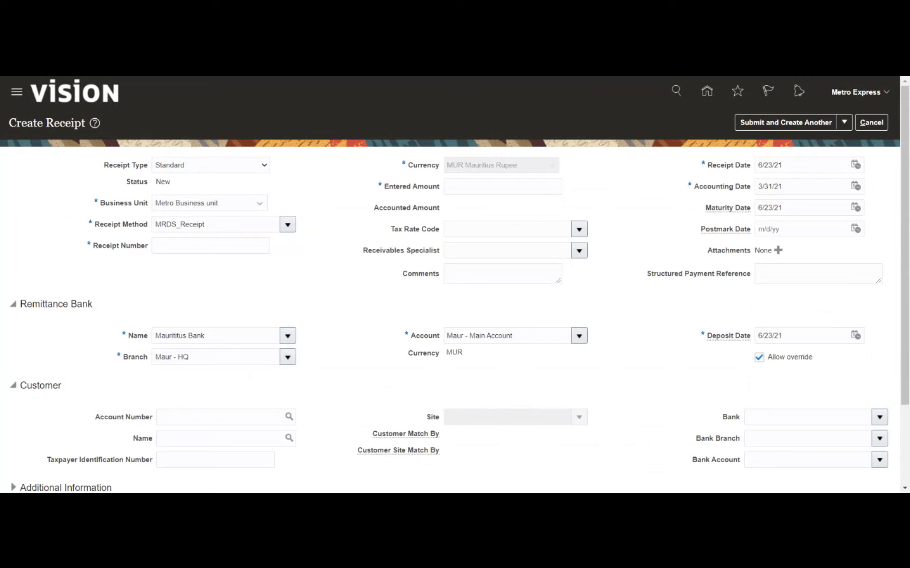
{"action": "left_click", "coordinate": [211, 246]}
{"action": "type", "text": "CHK"}
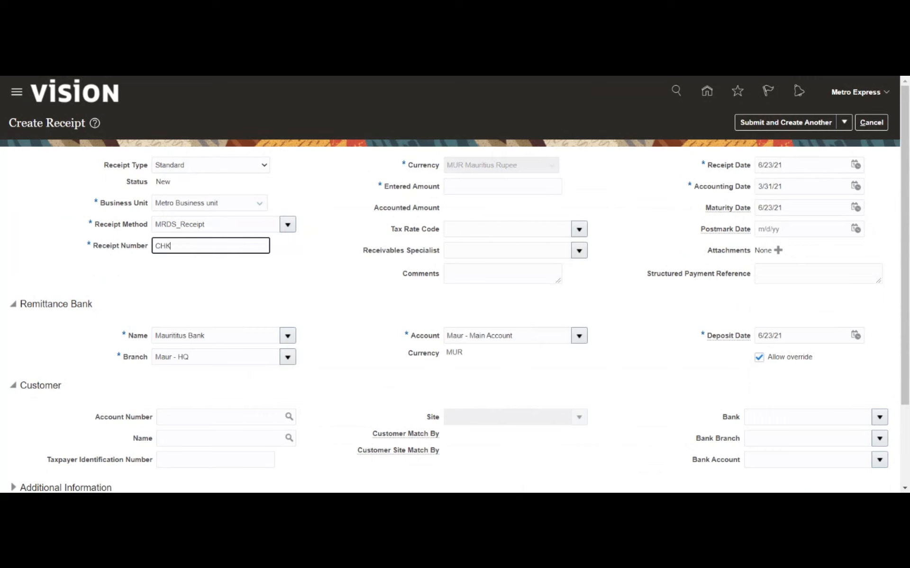
{"action": "type", "text": "7812"}
{"action": "left_click", "coordinate": [558, 186]}
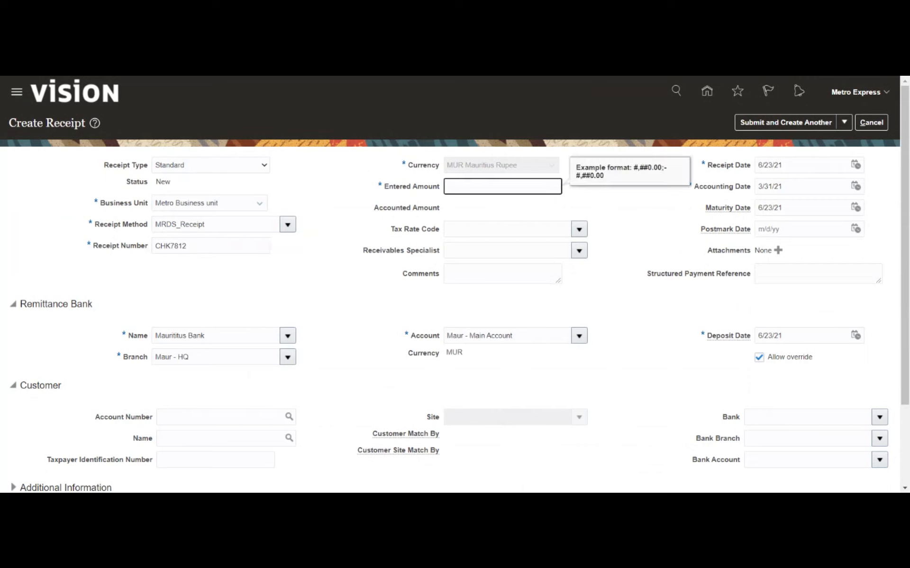
{"action": "type", "text": "5000"}
{"action": "key", "text": "Tab"}
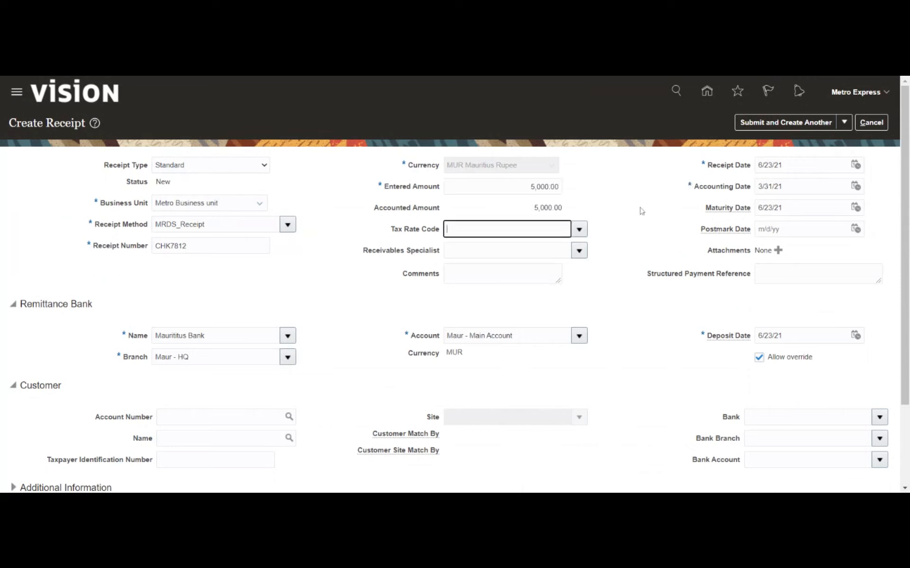
{"action": "left_click", "coordinate": [635, 207]}
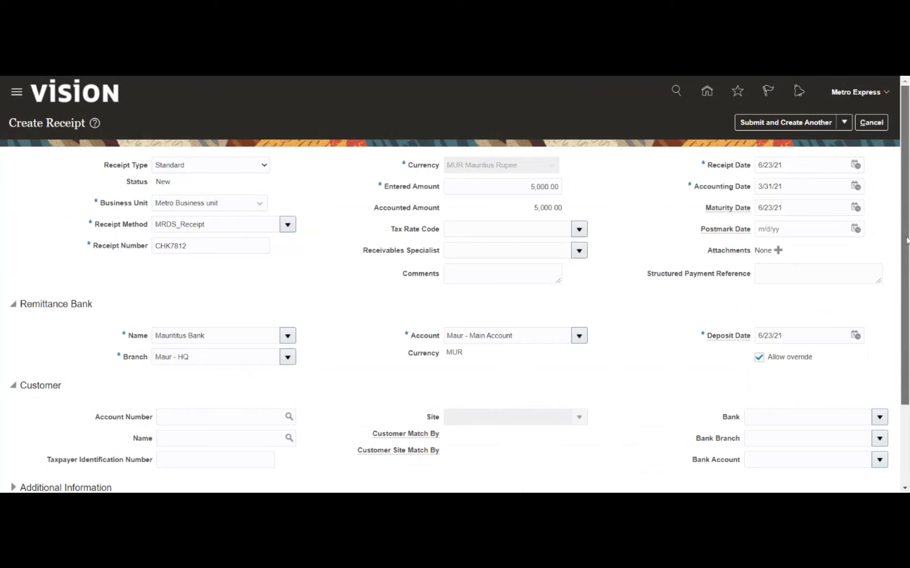
Search the open receivables for the receipt's remittance references using receipt reference number 1
{"action": "left_click_drag", "start_coordinate": [905, 241], "coordinate": [870, 342]}
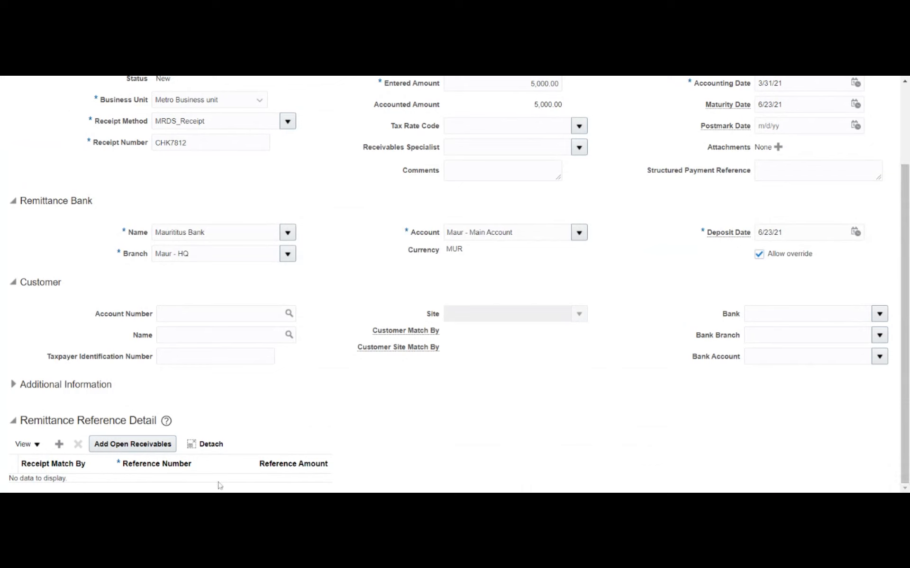
{"action": "left_click", "coordinate": [58, 445]}
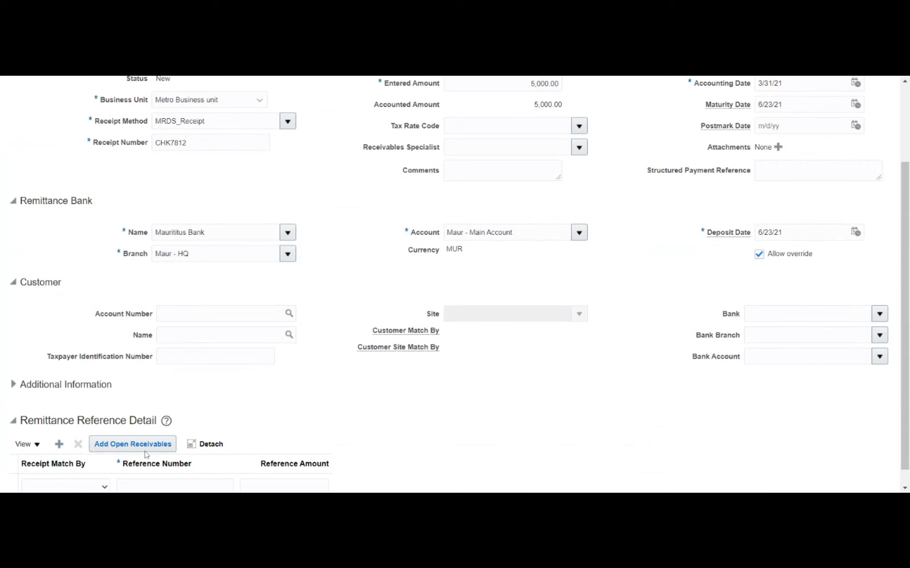
{"action": "left_click", "coordinate": [133, 444]}
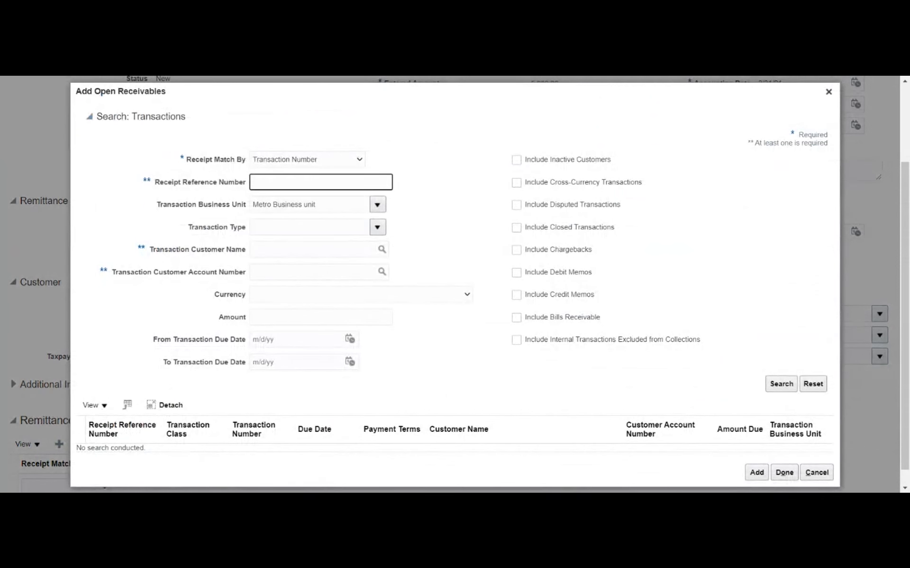
{"action": "left_click", "coordinate": [302, 247]}
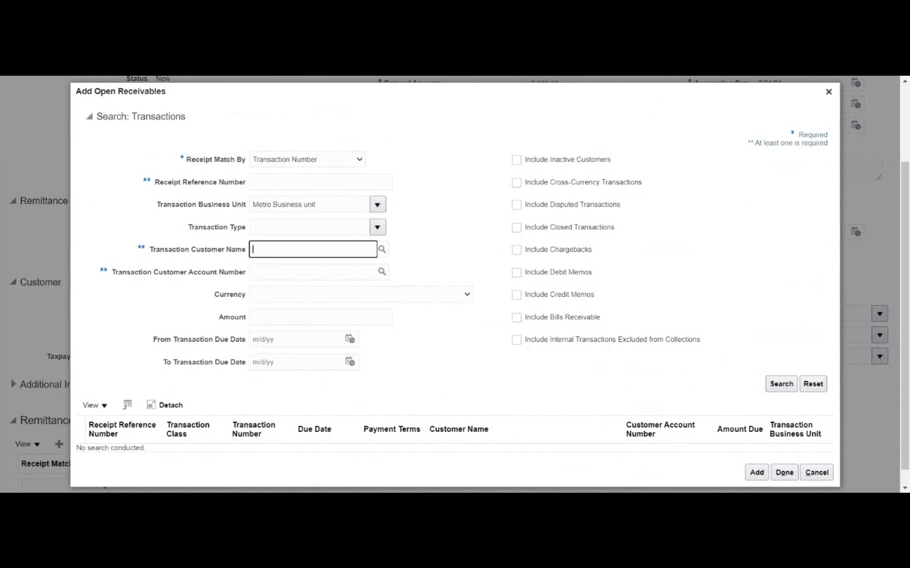
{"action": "left_click", "coordinate": [303, 183]}
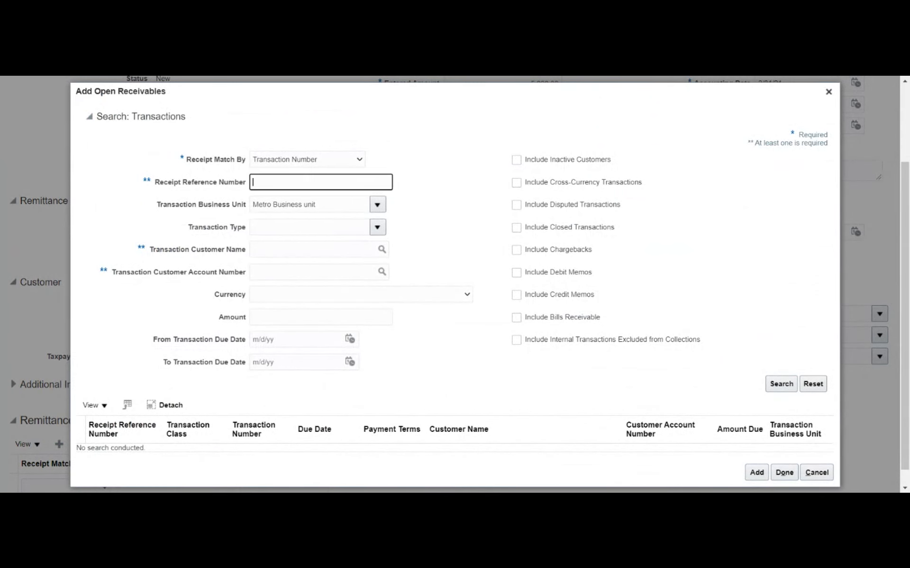
{"action": "type", "text": "1"}
{"action": "left_click", "coordinate": [790, 389]}
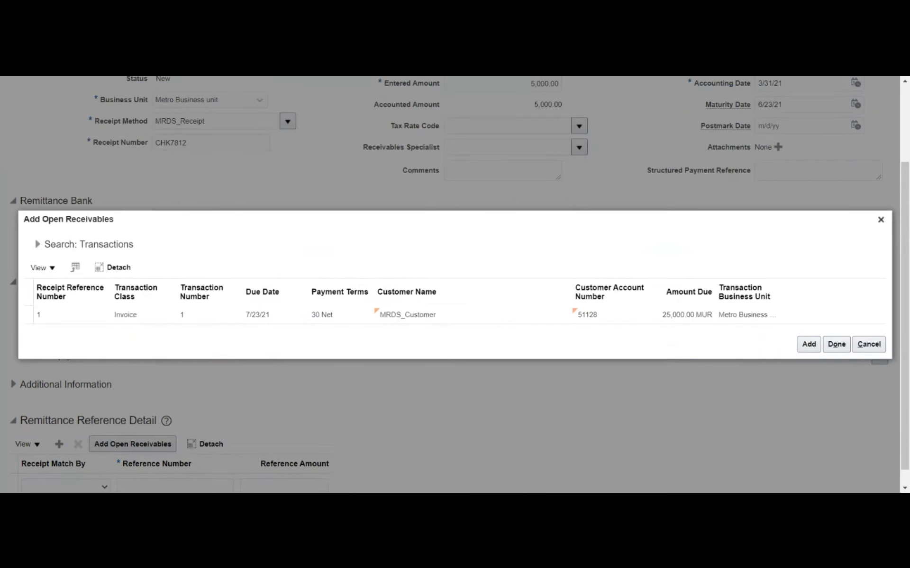
Add the MRDS_Customer invoice to the receipt's remittance references and remove the blank reference row
{"action": "left_click", "coordinate": [190, 320]}
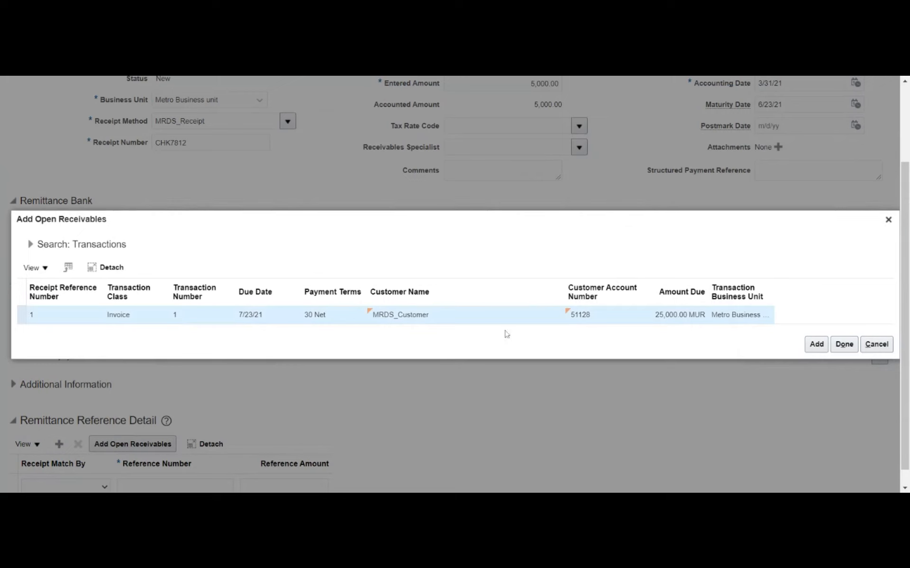
{"action": "left_click", "coordinate": [816, 346]}
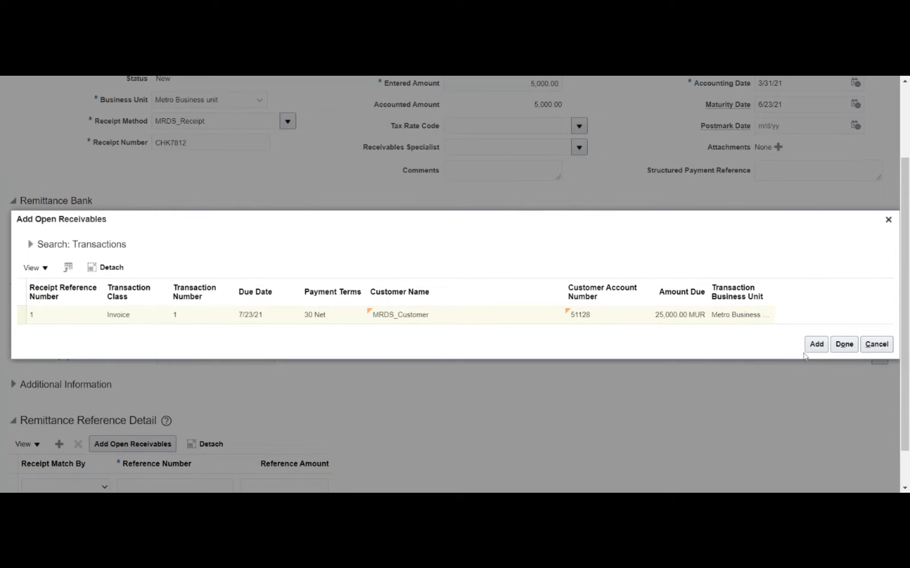
{"action": "left_click", "coordinate": [837, 345]}
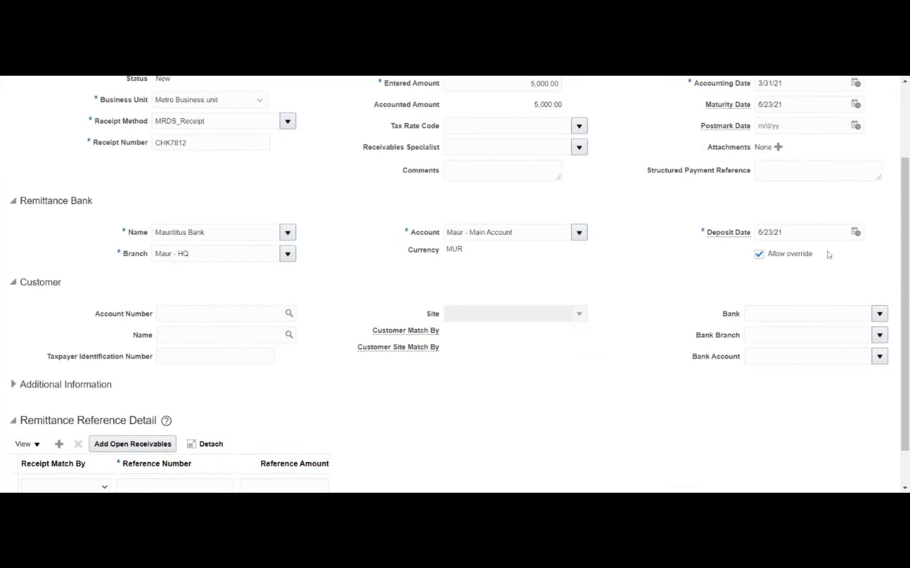
{"action": "left_click_drag", "start_coordinate": [901, 252], "coordinate": [887, 311]}
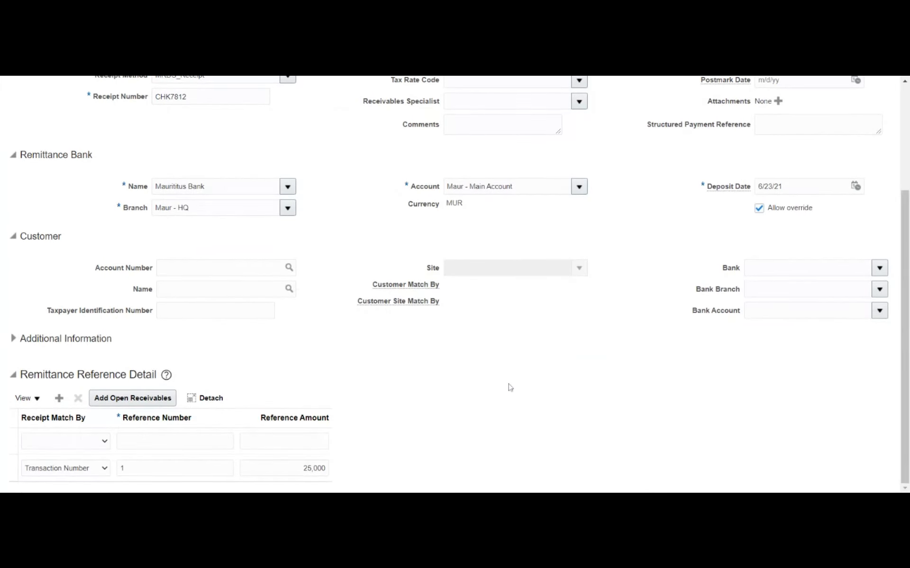
{"action": "left_click", "coordinate": [160, 441]}
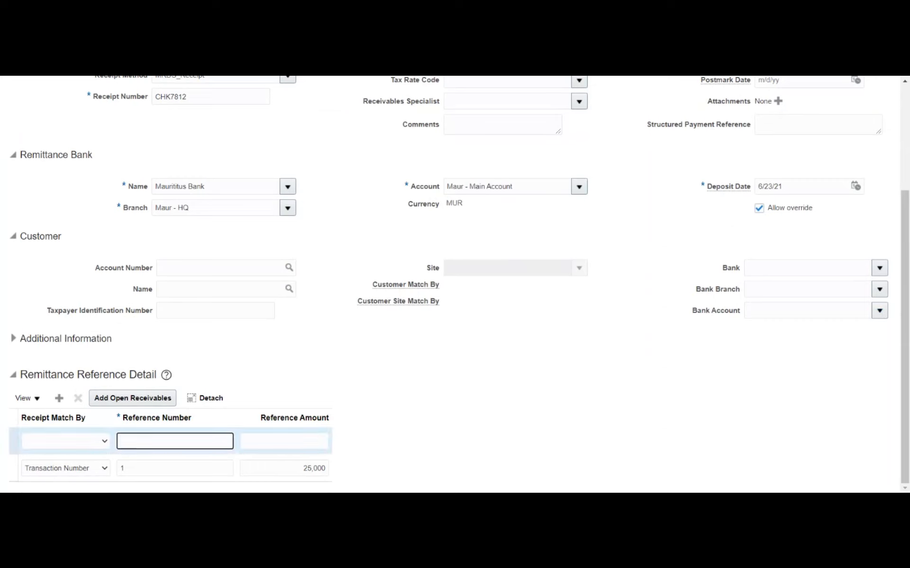
{"action": "left_click", "coordinate": [78, 398]}
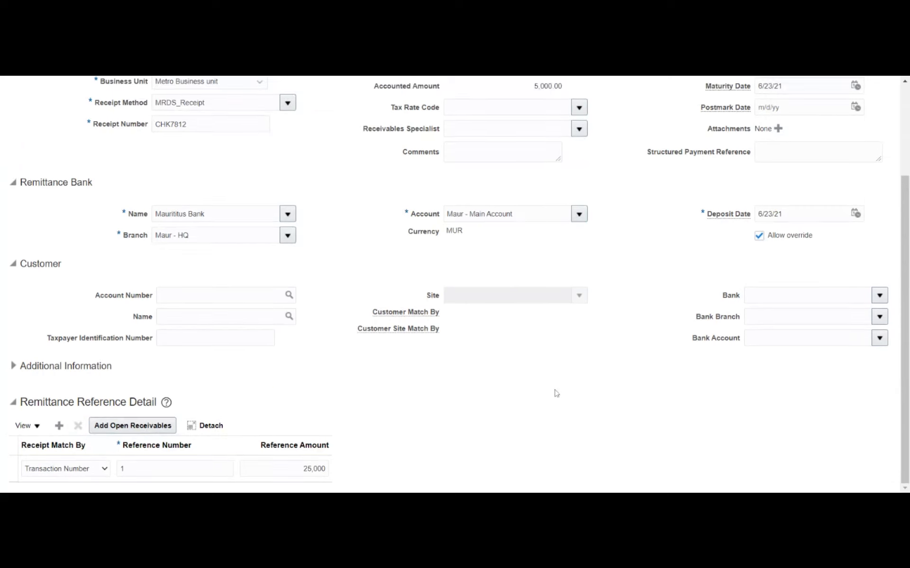
Submit the receipt with the option to apply it manually
{"action": "left_click_drag", "start_coordinate": [906, 406], "coordinate": [905, 317]}
{"action": "left_click", "coordinate": [844, 123]}
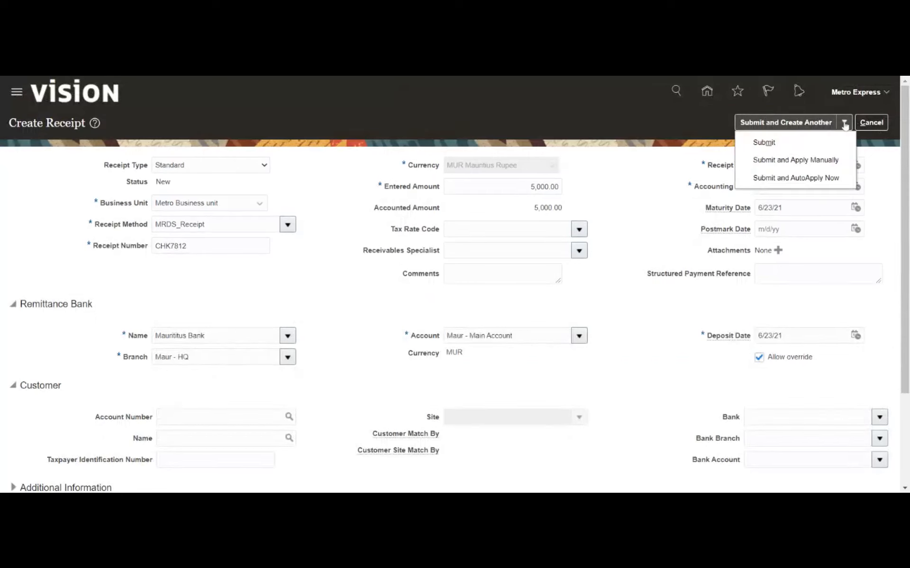
{"action": "left_click", "coordinate": [787, 158]}
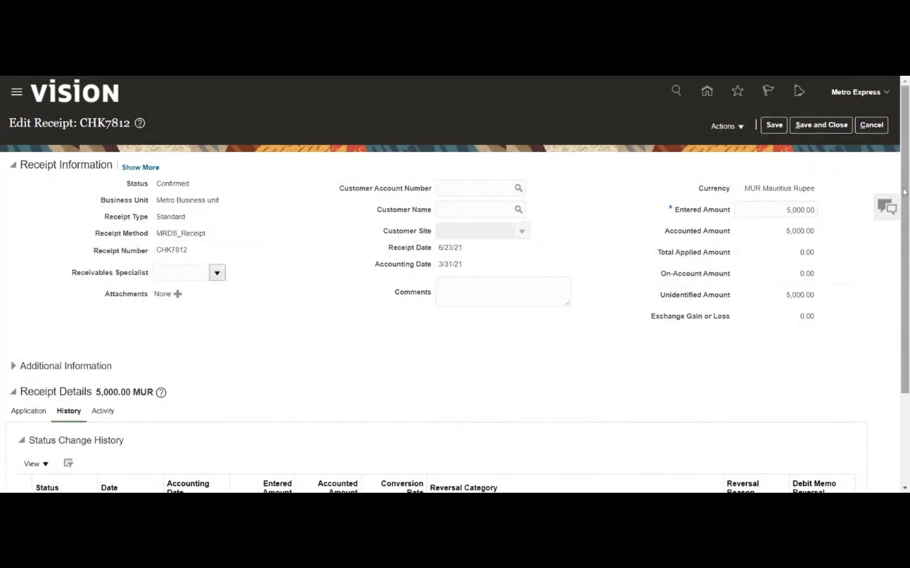
Examine the receipt's available actions, status change history and accounting lines, and close the accounting lines
{"action": "left_click", "coordinate": [734, 124]}
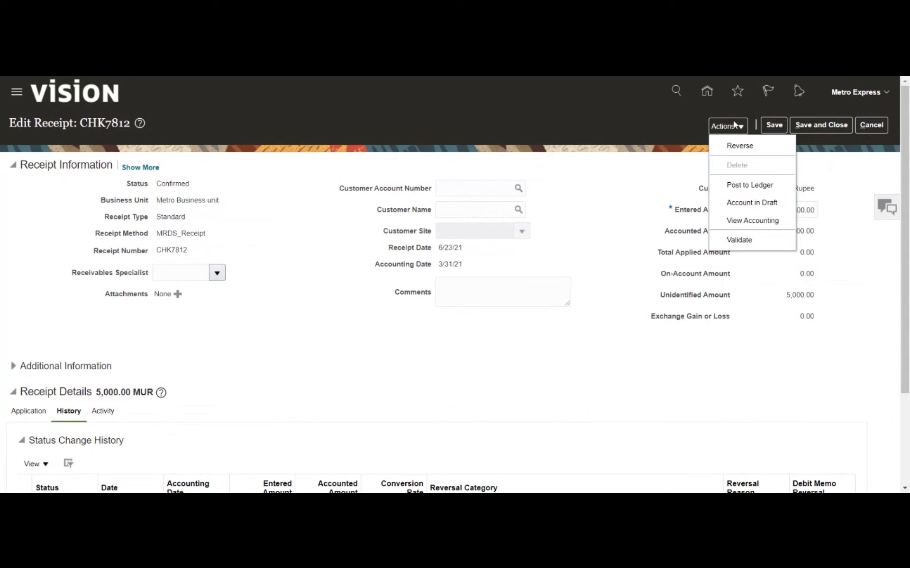
{"action": "left_click", "coordinate": [636, 189]}
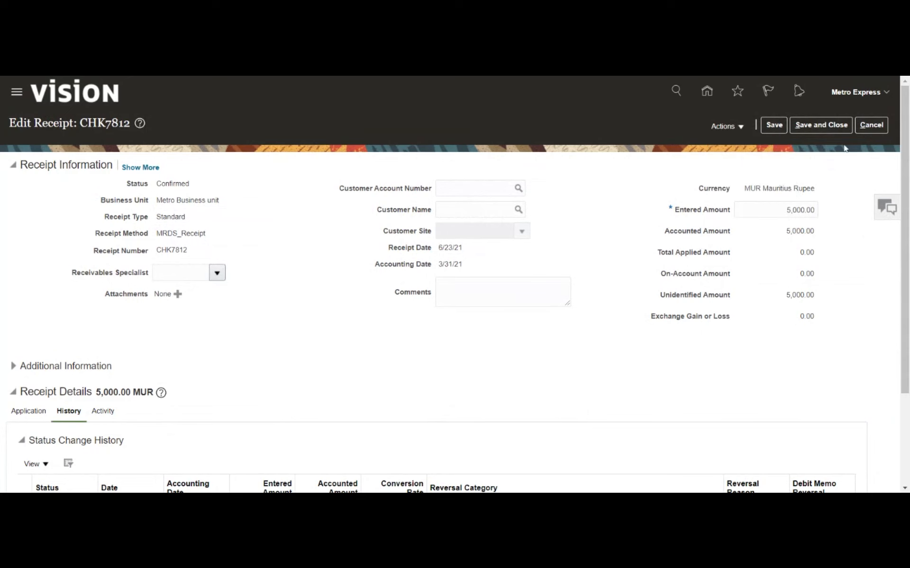
{"action": "scroll", "coordinate": [898, 171], "scroll_direction": "down", "scroll_amount": 1}
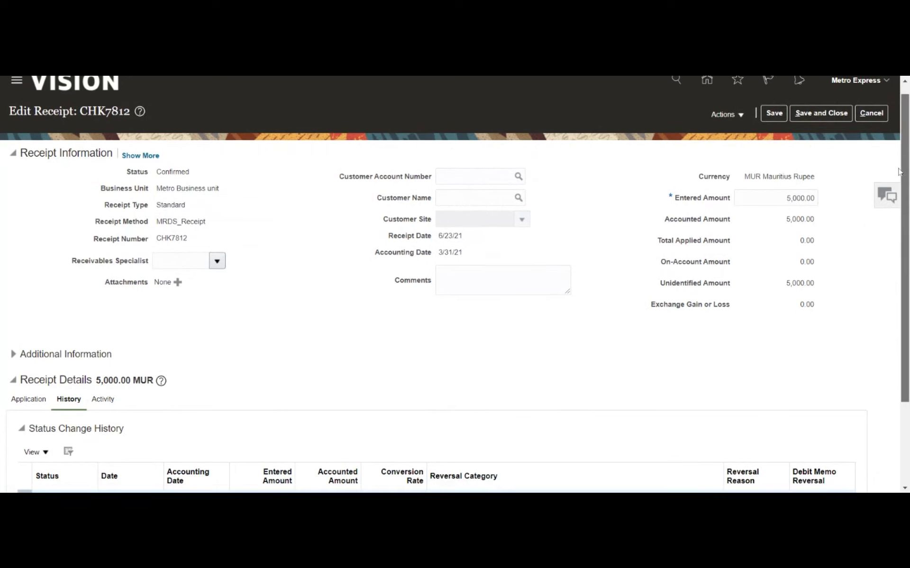
{"action": "scroll", "coordinate": [899, 172], "scroll_direction": "down", "scroll_amount": 3}
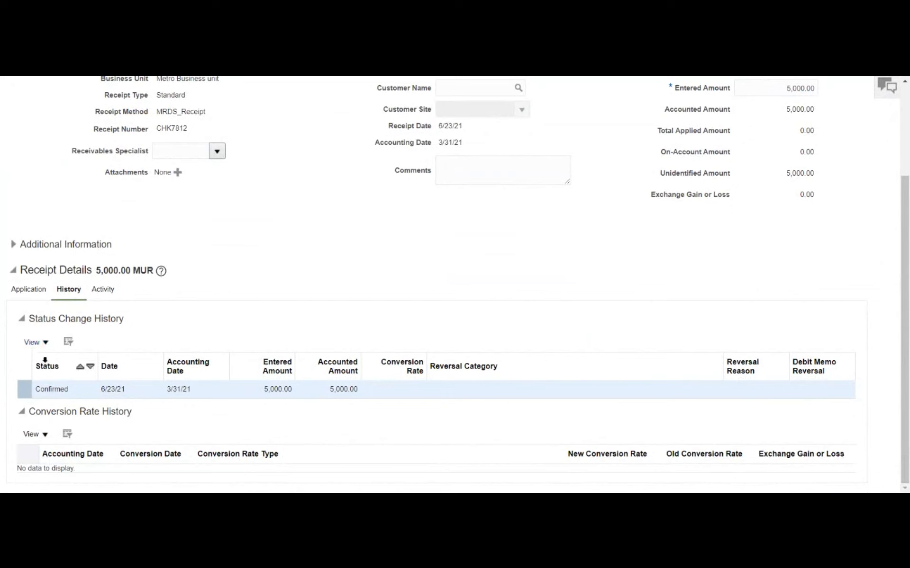
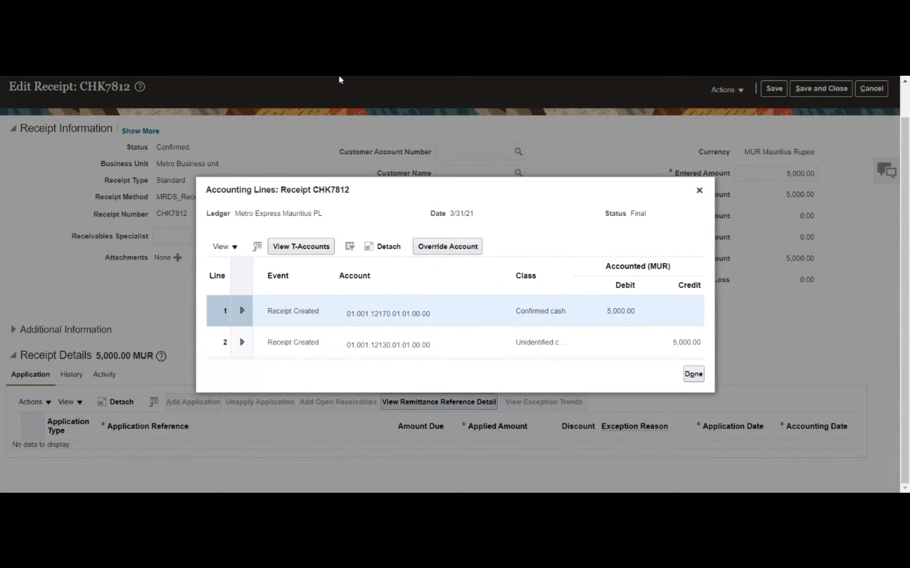
{"action": "left_click", "coordinate": [694, 375]}
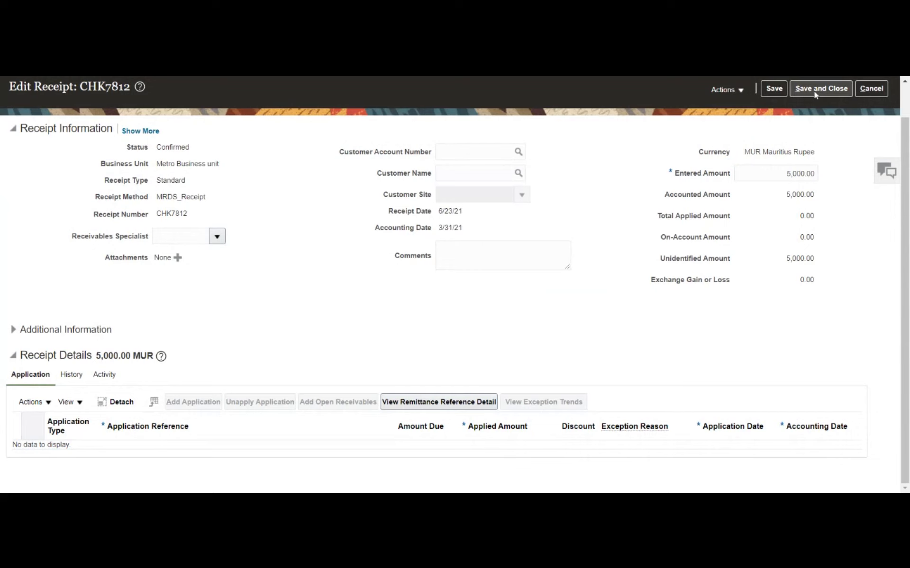
Select the receipt number text, and save and close the receipt
{"action": "double_click", "coordinate": [172, 214]}
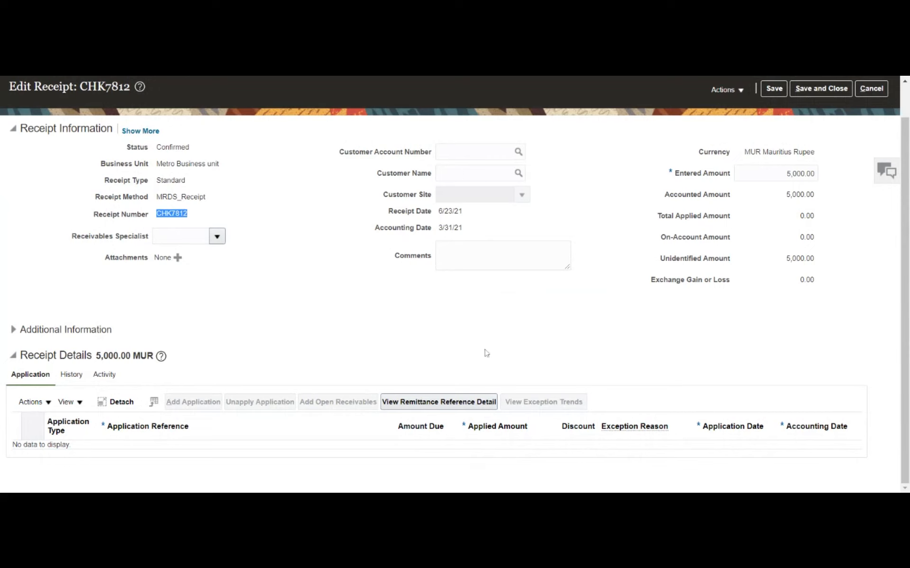
{"action": "key", "text": "alt+Tab"}
{"action": "left_click", "coordinate": [816, 92]}
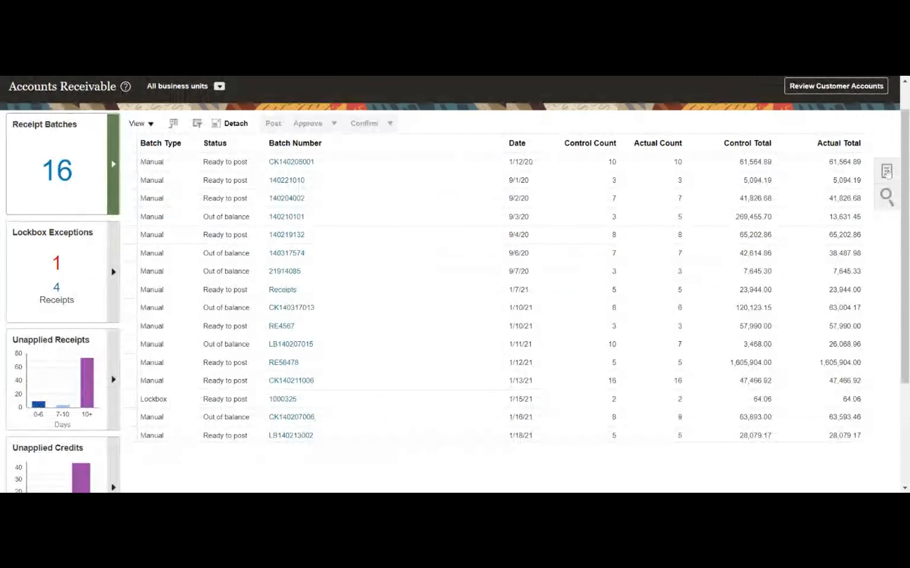
Start a new receipt remittance batch and set its business unit to Metro Business unit
{"action": "left_click", "coordinate": [886, 172]}
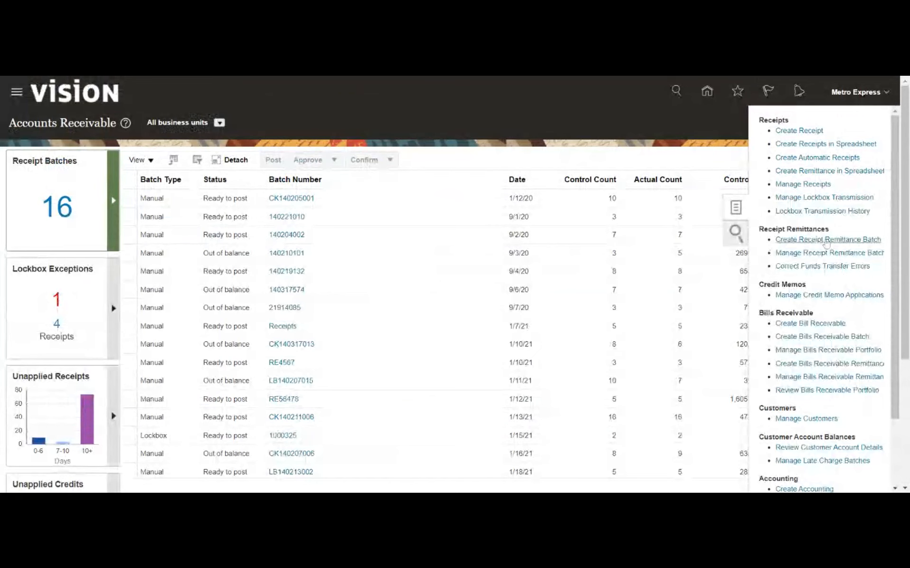
{"action": "left_click", "coordinate": [826, 240]}
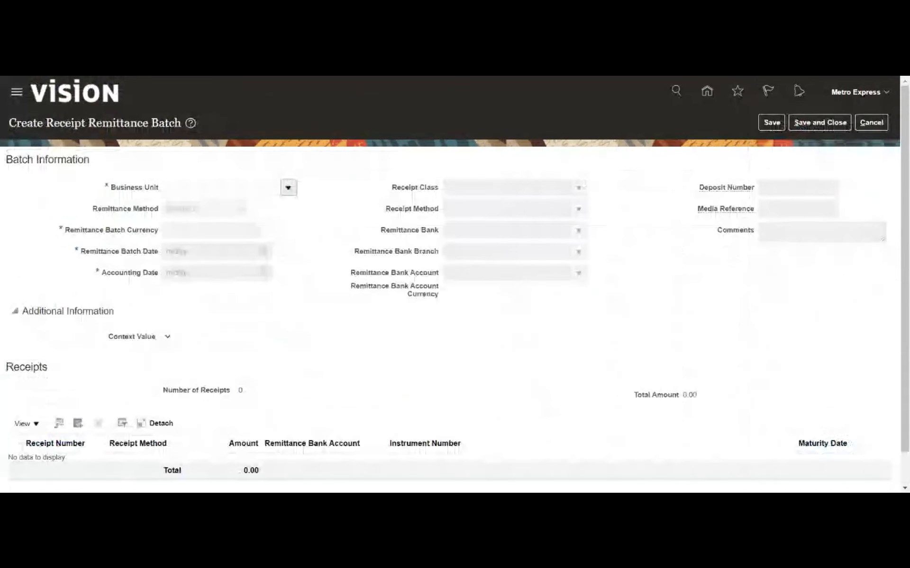
{"action": "left_click", "coordinate": [288, 188]}
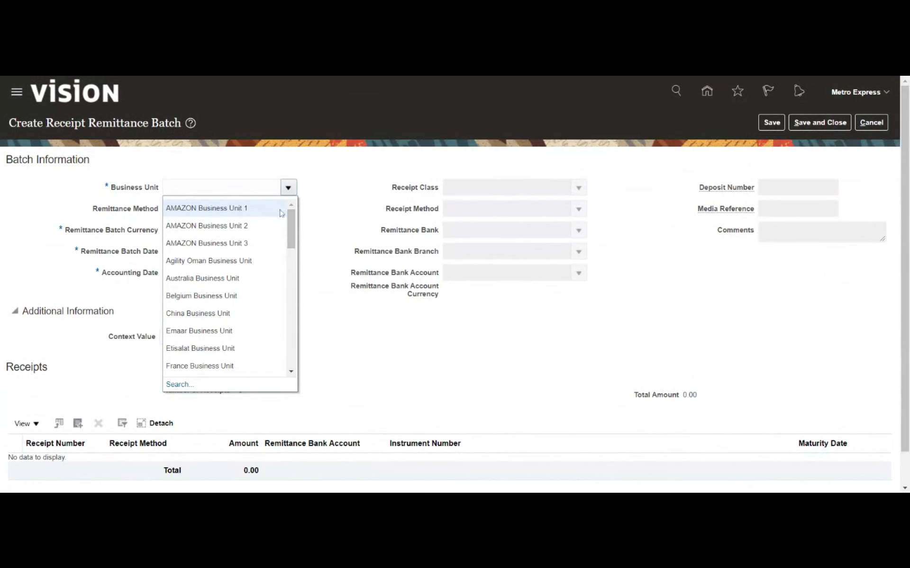
{"action": "type", "text": "Metro Business unit"}
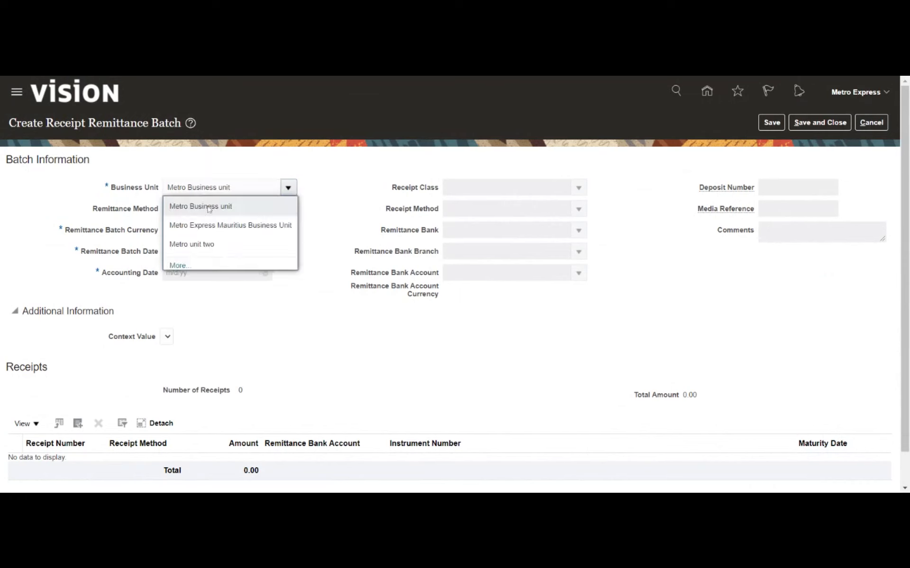
{"action": "left_click", "coordinate": [219, 205]}
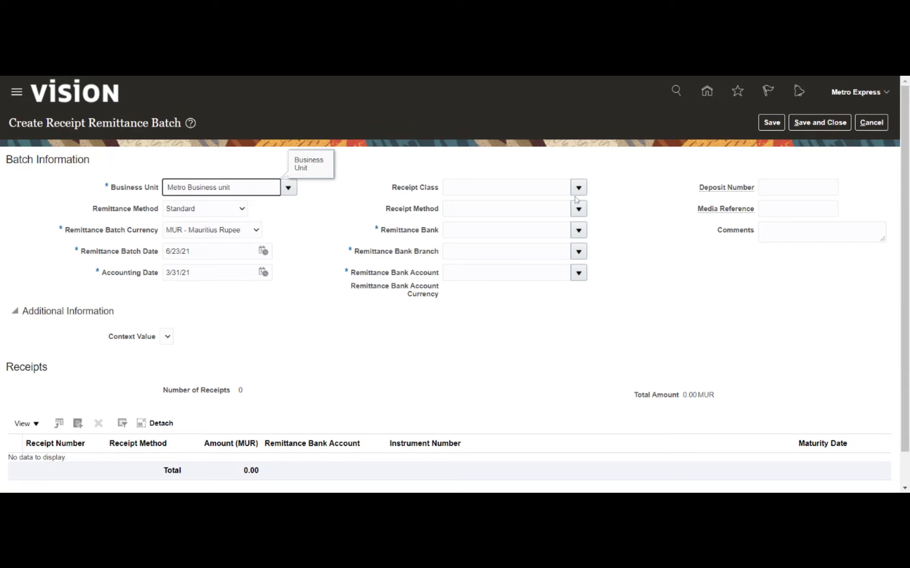
Set the remittance batch's receipt class to MRDS_Manual and its receipt method to MRDS_Receipt
{"action": "left_click", "coordinate": [596, 195]}
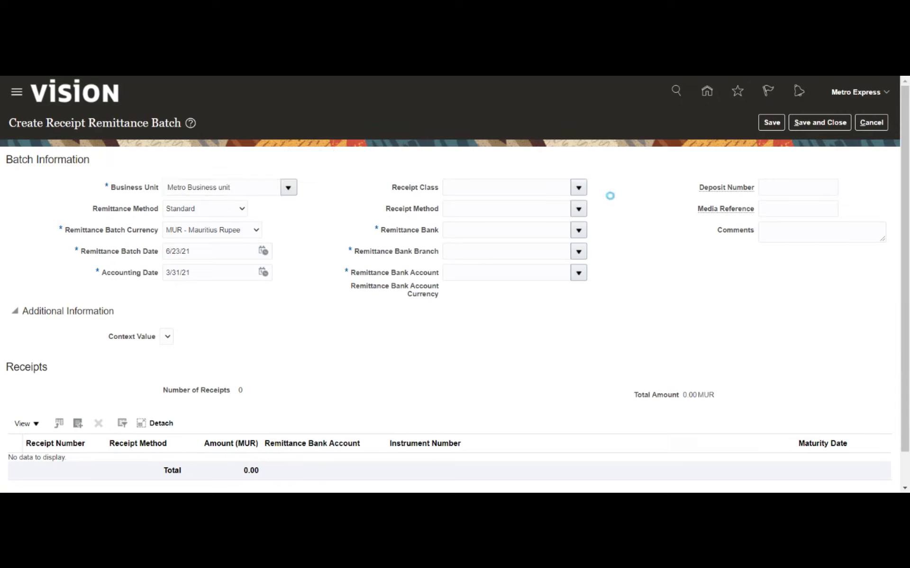
{"action": "left_click", "coordinate": [576, 211]}
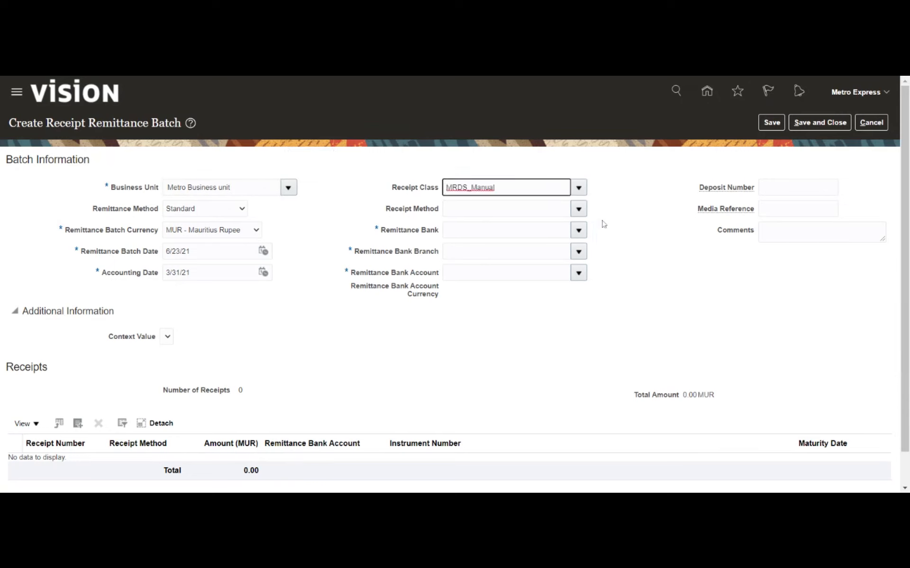
{"action": "left_click", "coordinate": [577, 209]}
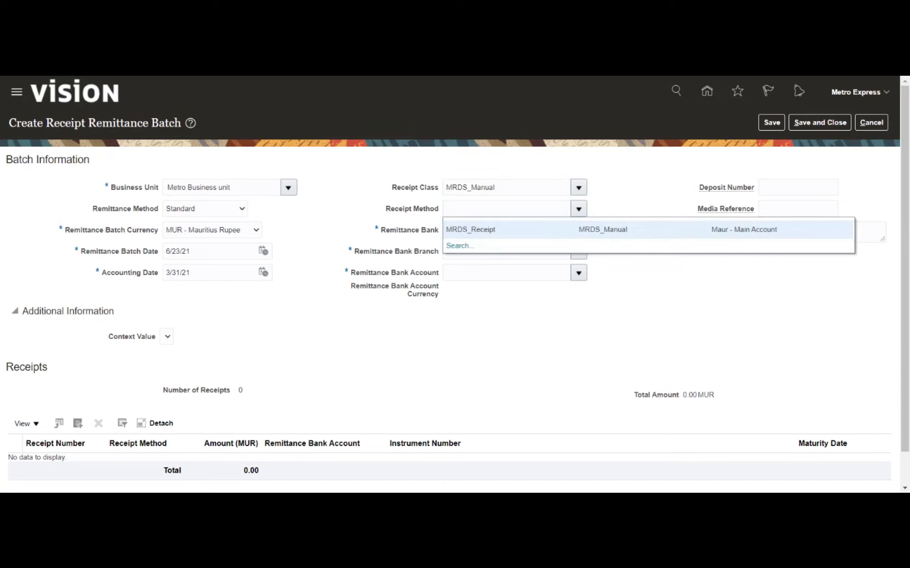
{"action": "left_click", "coordinate": [606, 231]}
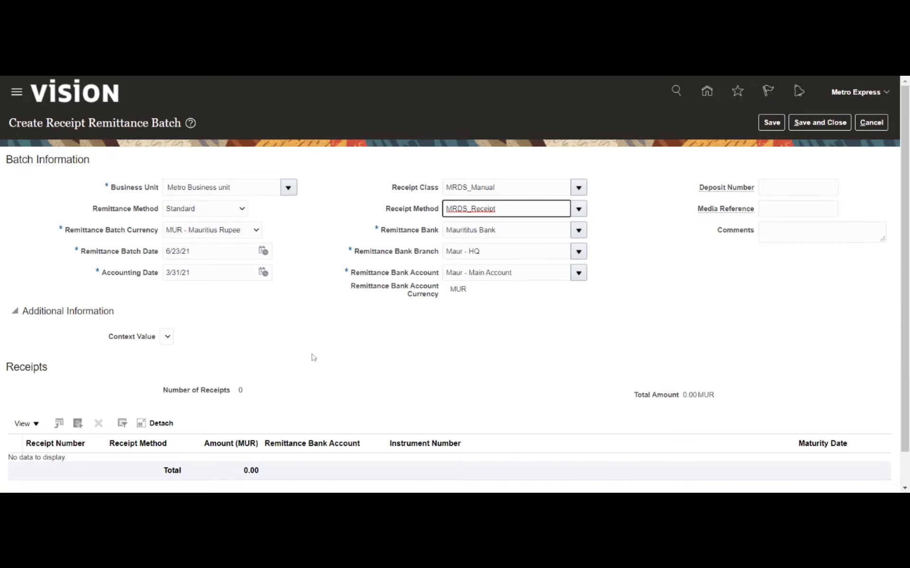
{"action": "left_click", "coordinate": [271, 326]}
Search for receipt number CHK7812 among the receipts that can be added to the remittance batch
{"action": "scroll", "coordinate": [271, 326], "scroll_direction": "down", "scroll_amount": 2}
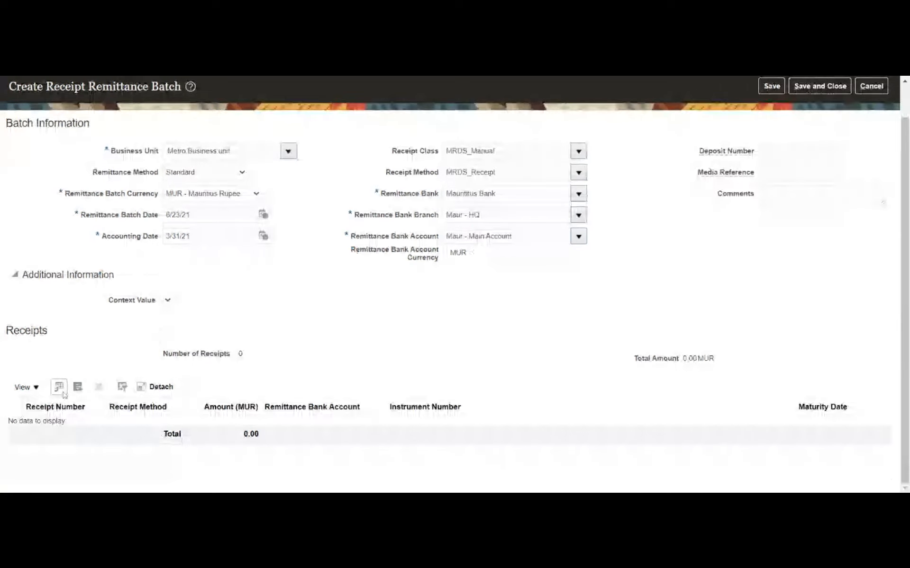
{"action": "left_click", "coordinate": [79, 388]}
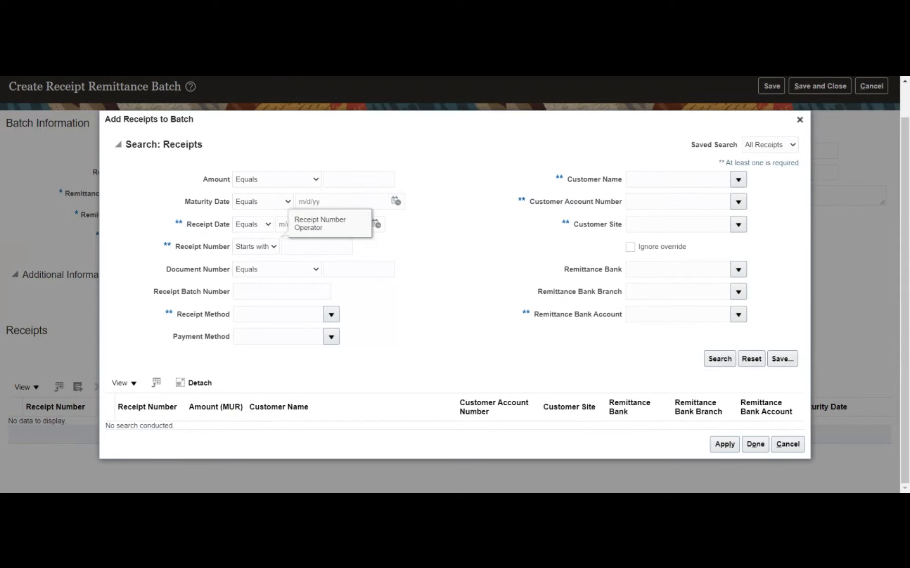
{"action": "left_click", "coordinate": [316, 247]}
{"action": "type", "text": "CHK7812"}
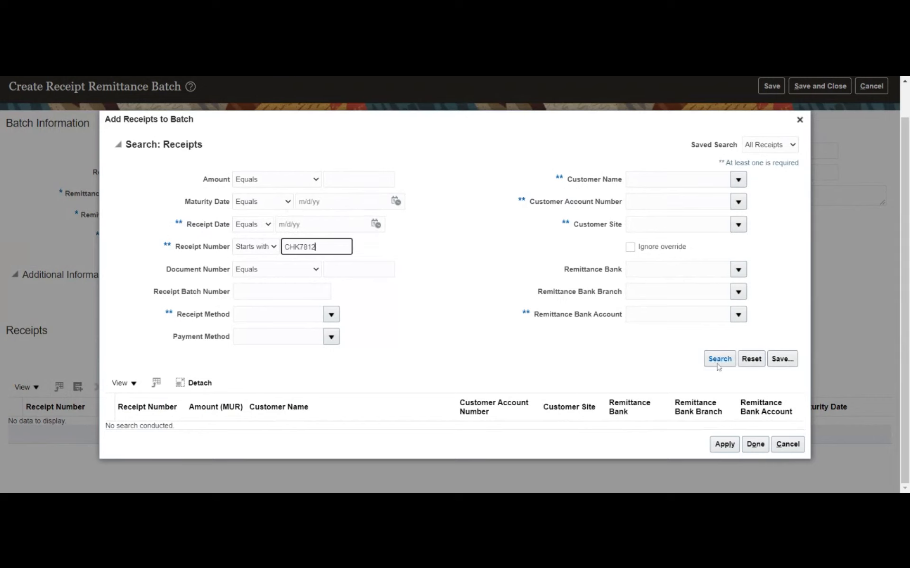
{"action": "left_click", "coordinate": [719, 364]}
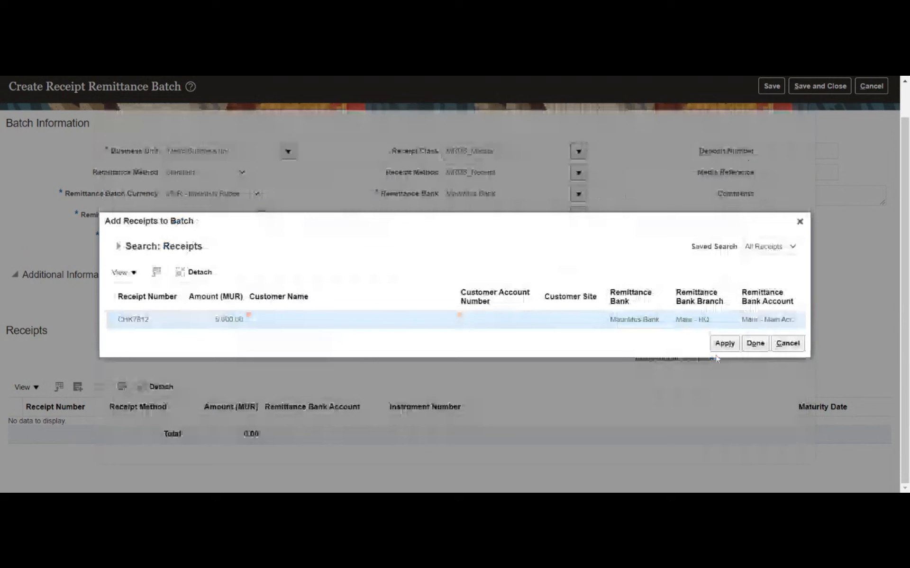
Add receipt CHK7812 to the remittance batch, and save and close the batch
{"action": "left_click", "coordinate": [715, 348]}
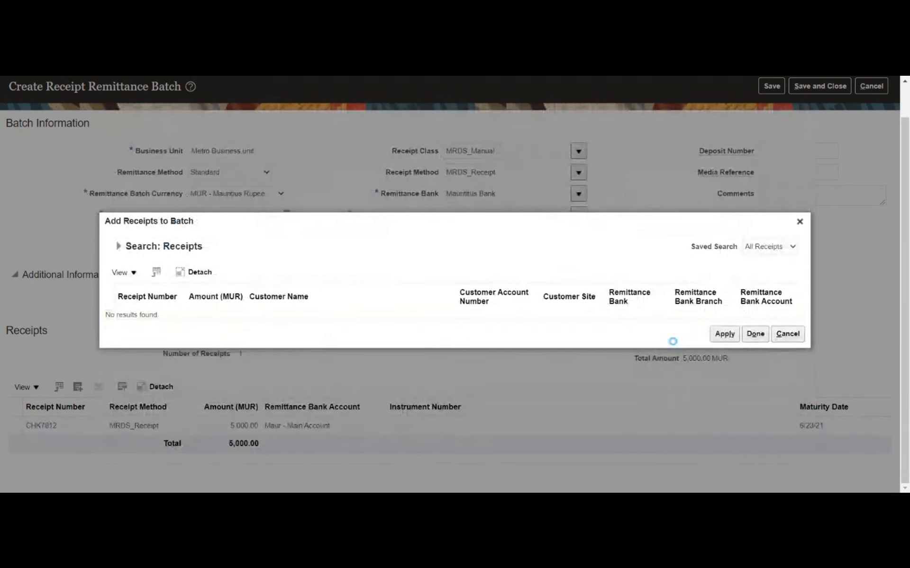
{"action": "left_click", "coordinate": [755, 345]}
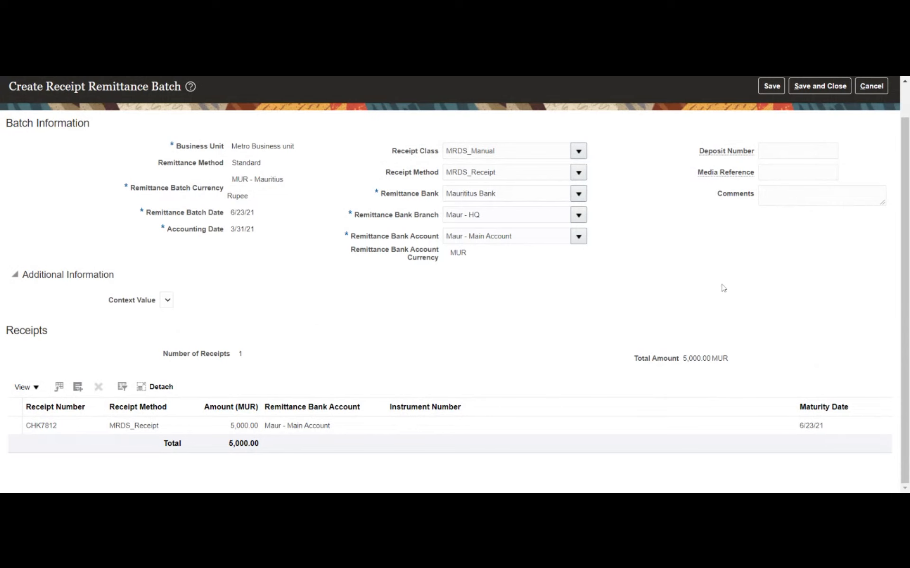
{"action": "scroll", "coordinate": [739, 268], "scroll_direction": "up", "scroll_amount": 1}
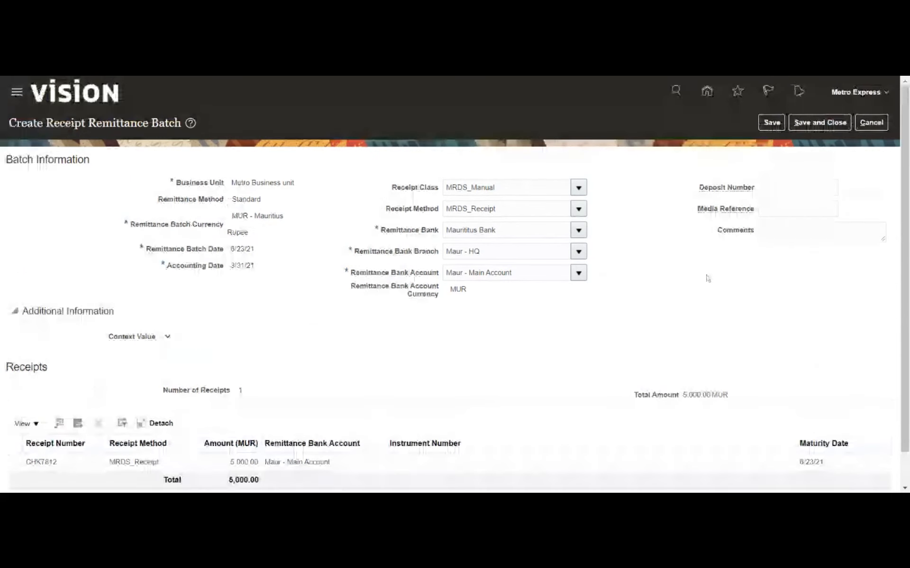
{"action": "left_click", "coordinate": [769, 124]}
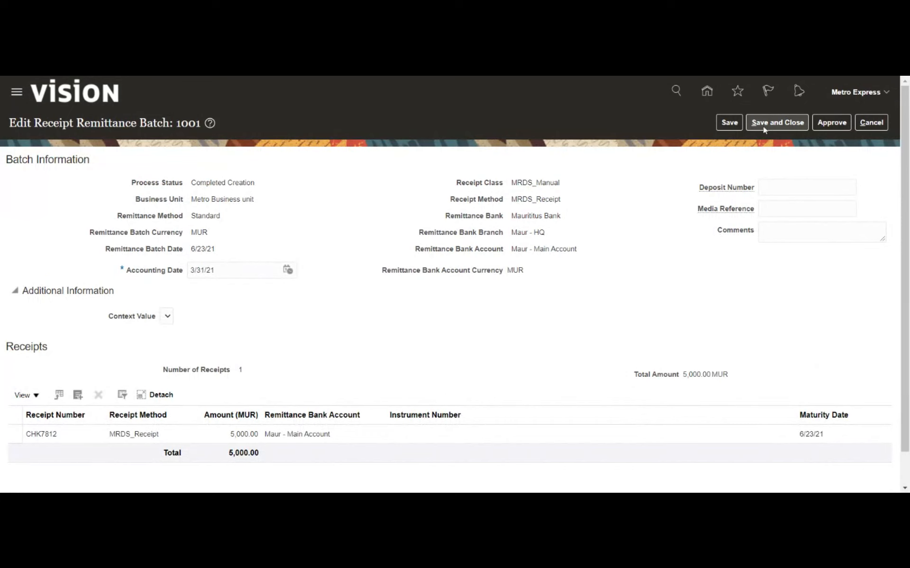
{"action": "left_click", "coordinate": [764, 124]}
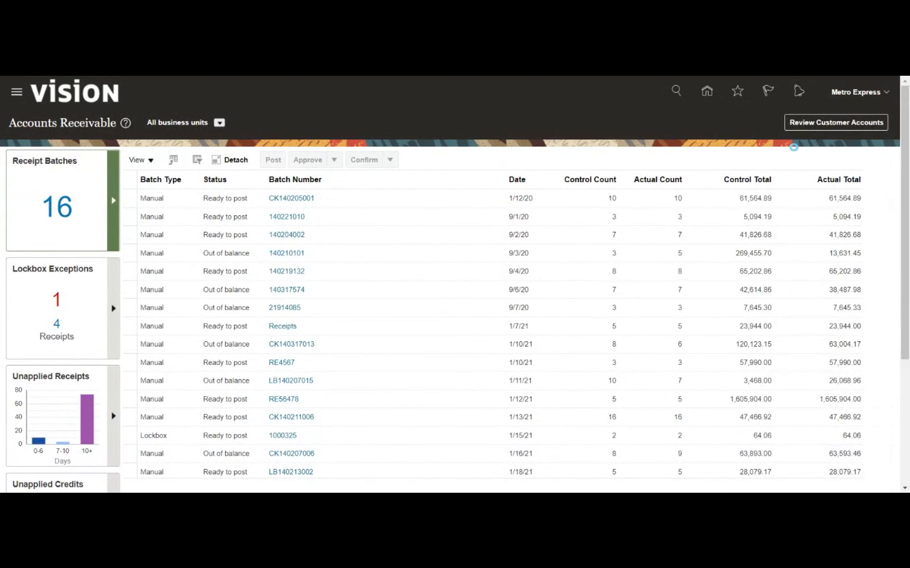
Search the existing receipt remittance batches for those belonging to Metro Business unit
{"action": "left_click", "coordinate": [800, 253]}
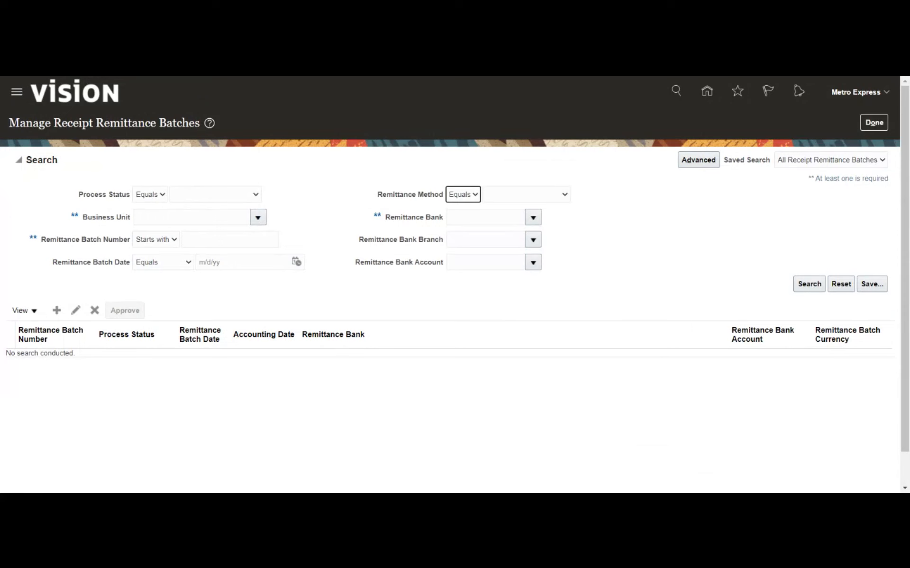
{"action": "left_click", "coordinate": [191, 218]}
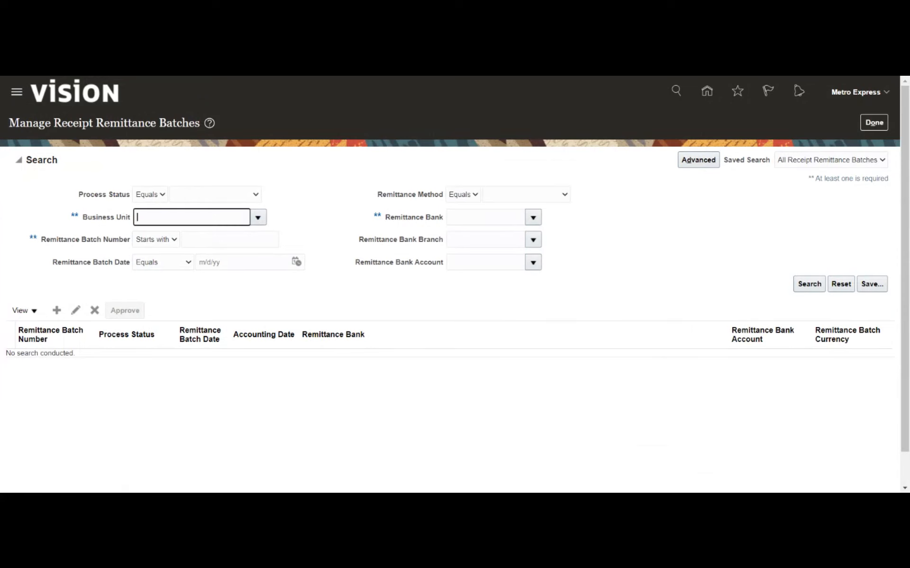
{"action": "type", "text": "Metr"}
{"action": "key", "text": "Tab"}
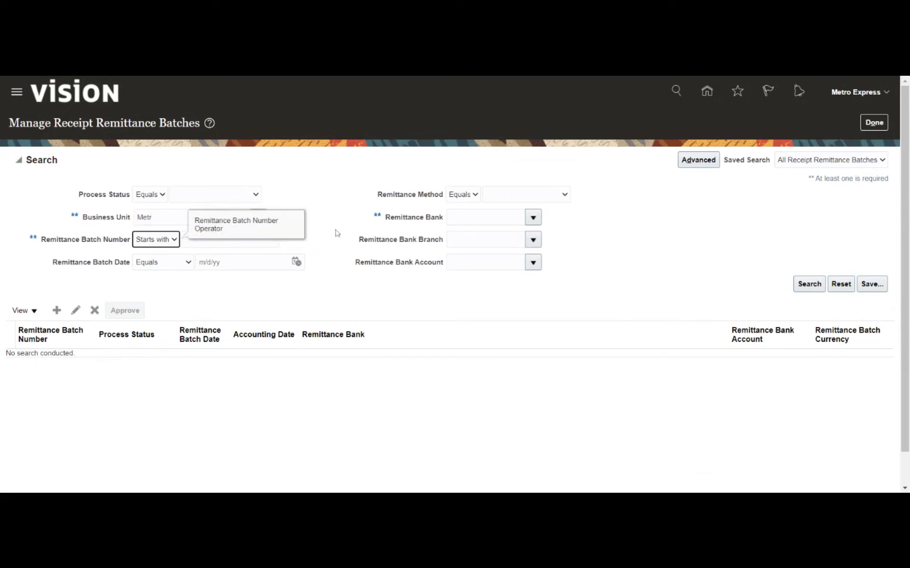
{"action": "left_click", "coordinate": [312, 201]}
{"action": "left_click", "coordinate": [264, 219]}
{"action": "left_click", "coordinate": [259, 220]}
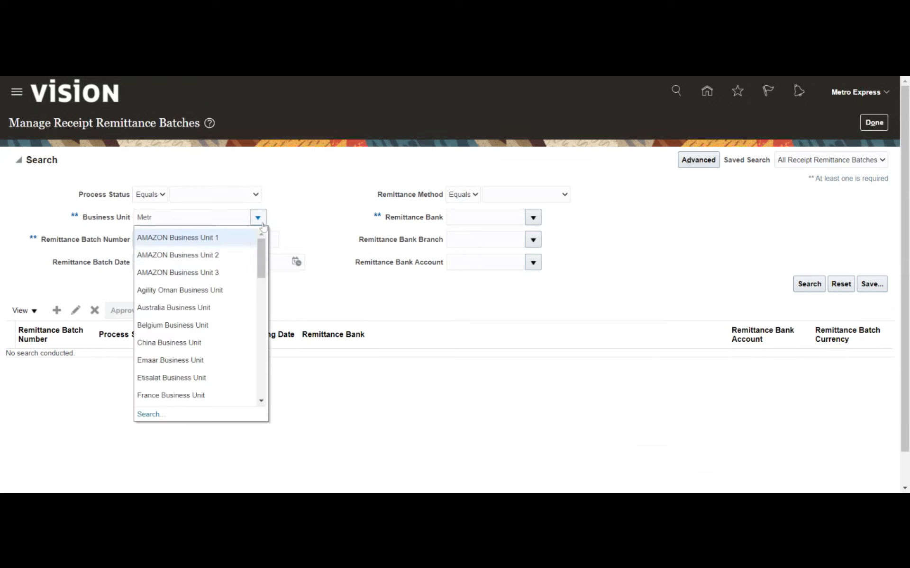
{"action": "left_click", "coordinate": [148, 415]}
{"action": "left_click", "coordinate": [502, 287]}
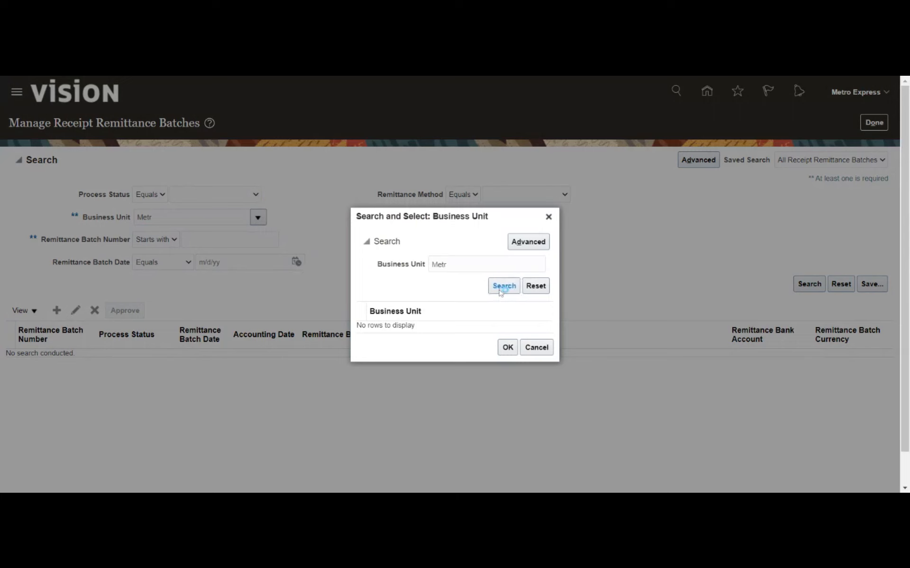
{"action": "left_click", "coordinate": [502, 308]}
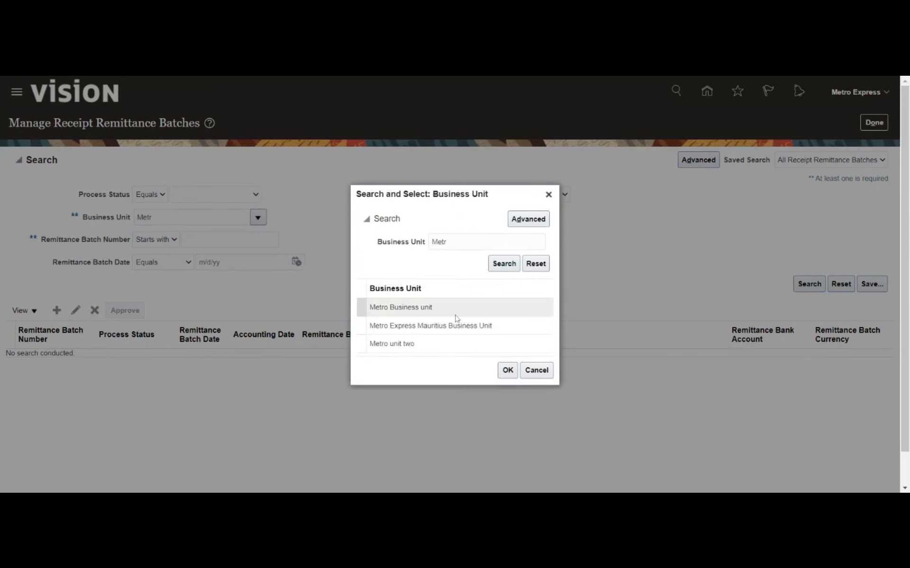
{"action": "left_click", "coordinate": [506, 376]}
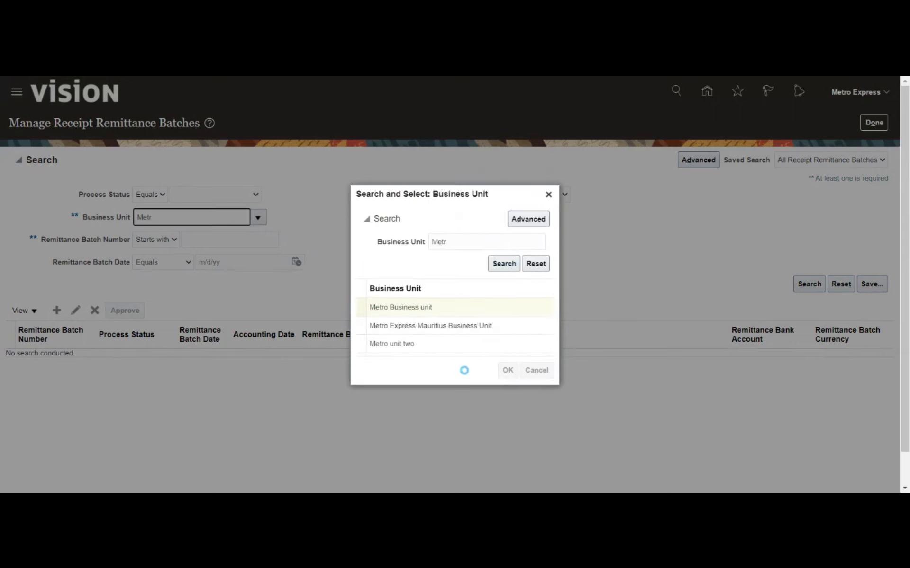
{"action": "left_click", "coordinate": [806, 289]}
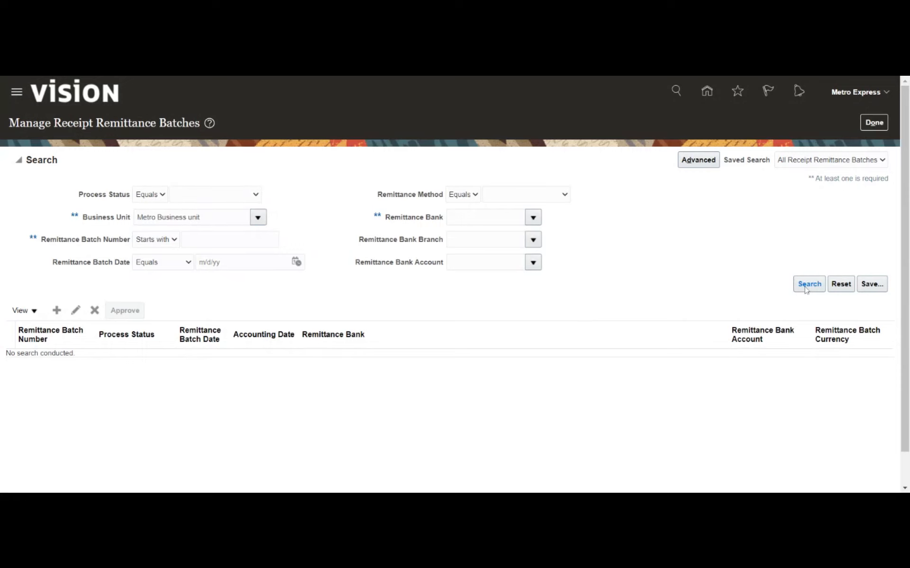
Approve receipt remittance batch 1001
{"action": "left_click", "coordinate": [78, 232]}
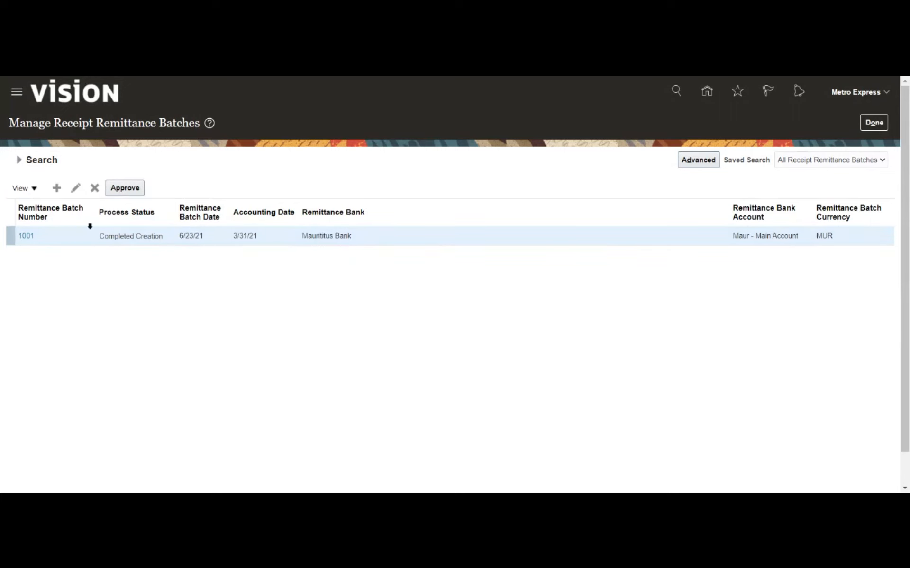
{"action": "left_click", "coordinate": [127, 191]}
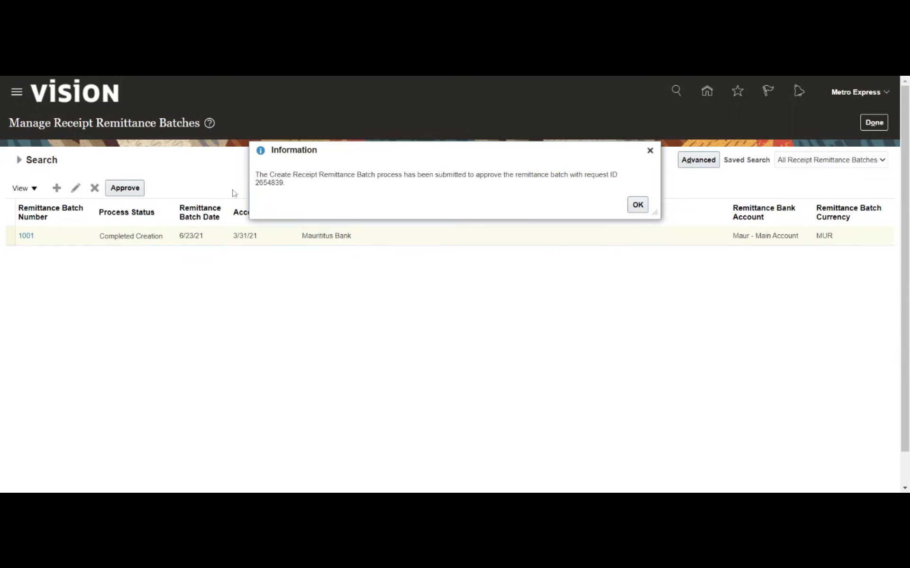
{"action": "left_click", "coordinate": [647, 206]}
Check the scheduled processes for the status of the Create Receipt Remittance Batch run and its log generation process
{"action": "left_click", "coordinate": [16, 95]}
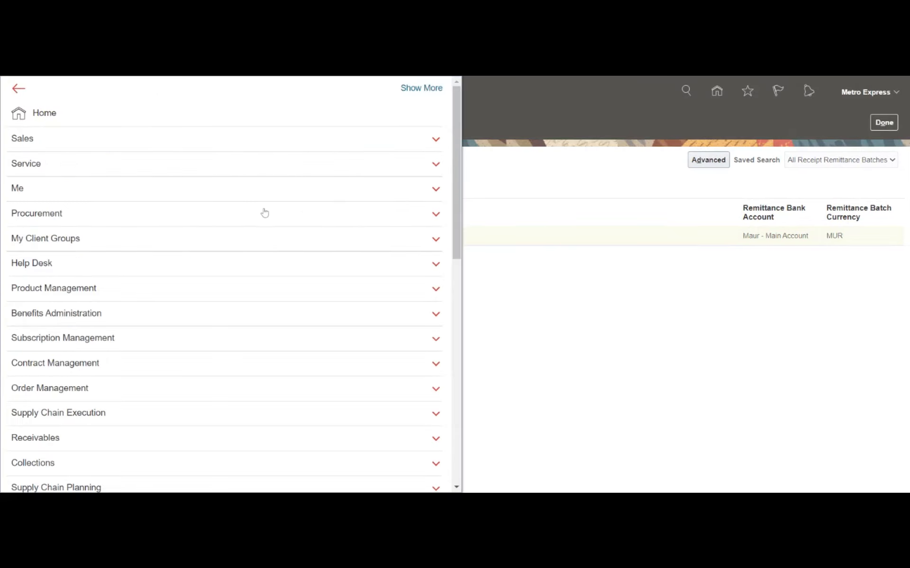
{"action": "scroll", "coordinate": [264, 214], "scroll_direction": "down", "scroll_amount": 12}
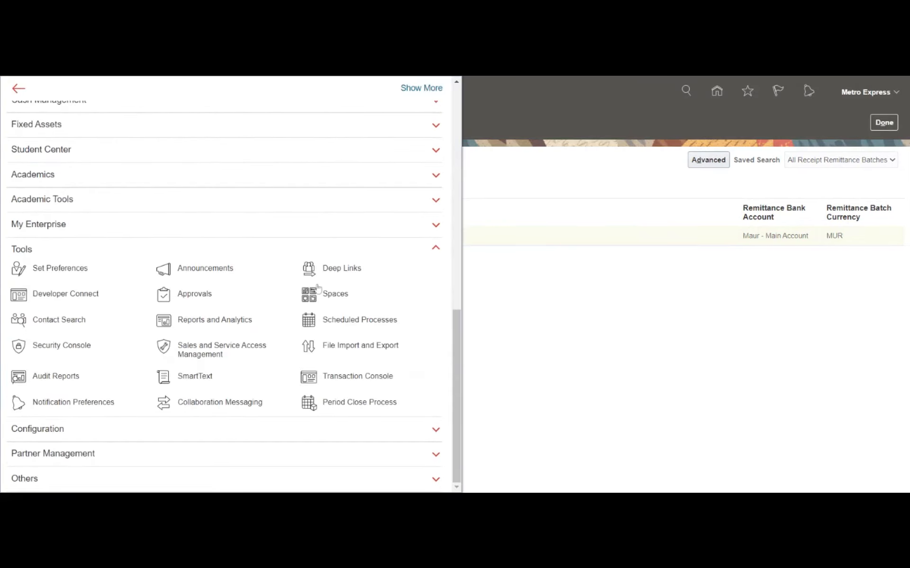
{"action": "left_click", "coordinate": [348, 324]}
{"action": "left_click", "coordinate": [463, 236]}
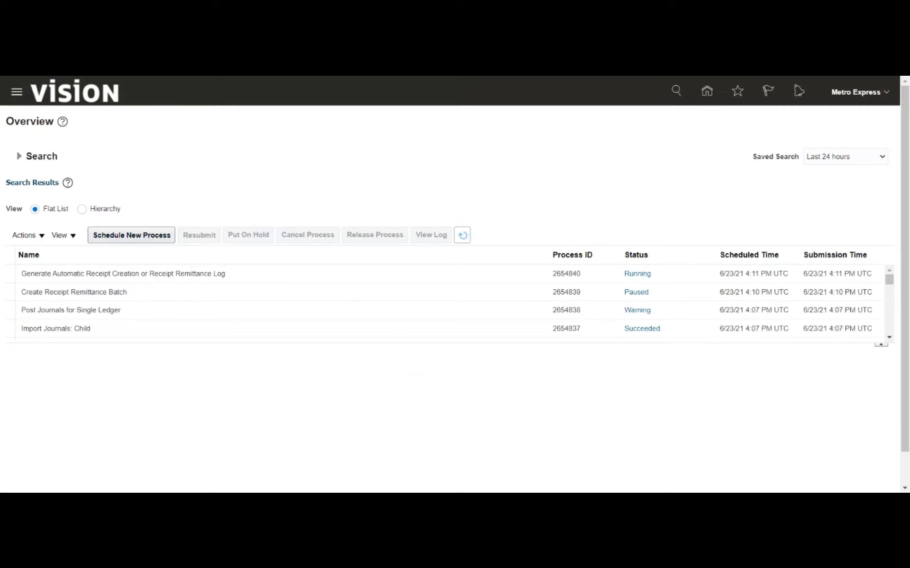
{"action": "left_click", "coordinate": [465, 236]}
{"action": "left_click", "coordinate": [391, 285]}
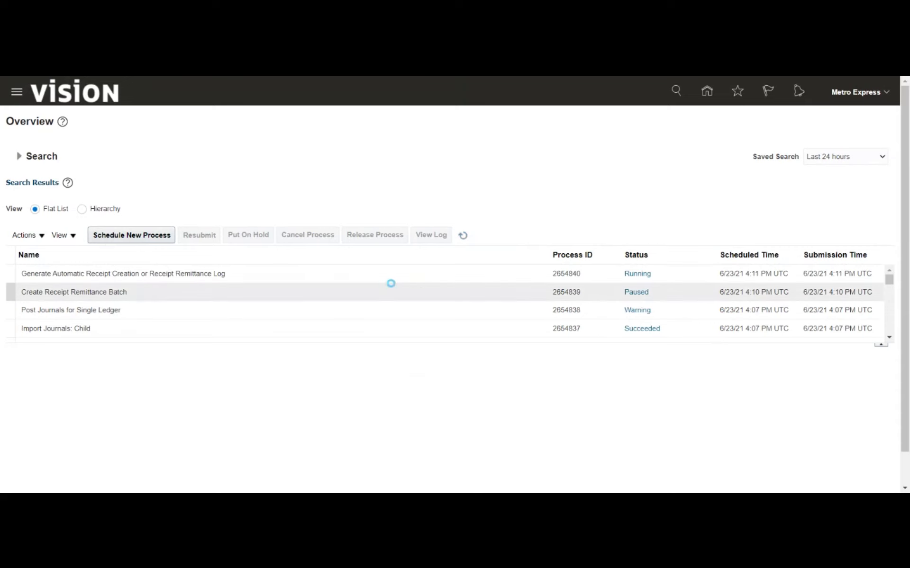
{"action": "left_click", "coordinate": [270, 278]}
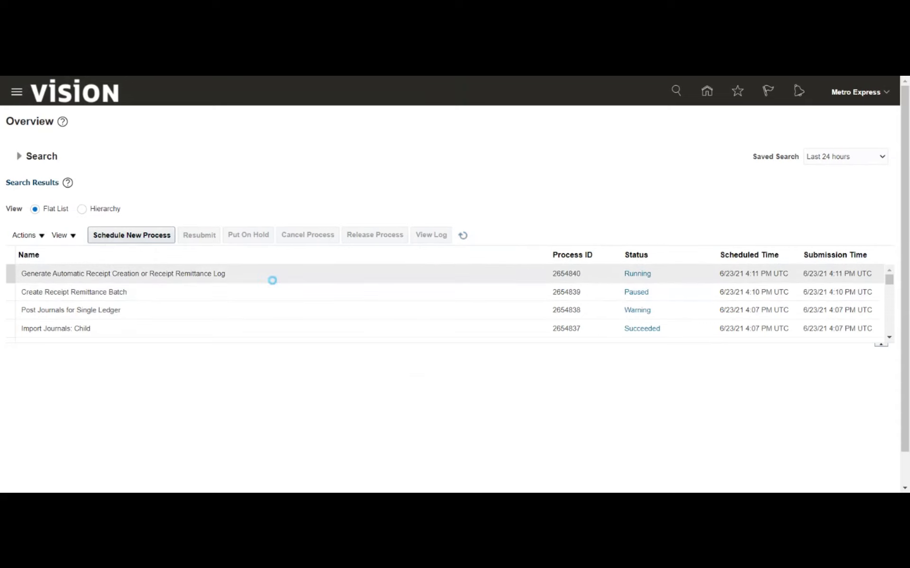
{"action": "left_click", "coordinate": [78, 274]}
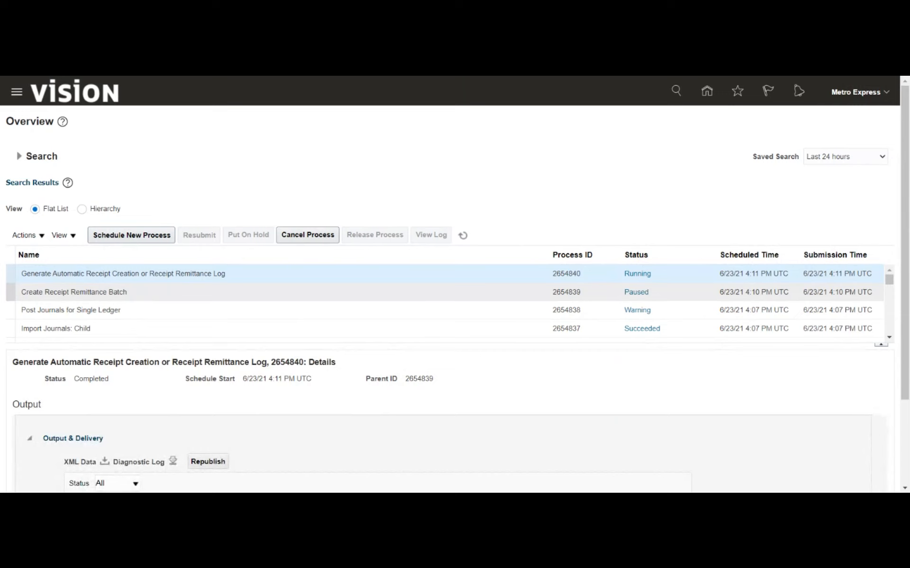
{"action": "left_click", "coordinate": [463, 236]}
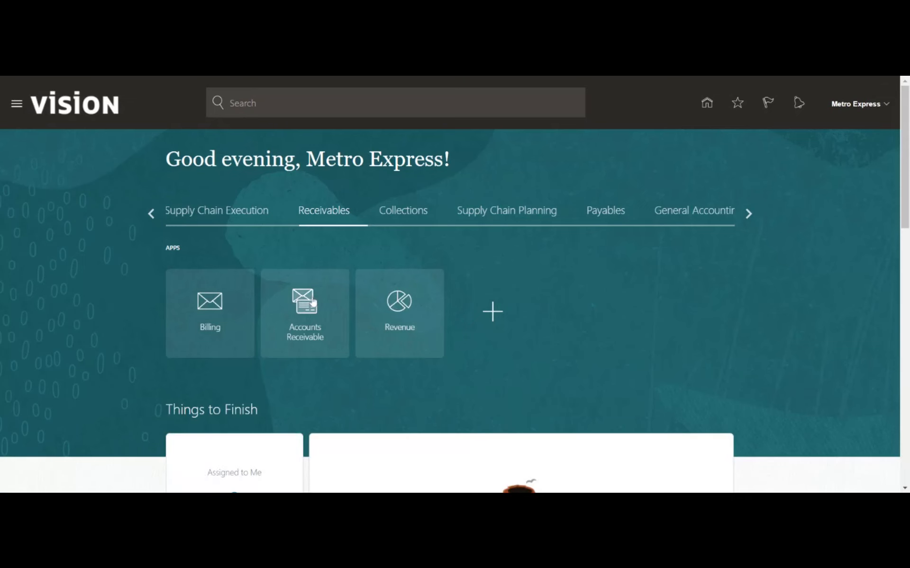
Look up the Metro Business unit's receipt remittance batches in Accounts Receivable to check the batch's process status
{"action": "left_click", "coordinate": [313, 303]}
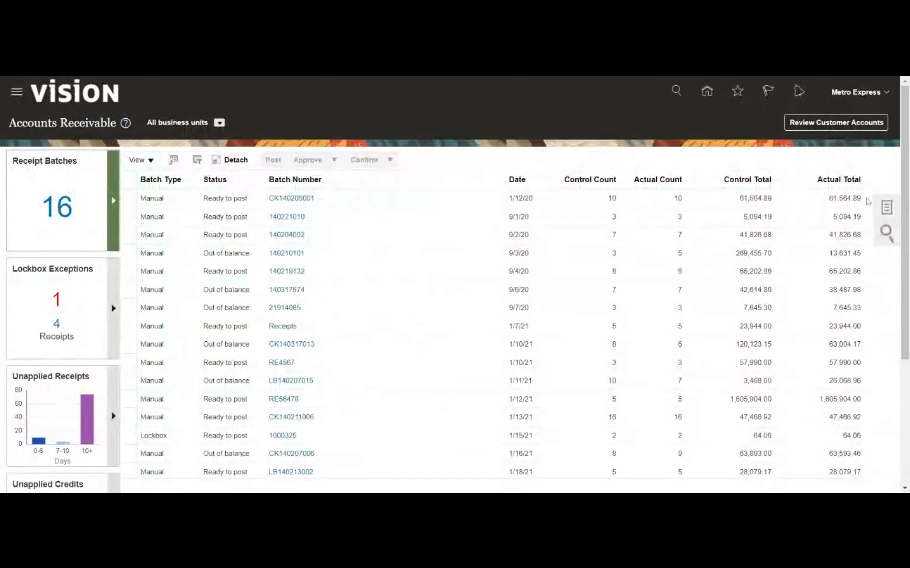
{"action": "left_click", "coordinate": [886, 207]}
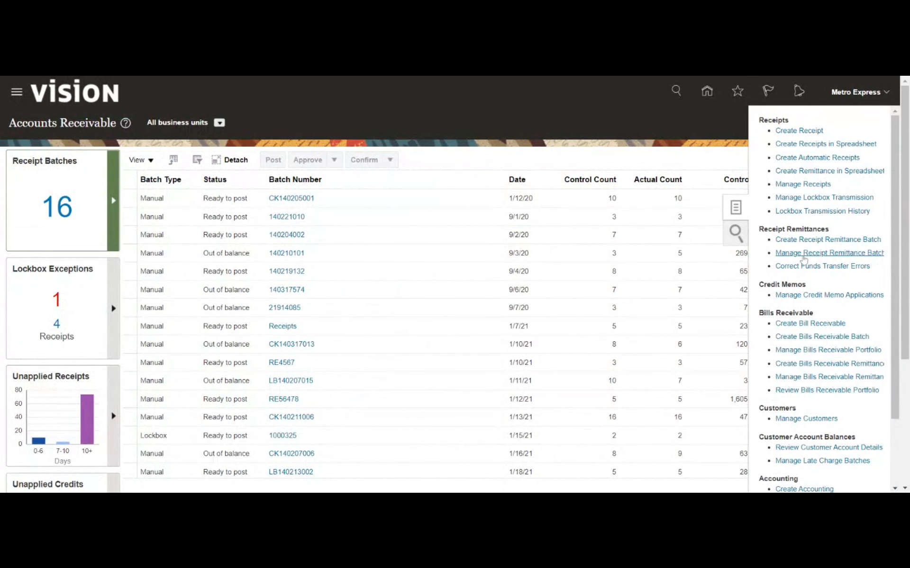
{"action": "left_click", "coordinate": [801, 254]}
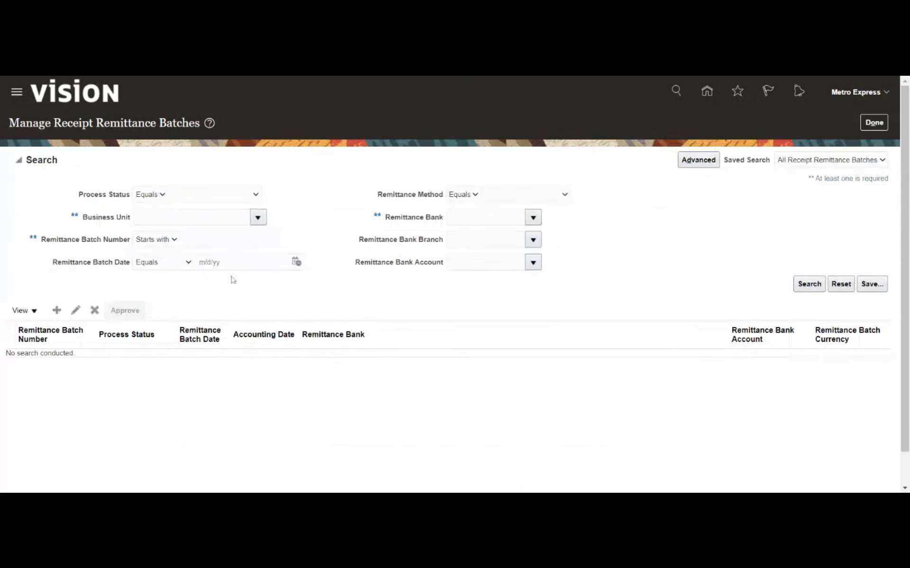
{"action": "left_click", "coordinate": [259, 220]}
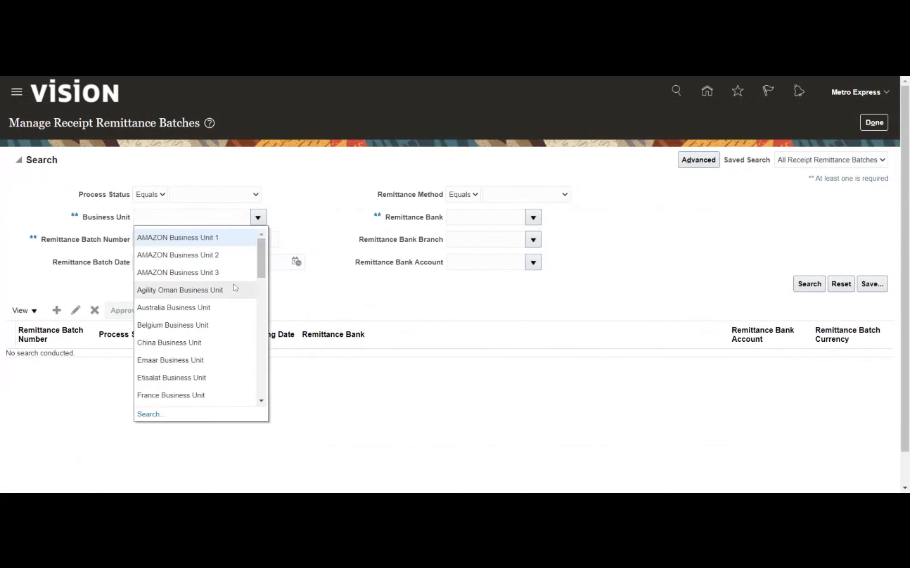
{"action": "scroll", "coordinate": [236, 289], "scroll_direction": "down", "scroll_amount": 2}
{"action": "scroll", "coordinate": [248, 282], "scroll_direction": "down", "scroll_amount": 2}
{"action": "scroll", "coordinate": [248, 279], "scroll_direction": "down", "scroll_amount": 2}
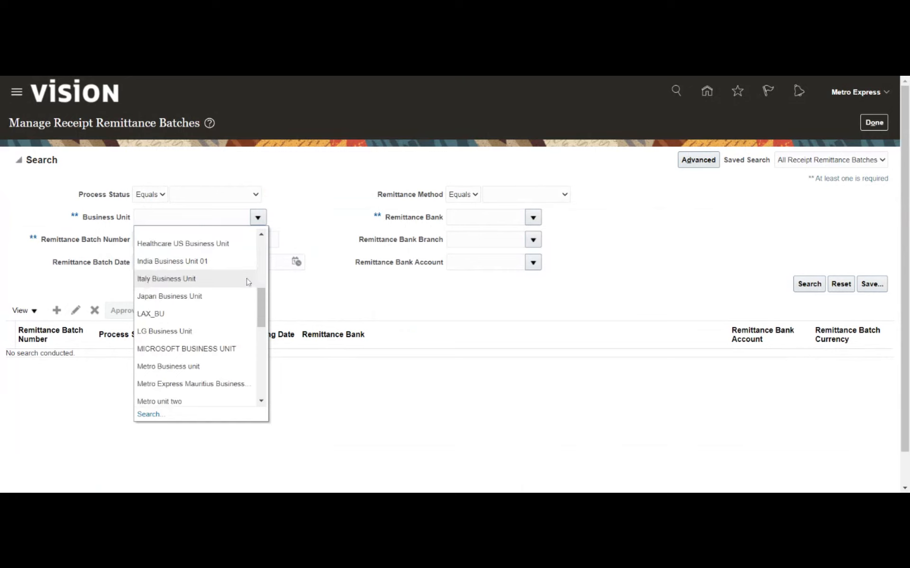
{"action": "left_click", "coordinate": [189, 366]}
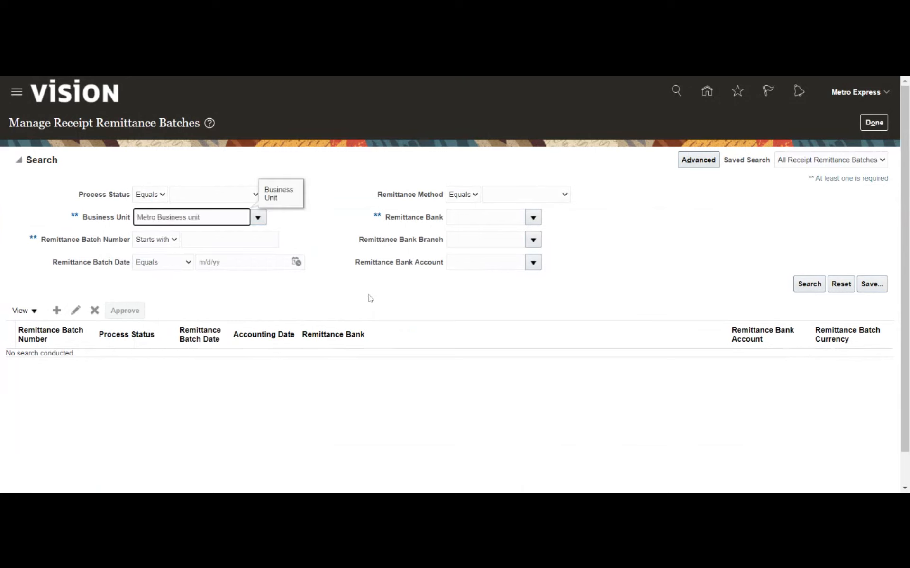
{"action": "left_click", "coordinate": [805, 285]}
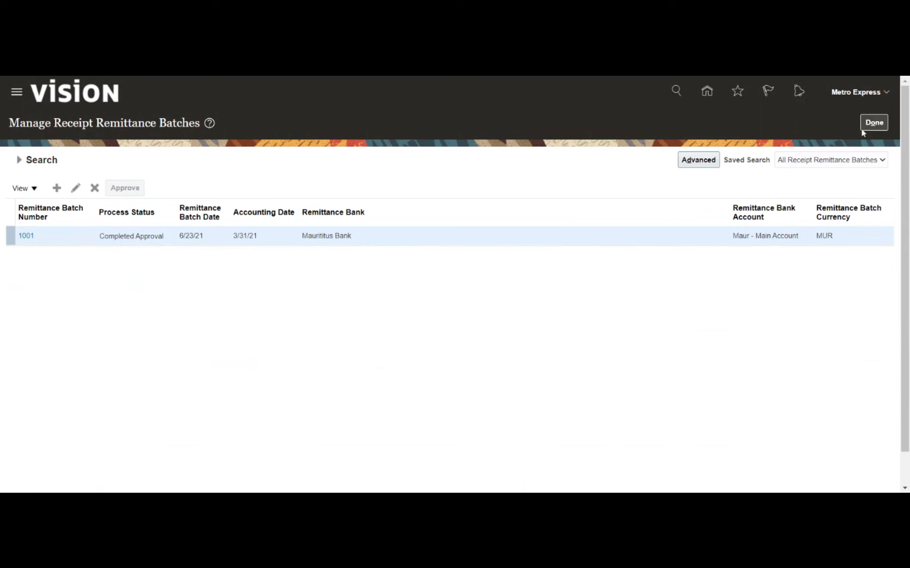
{"action": "left_click", "coordinate": [874, 124]}
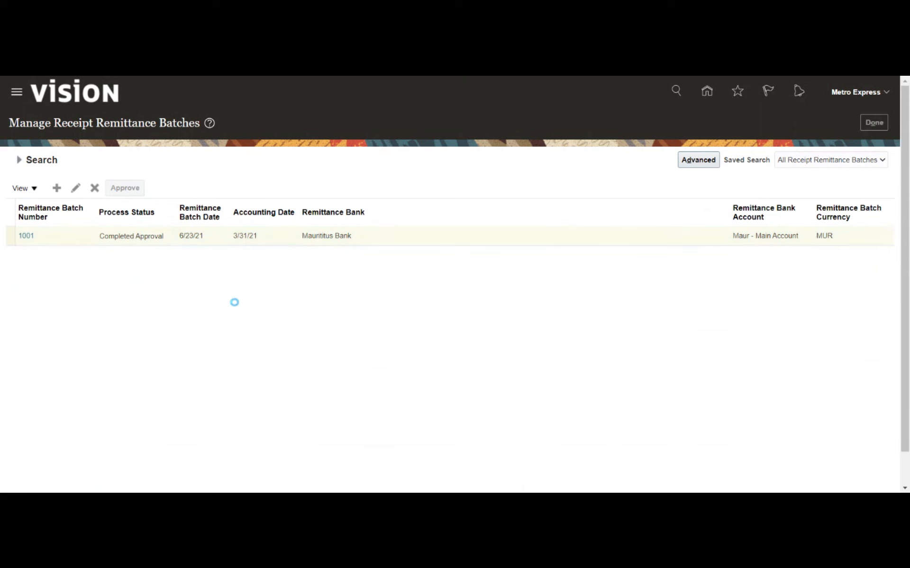
Leave Accounts Receivable and open Bank Statements and Reconciliation in Cash Management
{"action": "left_click", "coordinate": [891, 220]}
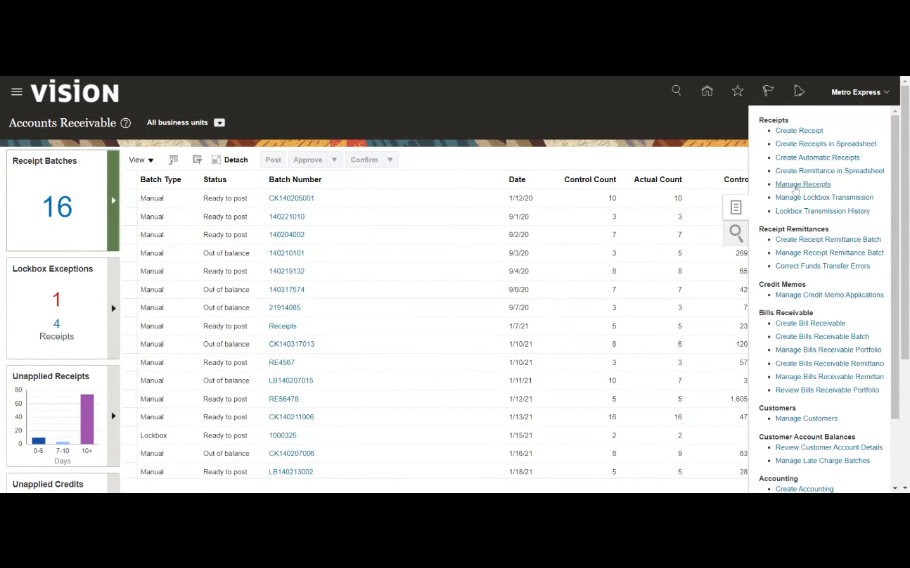
{"action": "left_click", "coordinate": [693, 128]}
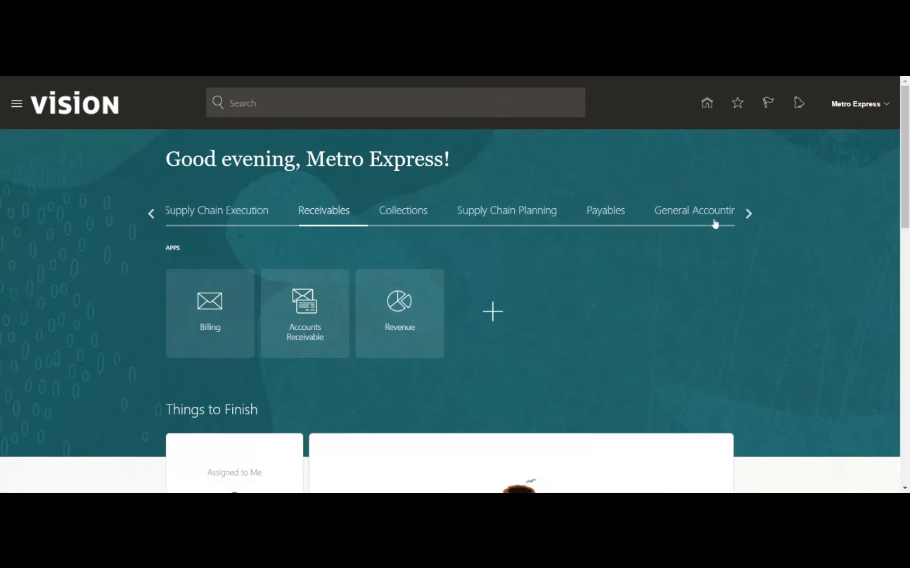
{"action": "left_click", "coordinate": [747, 213]}
{"action": "left_click", "coordinate": [747, 214]}
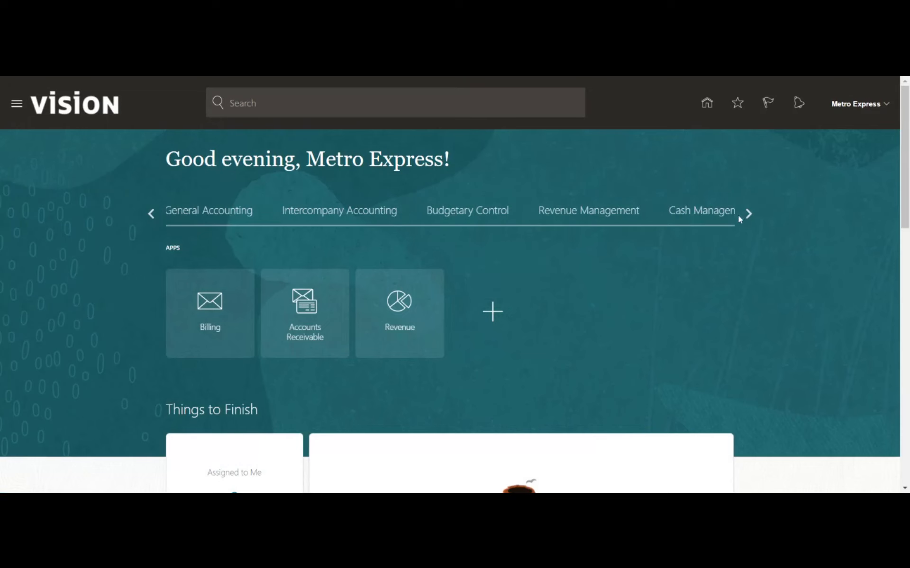
{"action": "left_click", "coordinate": [701, 215]}
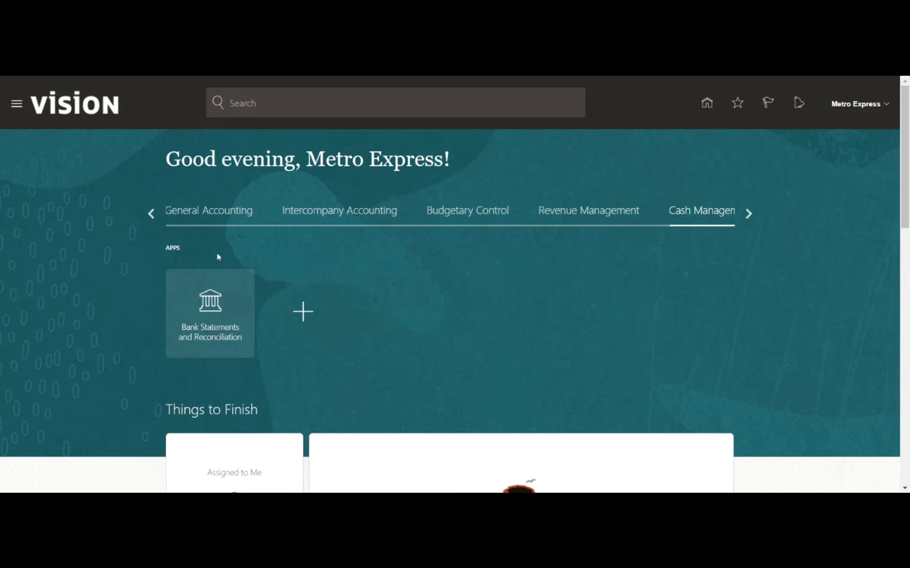
{"action": "left_click", "coordinate": [207, 305]}
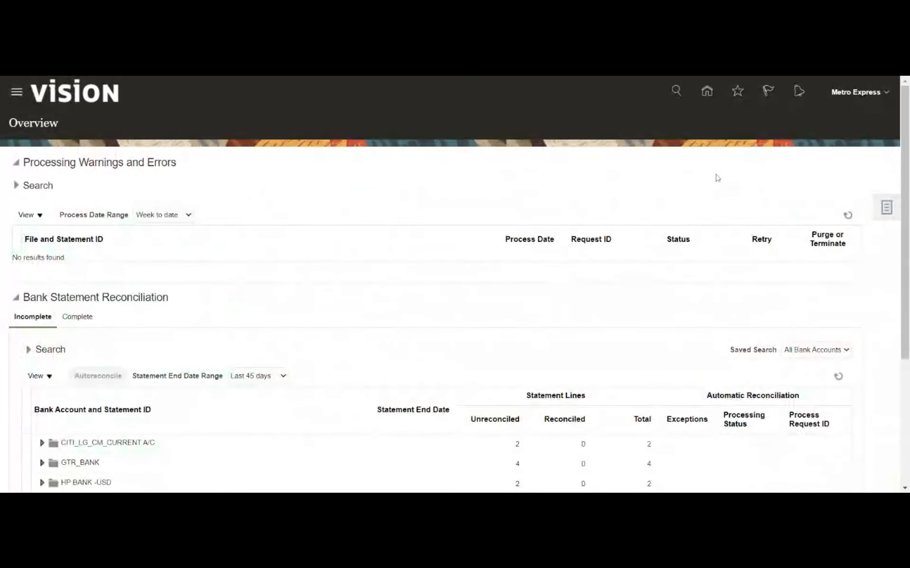
Start a new bank statement for the Maur - Main Account bank account
{"action": "left_click", "coordinate": [886, 207]}
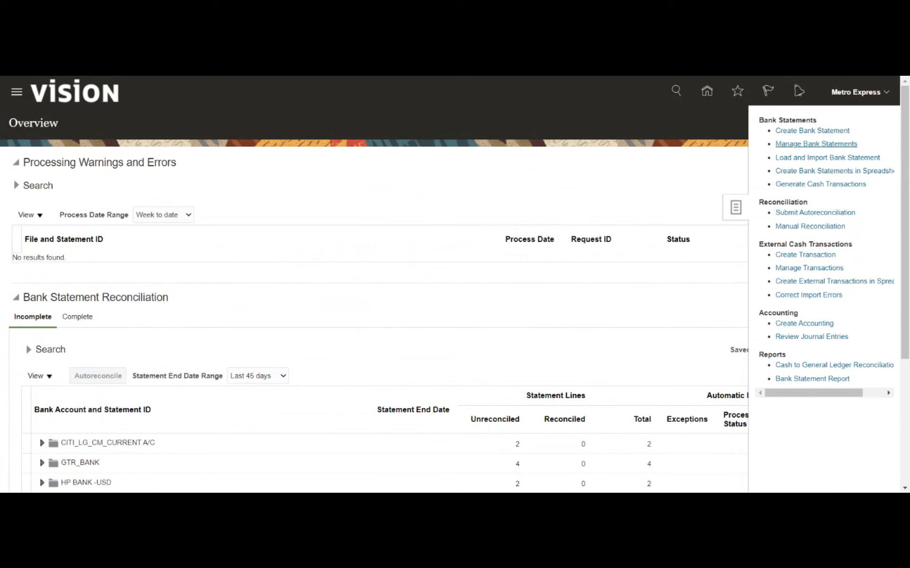
{"action": "left_click", "coordinate": [810, 132]}
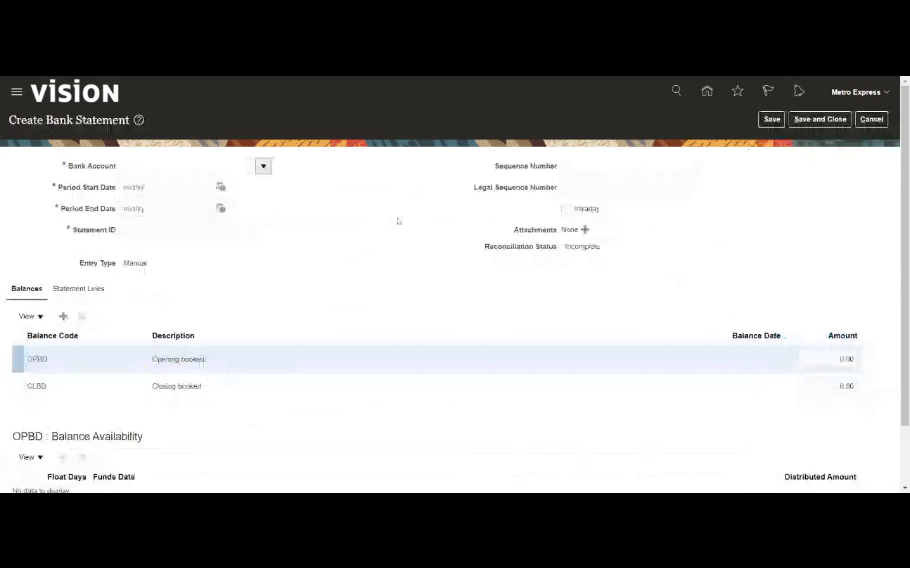
{"action": "left_click", "coordinate": [263, 166]}
{"action": "type", "text": "Me"}
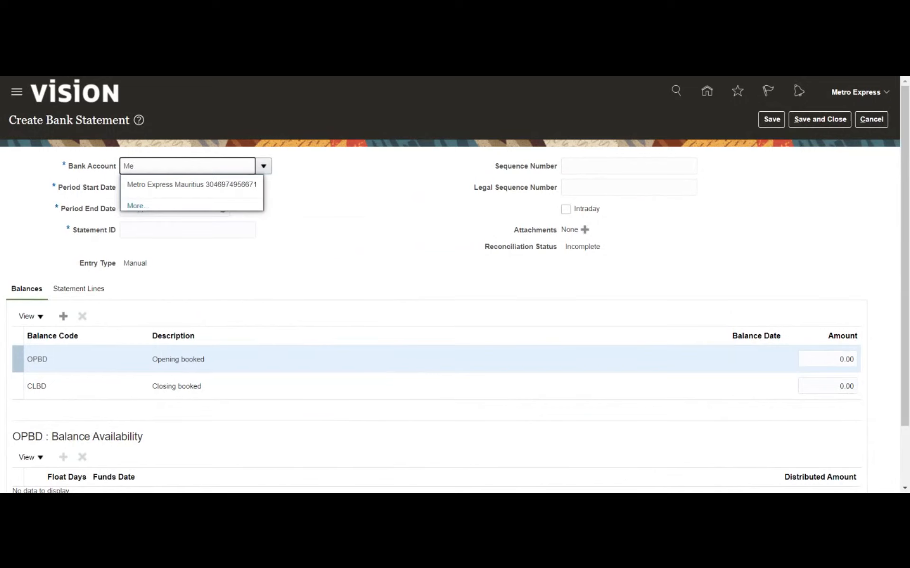
{"action": "key", "text": "BackSpace"}
{"action": "type", "text": "a"}
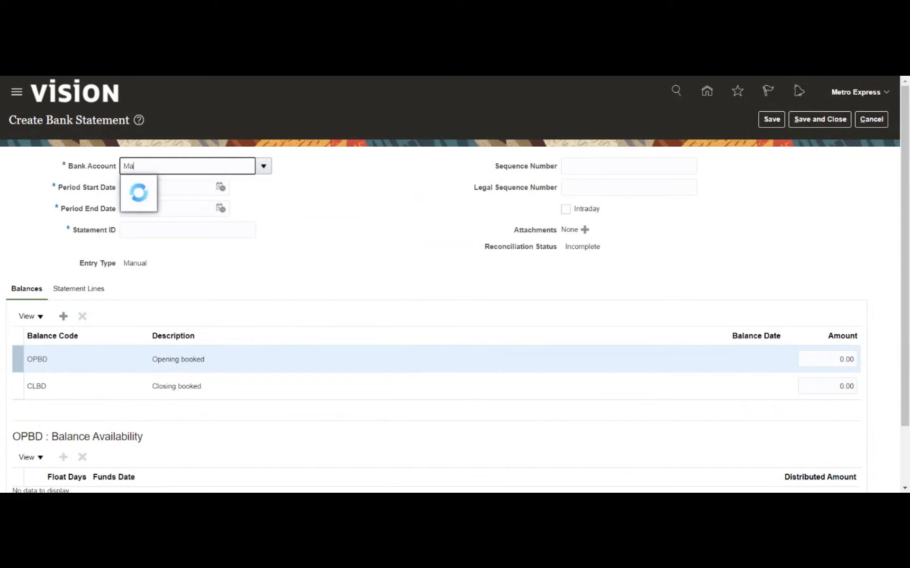
{"action": "left_click", "coordinate": [197, 188]}
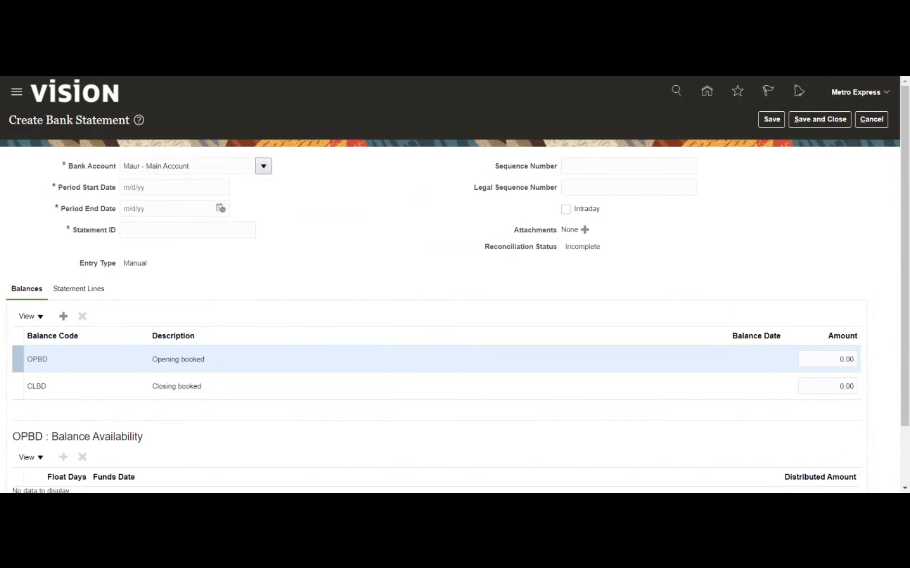
Set the statement period from 6/1/21 to 6/30/21 and enter 52315 as the statement ID
{"action": "left_click", "coordinate": [221, 187]}
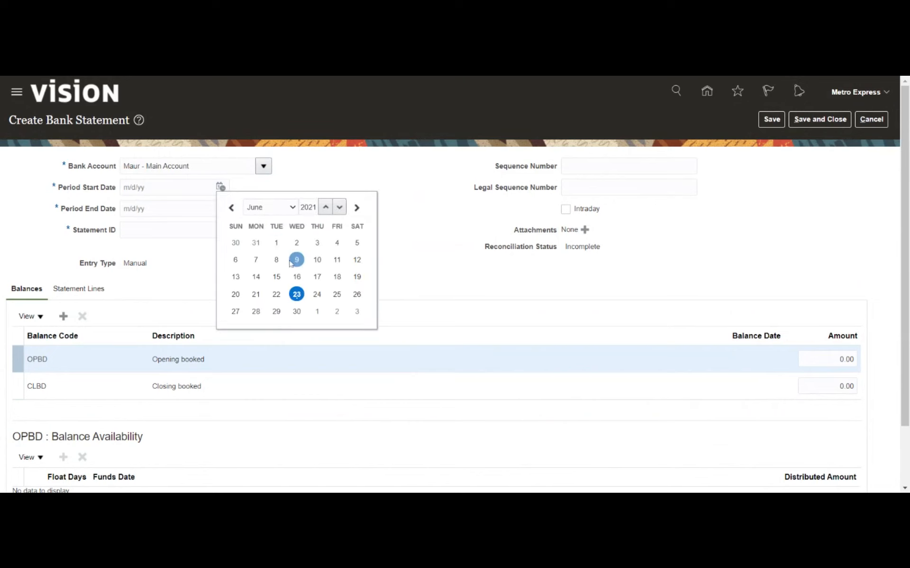
{"action": "left_click", "coordinate": [276, 242]}
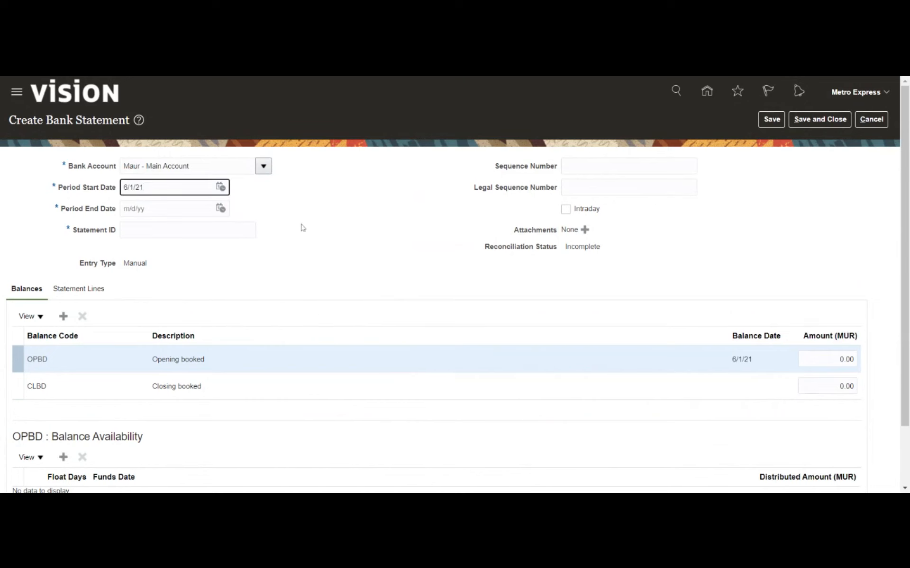
{"action": "left_click", "coordinate": [221, 209]}
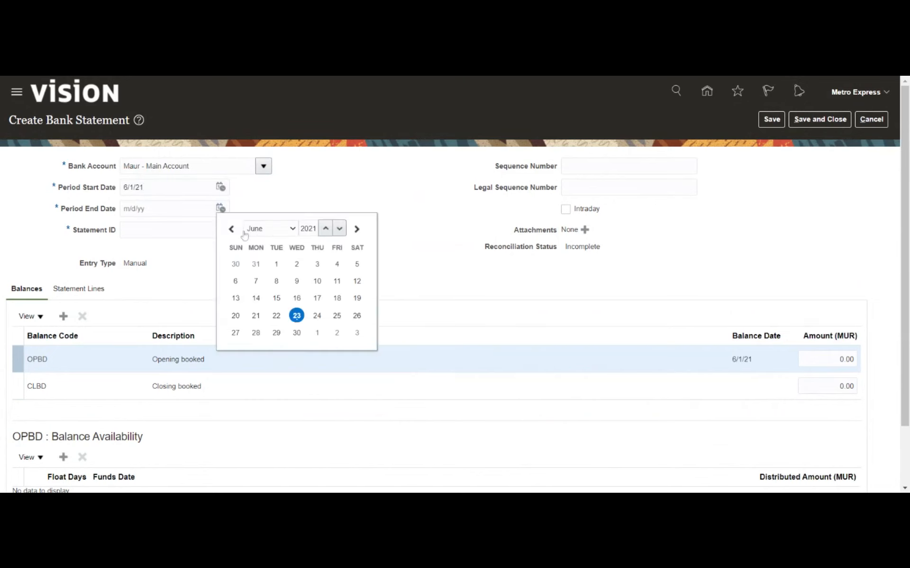
{"action": "left_click", "coordinate": [296, 332]}
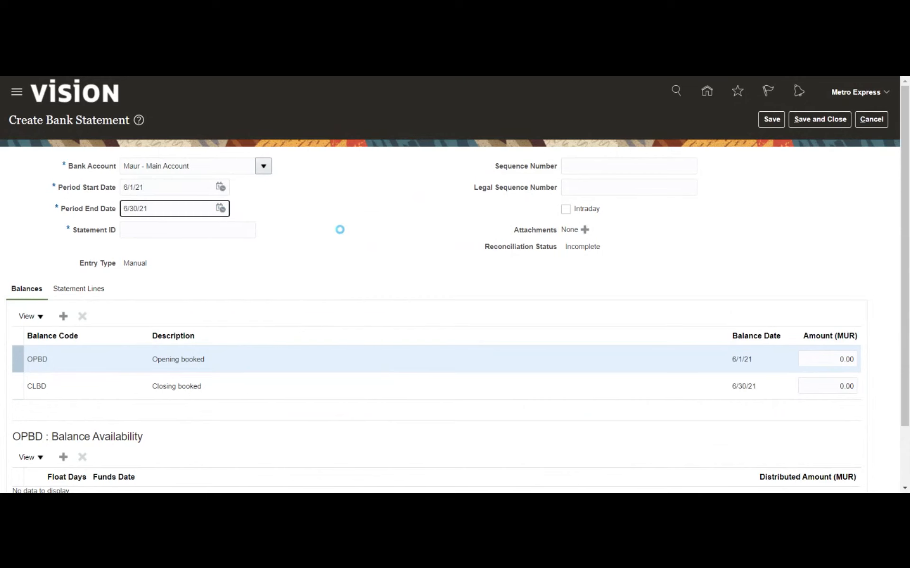
{"action": "key", "text": "Tab"}
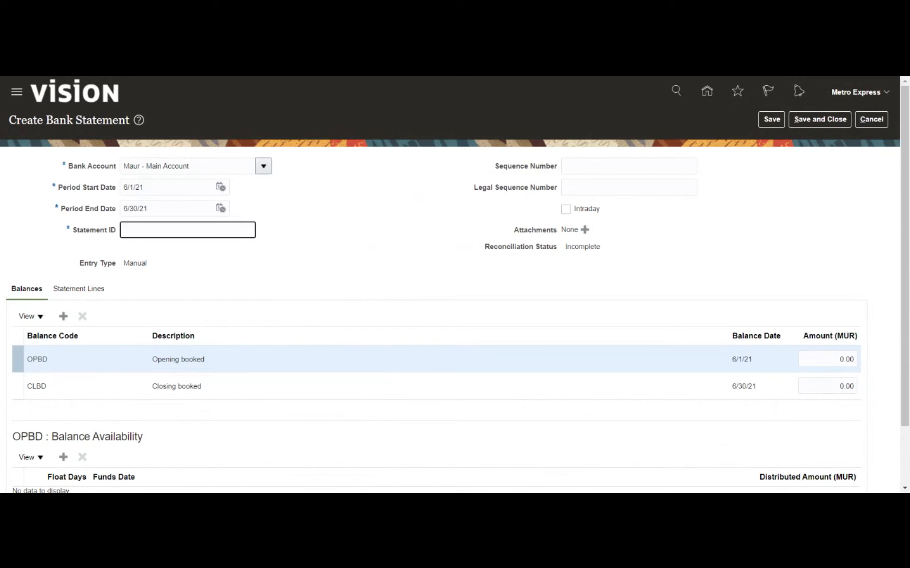
{"action": "type", "text": "52315"}
{"action": "left_click", "coordinate": [415, 226]}
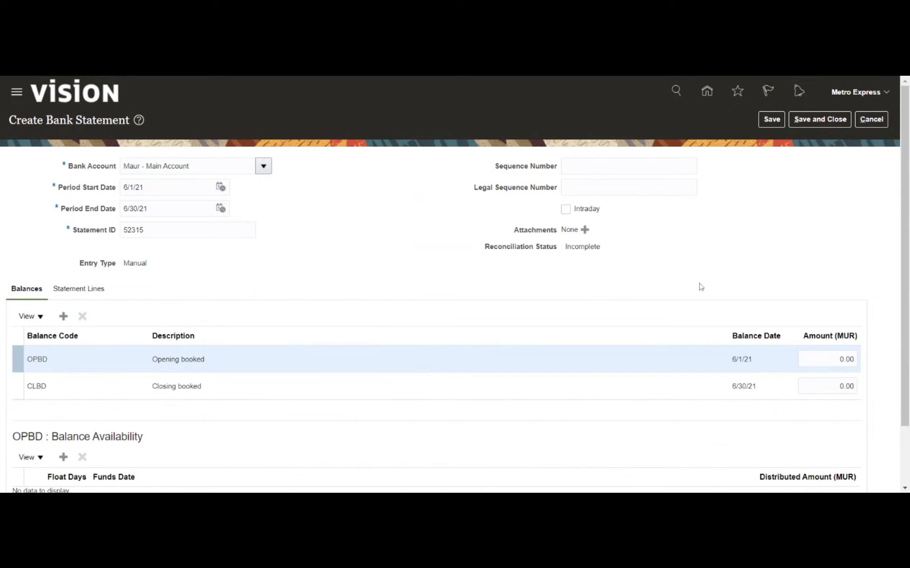
Add a statement line with booking date and value date both set to 6/23/21
{"action": "scroll", "coordinate": [700, 287], "scroll_direction": "down", "scroll_amount": 1}
{"action": "scroll", "coordinate": [680, 293], "scroll_direction": "down", "scroll_amount": 1}
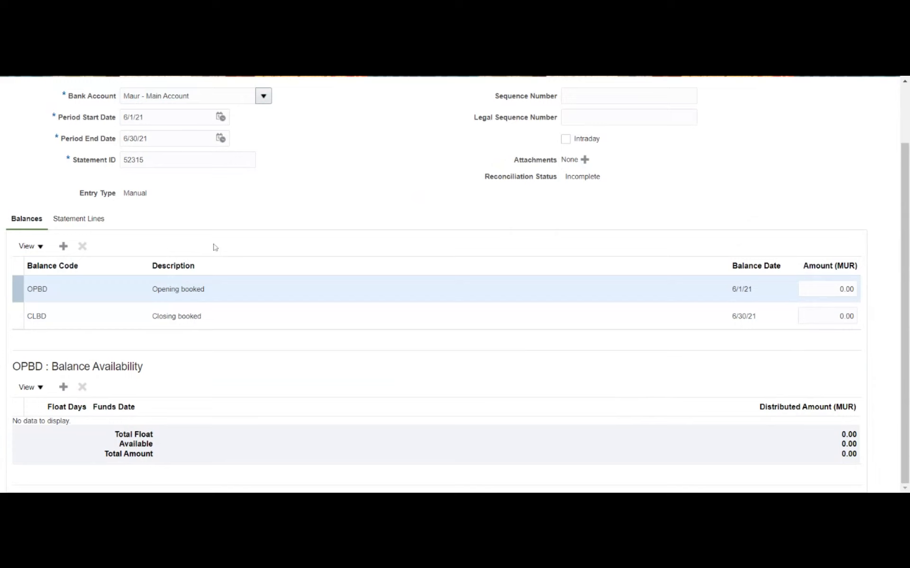
{"action": "left_click", "coordinate": [84, 222]}
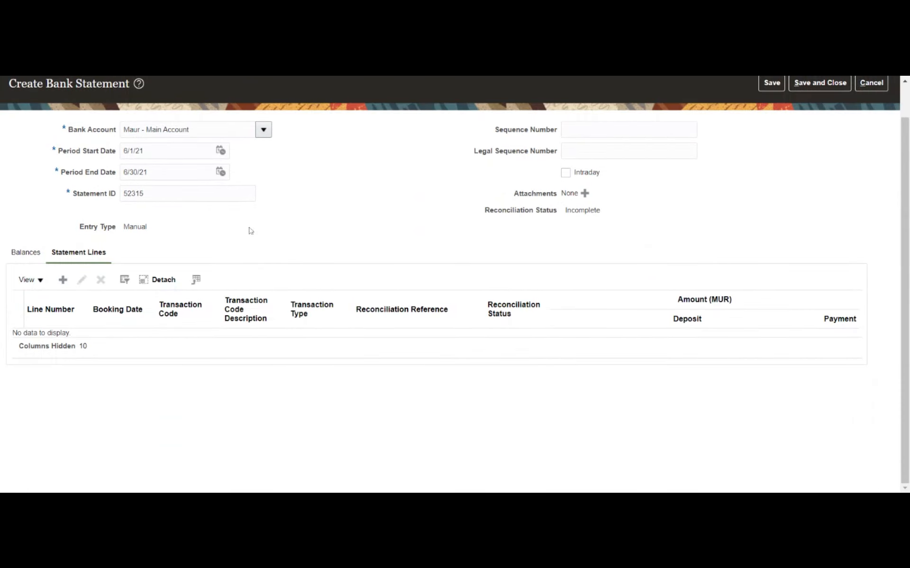
{"action": "left_click", "coordinate": [61, 280]}
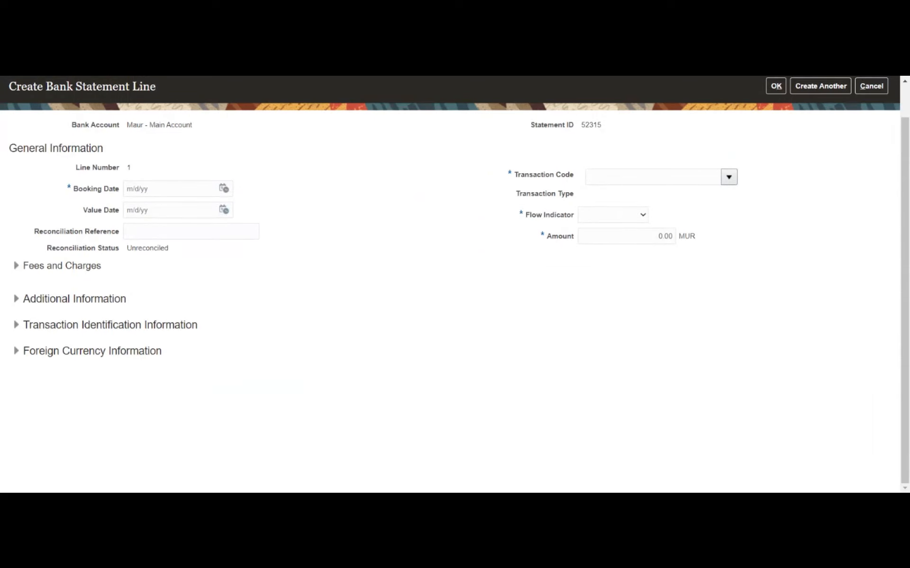
{"action": "left_click", "coordinate": [223, 189]}
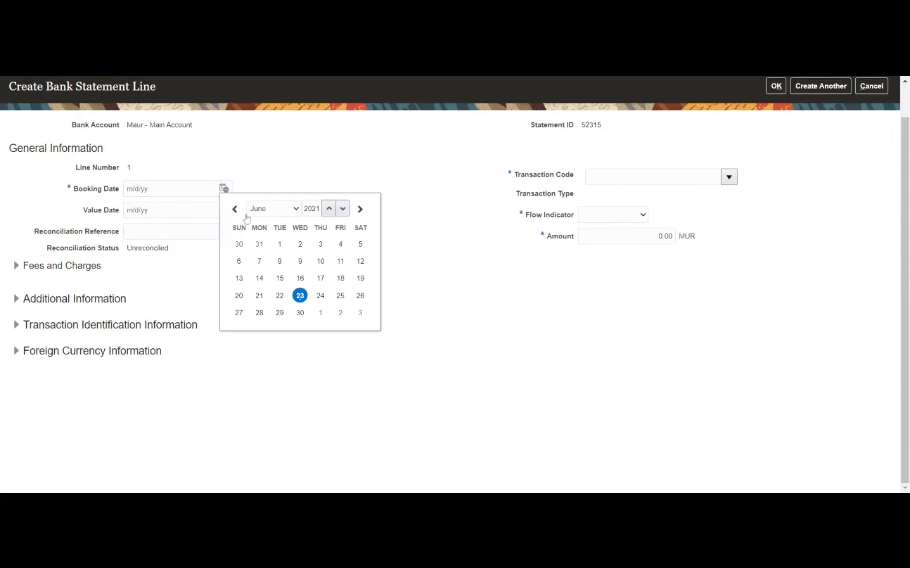
{"action": "left_click", "coordinate": [300, 295]}
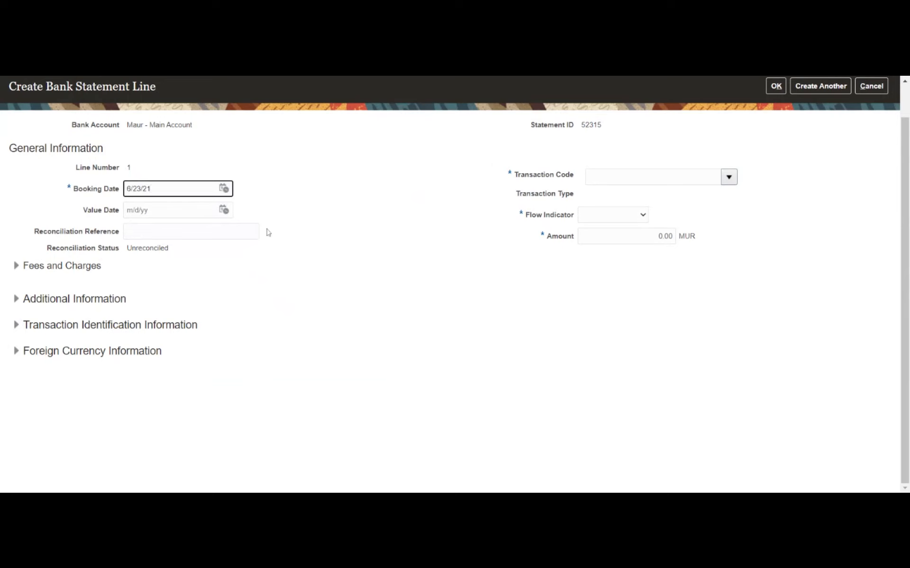
{"action": "left_click", "coordinate": [223, 210]}
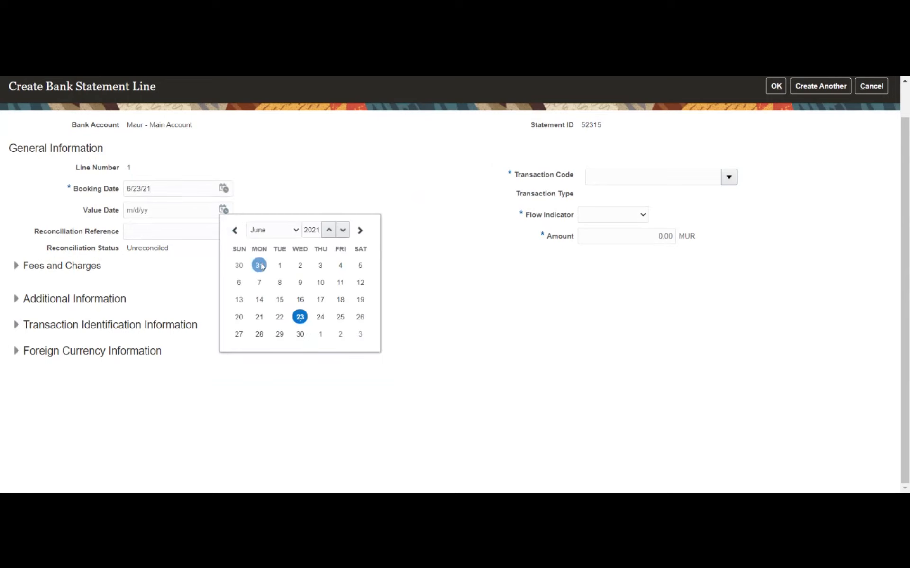
{"action": "left_click", "coordinate": [300, 317]}
{"action": "left_click", "coordinate": [296, 239]}
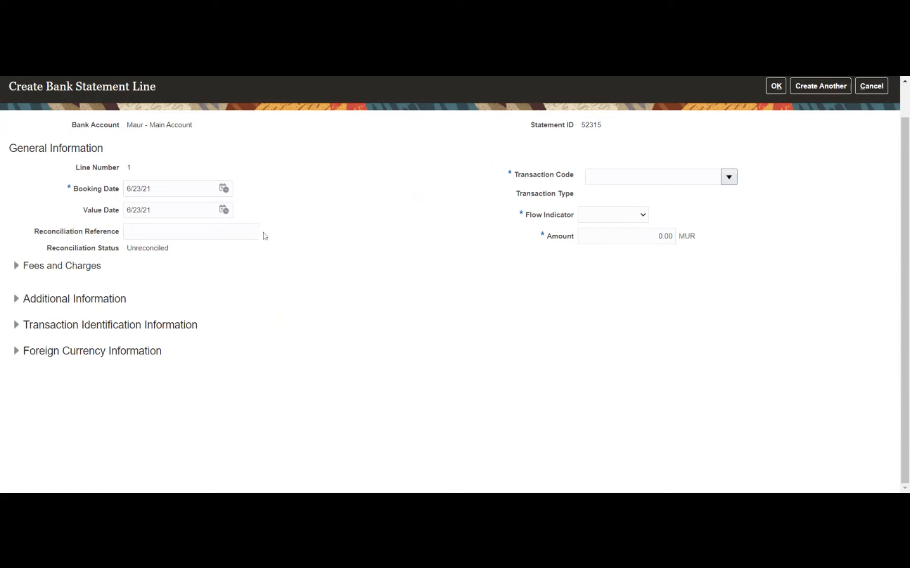
Enter 1 as the statement line's reconciliation reference
{"action": "left_click", "coordinate": [209, 232]}
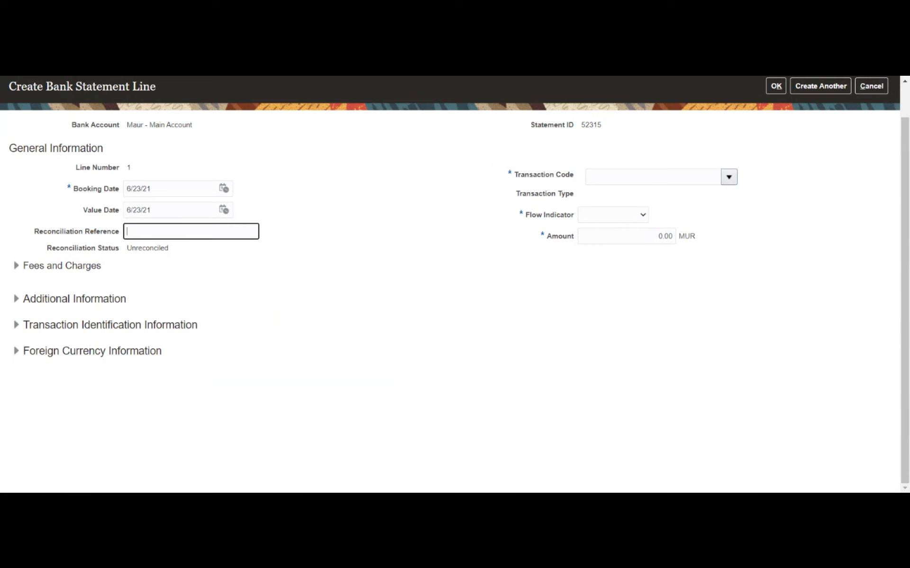
{"action": "type", "text": "1"}
{"action": "left_click", "coordinate": [363, 220]}
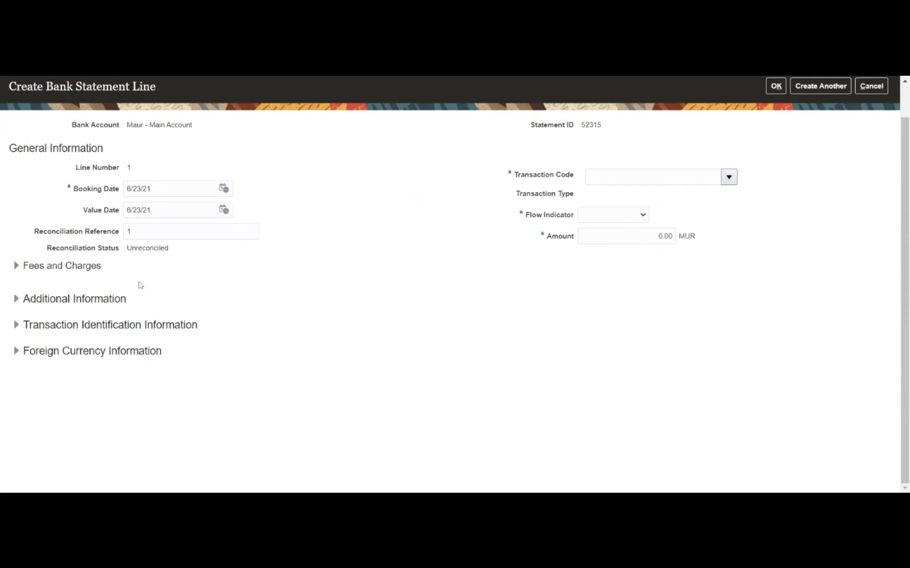
{"action": "double_click", "coordinate": [147, 248]}
{"action": "left_click", "coordinate": [256, 271]}
Set the statement line's transaction code to 1000 (Receipts)
{"action": "left_click", "coordinate": [729, 180]}
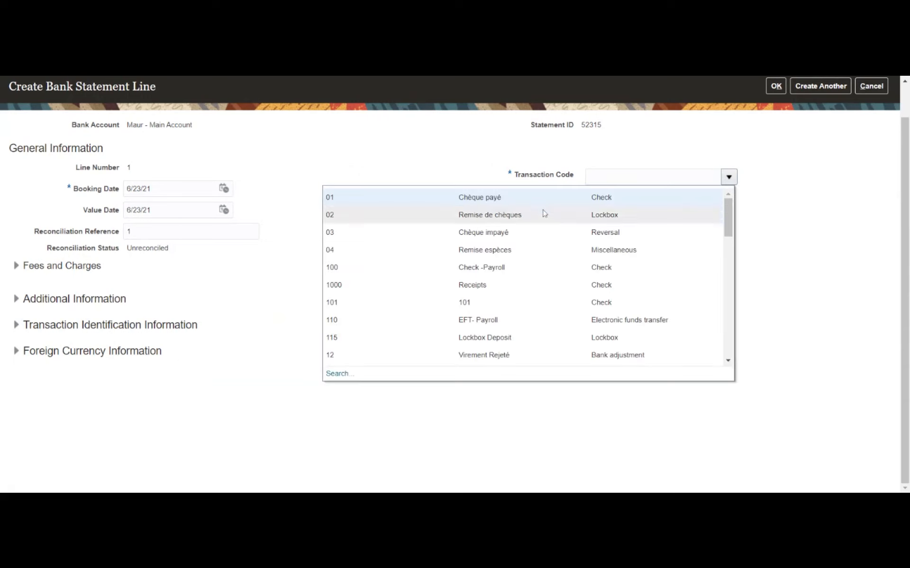
{"action": "left_click", "coordinate": [534, 234]}
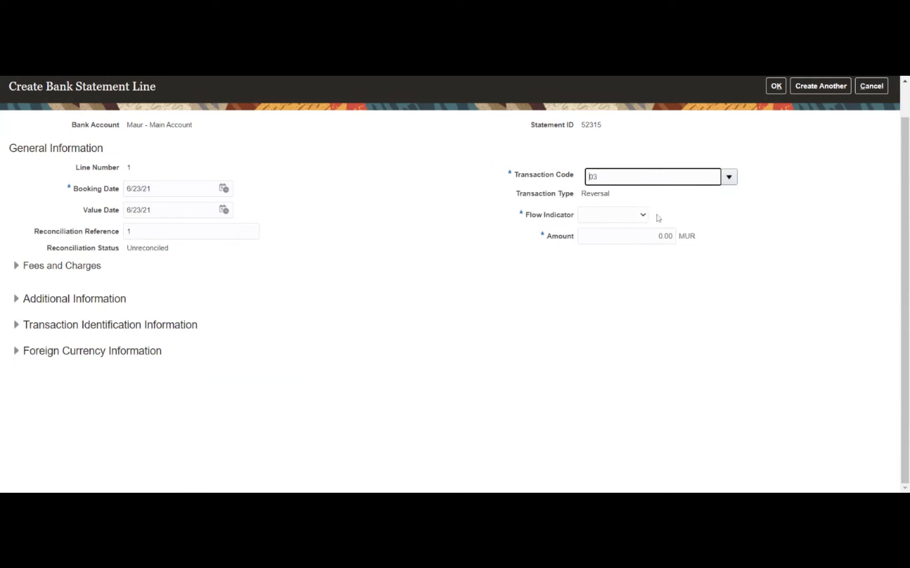
{"action": "left_click", "coordinate": [729, 178]}
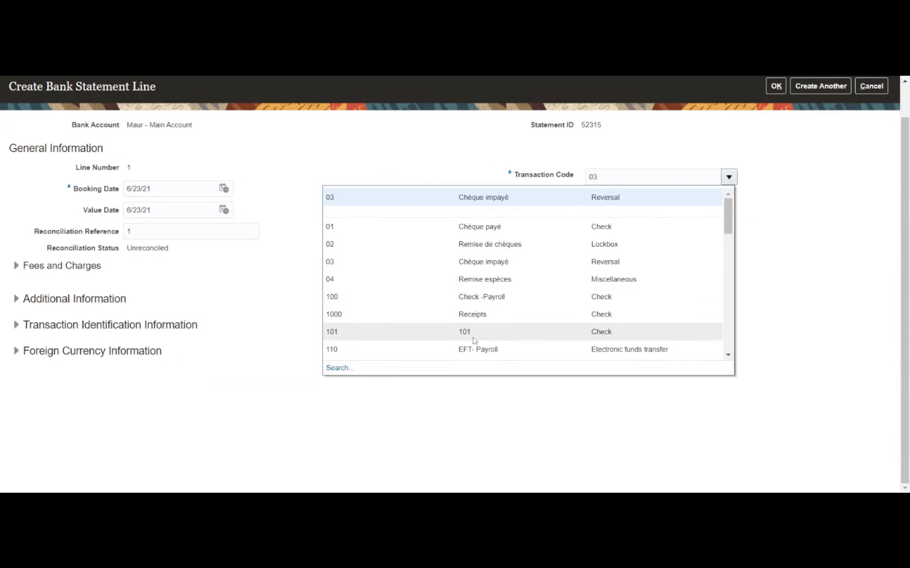
{"action": "left_click", "coordinate": [482, 320]}
{"action": "left_click", "coordinate": [482, 318]}
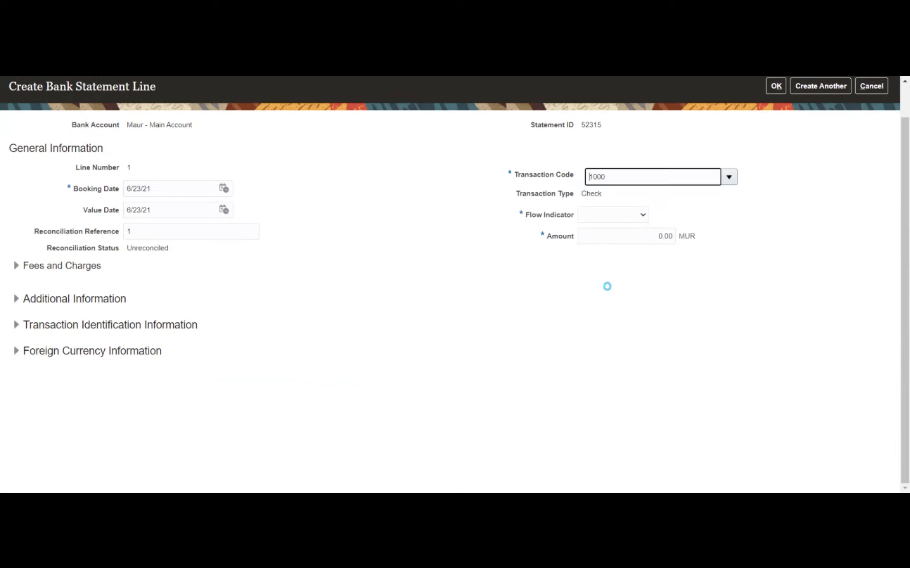
Set the line's flow indicator to Credit and amount to 5,000.00 MUR, and accept the statement line
{"action": "left_click", "coordinate": [615, 220]}
{"action": "left_click", "coordinate": [614, 258]}
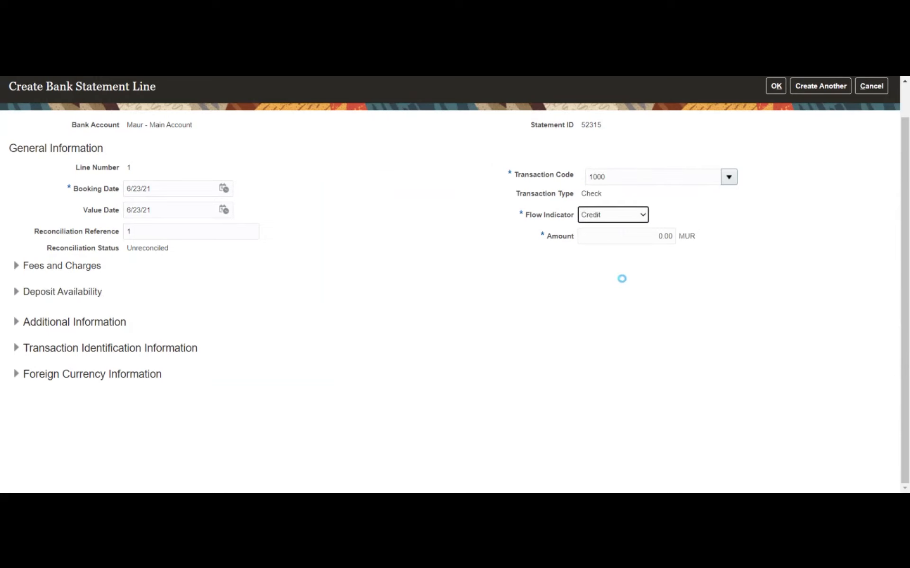
{"action": "left_click", "coordinate": [640, 237]}
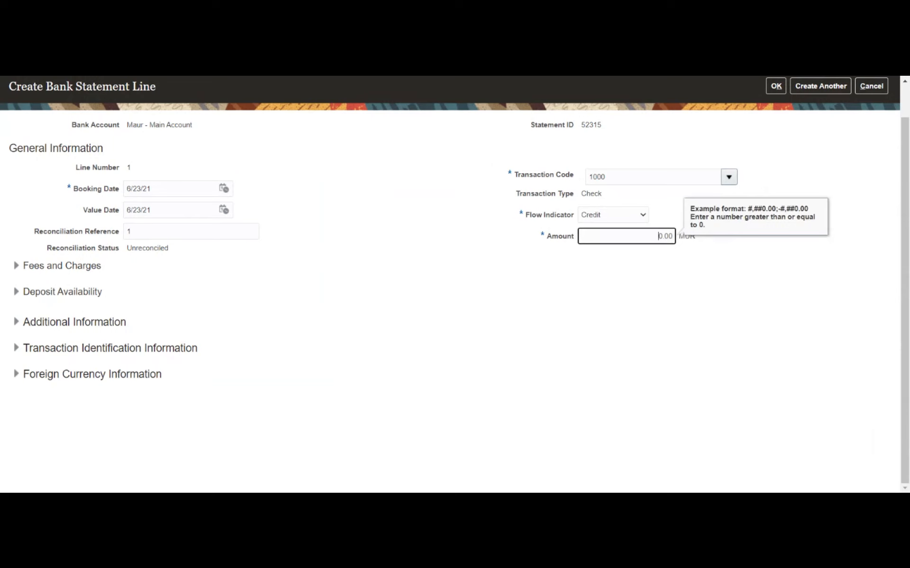
{"action": "type", "text": "500"}
{"action": "left_click", "coordinate": [406, 293]}
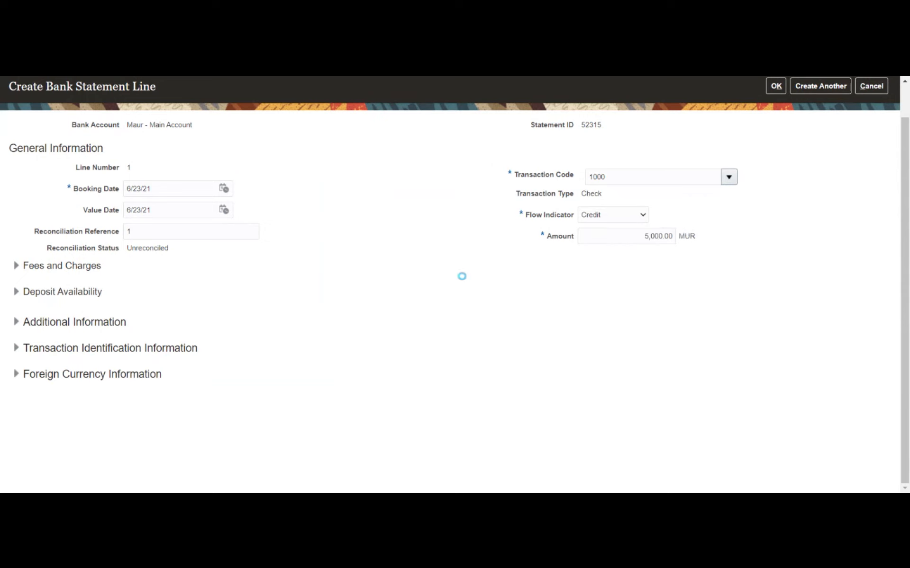
{"action": "left_click", "coordinate": [776, 86]}
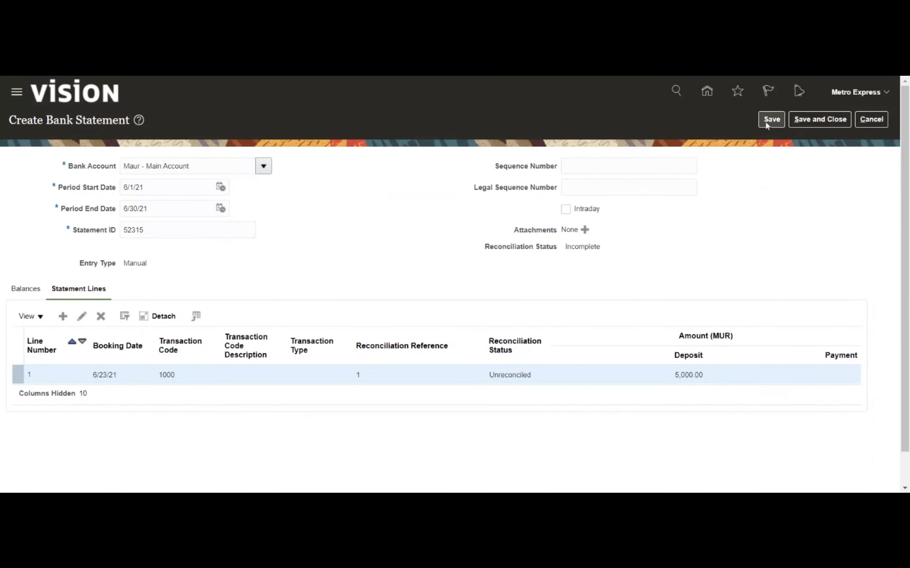
Save the bank statement, accept the balance warnings, and close it to return to the overview
{"action": "left_click", "coordinate": [767, 121]}
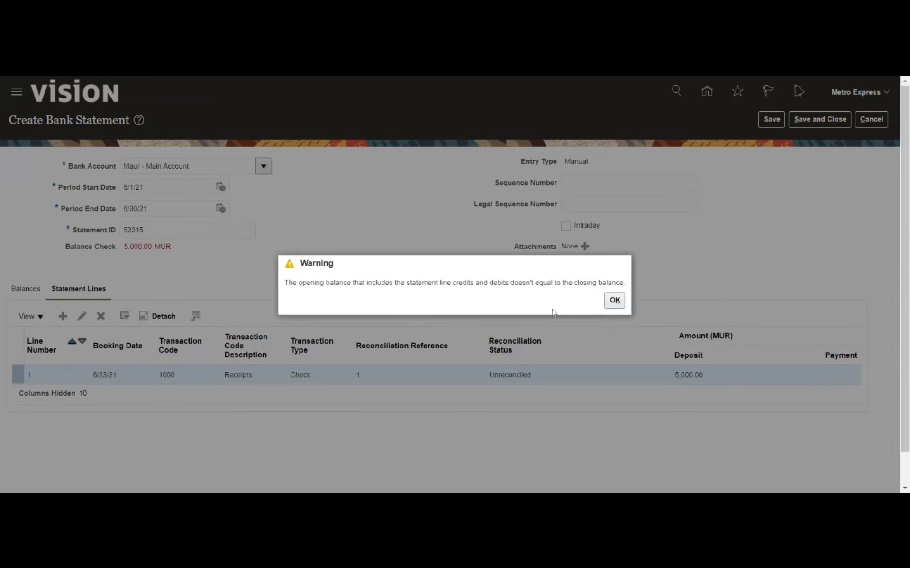
{"action": "left_click", "coordinate": [614, 301]}
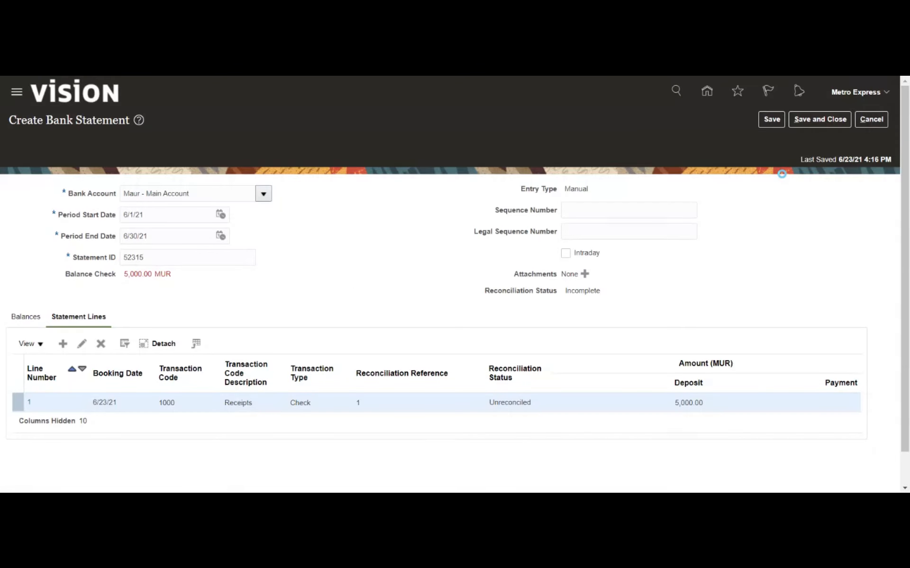
{"action": "left_click", "coordinate": [492, 201]}
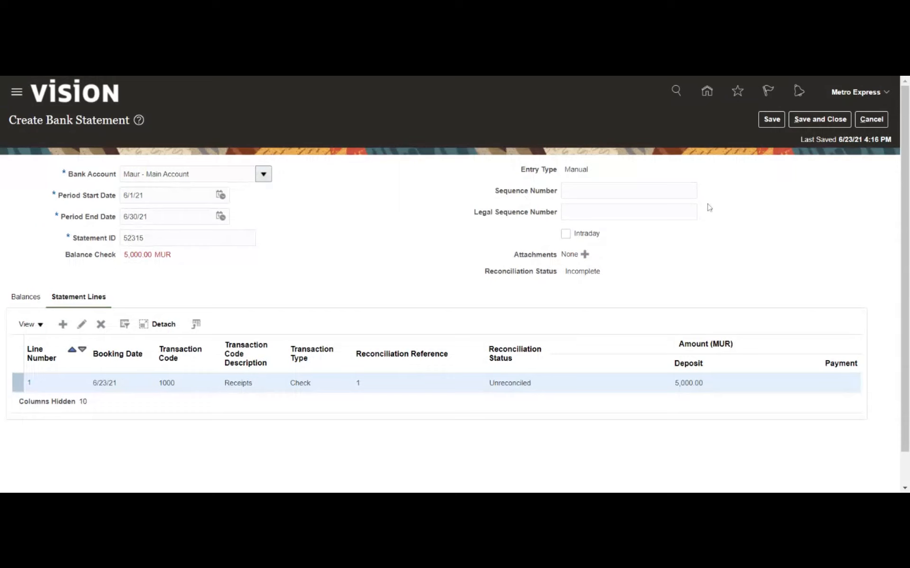
{"action": "left_click", "coordinate": [804, 121]}
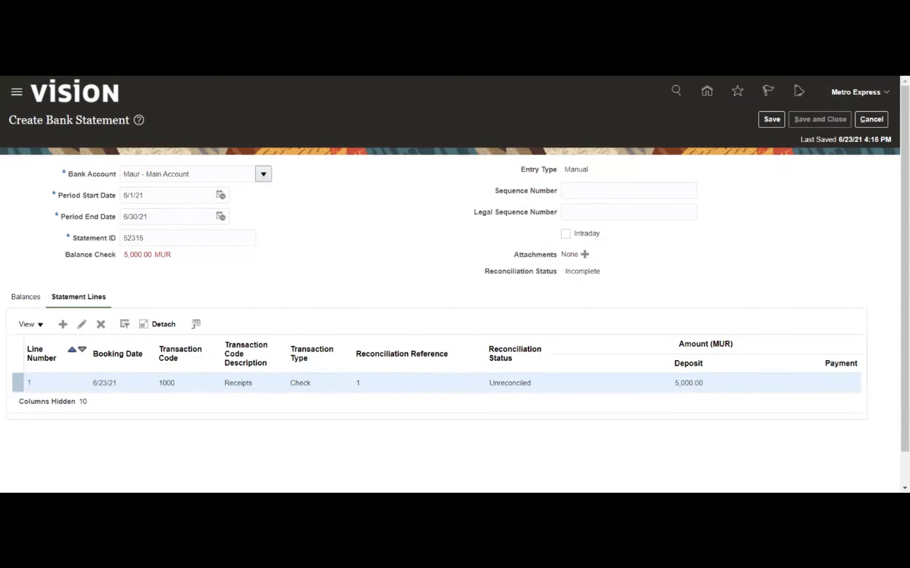
{"action": "left_click", "coordinate": [614, 300]}
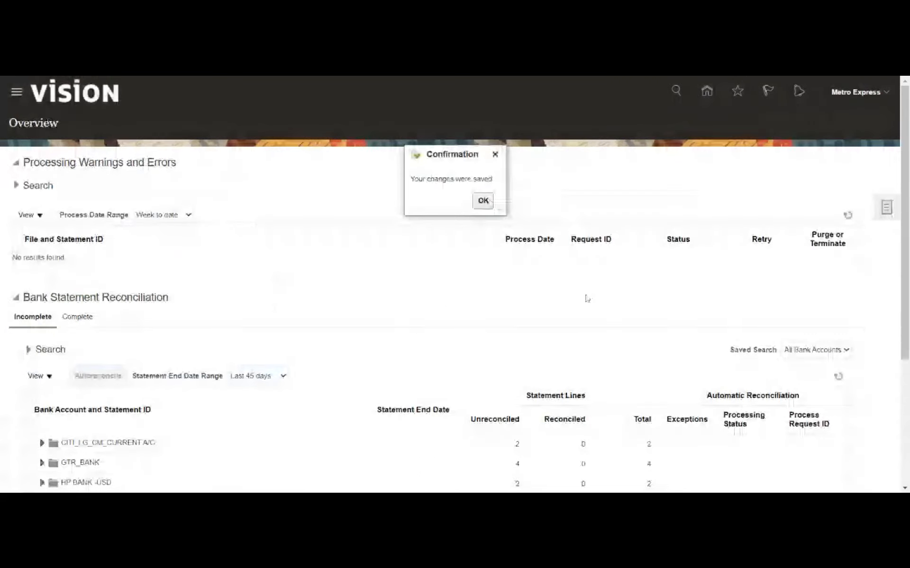
{"action": "left_click", "coordinate": [483, 202]}
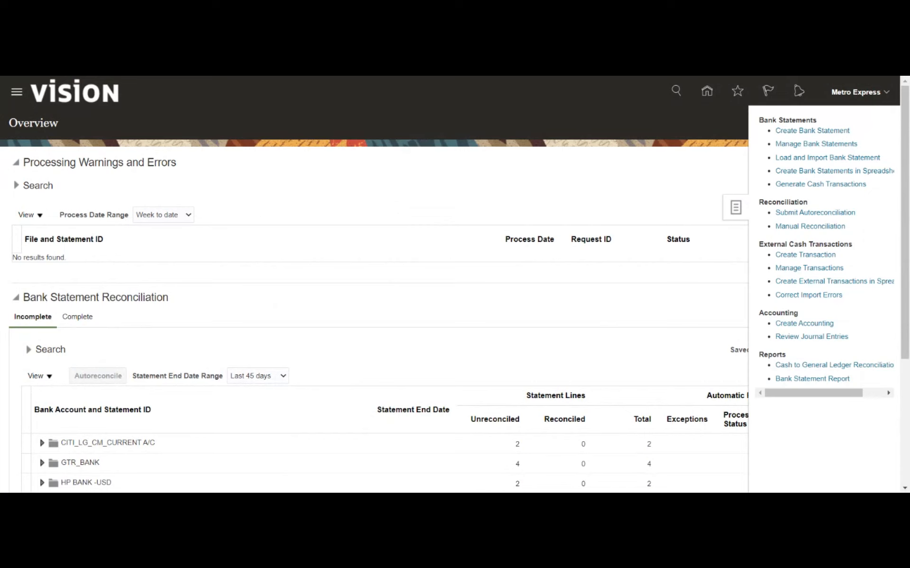
Open Manual Reconciliation for unreconciled bank statement lines and system transactions
{"action": "left_click", "coordinate": [789, 229]}
{"action": "left_click", "coordinate": [807, 231]}
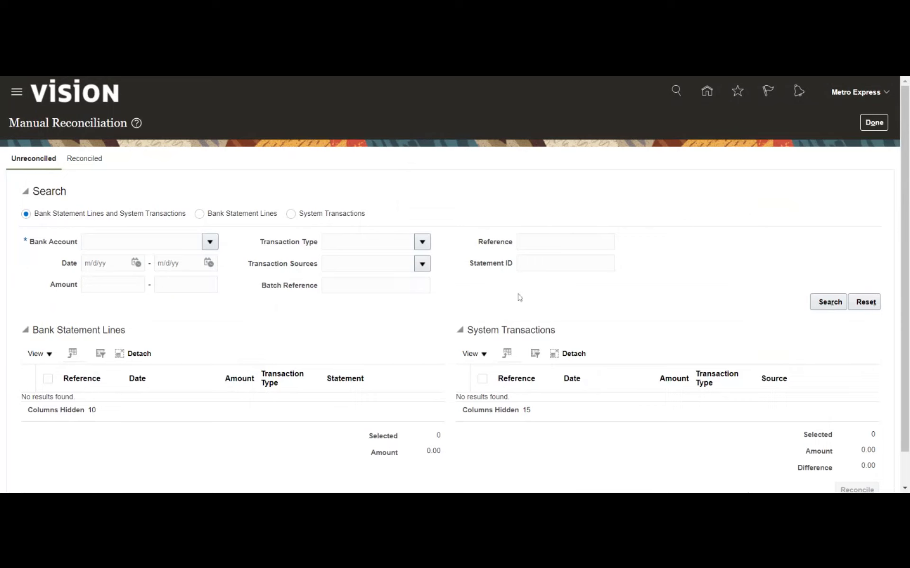
Search for unreconciled bank statement lines and system transactions for the Maur - Main Account bank account
{"action": "left_click", "coordinate": [210, 241]}
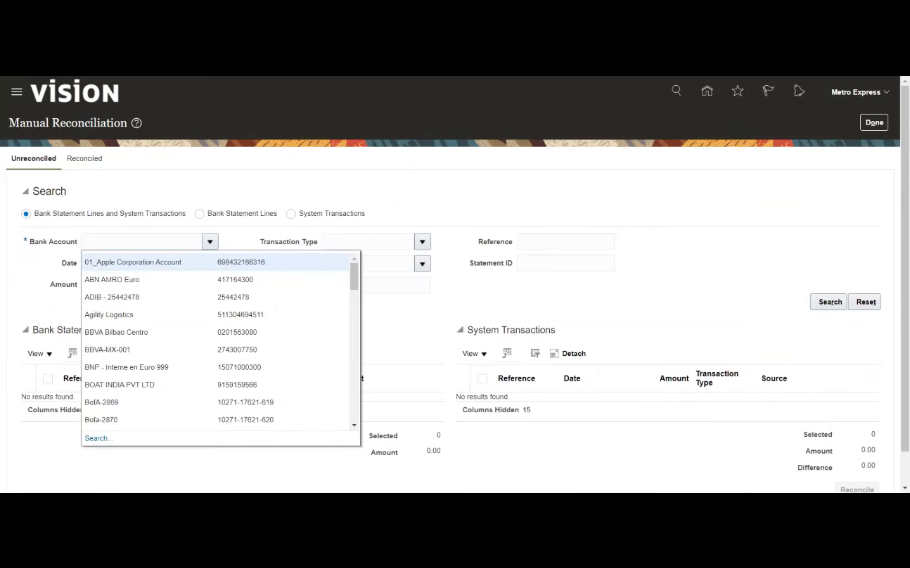
{"action": "scroll", "coordinate": [256, 318], "scroll_direction": "down", "scroll_amount": 5}
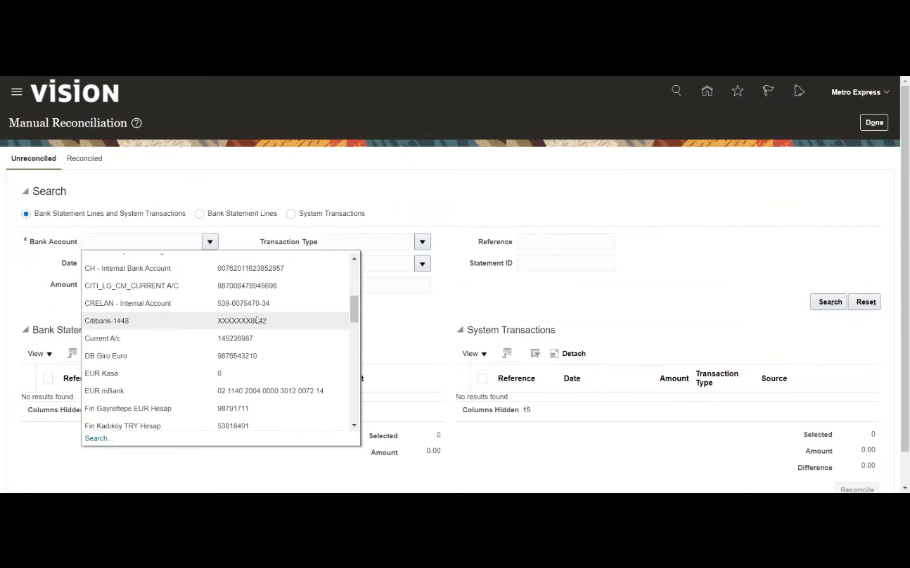
{"action": "scroll", "coordinate": [256, 320], "scroll_direction": "down", "scroll_amount": 3}
{"action": "scroll", "coordinate": [256, 320], "scroll_direction": "down", "scroll_amount": 3}
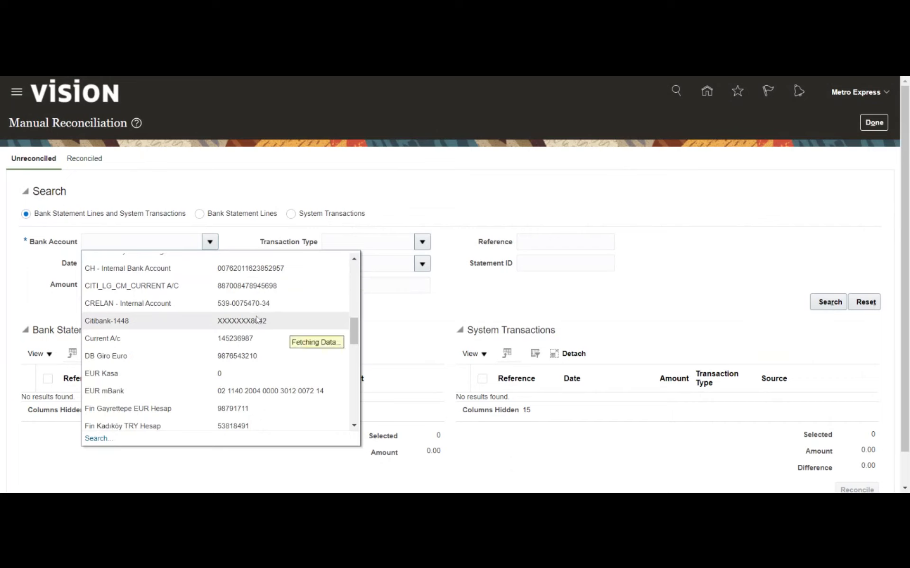
{"action": "scroll", "coordinate": [257, 319], "scroll_direction": "down", "scroll_amount": 5}
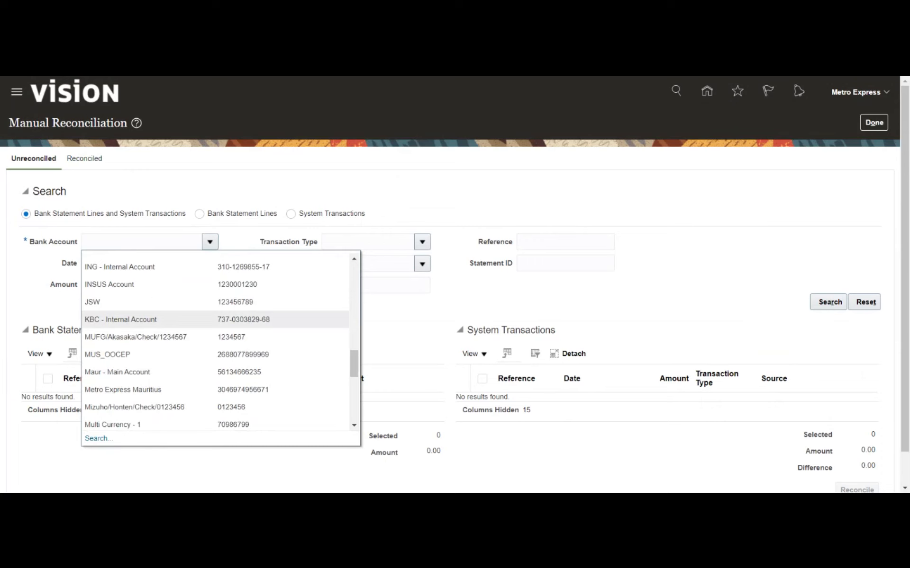
{"action": "scroll", "coordinate": [257, 319], "scroll_direction": "down", "scroll_amount": 2}
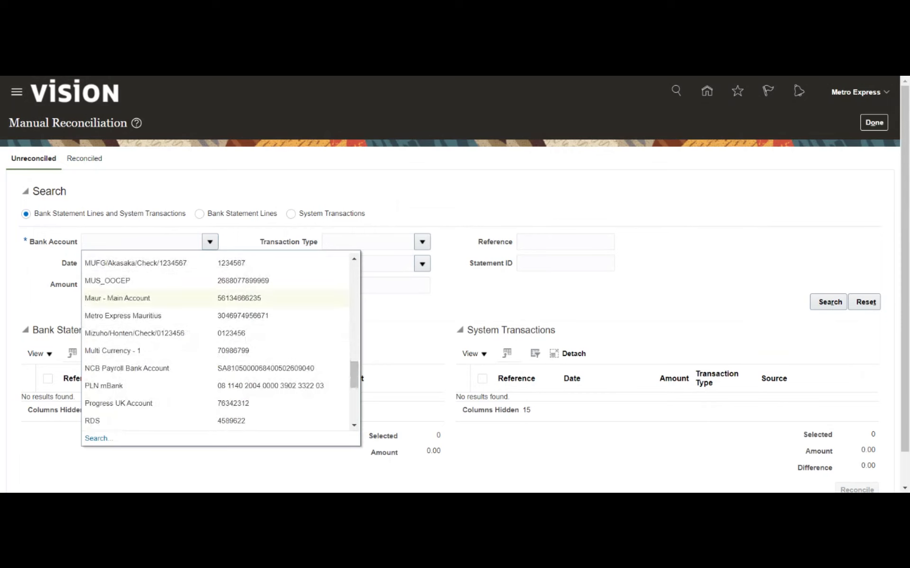
{"action": "left_click", "coordinate": [303, 298]}
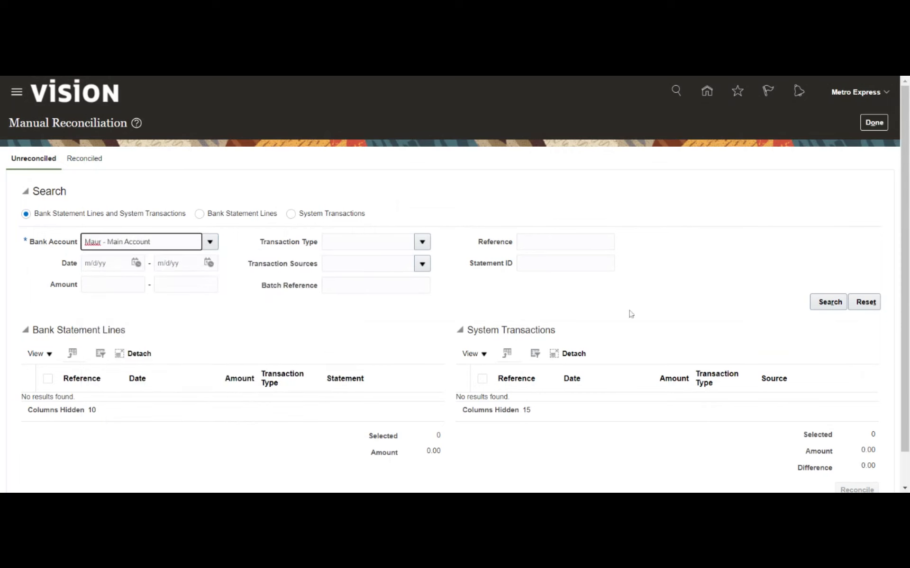
{"action": "left_click", "coordinate": [816, 306]}
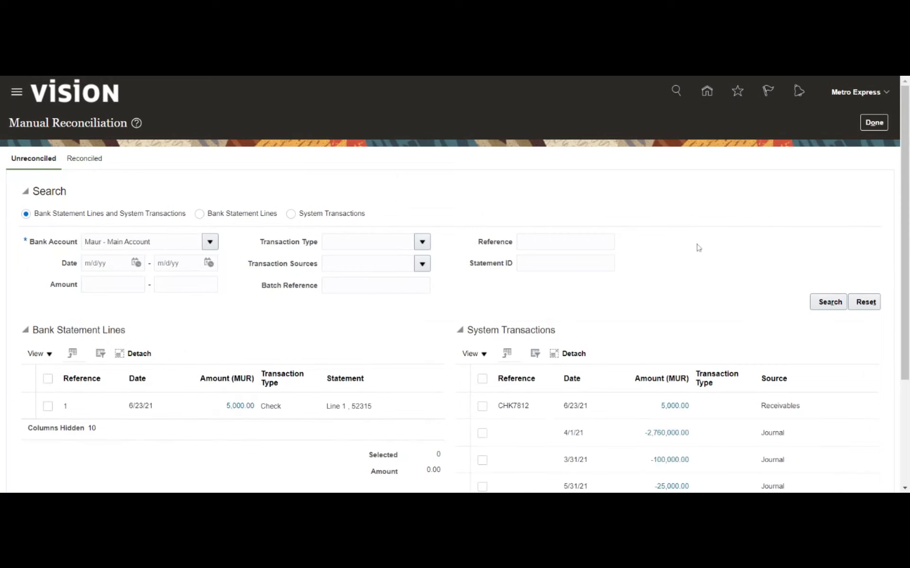
Try to reconcile the 5,000.00 MUR statement line with Receivables transaction CHK7812, and dismiss the error
{"action": "scroll", "coordinate": [698, 245], "scroll_direction": "down", "scroll_amount": 3}
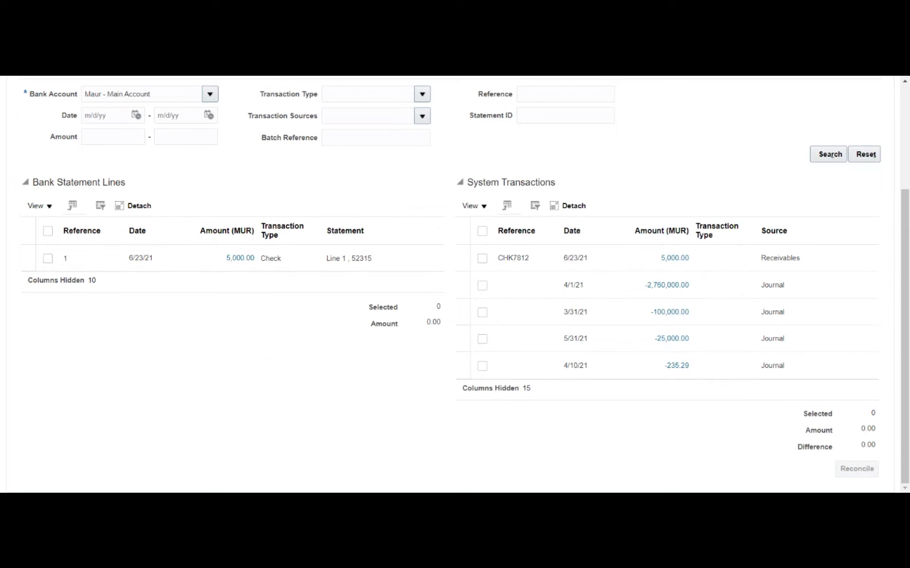
{"action": "double_click", "coordinate": [513, 258]}
{"action": "left_click", "coordinate": [378, 271]}
{"action": "double_click", "coordinate": [65, 258]}
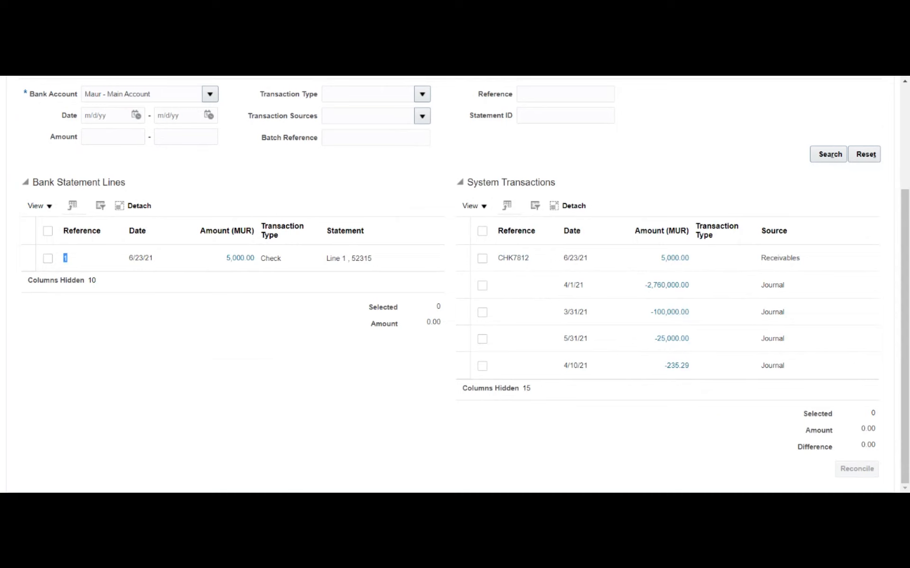
{"action": "left_click", "coordinate": [72, 261]}
{"action": "left_click", "coordinate": [483, 260]}
{"action": "left_click", "coordinate": [48, 258]}
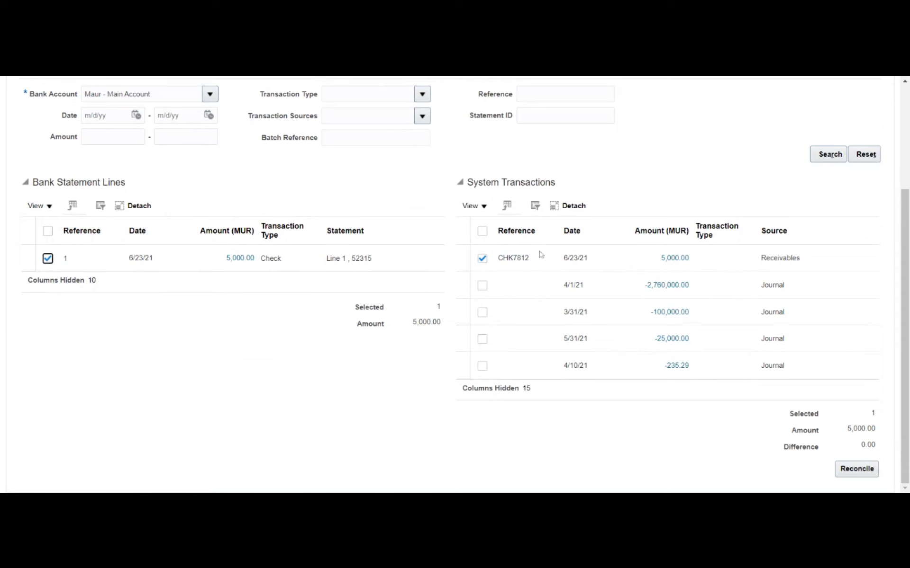
{"action": "left_click", "coordinate": [246, 404]}
{"action": "left_click", "coordinate": [857, 469]}
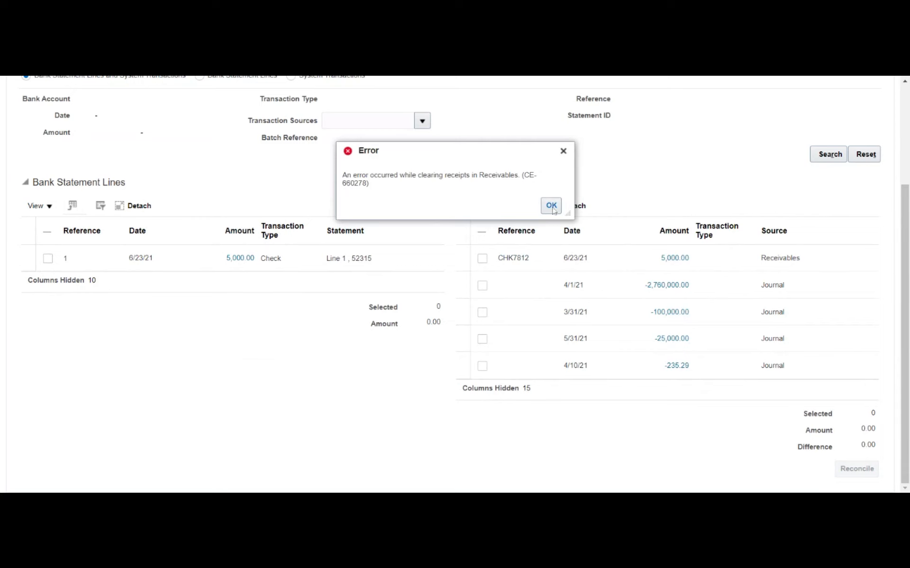
{"action": "left_click", "coordinate": [552, 206]}
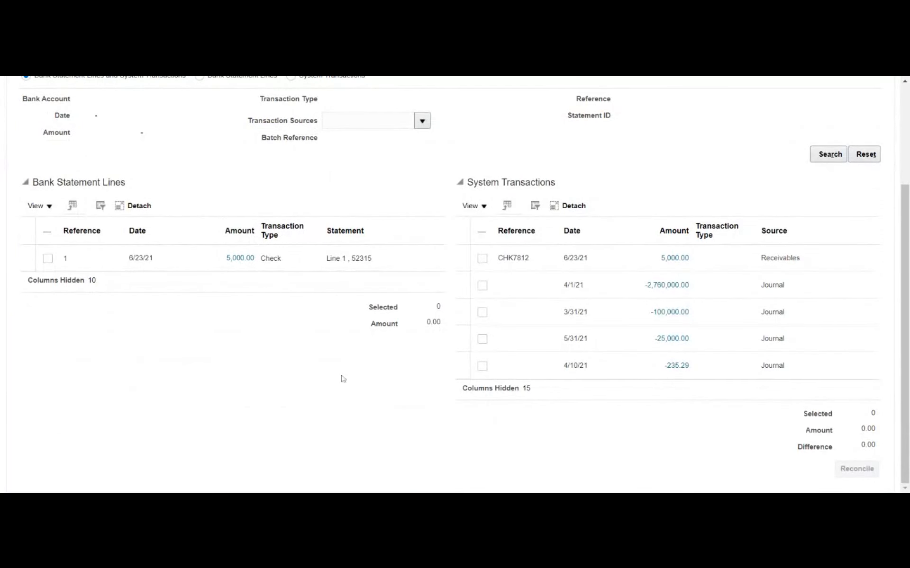
Reselect the 5,000.00 statement line and CHK7812, retry the reconciliation, and dismiss the error
{"action": "left_click", "coordinate": [47, 259]}
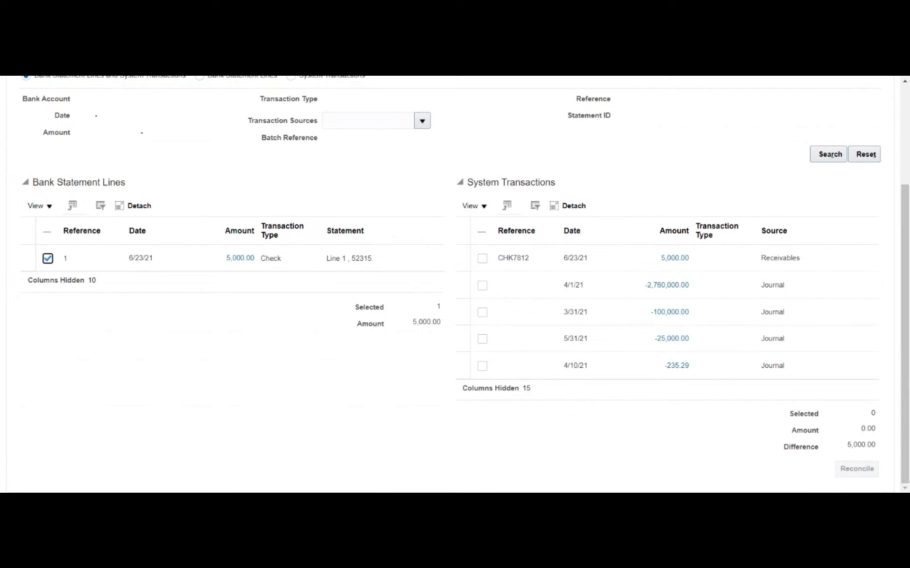
{"action": "left_click", "coordinate": [481, 261]}
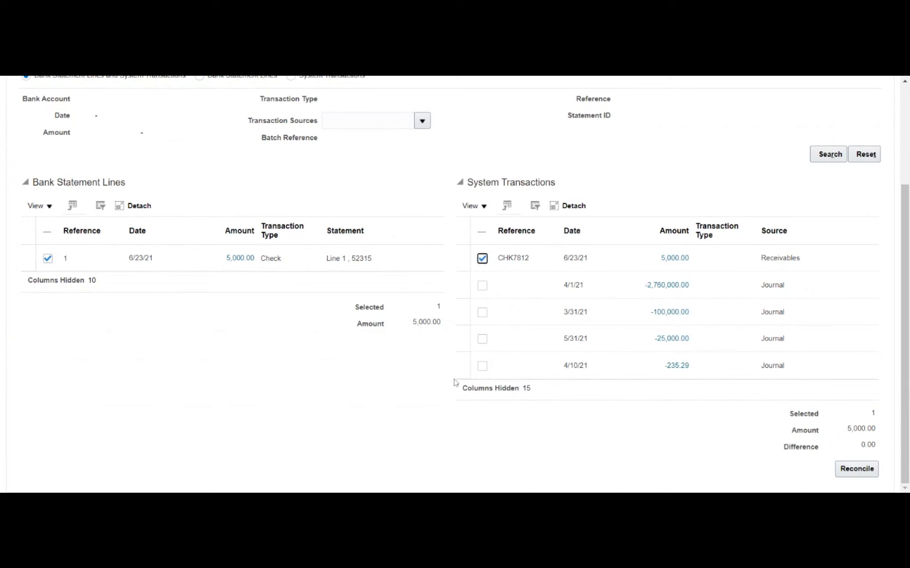
{"action": "left_click", "coordinate": [856, 469]}
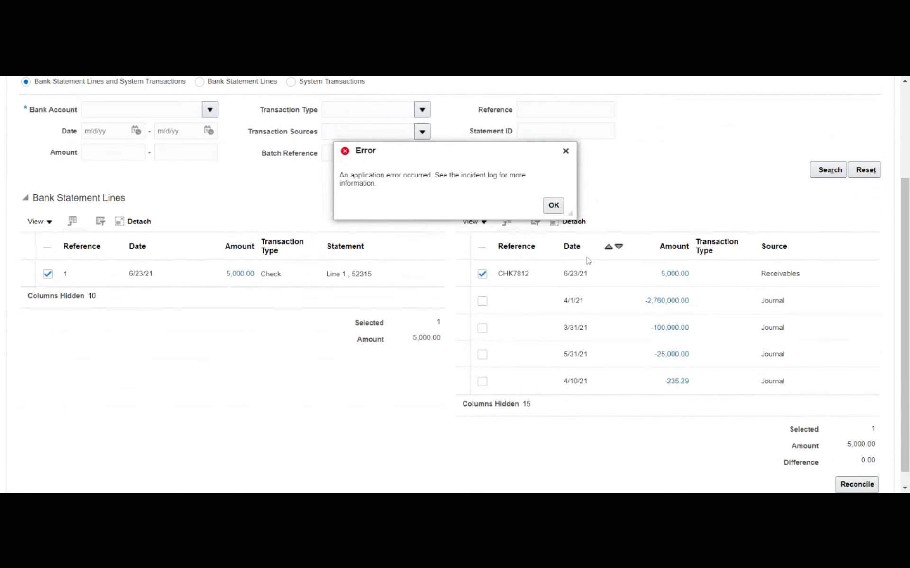
{"action": "left_click_drag", "start_coordinate": [472, 176], "coordinate": [489, 176]}
{"action": "left_click", "coordinate": [513, 188]}
{"action": "left_click", "coordinate": [557, 209]}
{"action": "scroll", "coordinate": [388, 351], "scroll_direction": "down", "scroll_amount": 3}
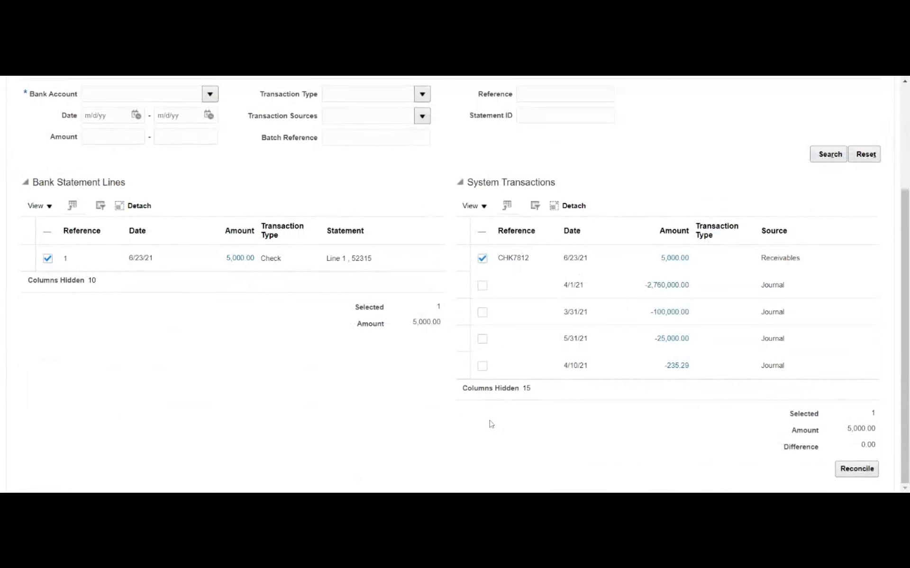
Set the bank account to Maur - Main Account again and retry reconciling the selected line with CHK7812, dismissing each error
{"action": "left_click", "coordinate": [838, 469]}
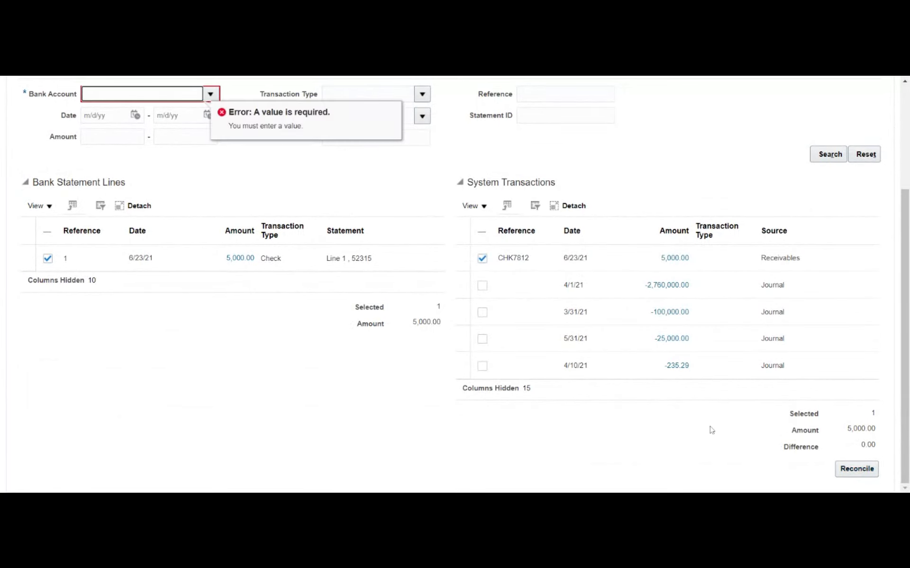
{"action": "scroll", "coordinate": [177, 301], "scroll_direction": "up", "scroll_amount": 5}
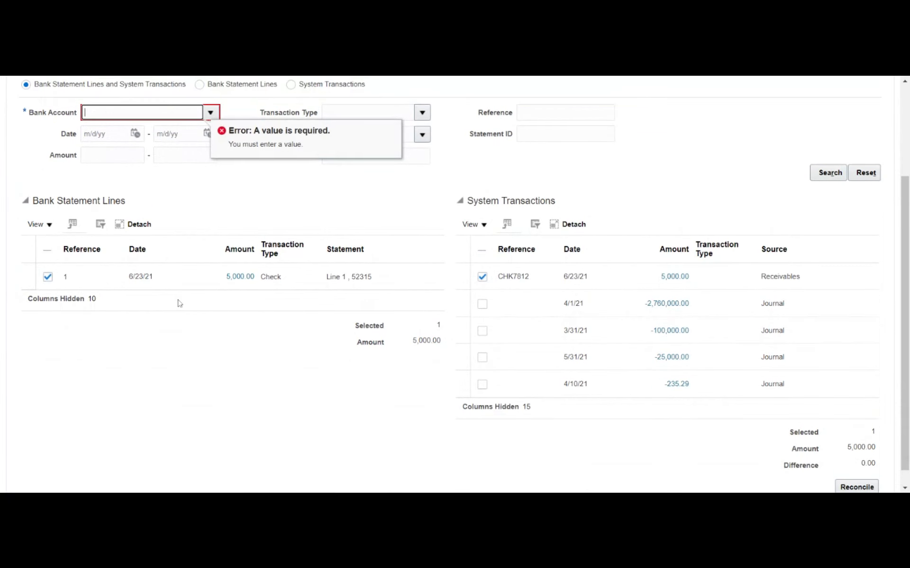
{"action": "left_click", "coordinate": [210, 241]}
{"action": "left_click", "coordinate": [200, 265]}
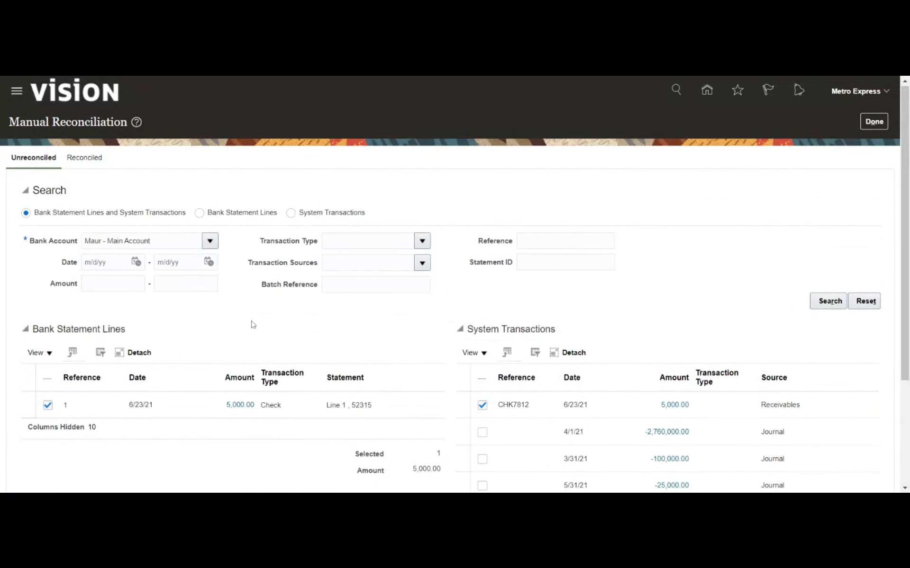
{"action": "scroll", "coordinate": [253, 325], "scroll_direction": "down", "scroll_amount": 3}
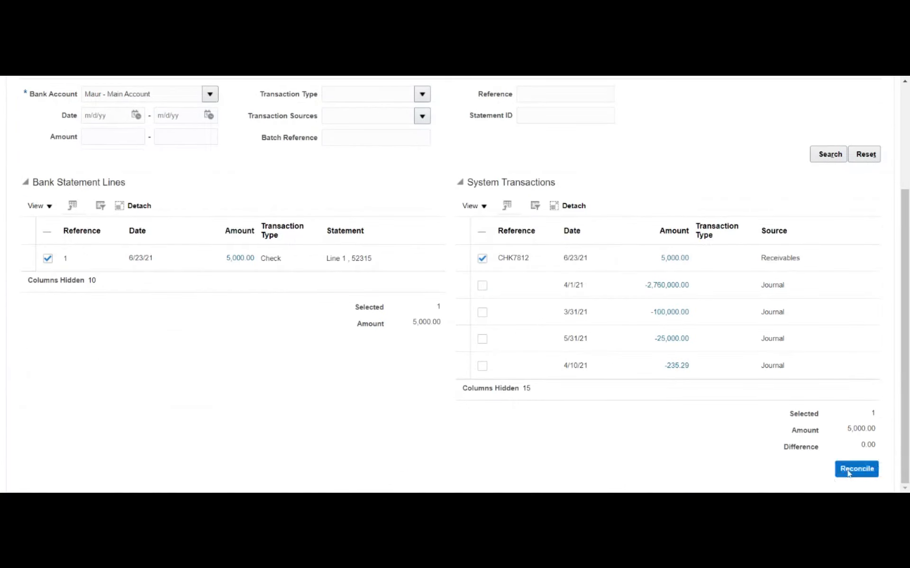
{"action": "left_click", "coordinate": [847, 470]}
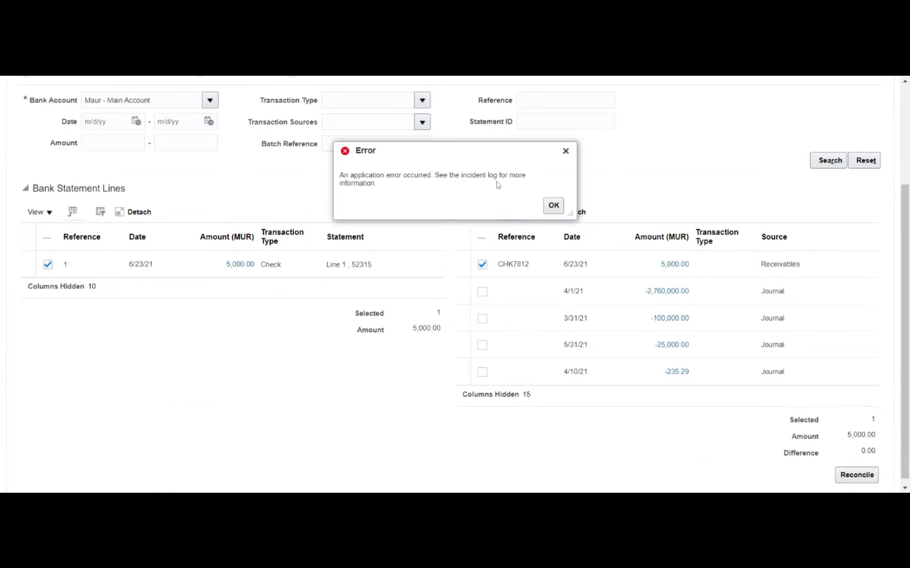
{"action": "left_click", "coordinate": [553, 207]}
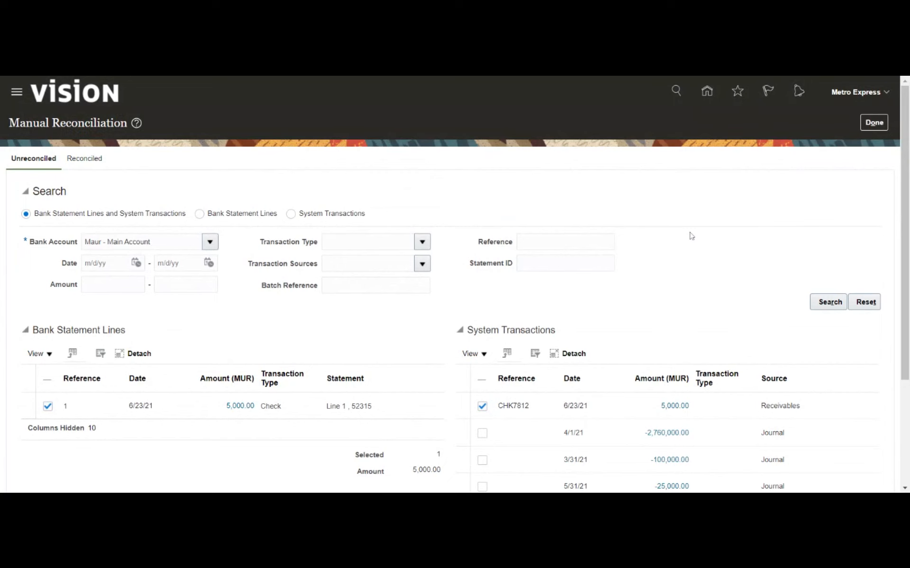
{"action": "scroll", "coordinate": [759, 223], "scroll_direction": "down", "scroll_amount": 3}
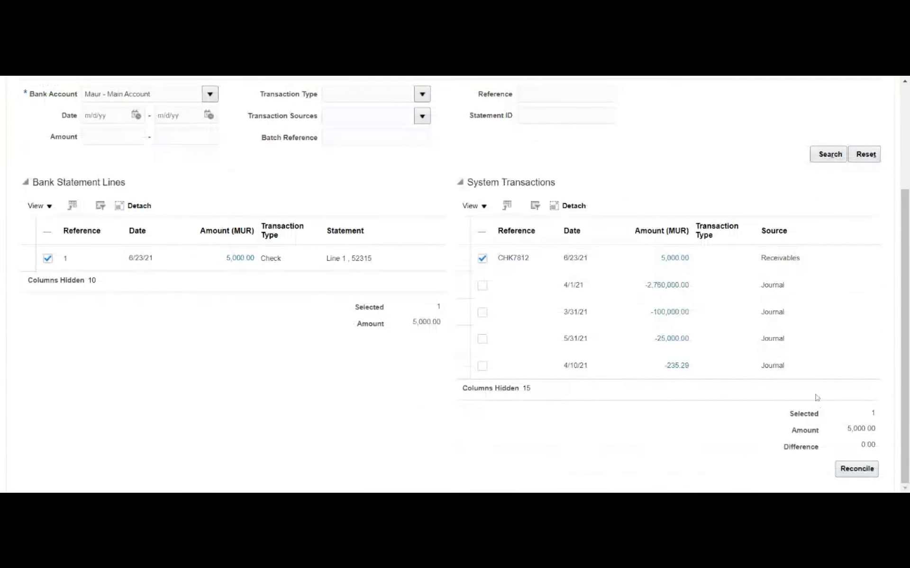
{"action": "left_click", "coordinate": [856, 469]}
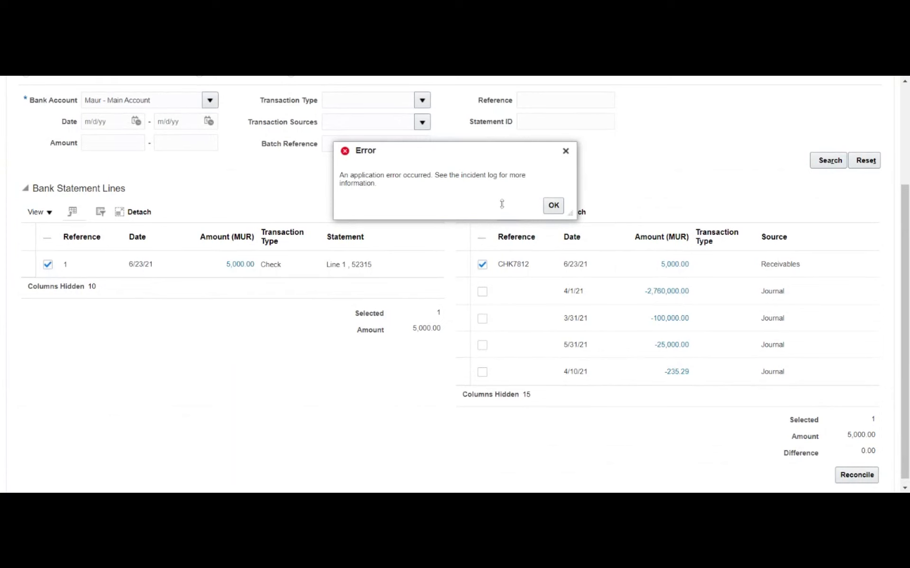
{"action": "left_click", "coordinate": [553, 205]}
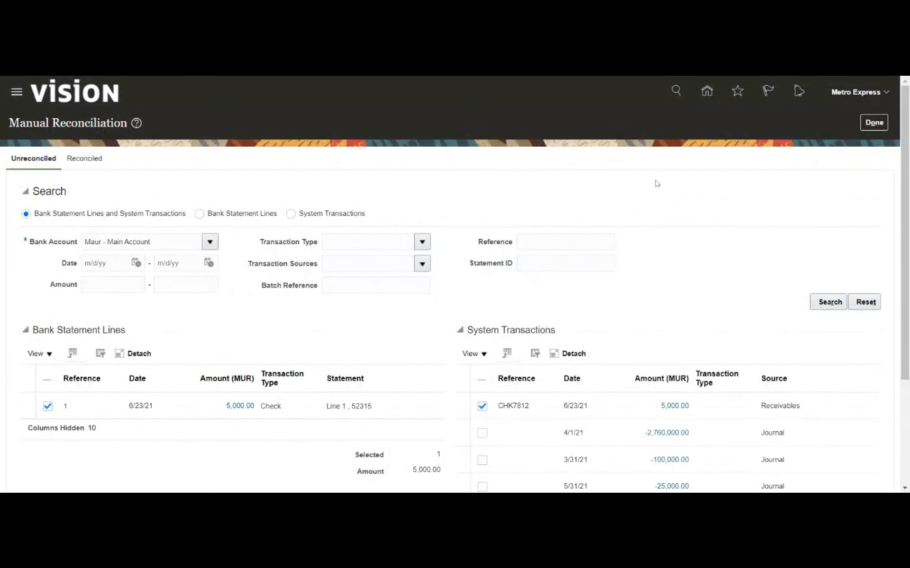
Leave Manual Reconciliation and open Manage Receipts in Accounts Receivable
{"action": "left_click", "coordinate": [874, 124]}
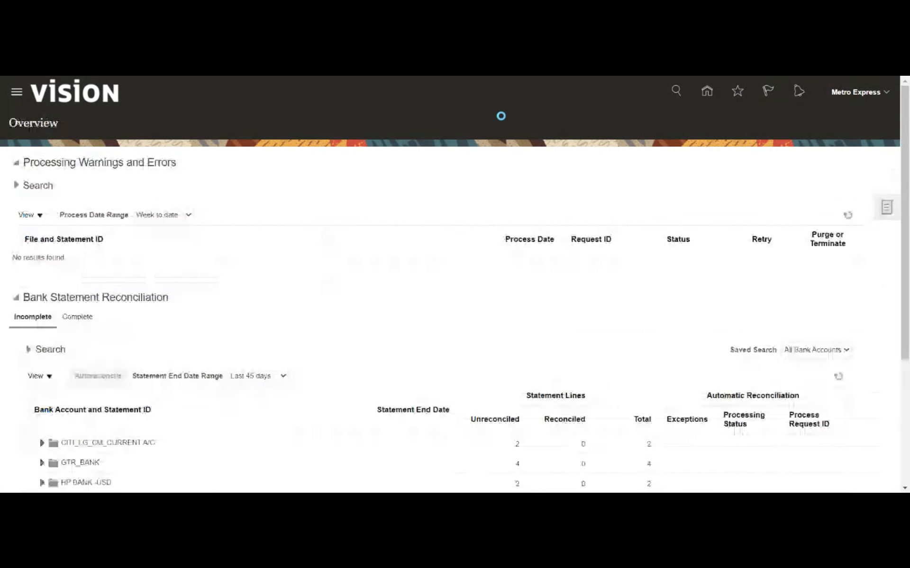
{"action": "left_click", "coordinate": [706, 92]}
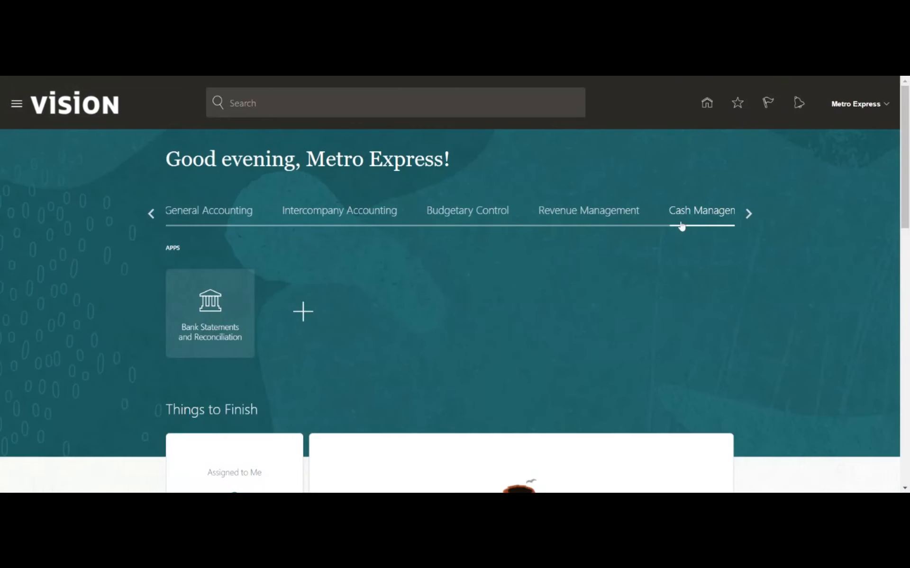
{"action": "left_click", "coordinate": [152, 214]}
{"action": "left_click", "coordinate": [152, 214]}
{"action": "left_click", "coordinate": [152, 213]}
{"action": "left_click", "coordinate": [326, 212]}
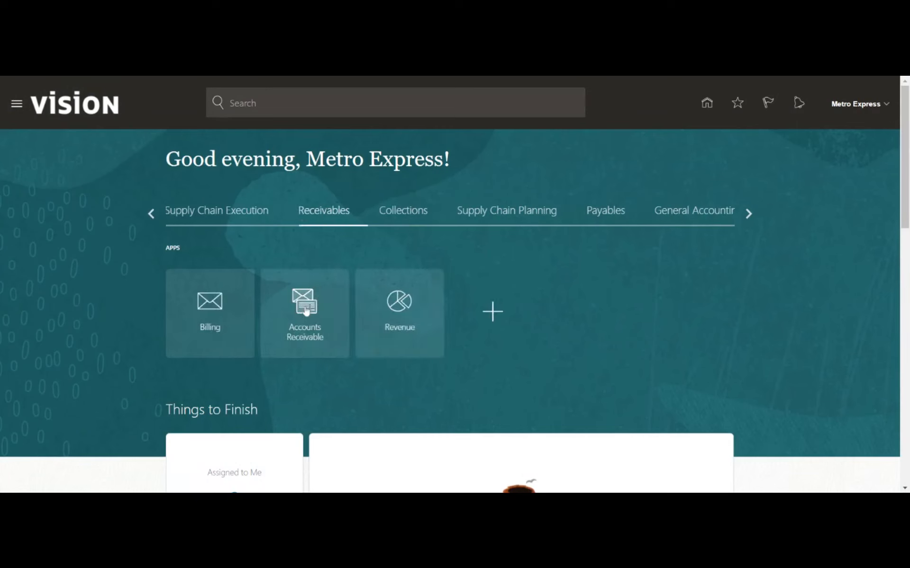
{"action": "left_click", "coordinate": [306, 310]}
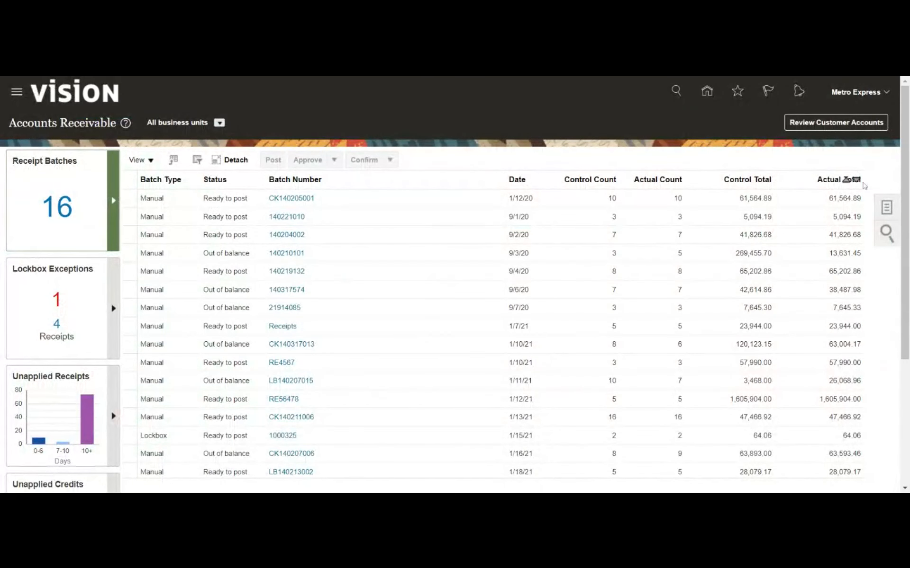
{"action": "left_click", "coordinate": [886, 209]}
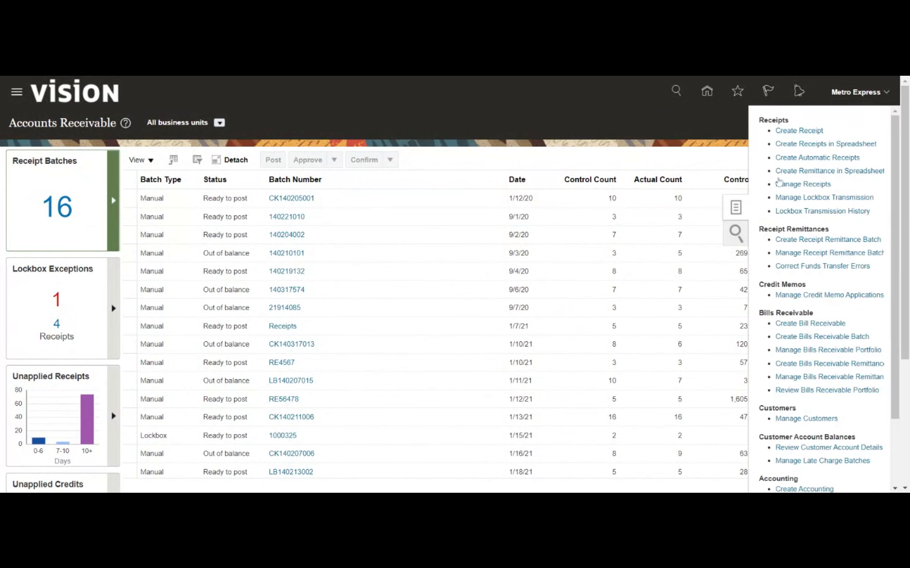
{"action": "left_click", "coordinate": [797, 186]}
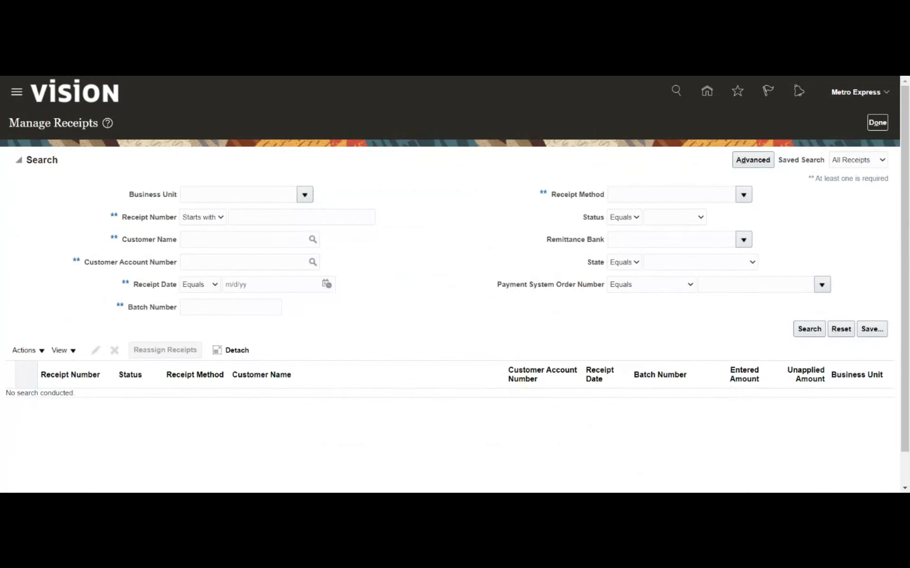
Search for receipts whose number starts with CHK and open receipt CHK7812 for editing
{"action": "left_click", "coordinate": [301, 218]}
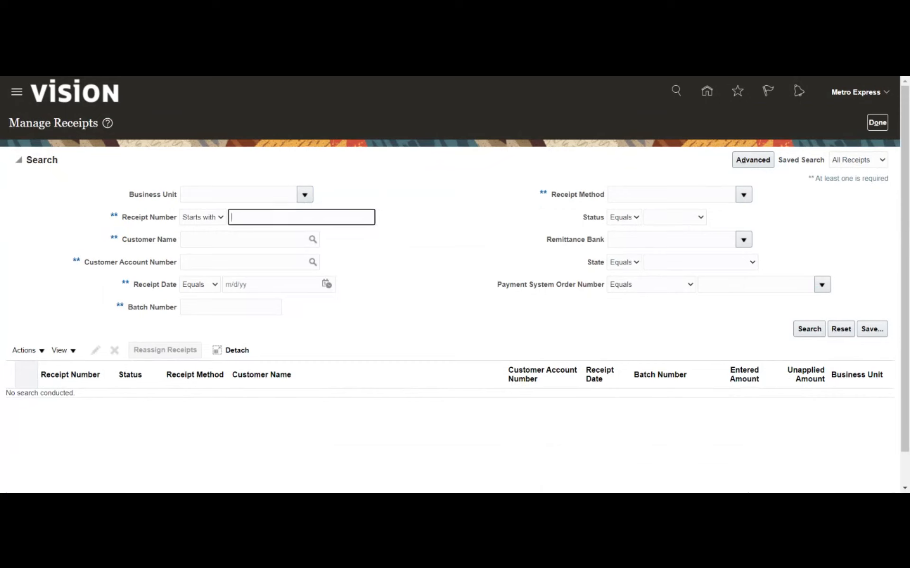
{"action": "type", "text": "CHK"}
{"action": "key", "text": "Return"}
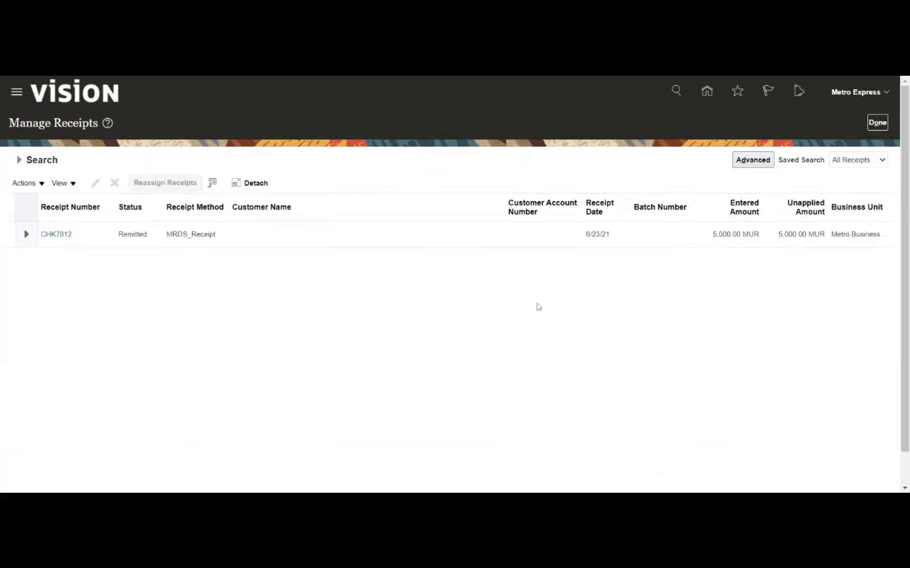
{"action": "left_click", "coordinate": [82, 232]}
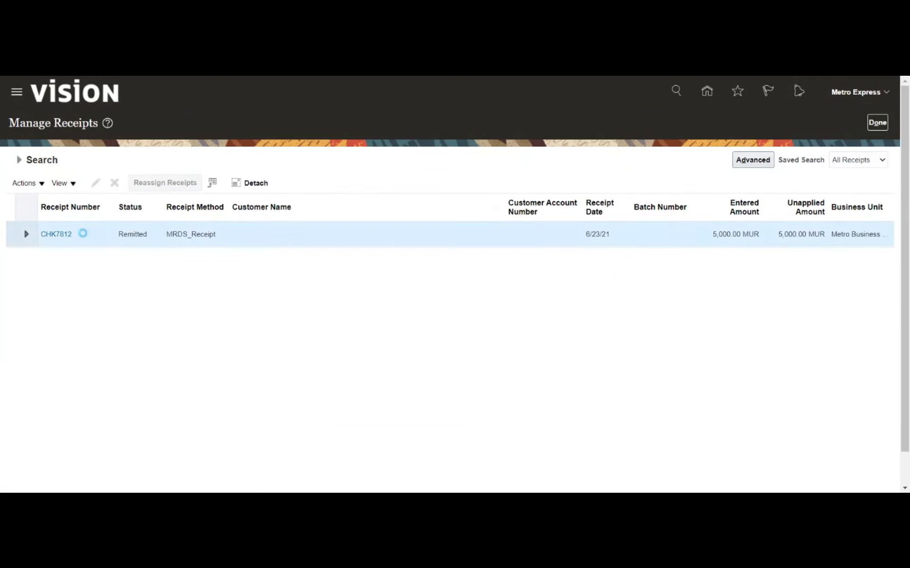
{"action": "left_click", "coordinate": [95, 184]}
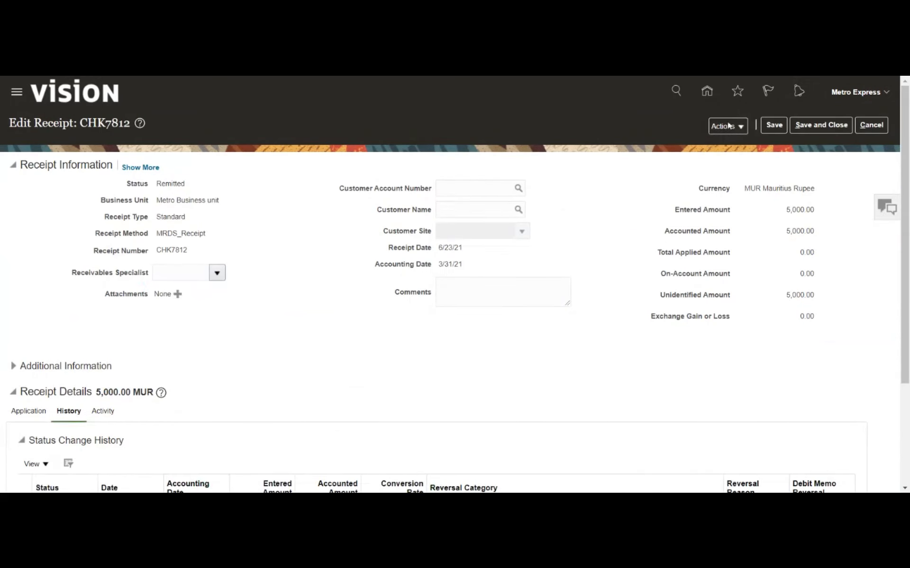
Post receipt CHK7812 to the ledger, then review its accounting lines and close them
{"action": "left_click", "coordinate": [729, 126]}
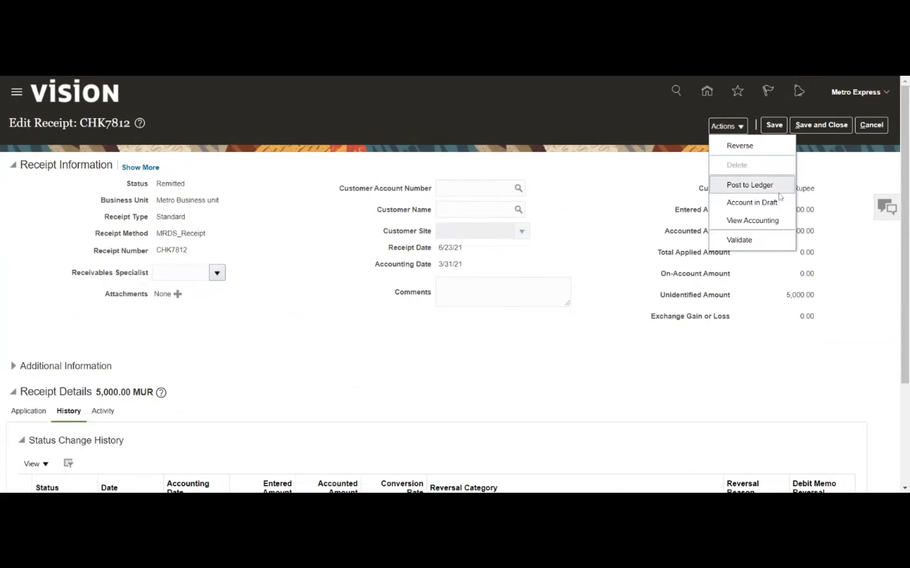
{"action": "left_click", "coordinate": [765, 188]}
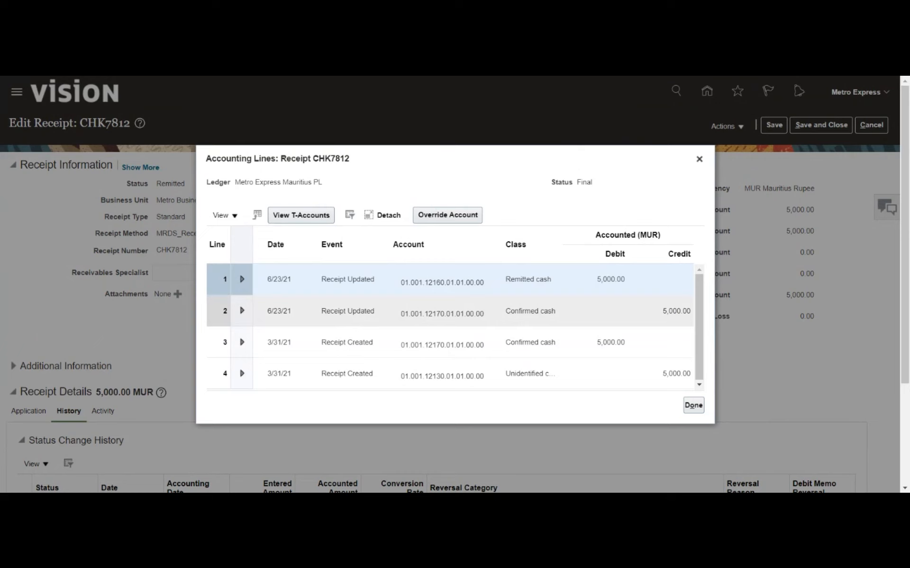
{"action": "left_click", "coordinate": [298, 215]}
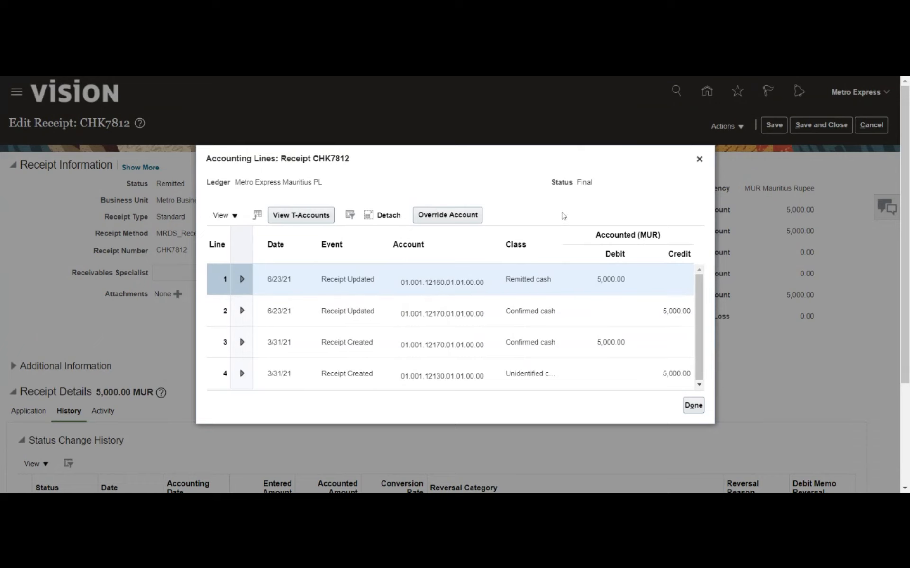
{"action": "left_click", "coordinate": [695, 164]}
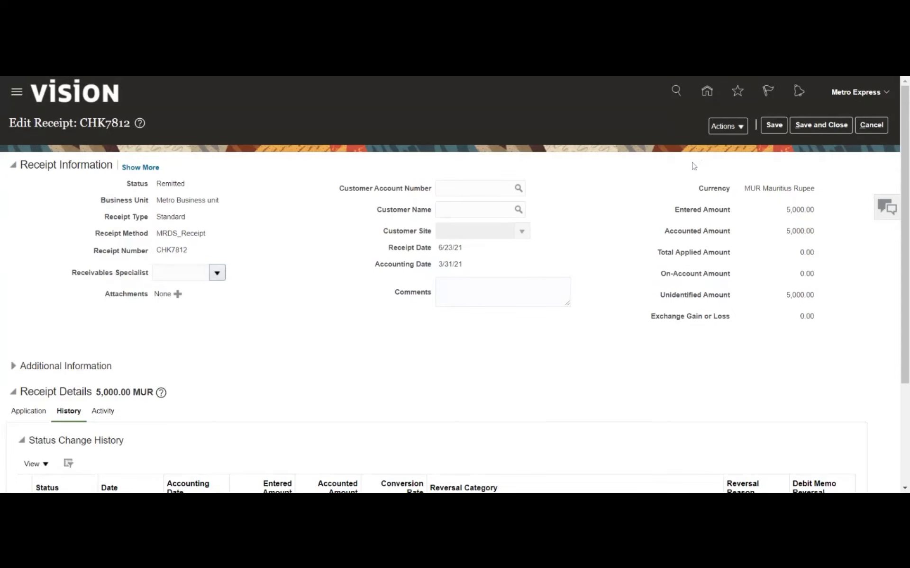
Check the status of receipt CHK7812 and save the receipt
{"action": "double_click", "coordinate": [170, 184]}
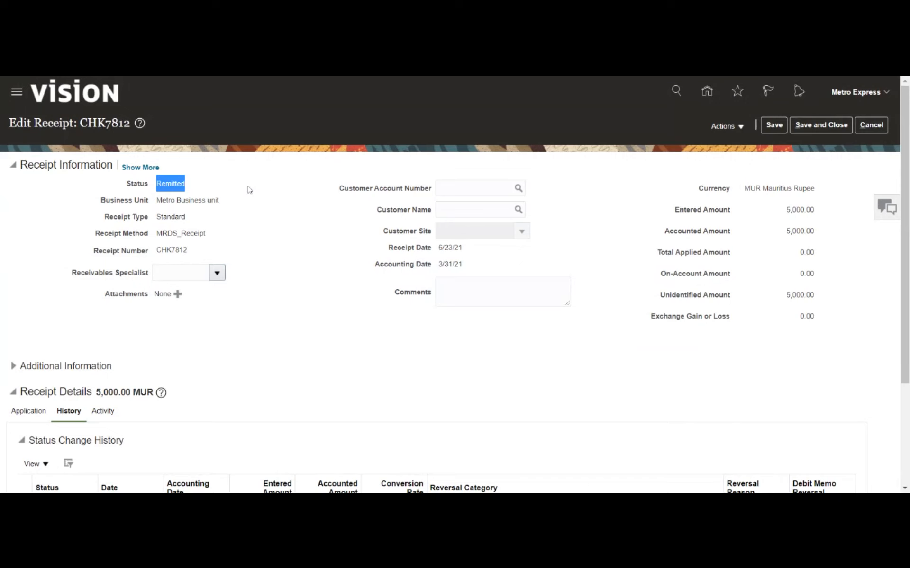
{"action": "left_click", "coordinate": [308, 243]}
{"action": "left_click", "coordinate": [774, 126]}
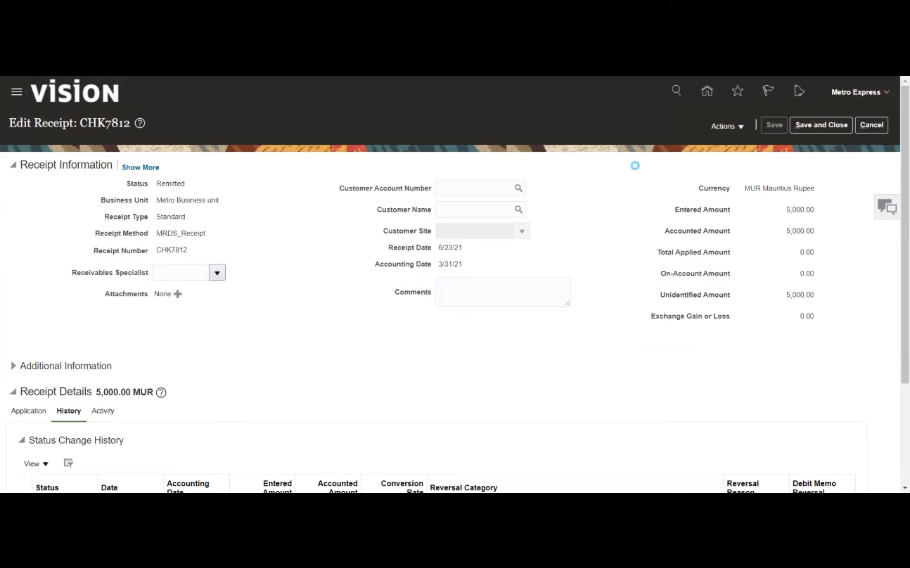